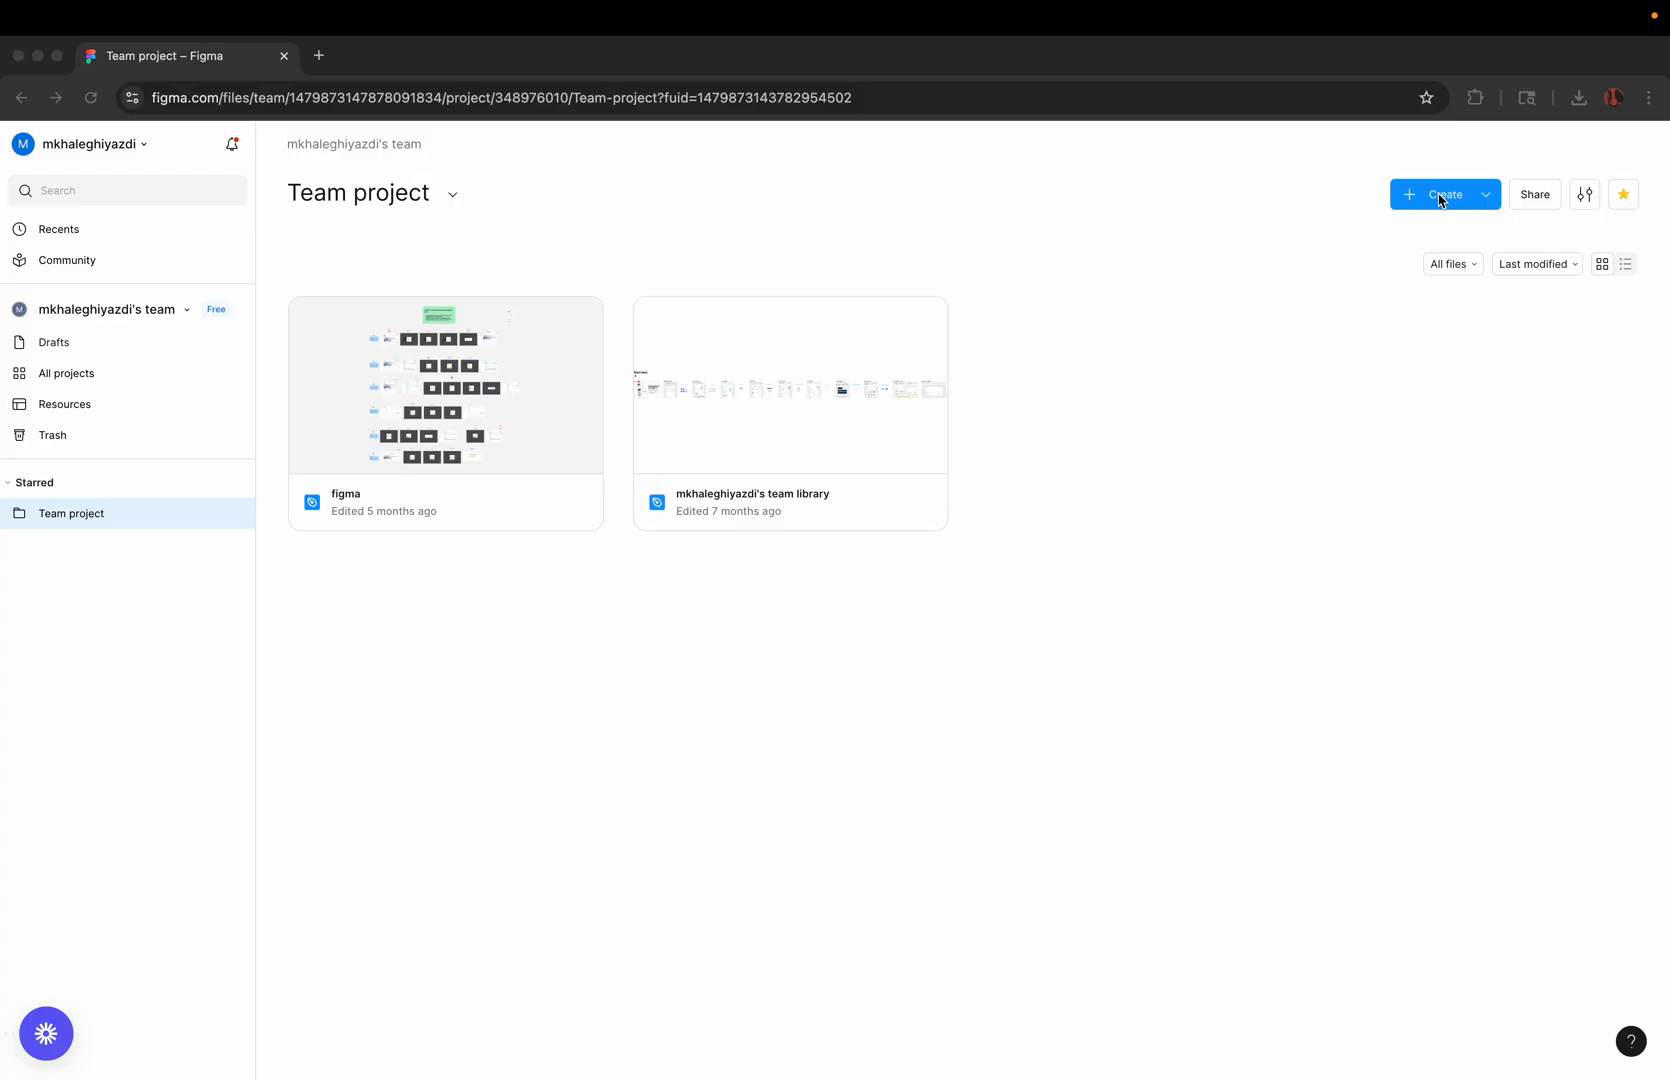
Create a new design file in the team project and name it "BrewCraft website"
{"action": "left_click", "coordinate": [1439, 199]}
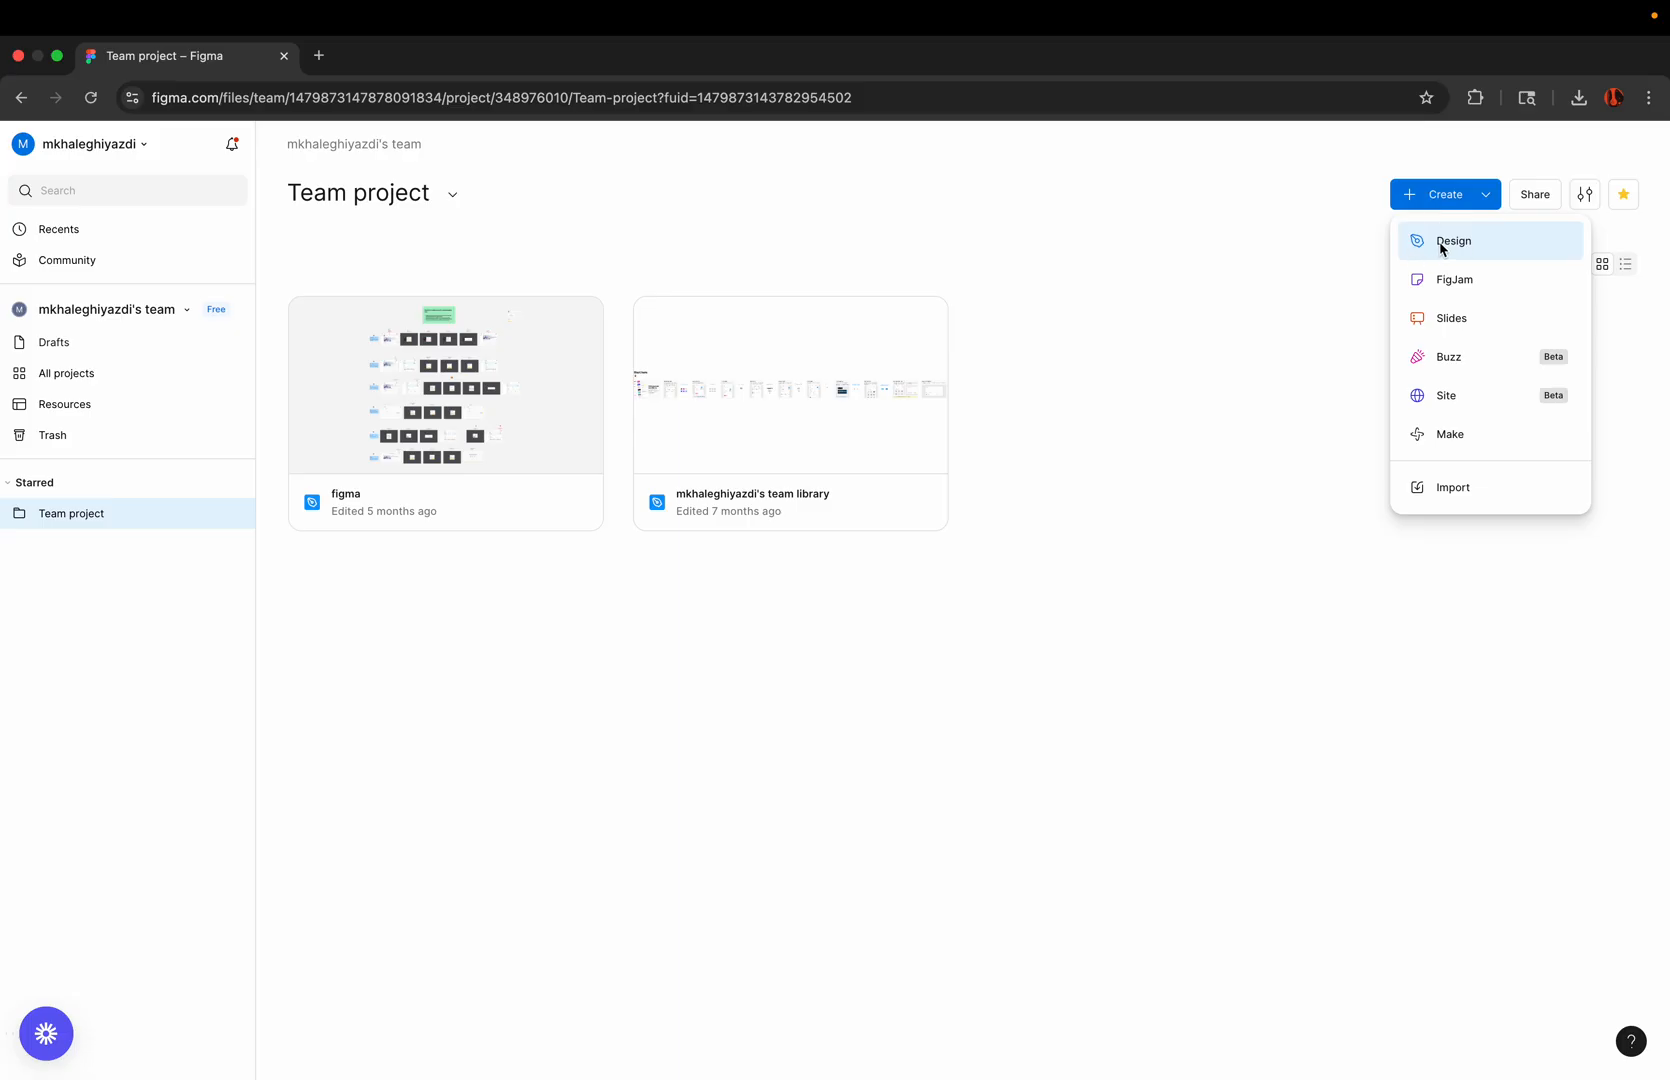
{"action": "left_click", "coordinate": [1441, 245]}
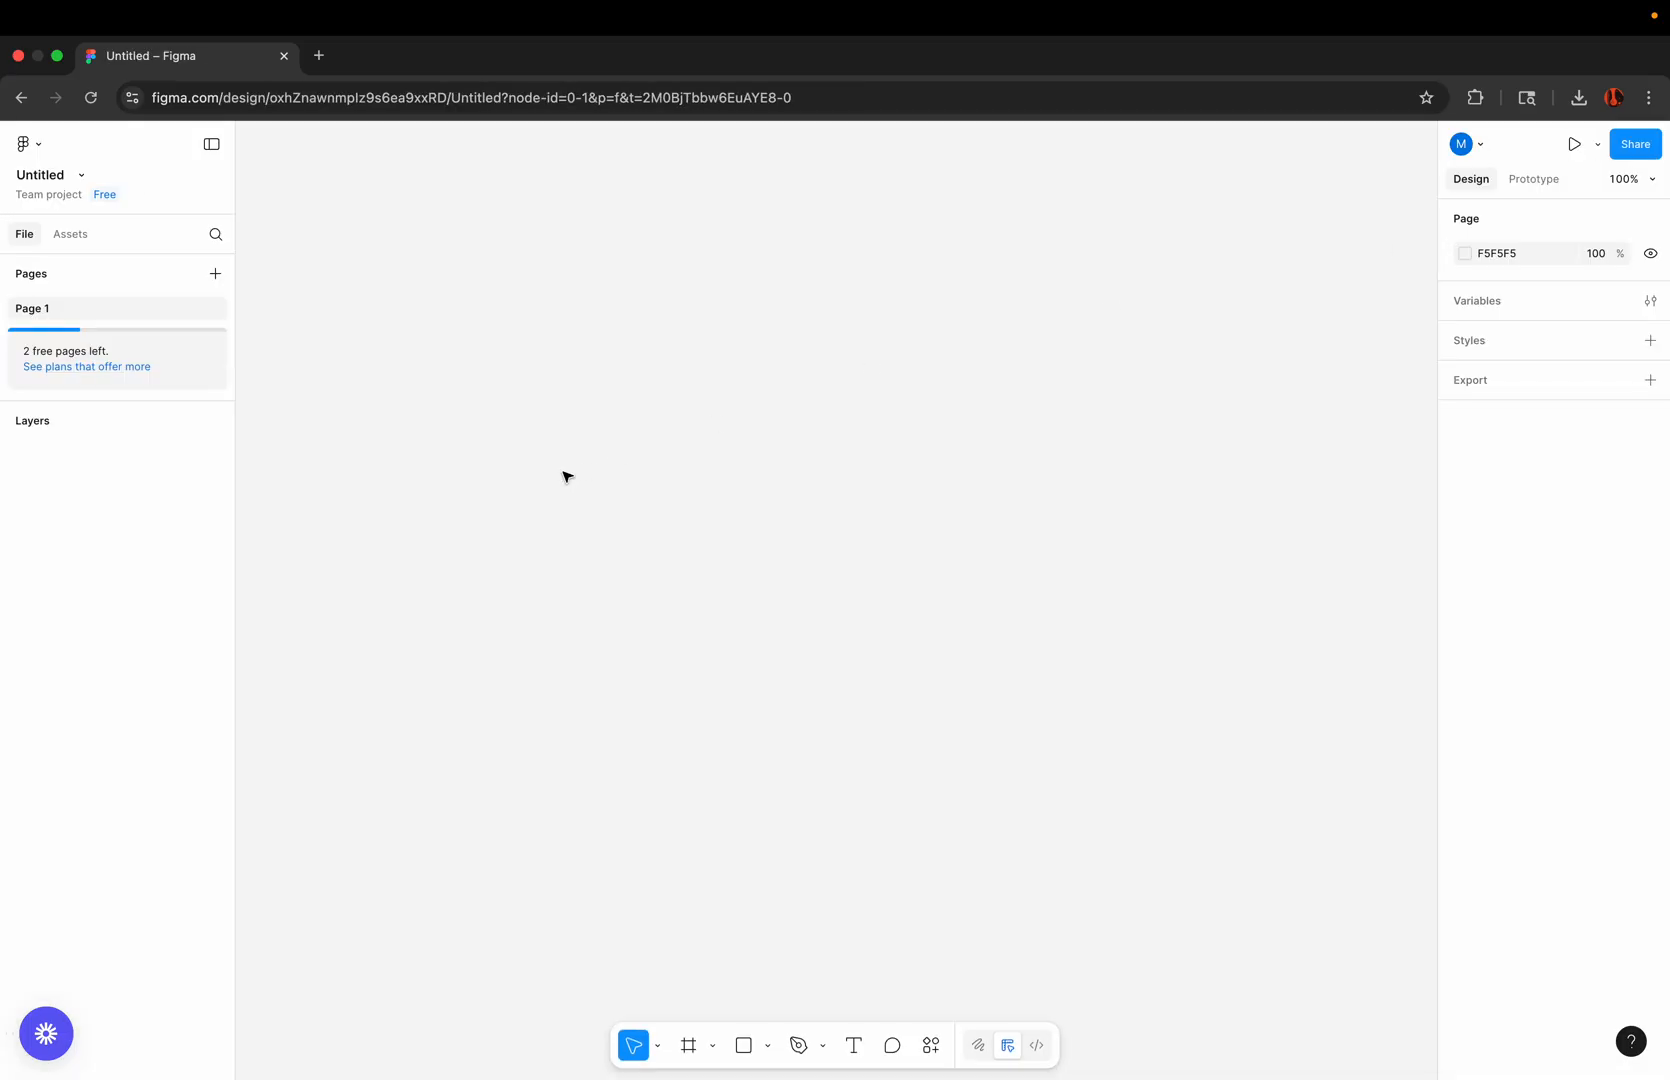
{"action": "left_click", "coordinate": [52, 176]}
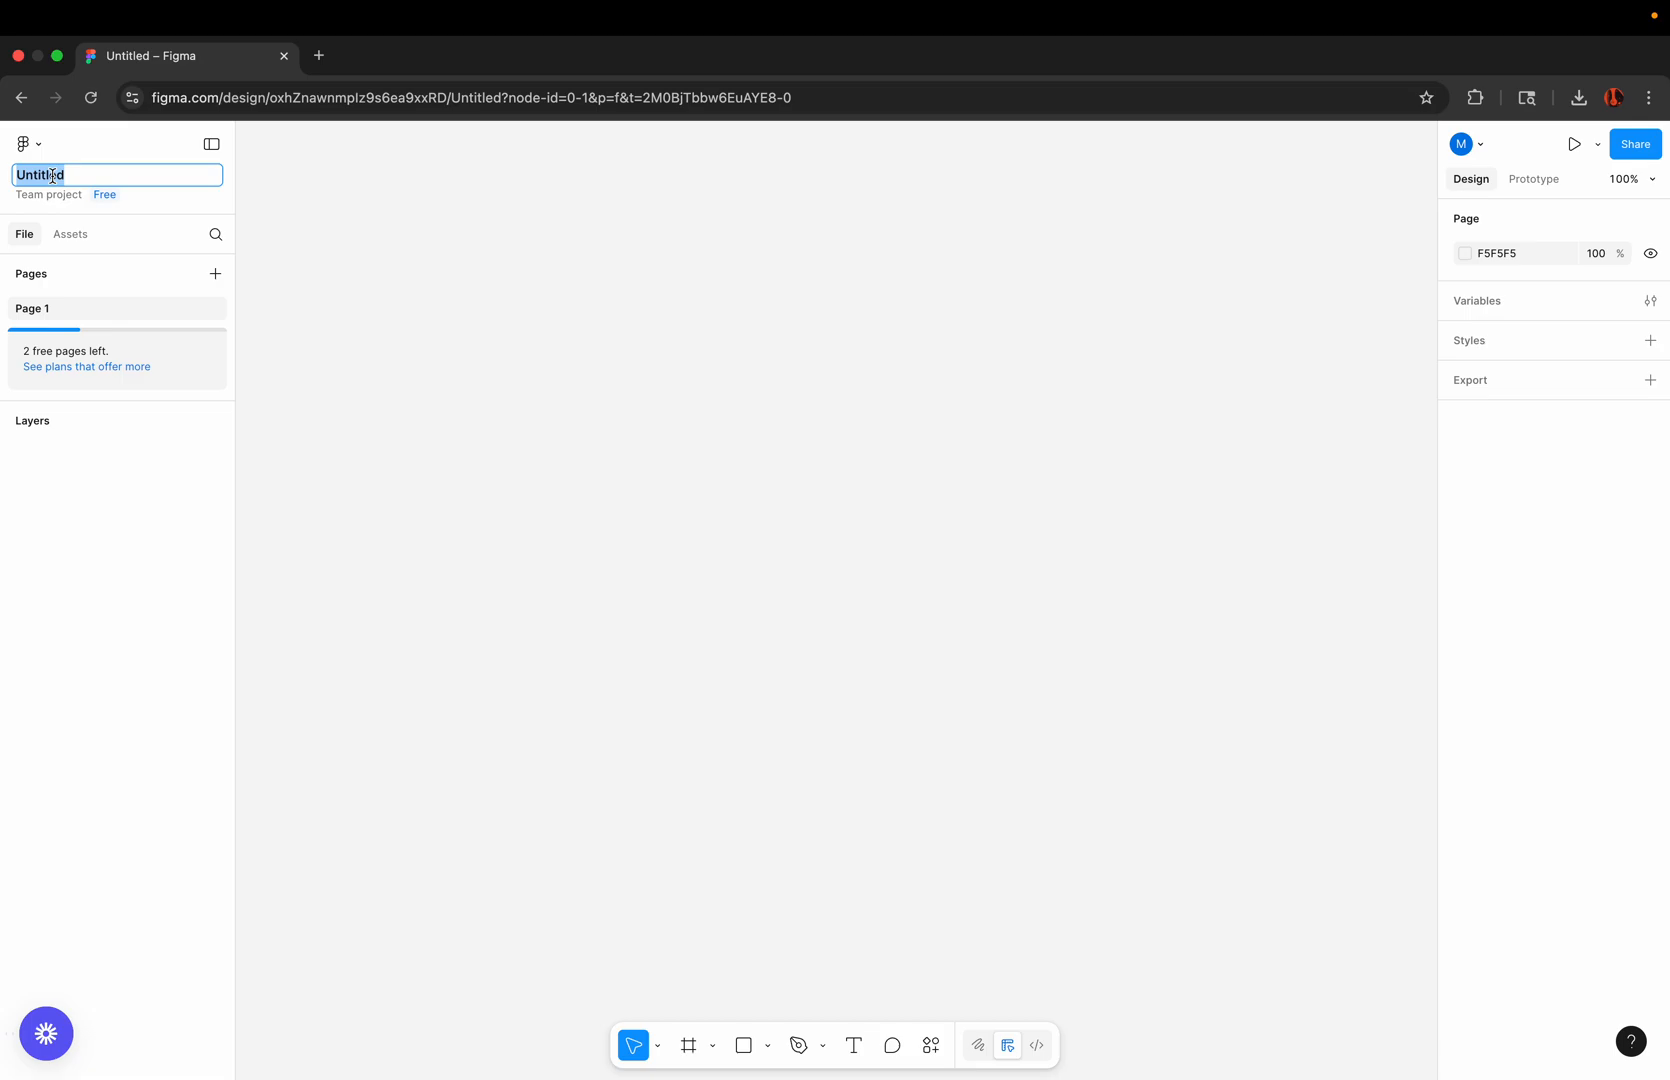
{"action": "type", "text": "Bre"}
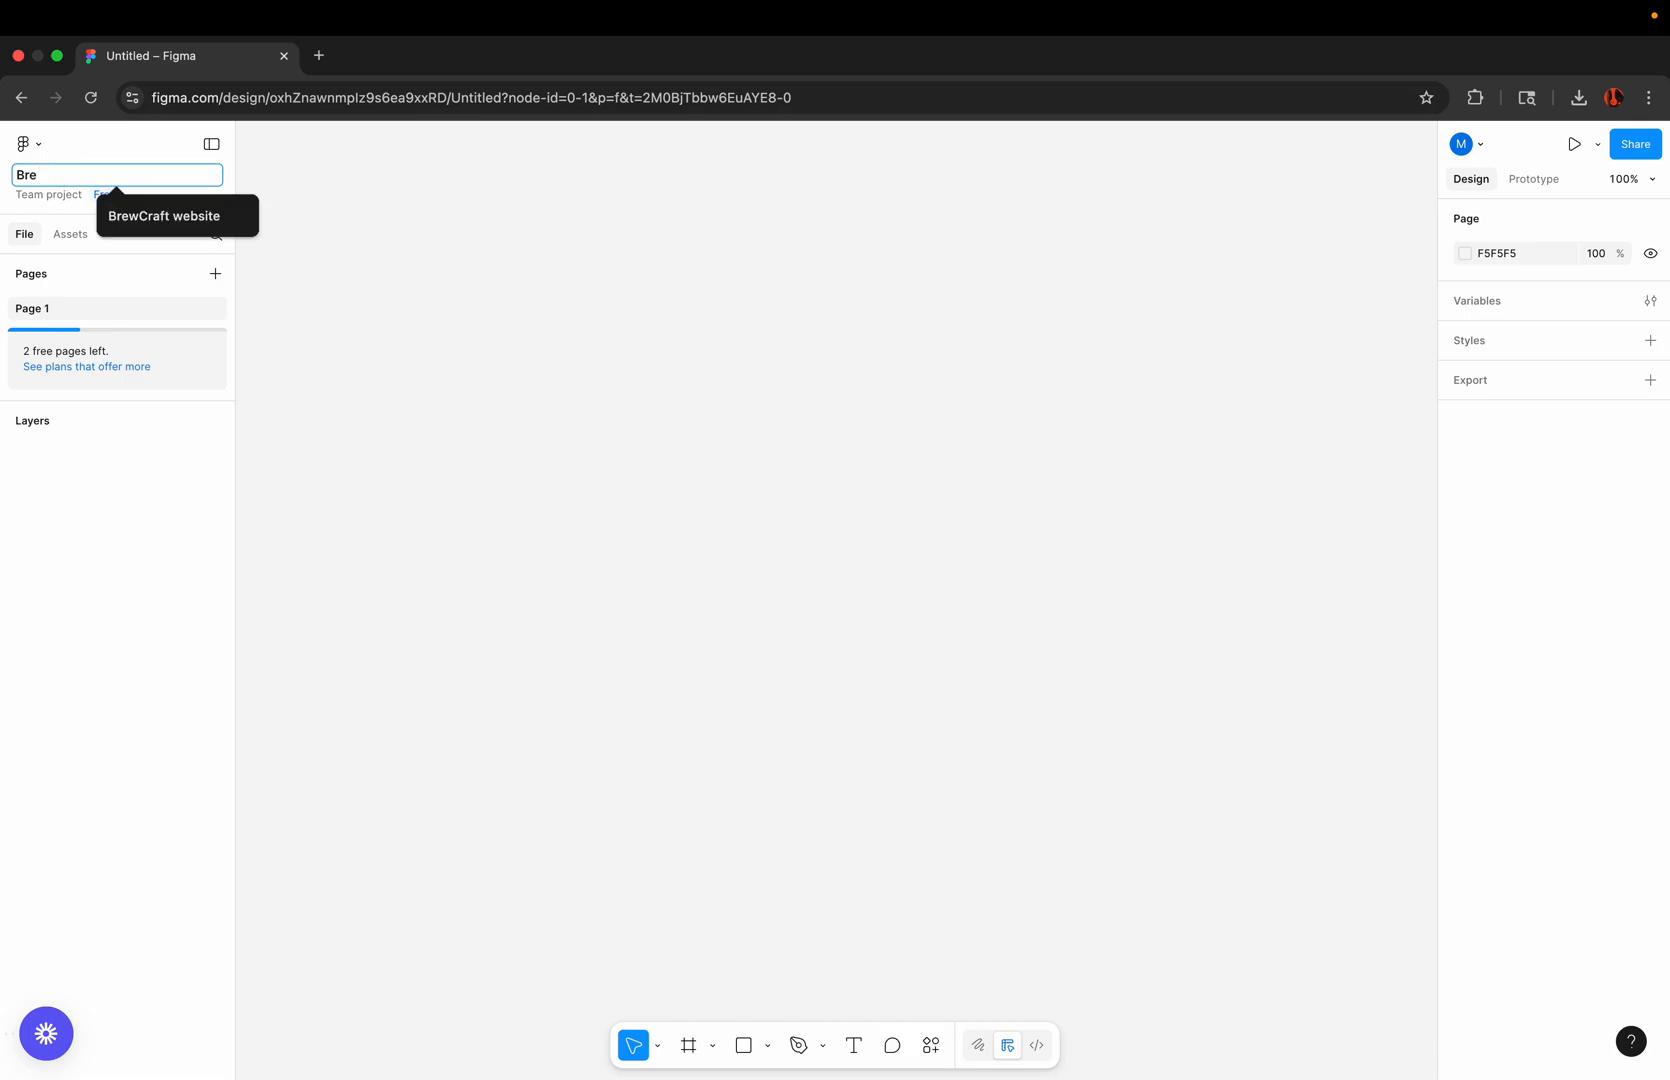
{"action": "left_click", "coordinate": [130, 215]}
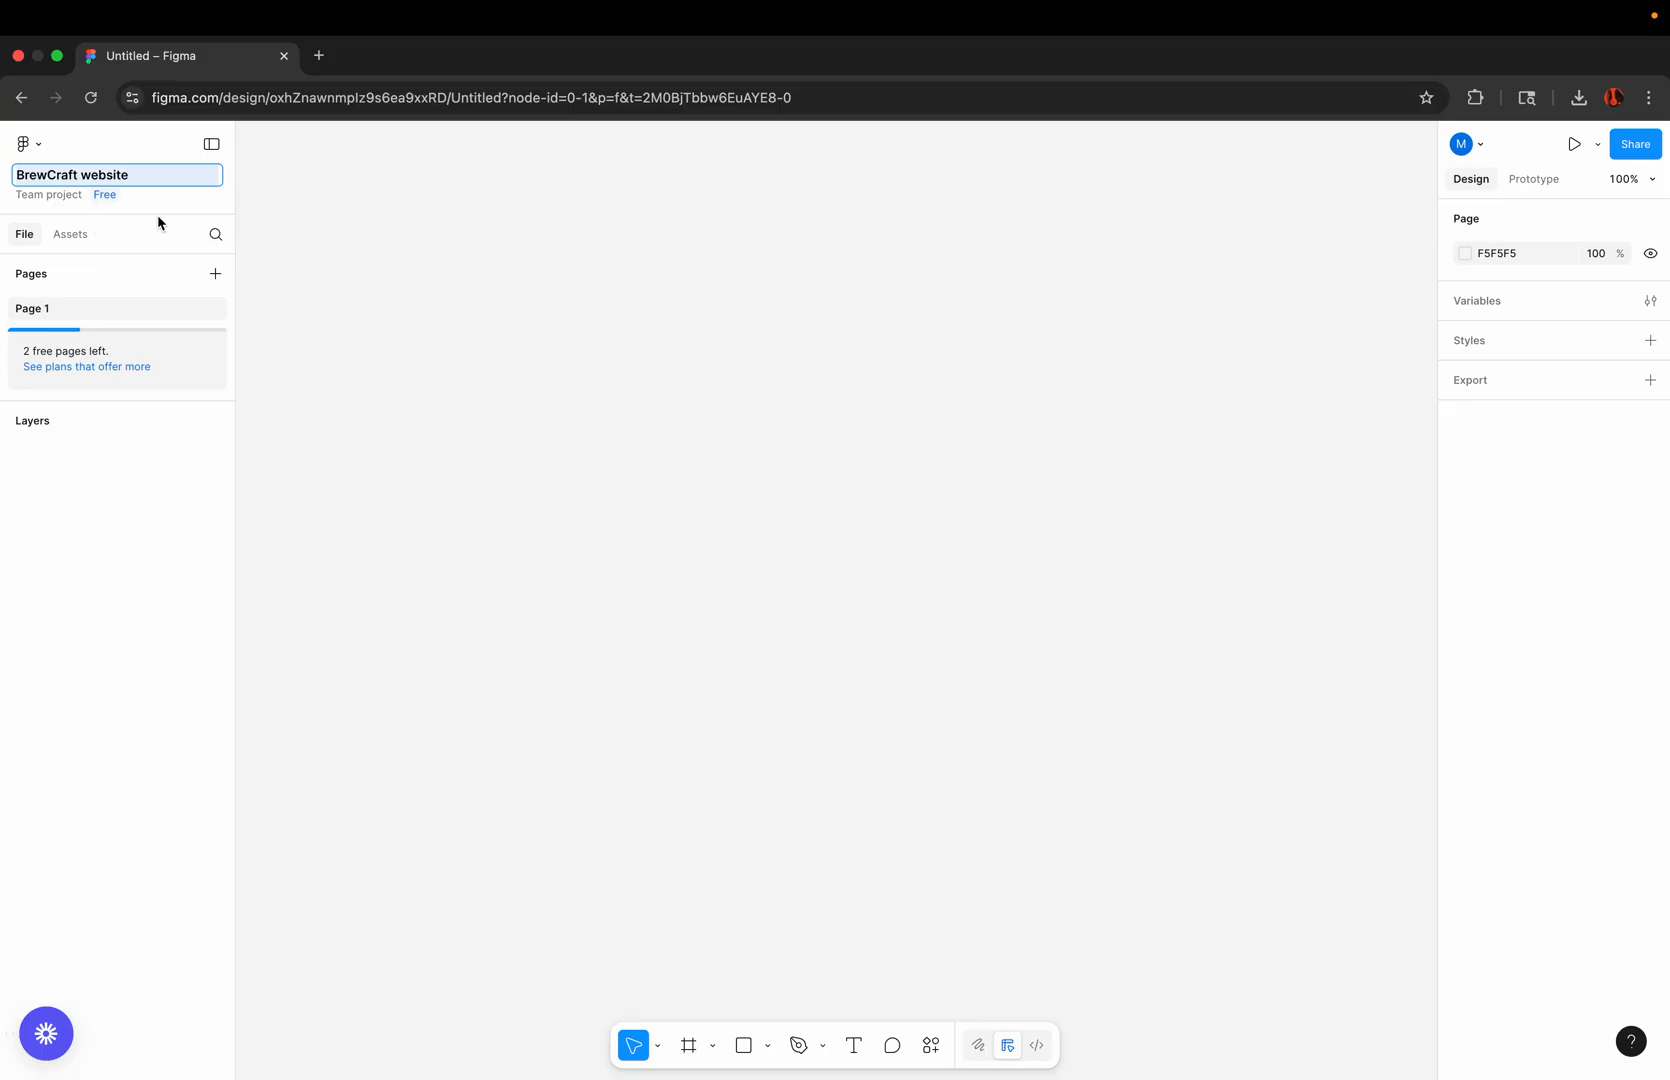
{"action": "left_click", "coordinate": [418, 347]}
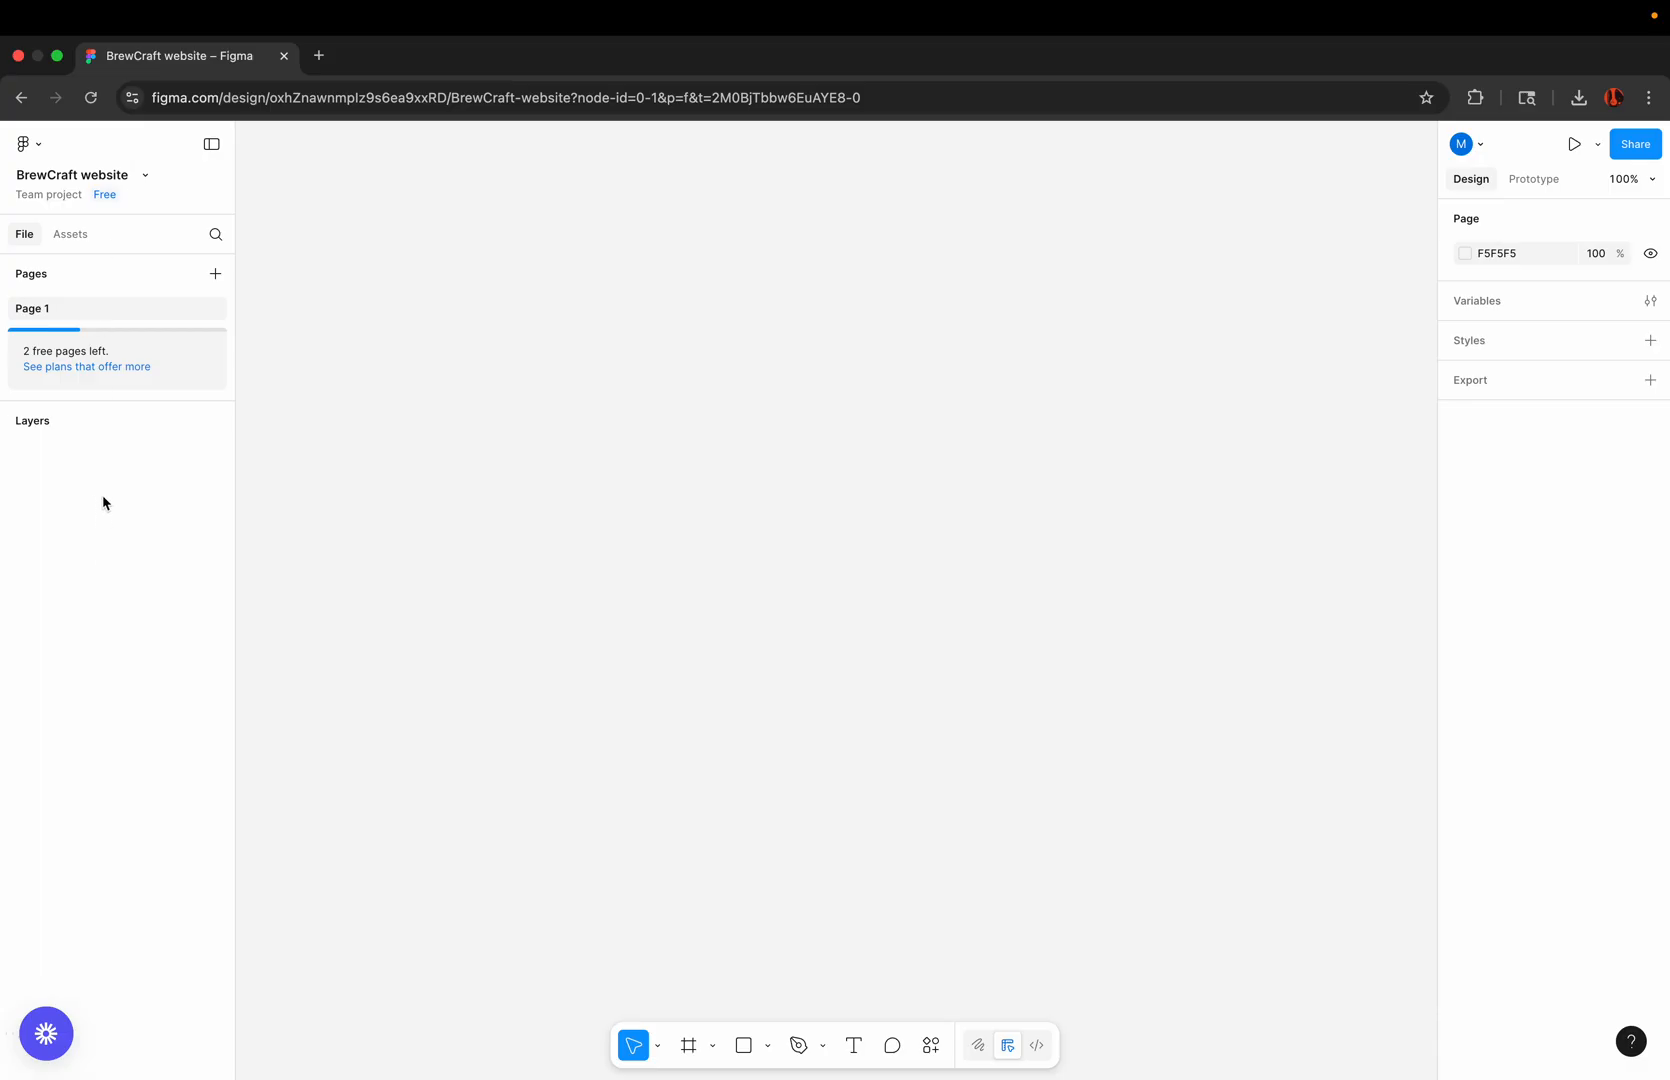
{"action": "left_click", "coordinate": [32, 146]}
{"action": "mouse_move", "coordinate": [160, 270]}
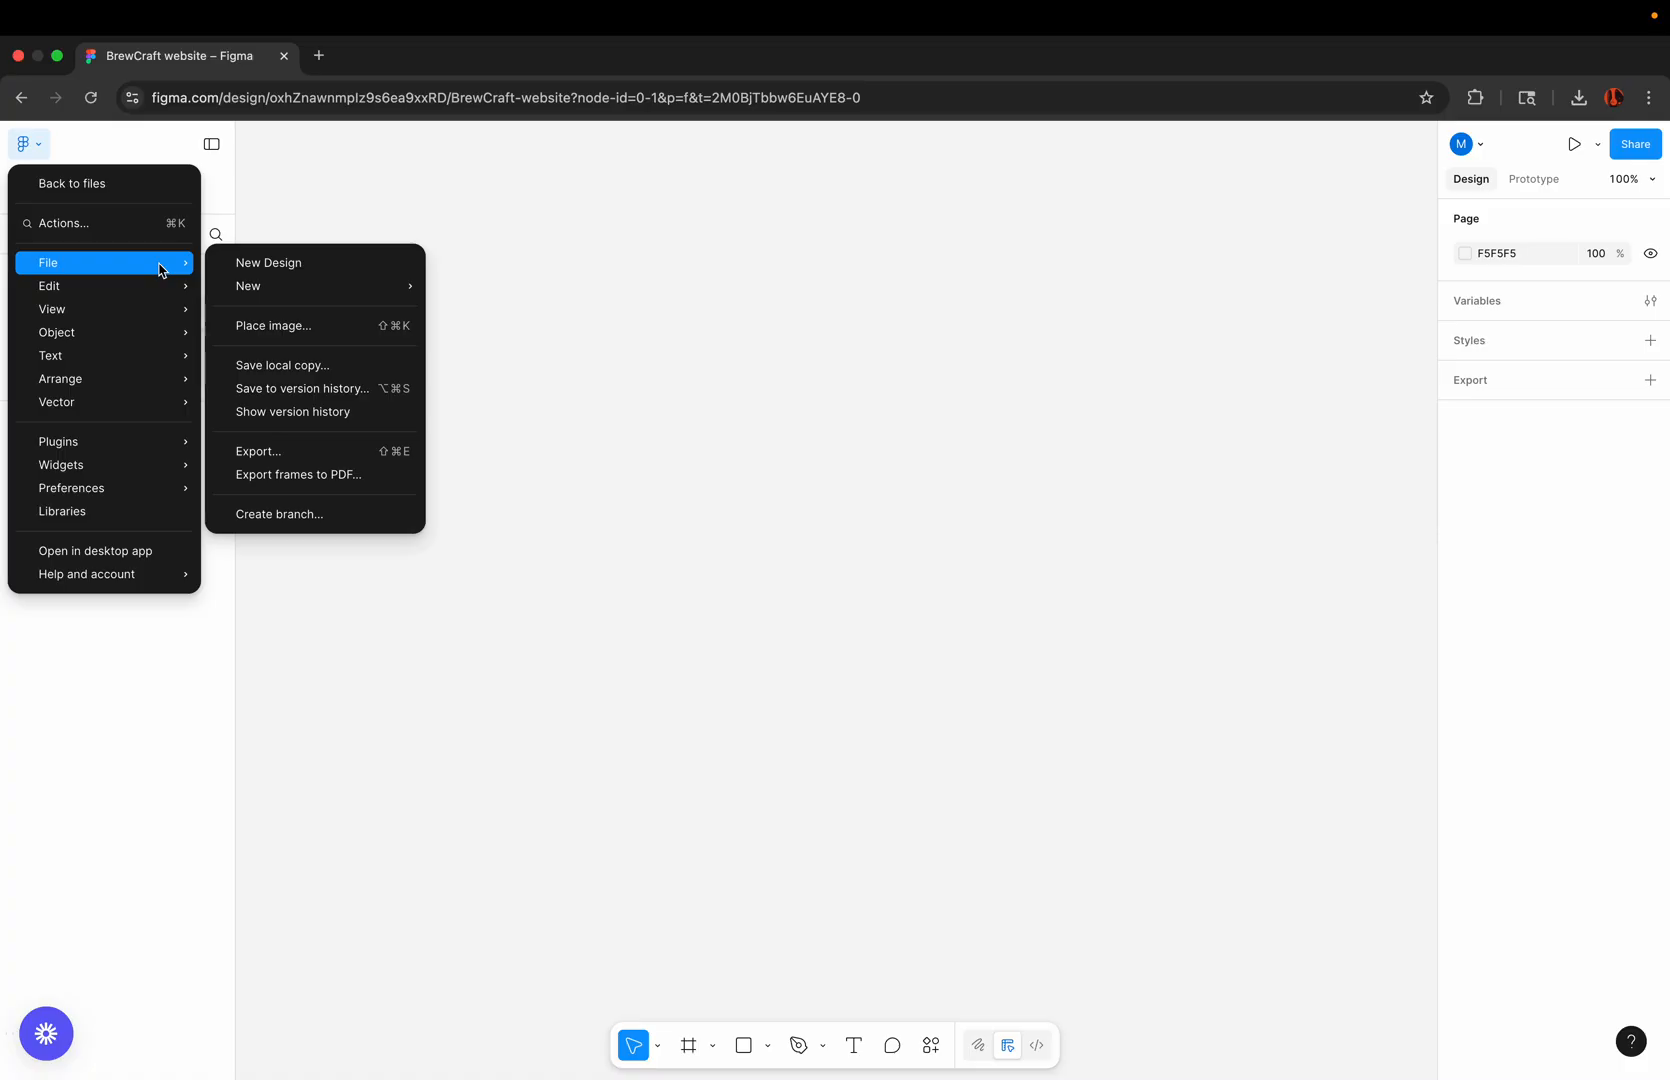
{"action": "left_click", "coordinate": [333, 207]}
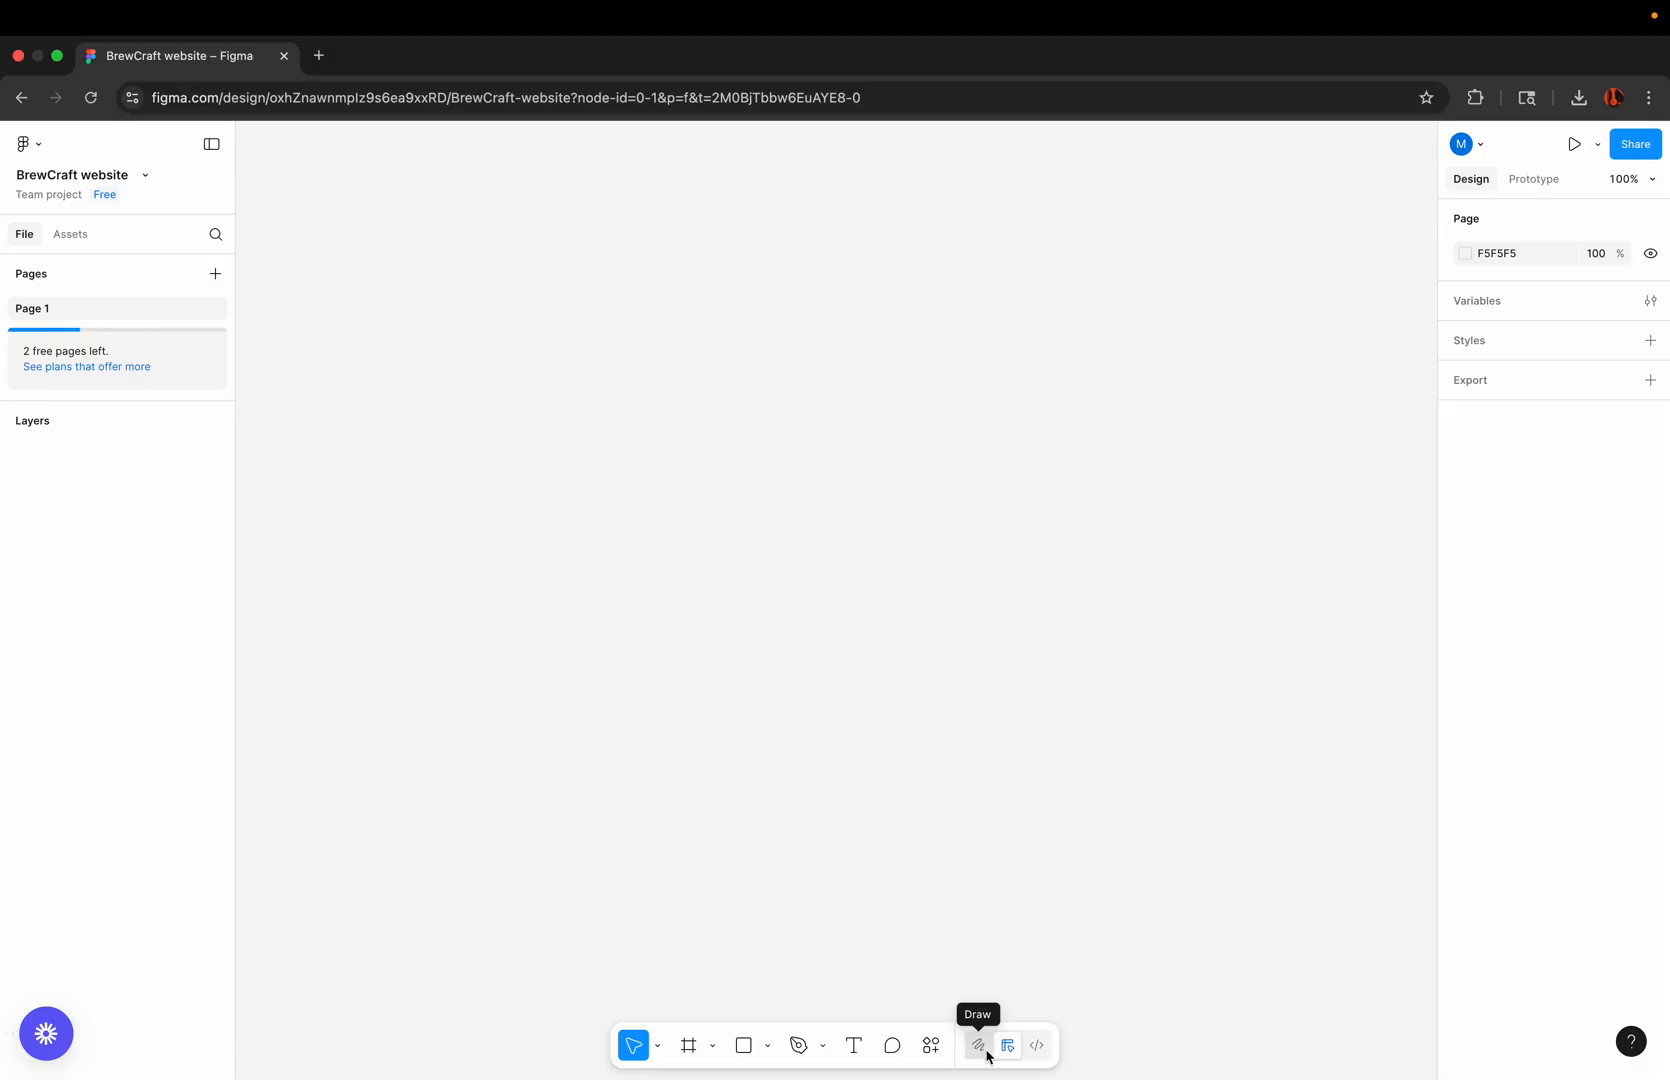
Add a frame from the 1440 × 1024 Desktop preset and rename it "Homepage"
{"action": "left_click", "coordinate": [689, 1046]}
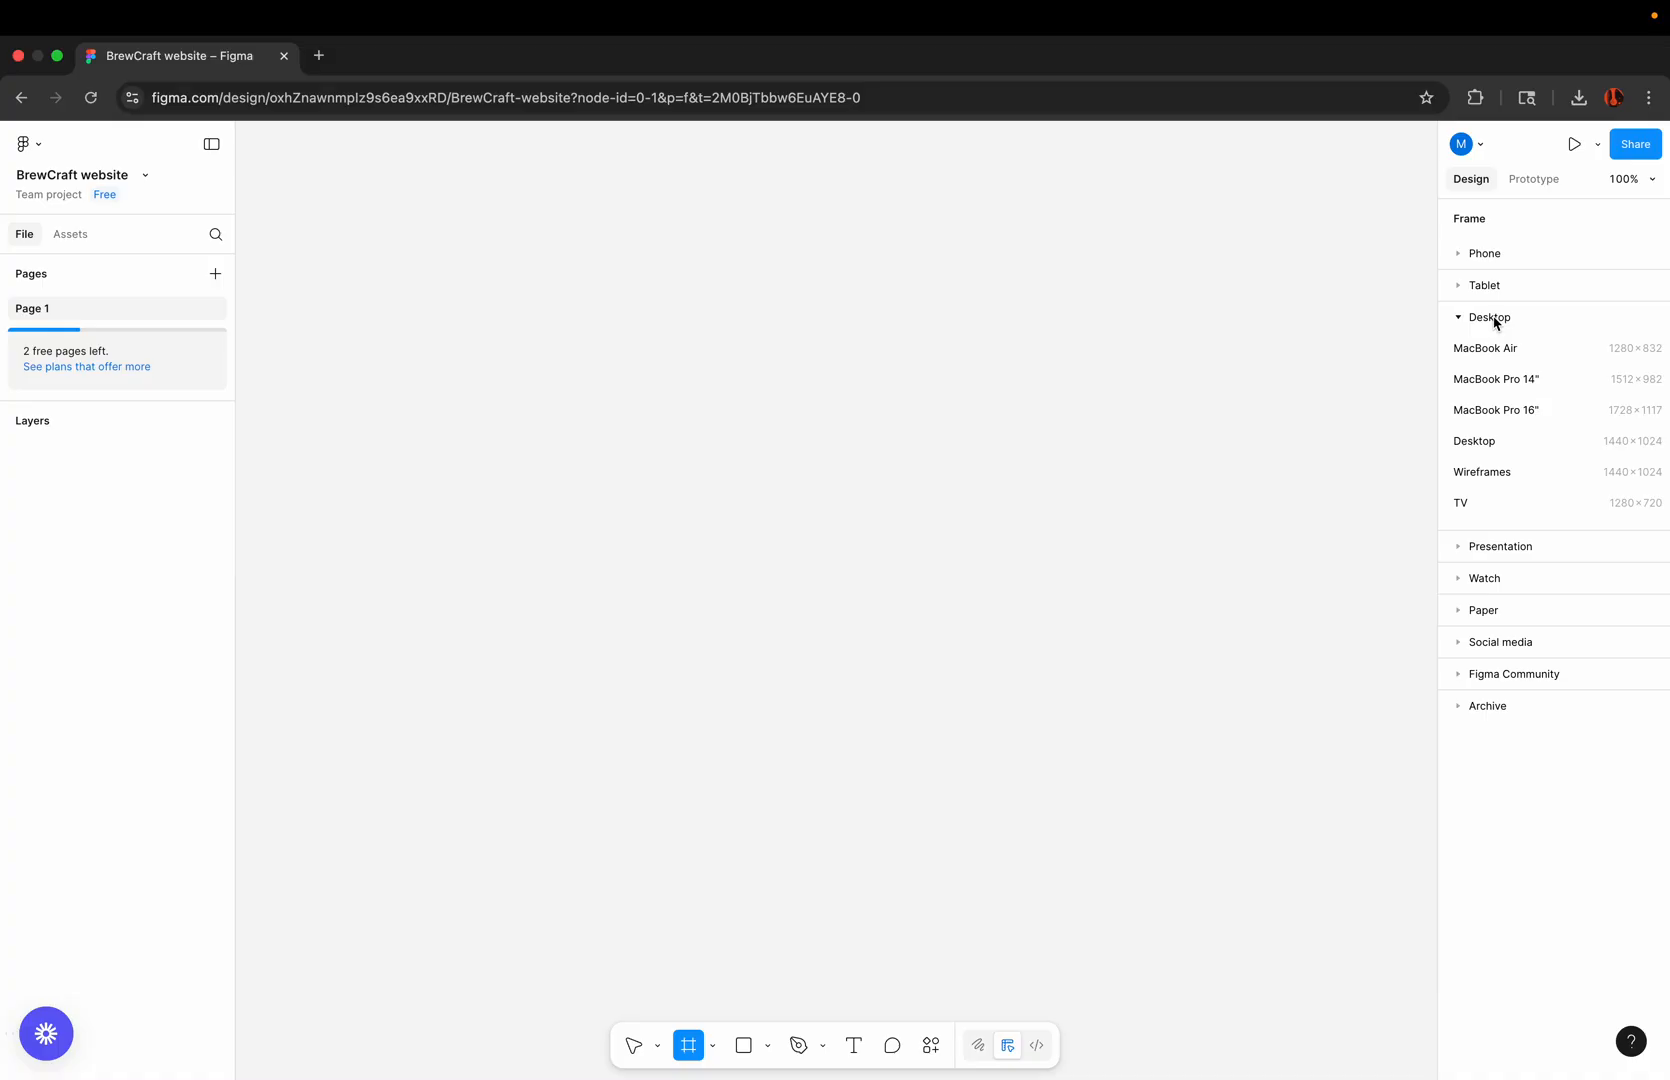
{"action": "left_click", "coordinate": [1482, 446]}
{"action": "scroll", "coordinate": [966, 526], "scroll_direction": "down", "scroll_amount": 5}
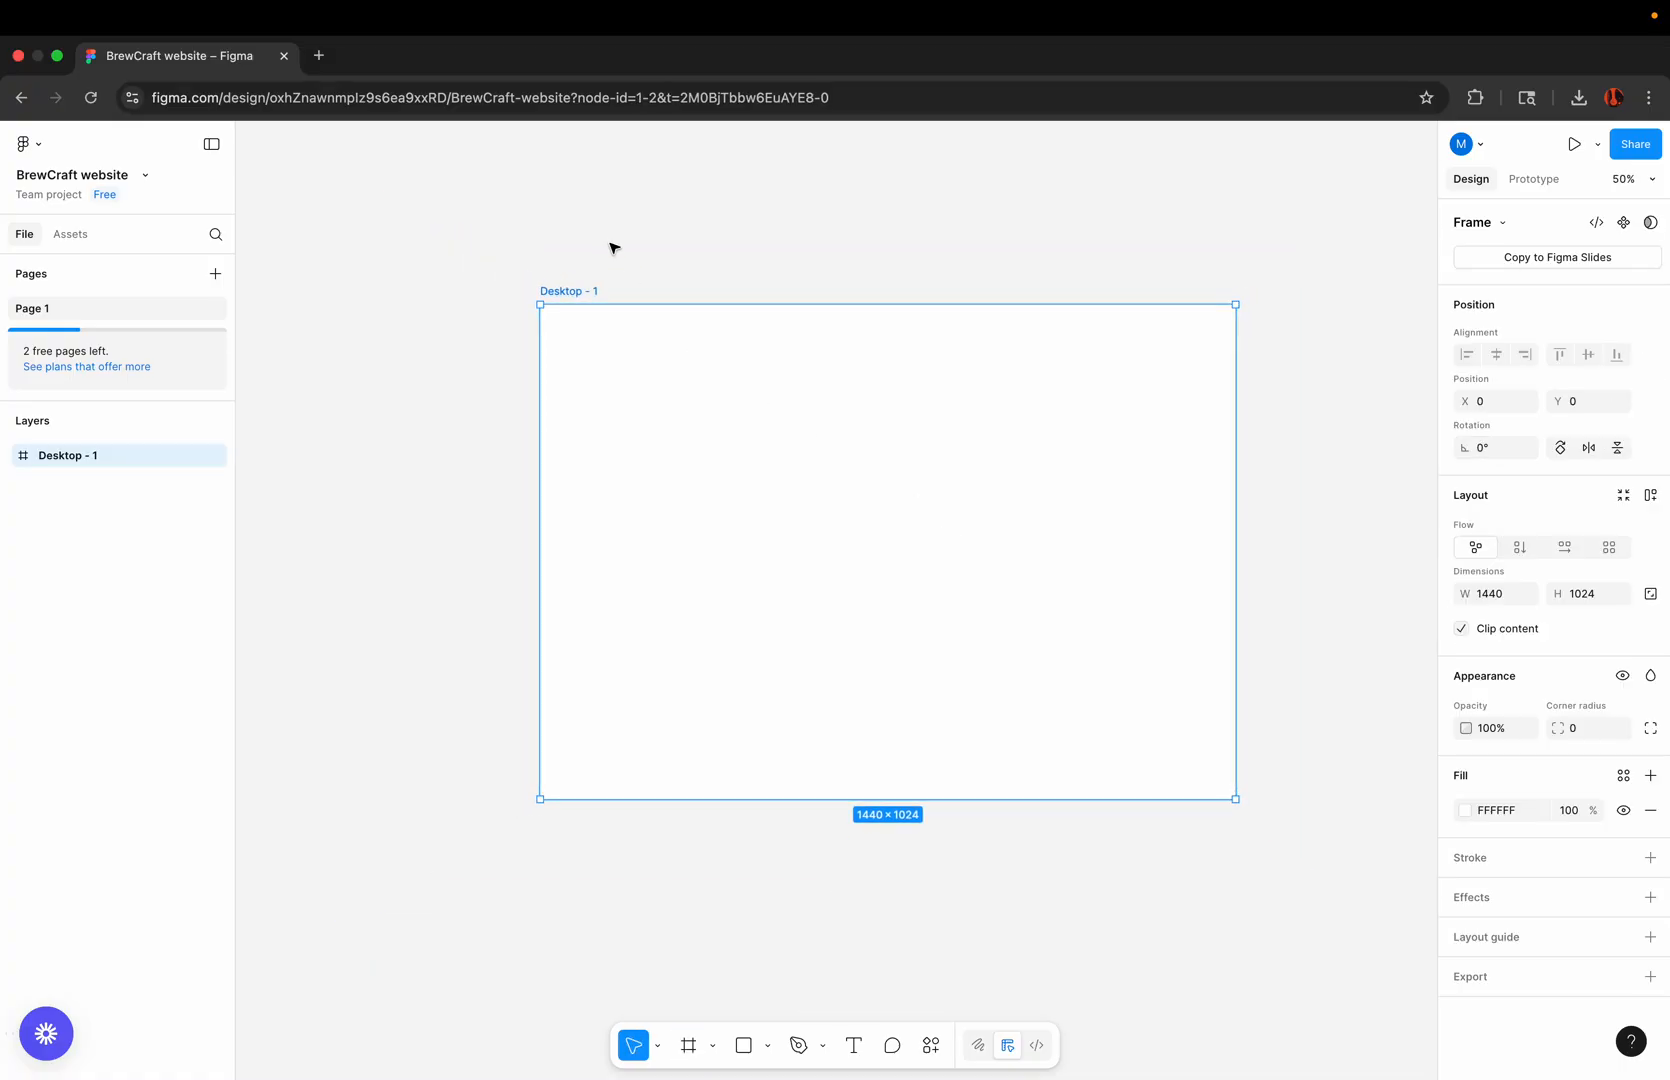
{"action": "double_click", "coordinate": [572, 291]}
{"action": "type", "text": "Homepage"}
{"action": "left_click", "coordinate": [646, 240]}
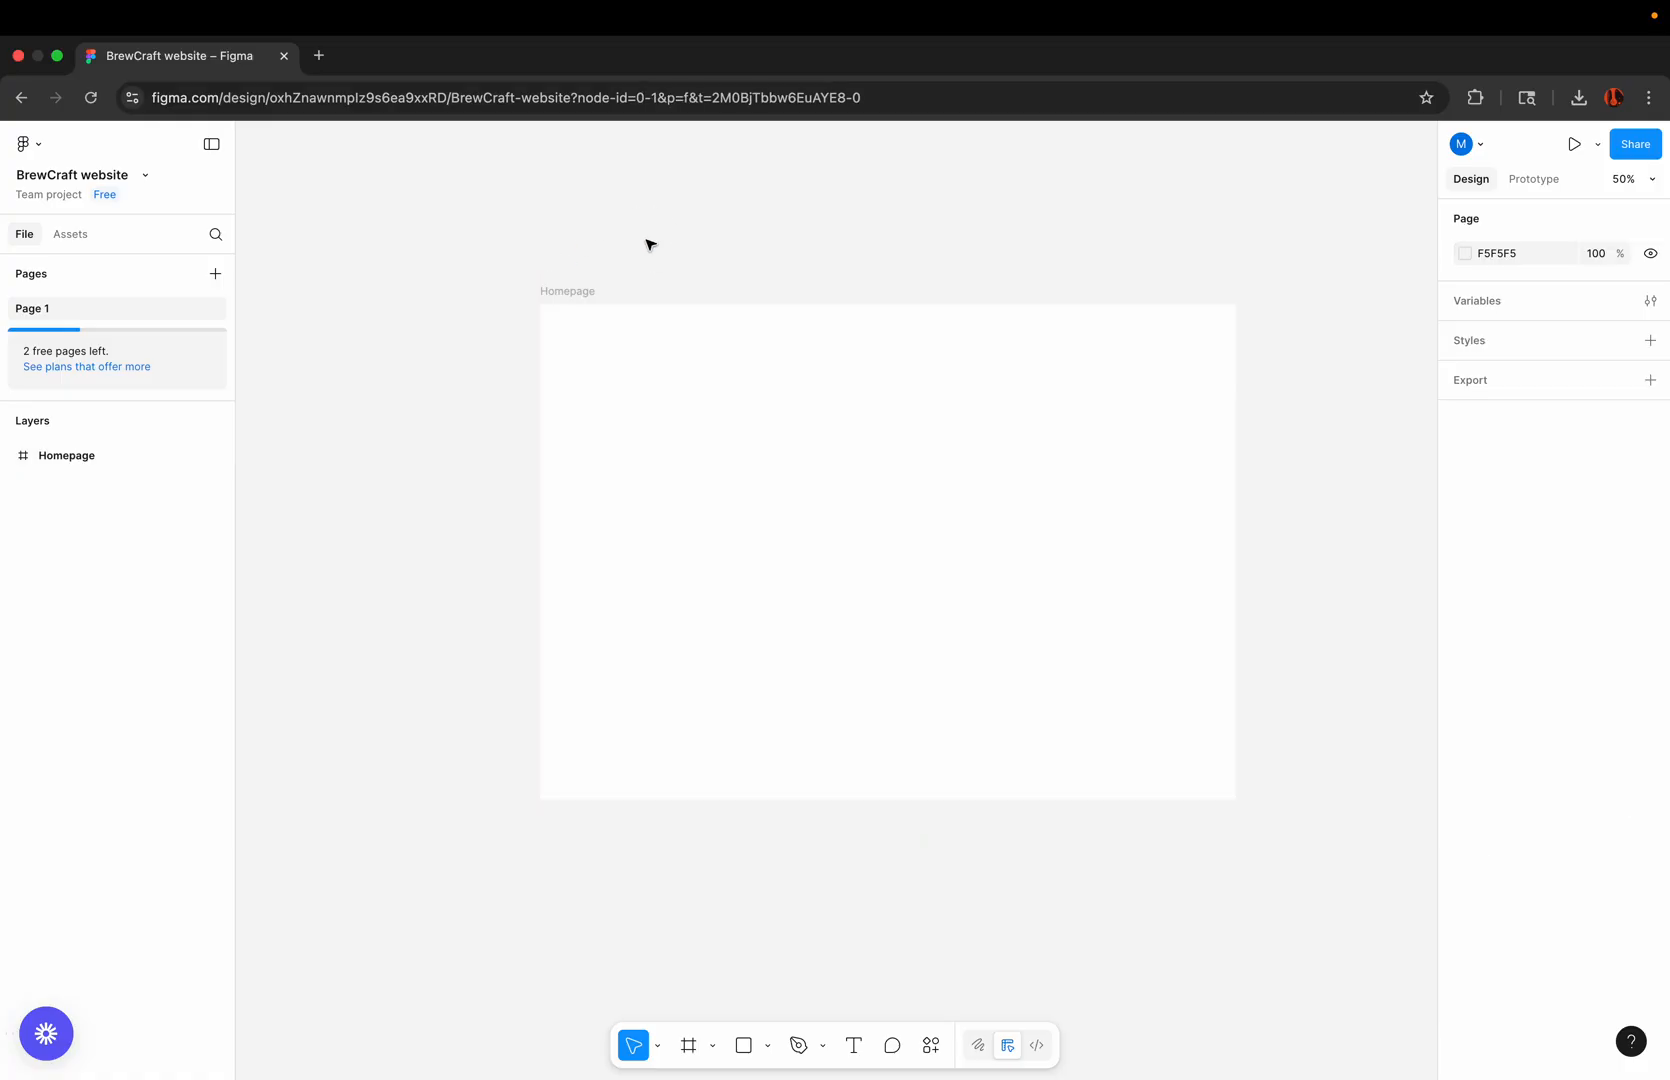
{"action": "scroll", "coordinate": [650, 244], "scroll_direction": "left", "scroll_amount": 3}
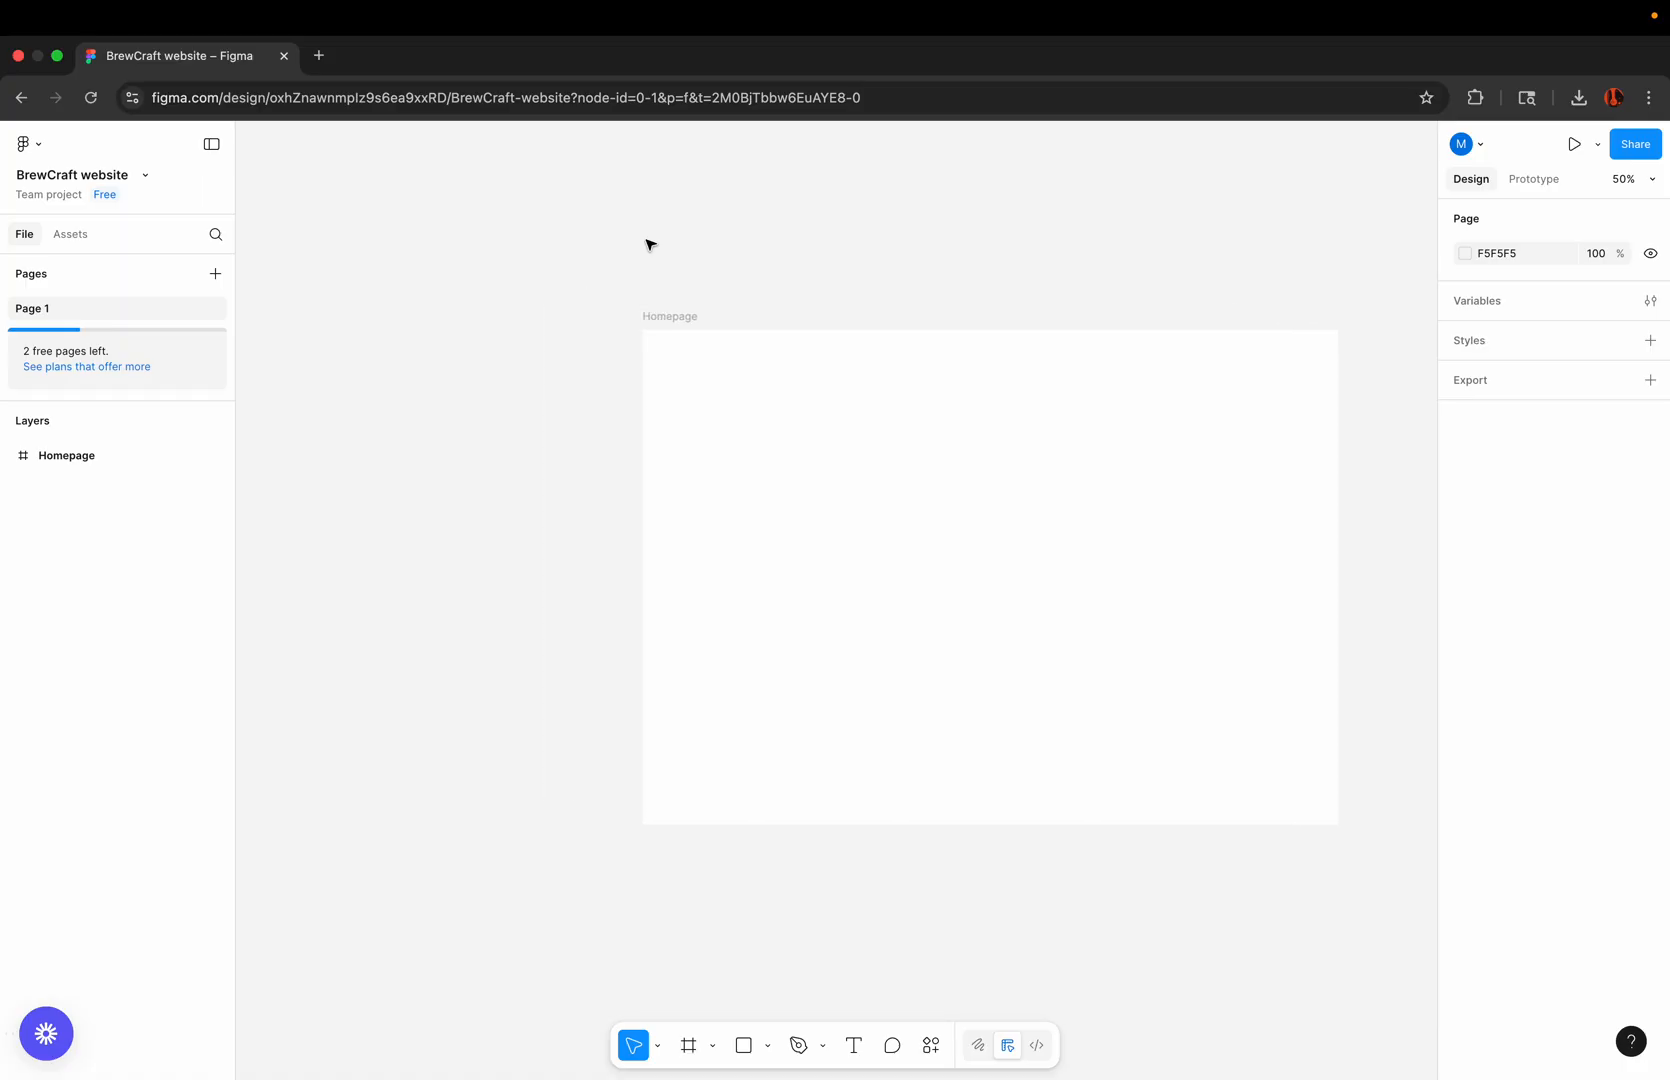
{"action": "scroll", "coordinate": [650, 244], "scroll_direction": "down", "scroll_amount": 2}
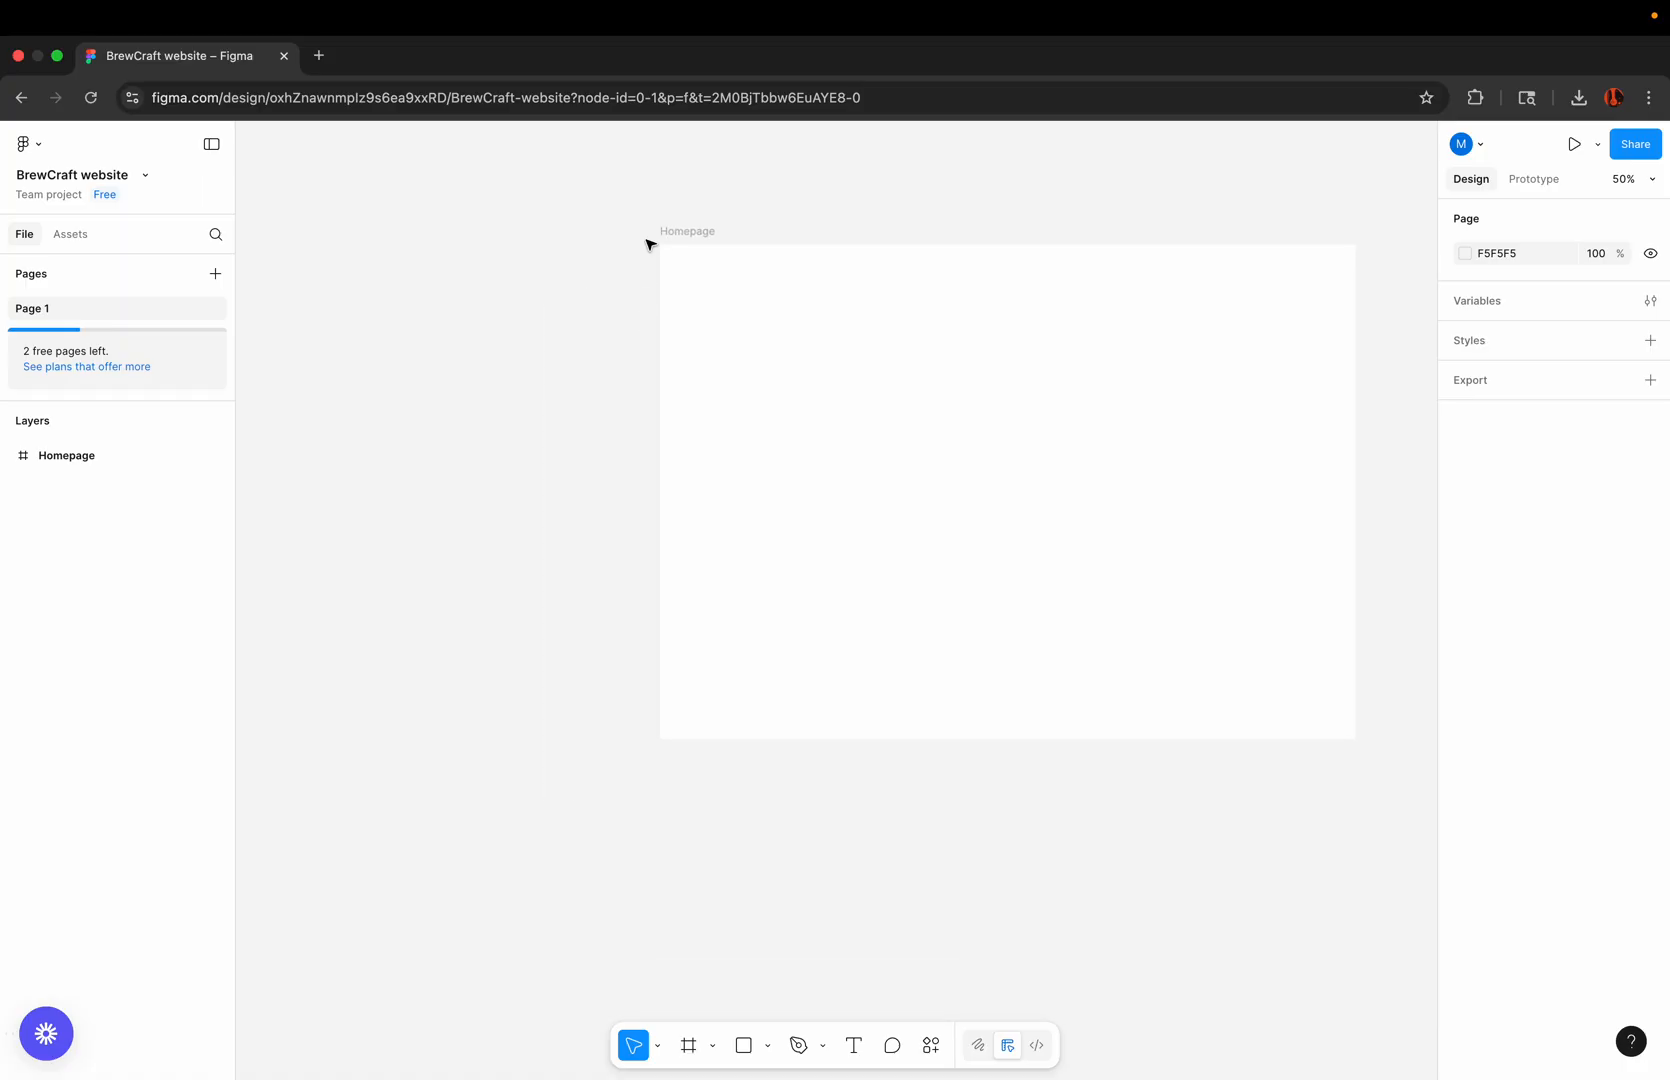
{"action": "scroll", "coordinate": [650, 244], "scroll_direction": "up", "scroll_amount": 2}
{"action": "scroll", "coordinate": [650, 244], "scroll_direction": "left", "scroll_amount": 2}
{"action": "scroll", "coordinate": [650, 244], "scroll_direction": "right", "scroll_amount": 4}
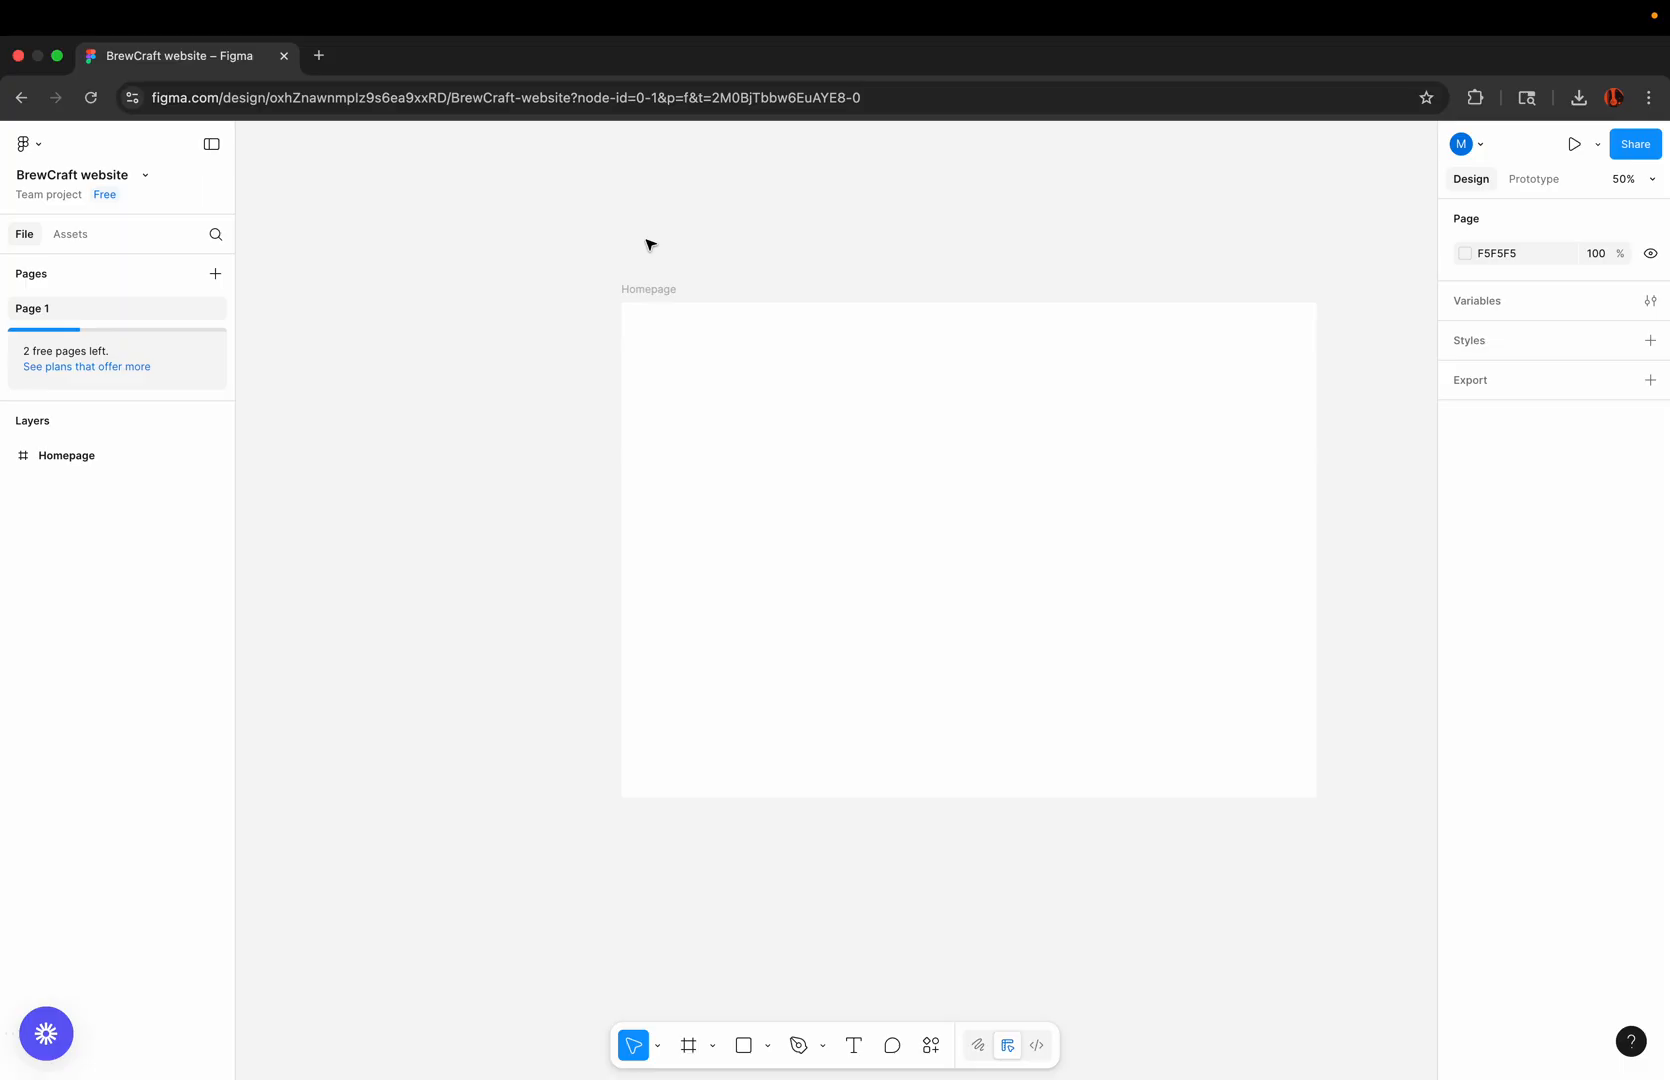
Place the image IMG_4229.JPG from the Desktop folder on the canvas outside the Homepage frame
{"action": "left_click", "coordinate": [27, 144]}
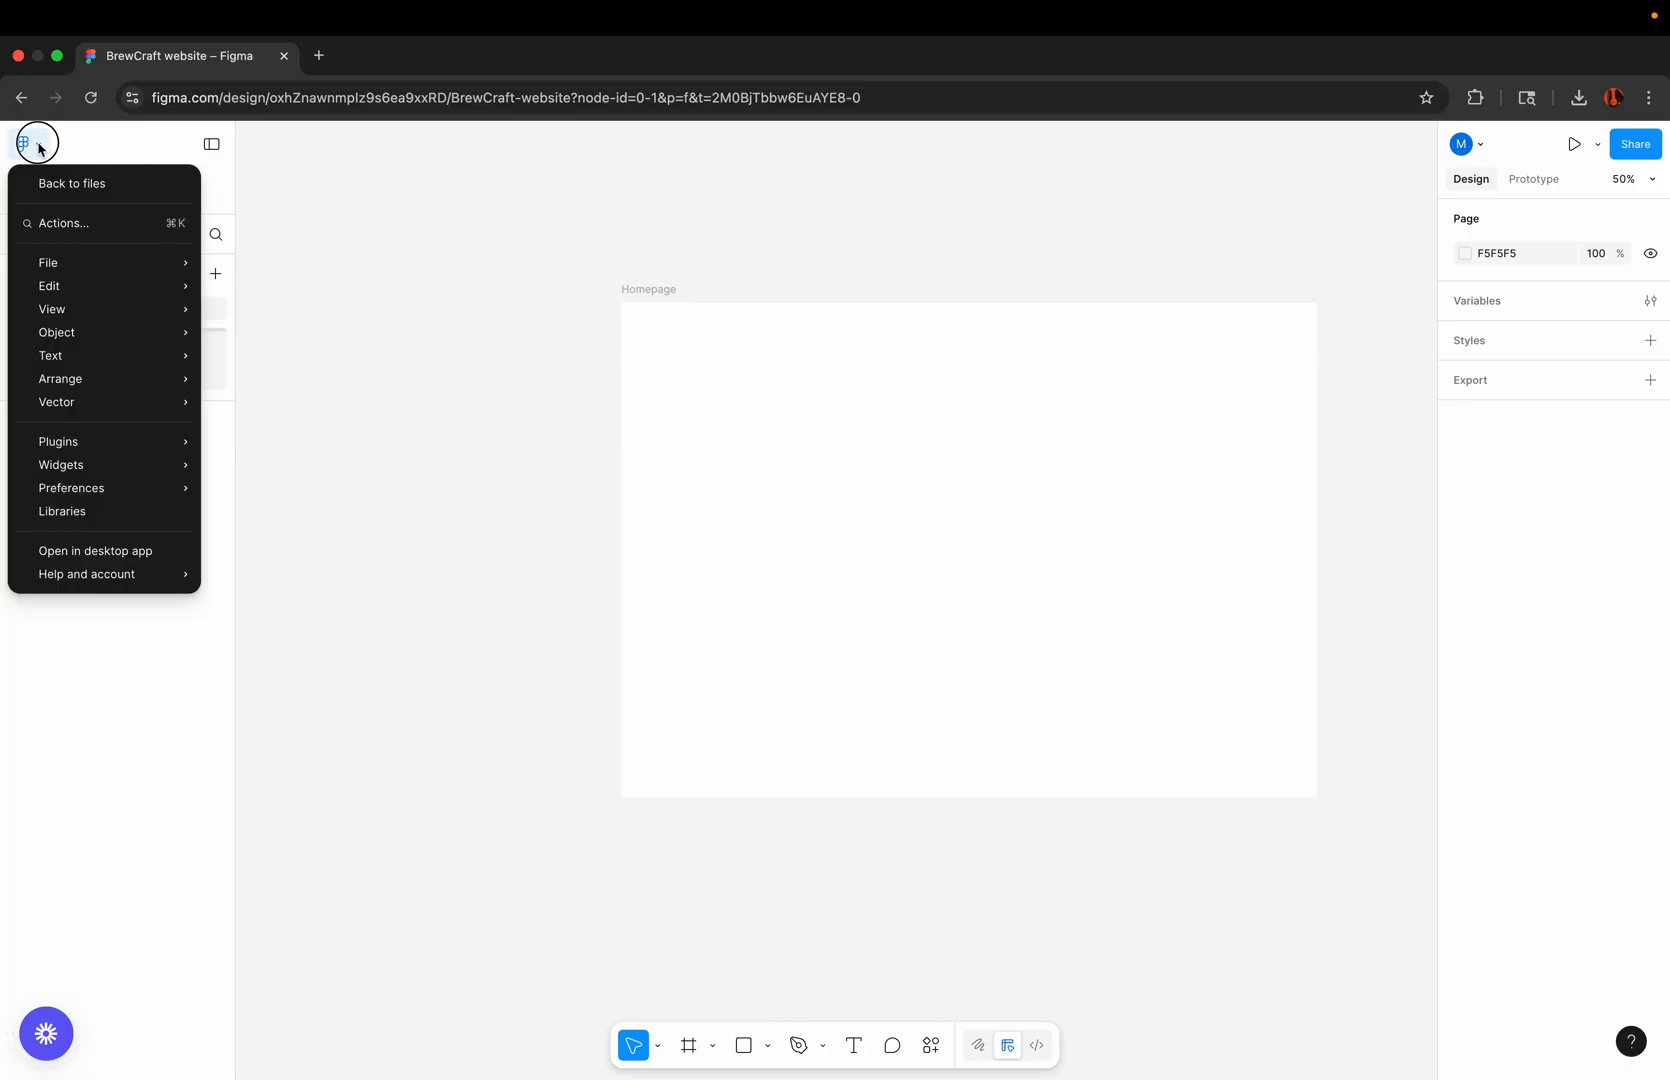
{"action": "mouse_move", "coordinate": [52, 266]}
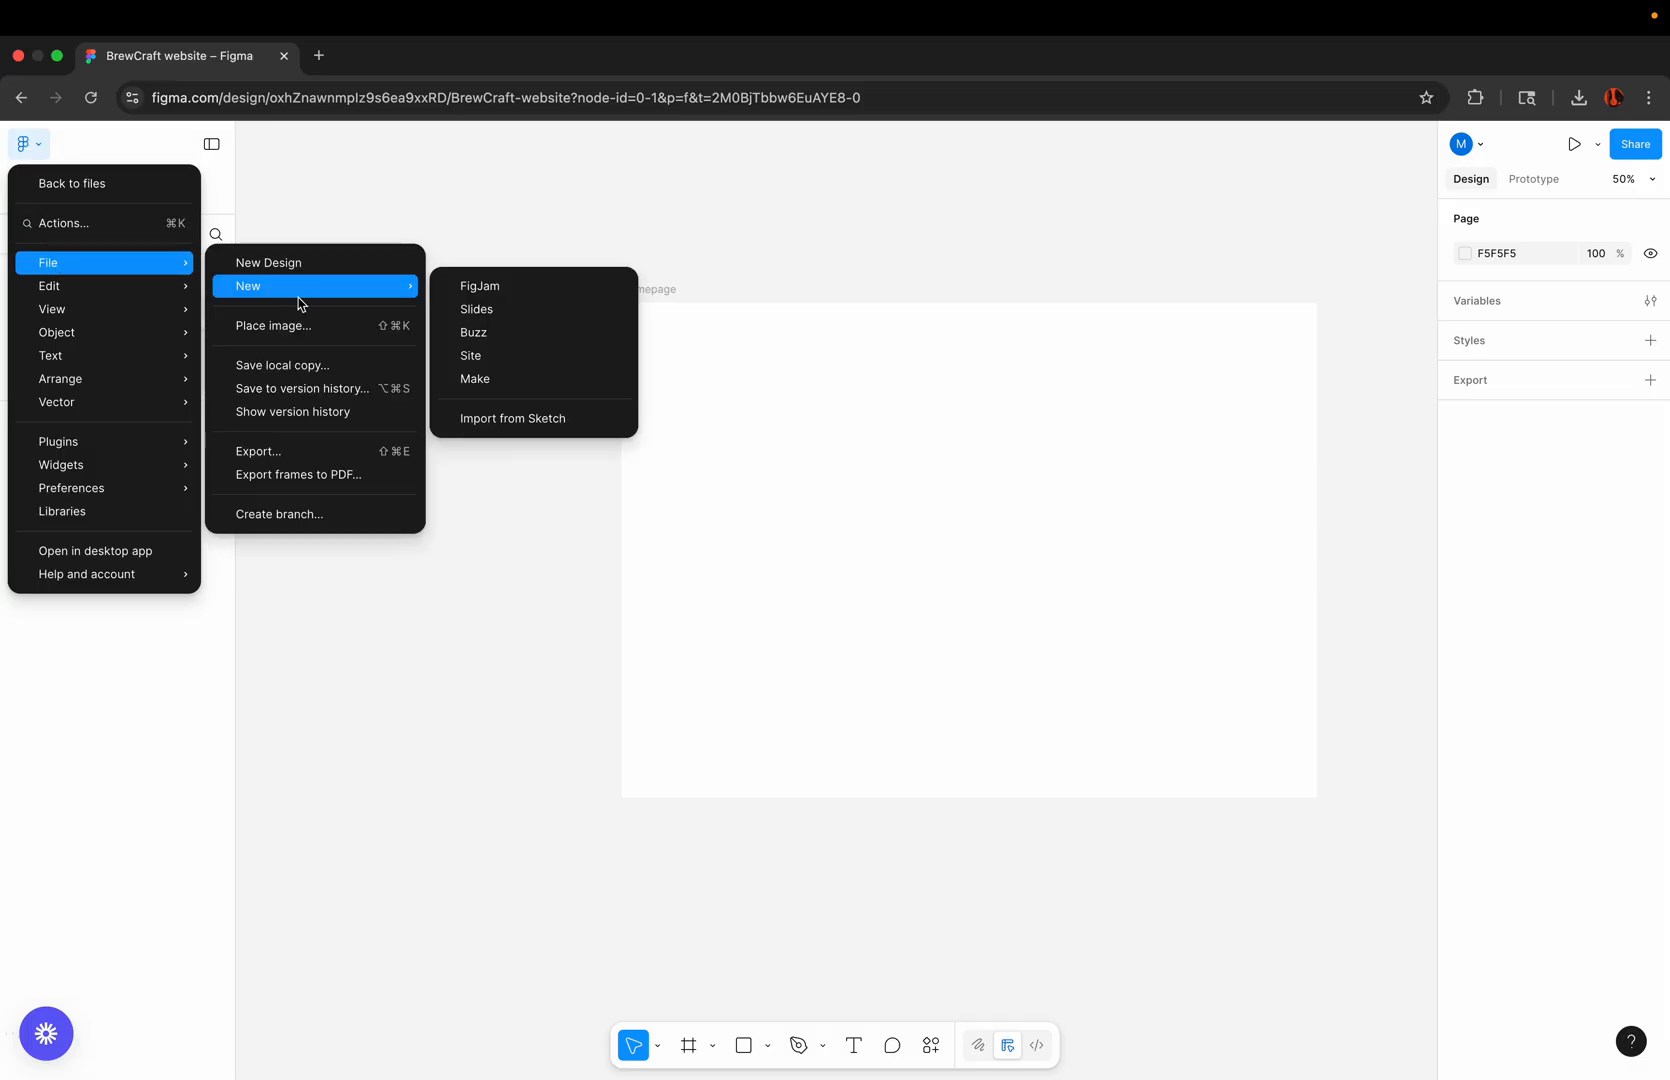
{"action": "left_click", "coordinate": [276, 330]}
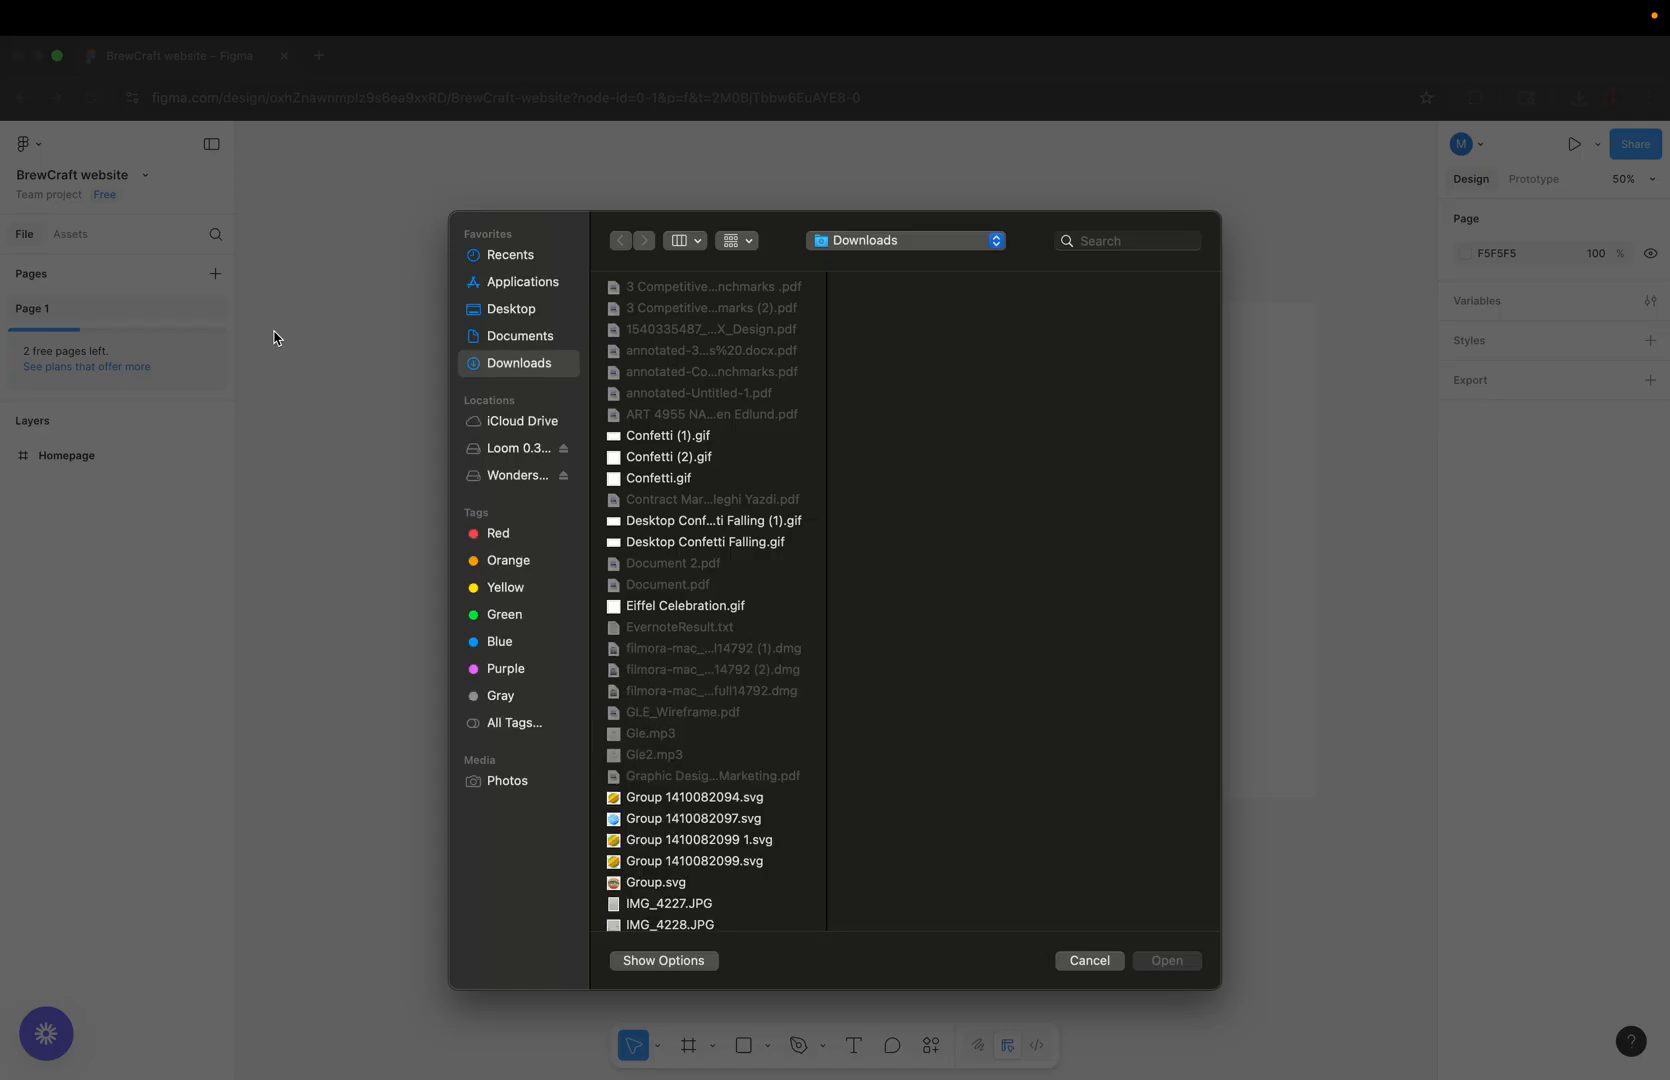
{"action": "left_click", "coordinate": [505, 312]}
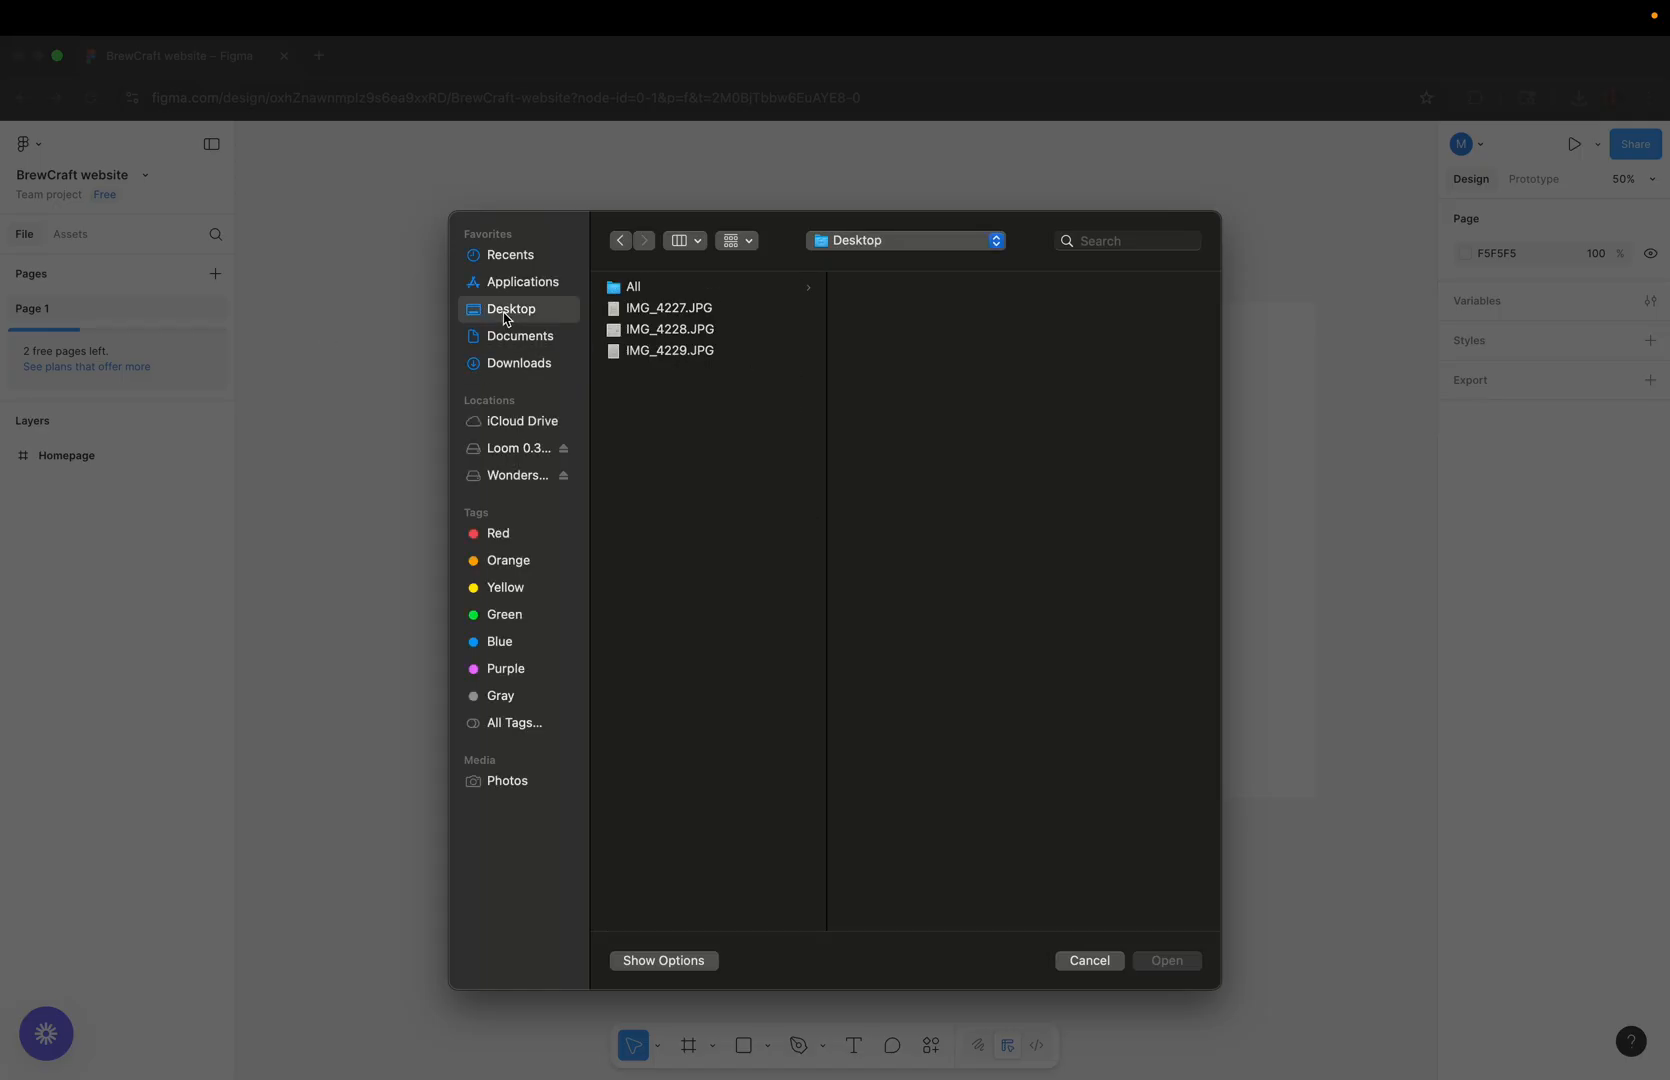
{"action": "left_click", "coordinate": [650, 352]}
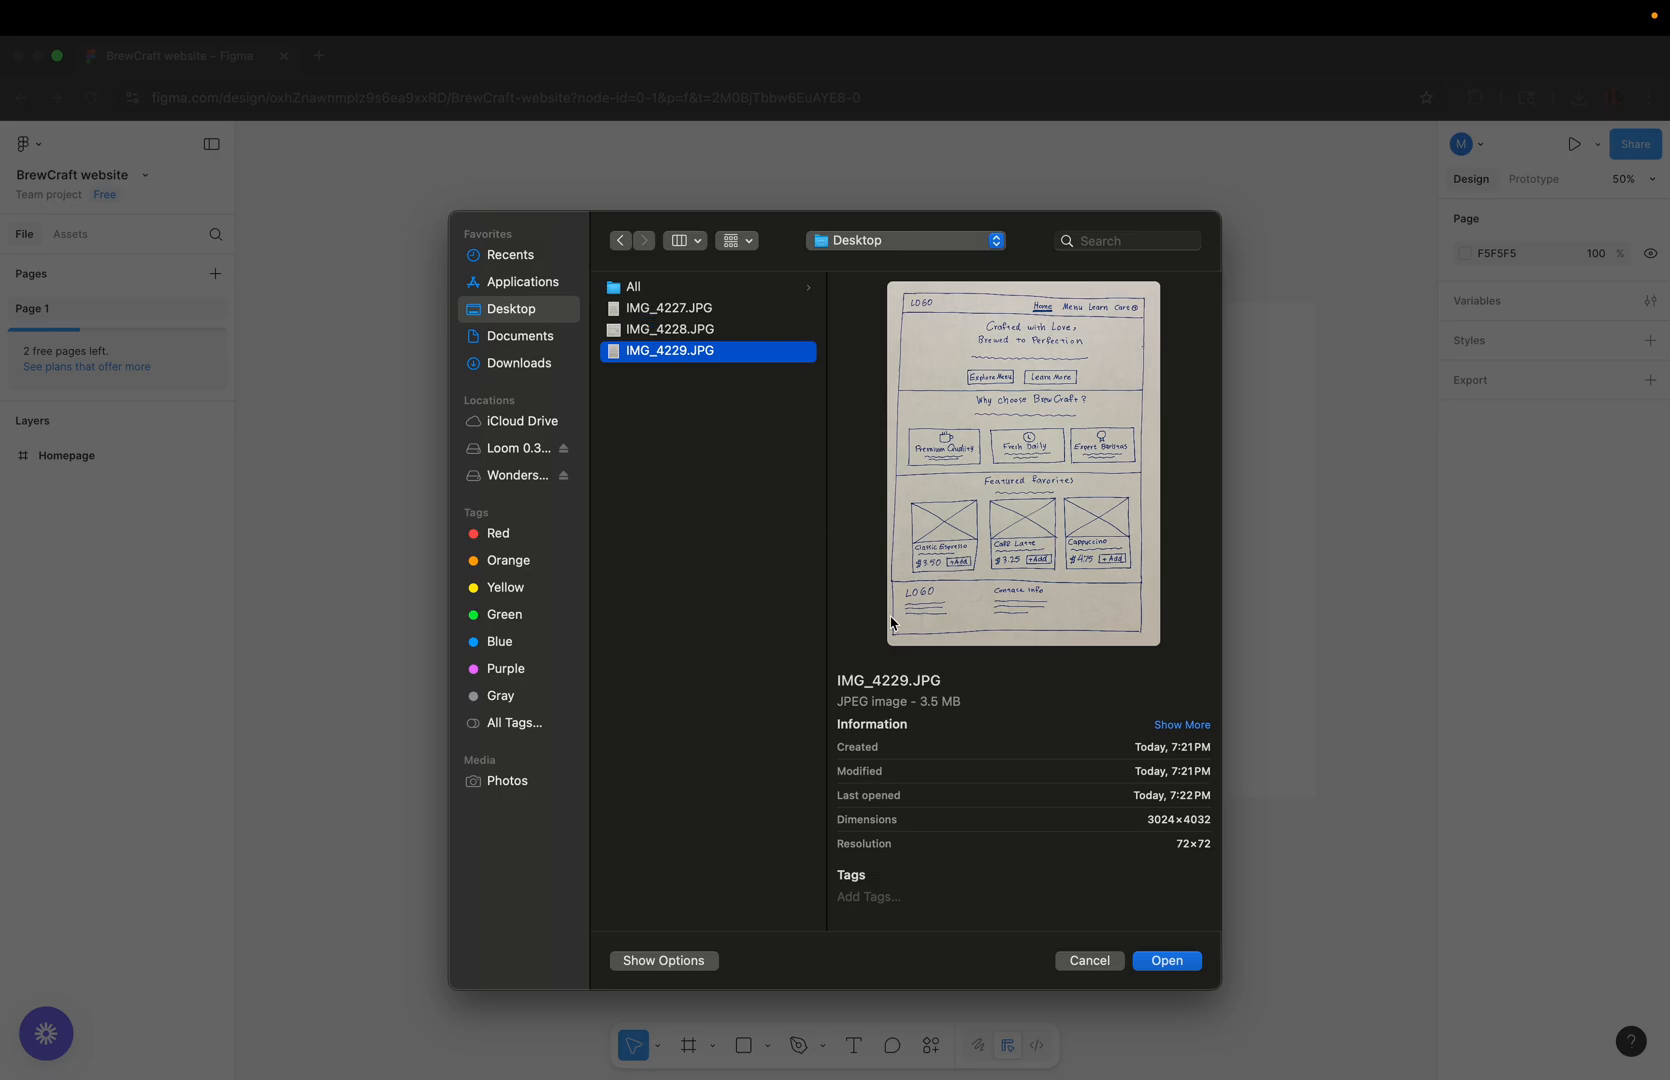
{"action": "left_click", "coordinate": [1163, 962]}
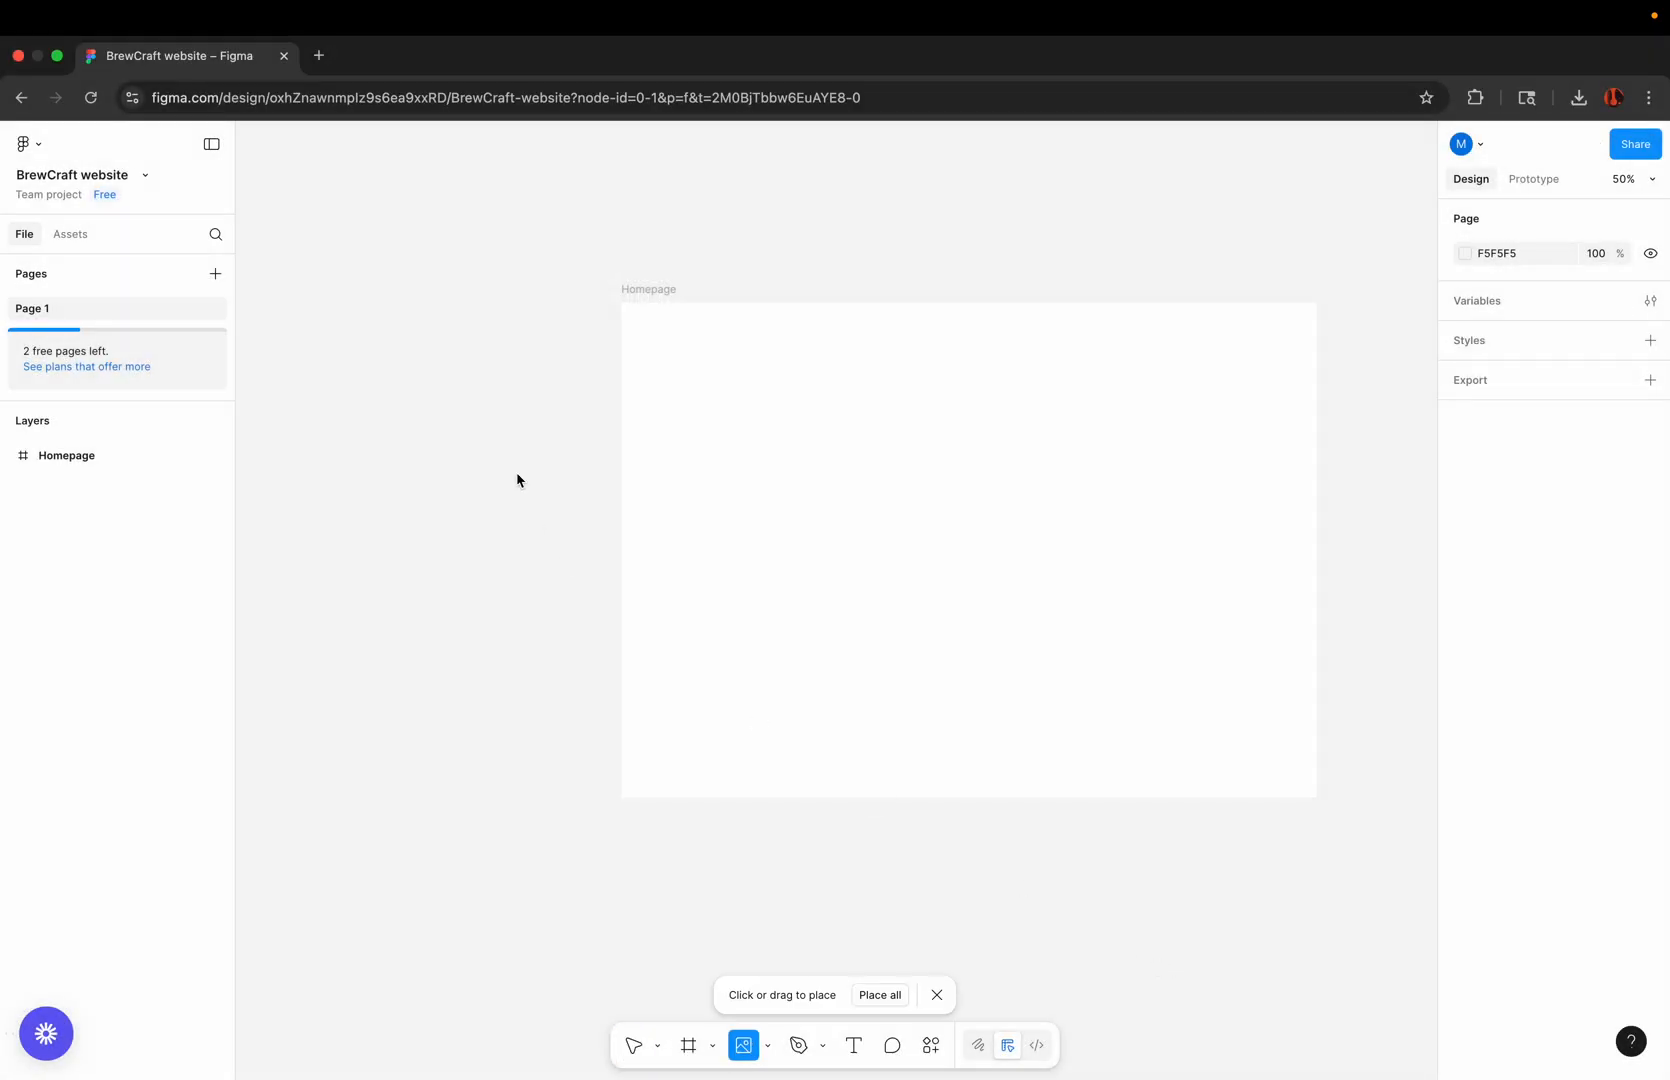
{"action": "left_click", "coordinate": [352, 360]}
Scale the sketch image down to 768 × 1024 and position it beside the Homepage frame's left edge at X -946, Y 0
{"action": "scroll", "coordinate": [377, 325], "scroll_direction": "down", "scroll_amount": 4}
{"action": "scroll", "coordinate": [377, 325], "scroll_direction": "down", "scroll_amount": 3}
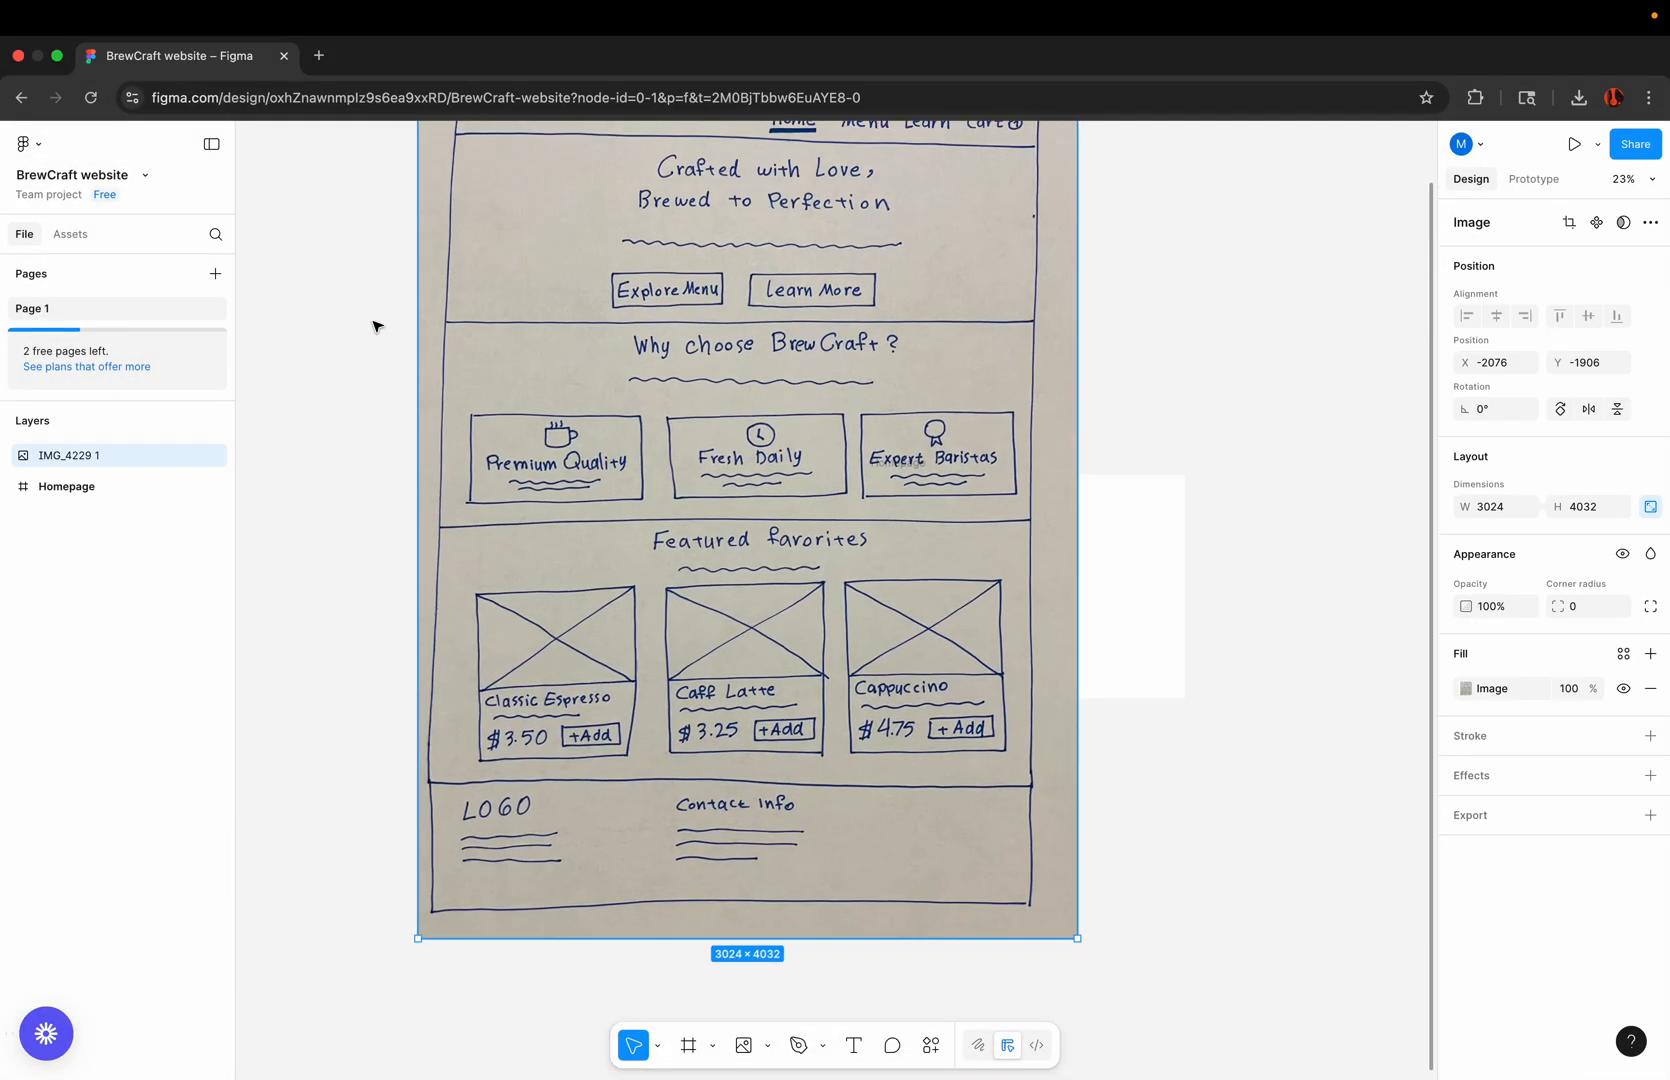
{"action": "left_click_drag", "start_coordinate": [771, 177], "coordinate": [645, 408]}
{"action": "scroll", "coordinate": [512, 505], "scroll_direction": "up", "scroll_amount": 2}
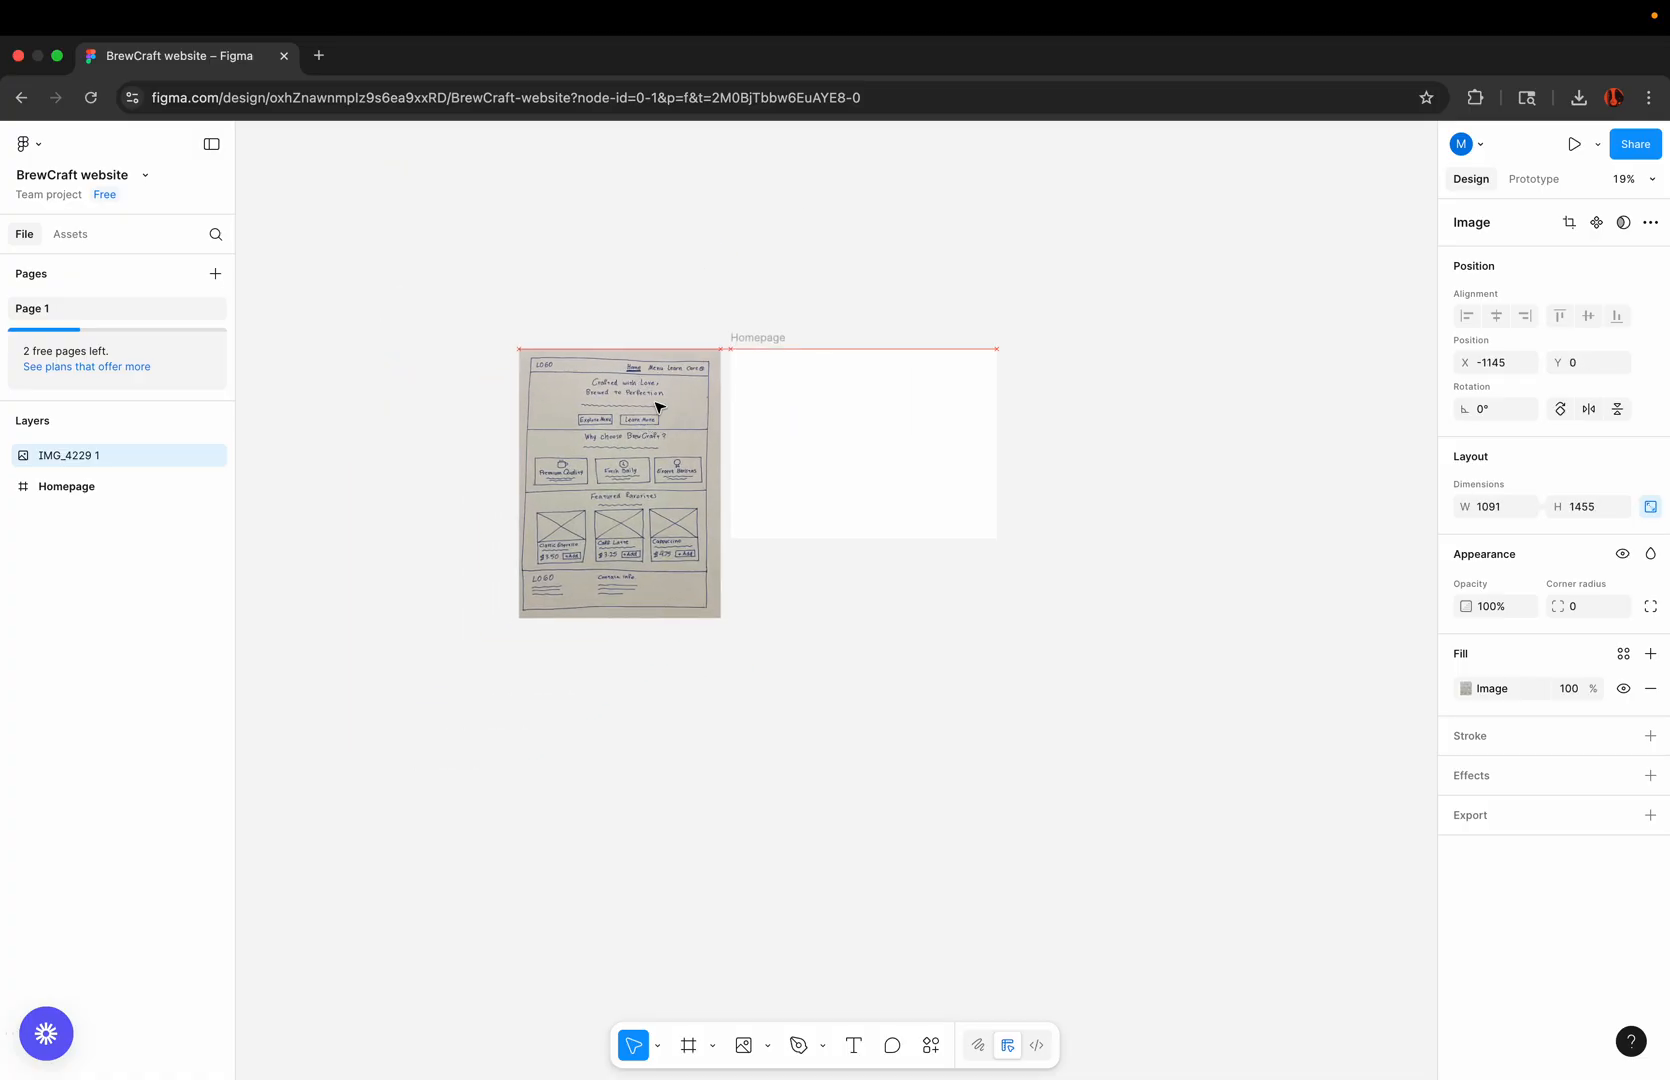
{"action": "scroll", "coordinate": [645, 408], "scroll_direction": "up", "scroll_amount": 2}
{"action": "left_click_drag", "start_coordinate": [428, 758], "coordinate": [541, 622]}
{"action": "left_click_drag", "start_coordinate": [641, 477], "coordinate": [607, 480]}
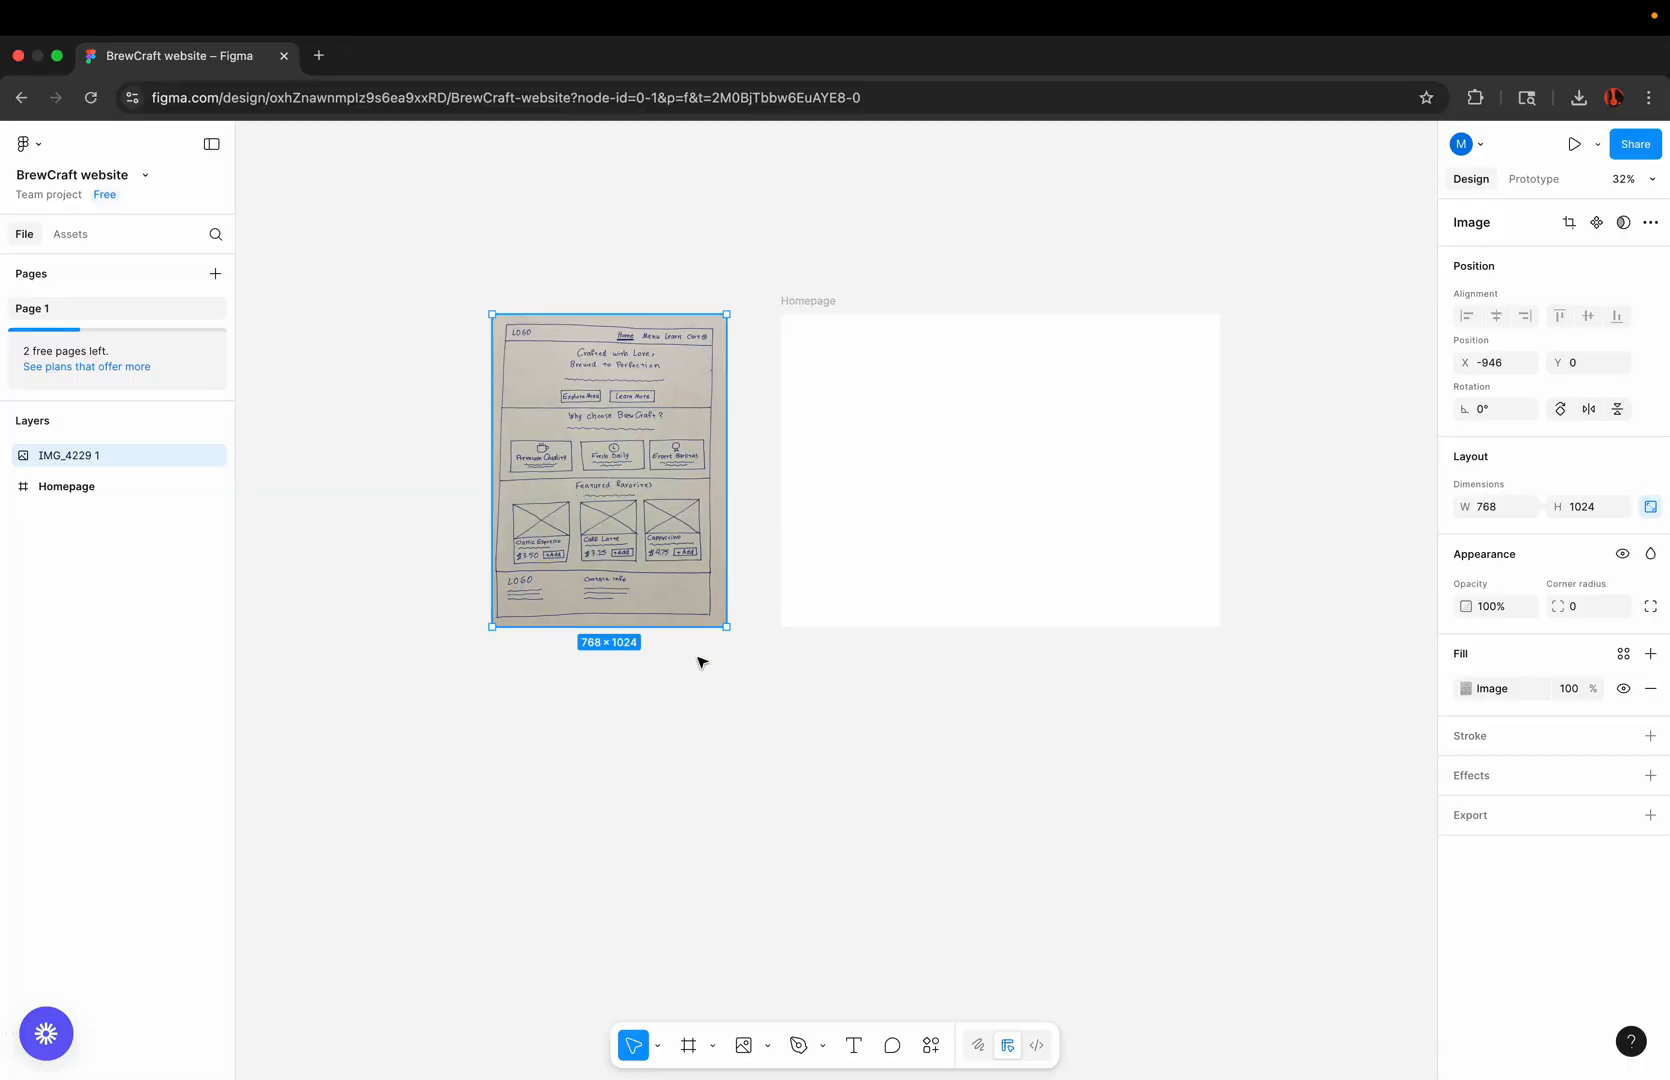
{"action": "left_click", "coordinate": [698, 697]}
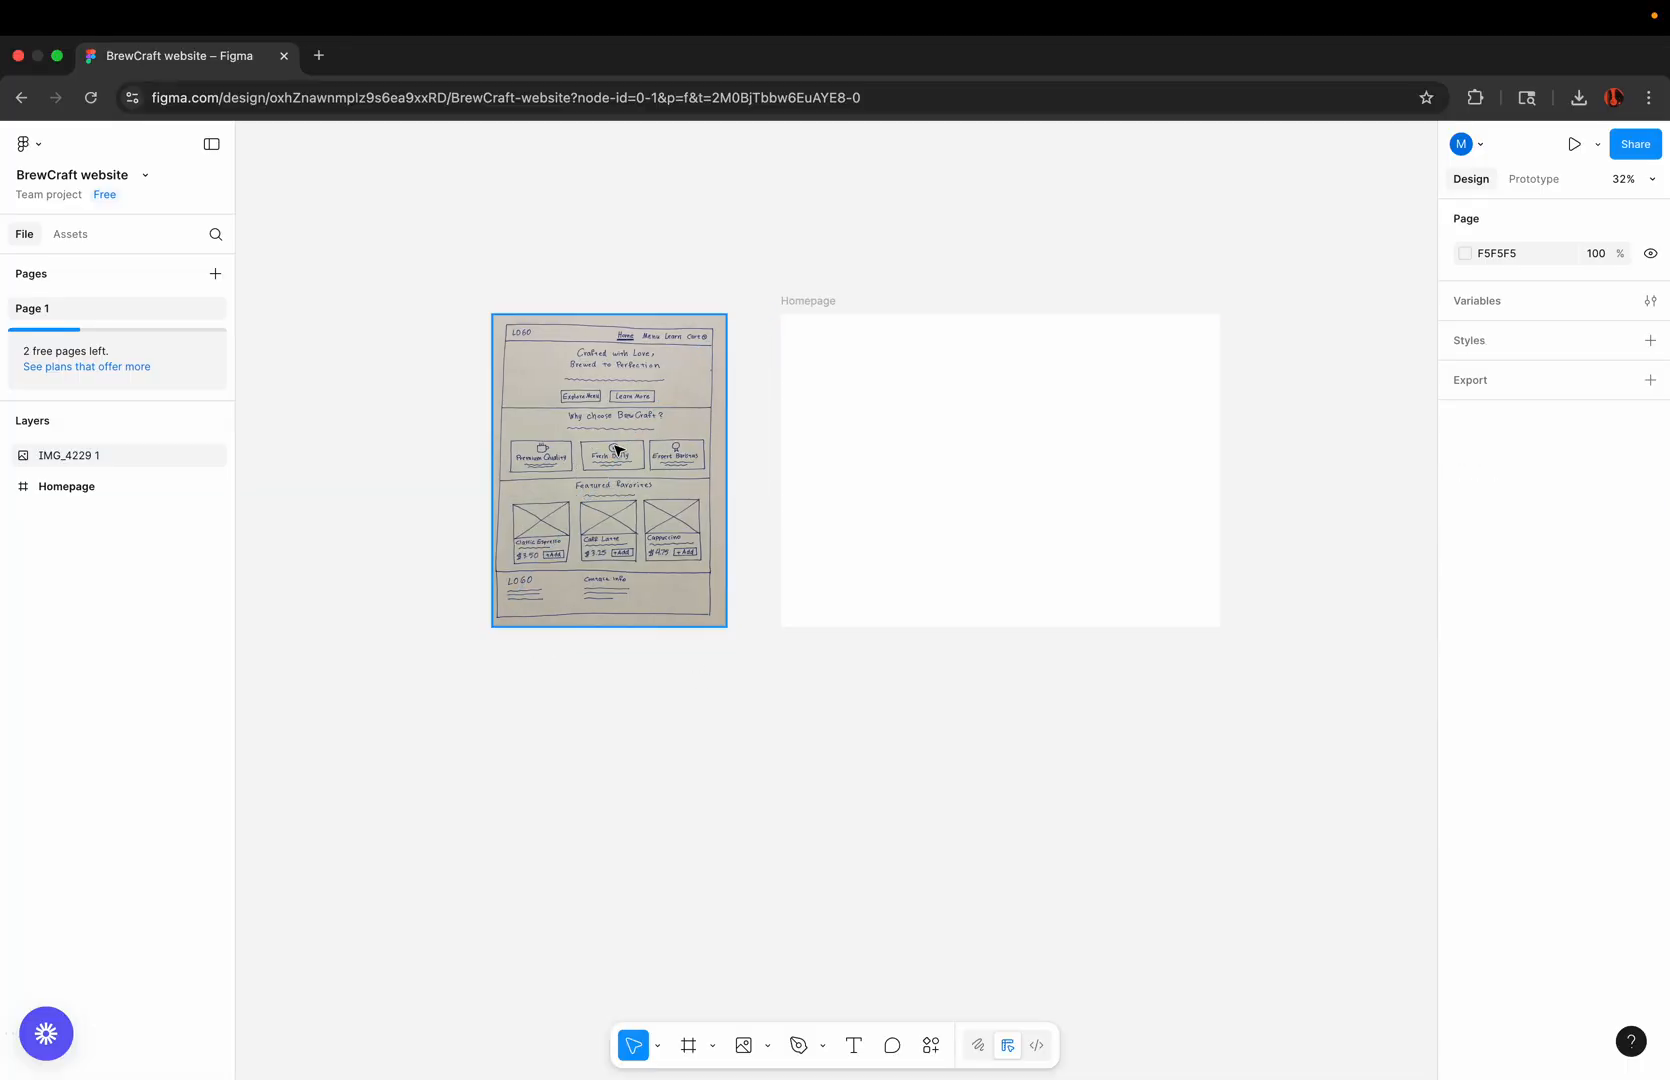
Examine the hand-drawn homepage sketch up close, covering its navigation bar, hero, feature cards, featured favorites and footer
{"action": "scroll", "coordinate": [619, 451], "scroll_direction": "up", "scroll_amount": 4}
{"action": "scroll", "coordinate": [615, 450], "scroll_direction": "left", "scroll_amount": 5}
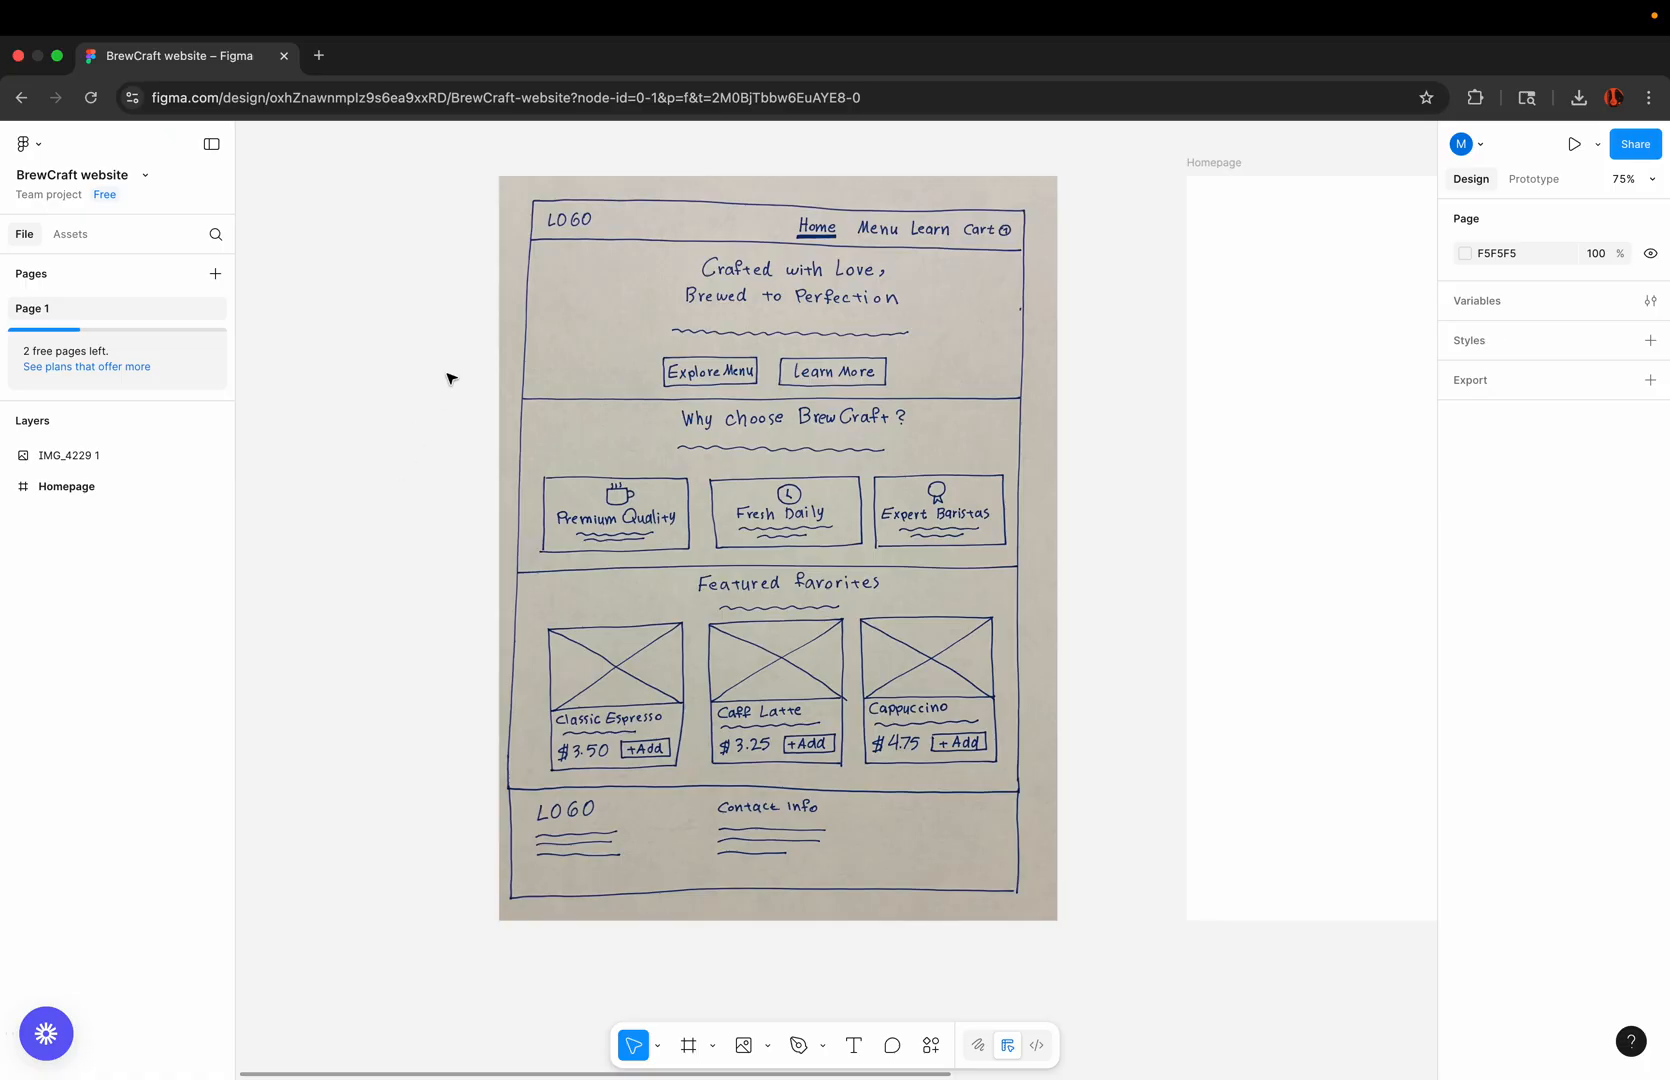
{"action": "scroll", "coordinate": [449, 377], "scroll_direction": "up", "scroll_amount": 3}
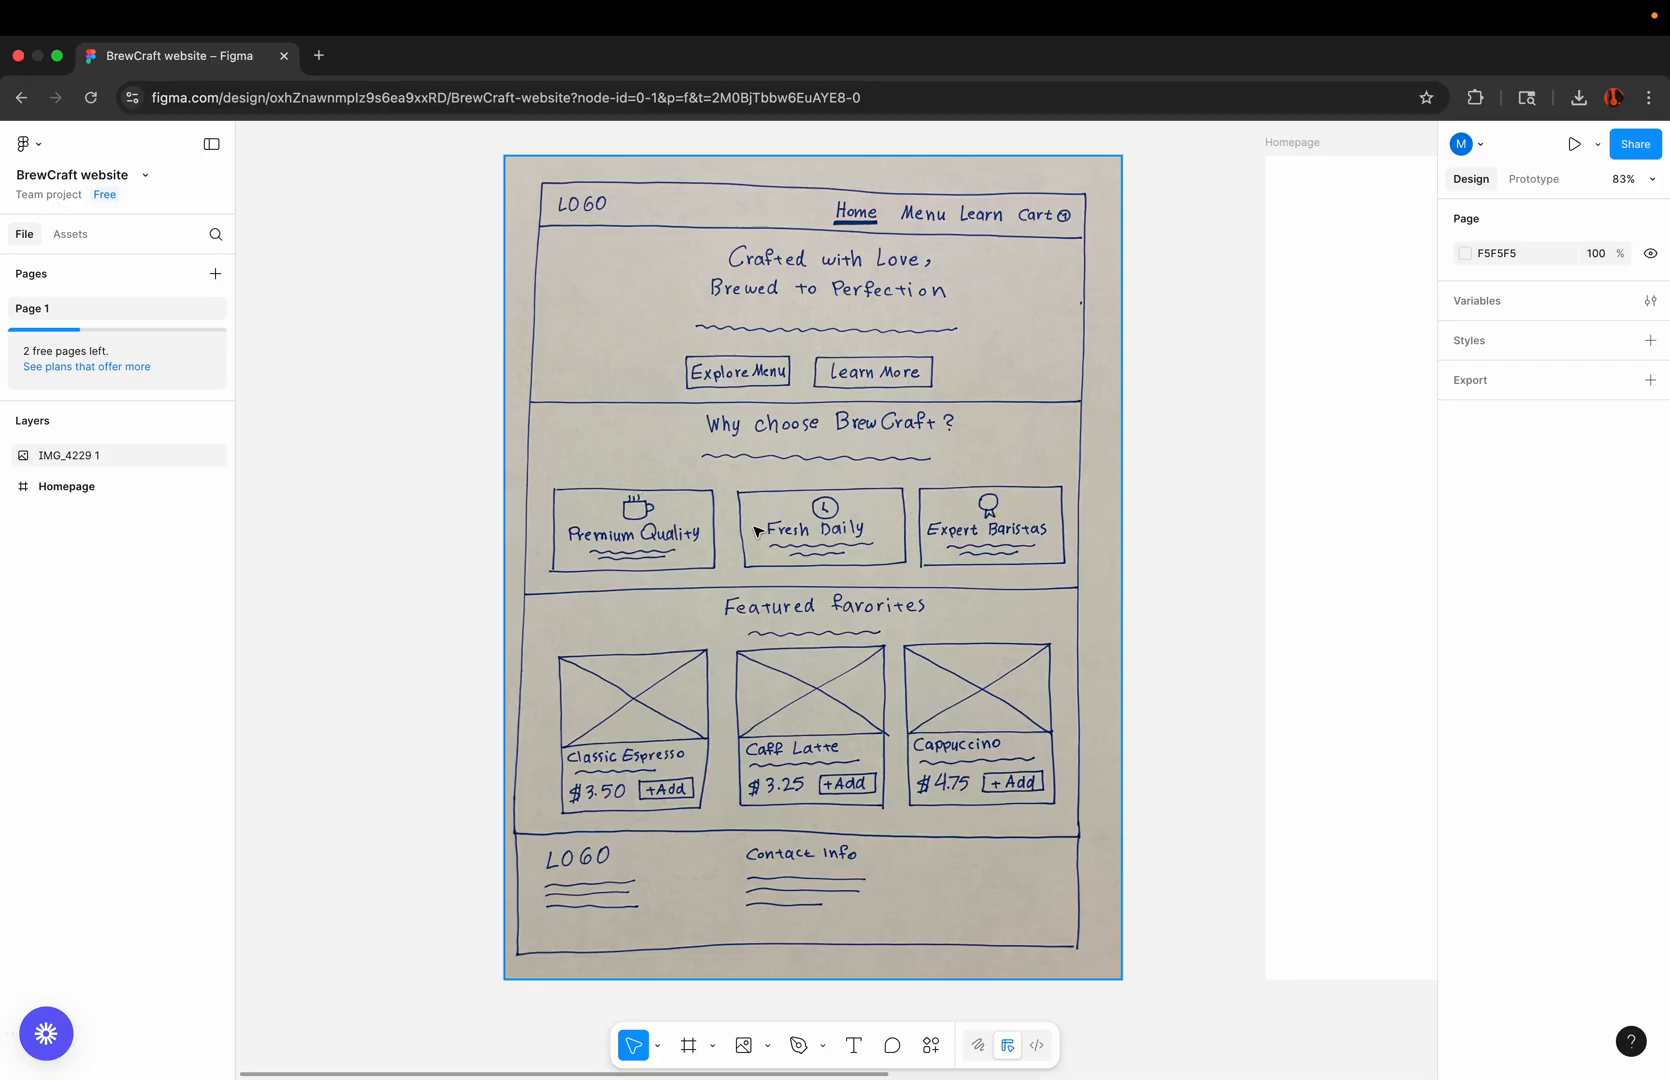
{"action": "scroll", "coordinate": [648, 531], "scroll_direction": "up", "scroll_amount": 3}
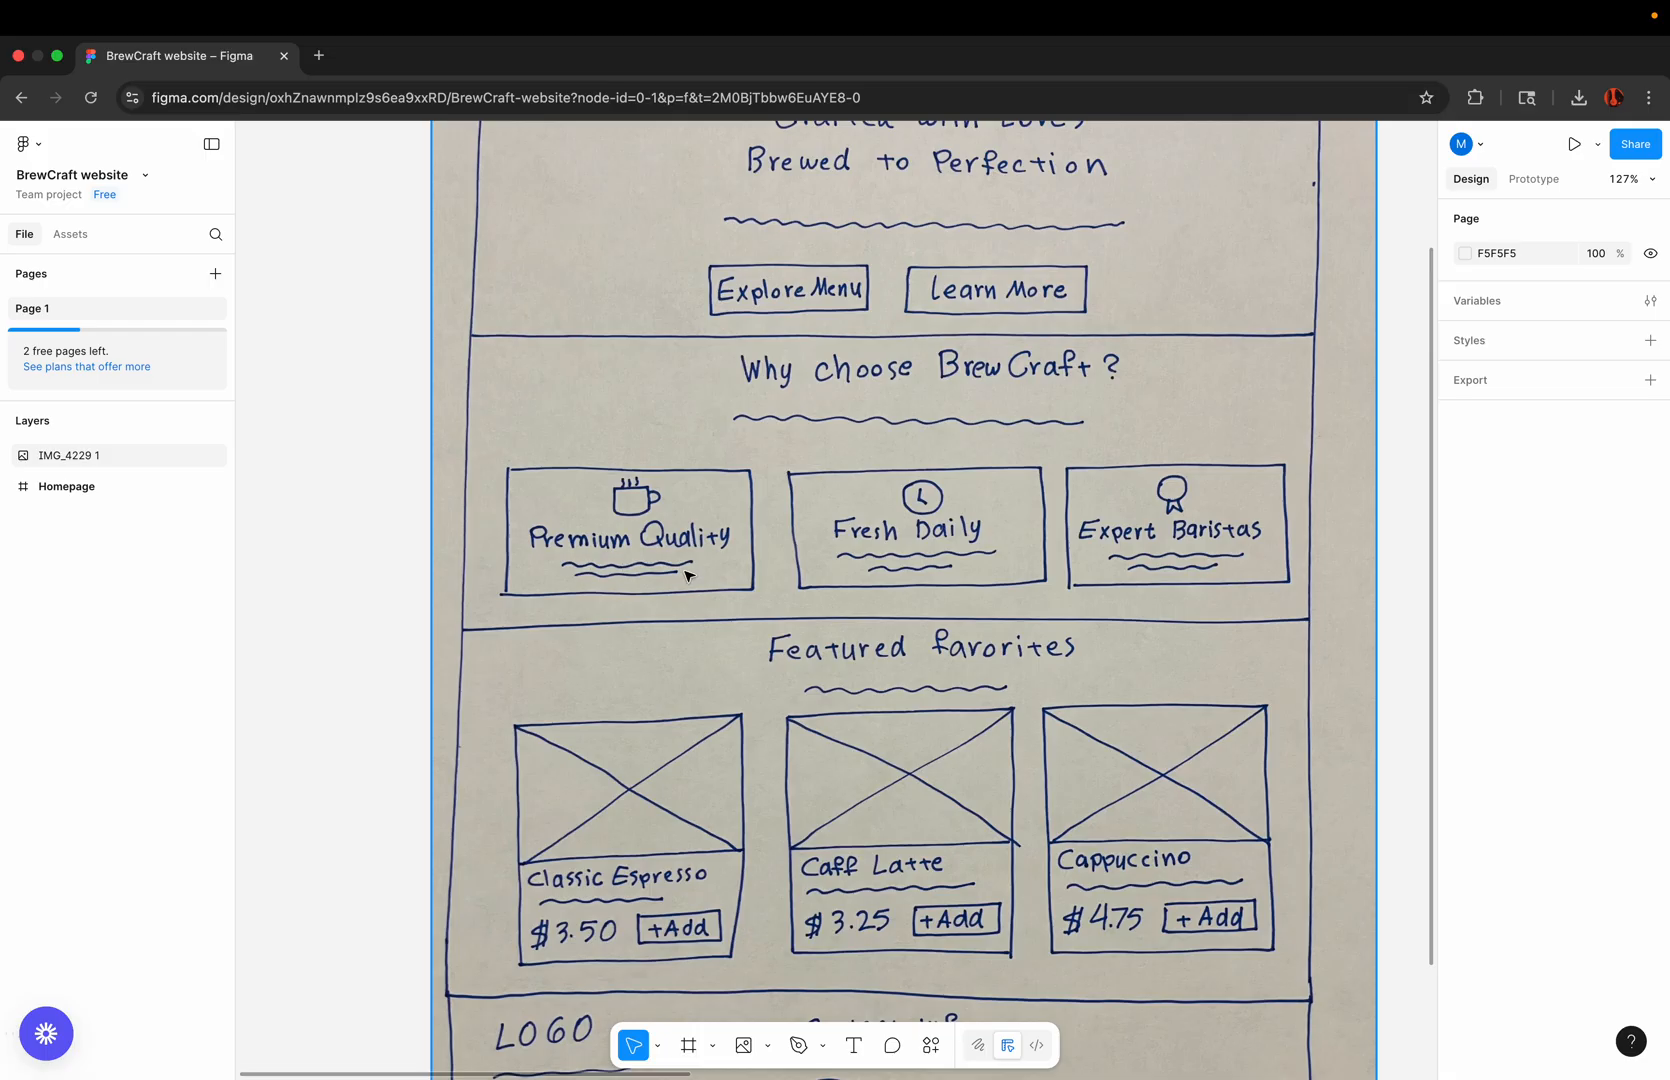
{"action": "scroll", "coordinate": [641, 530], "scroll_direction": "down", "scroll_amount": 3}
{"action": "scroll", "coordinate": [641, 530], "scroll_direction": "up", "scroll_amount": 2}
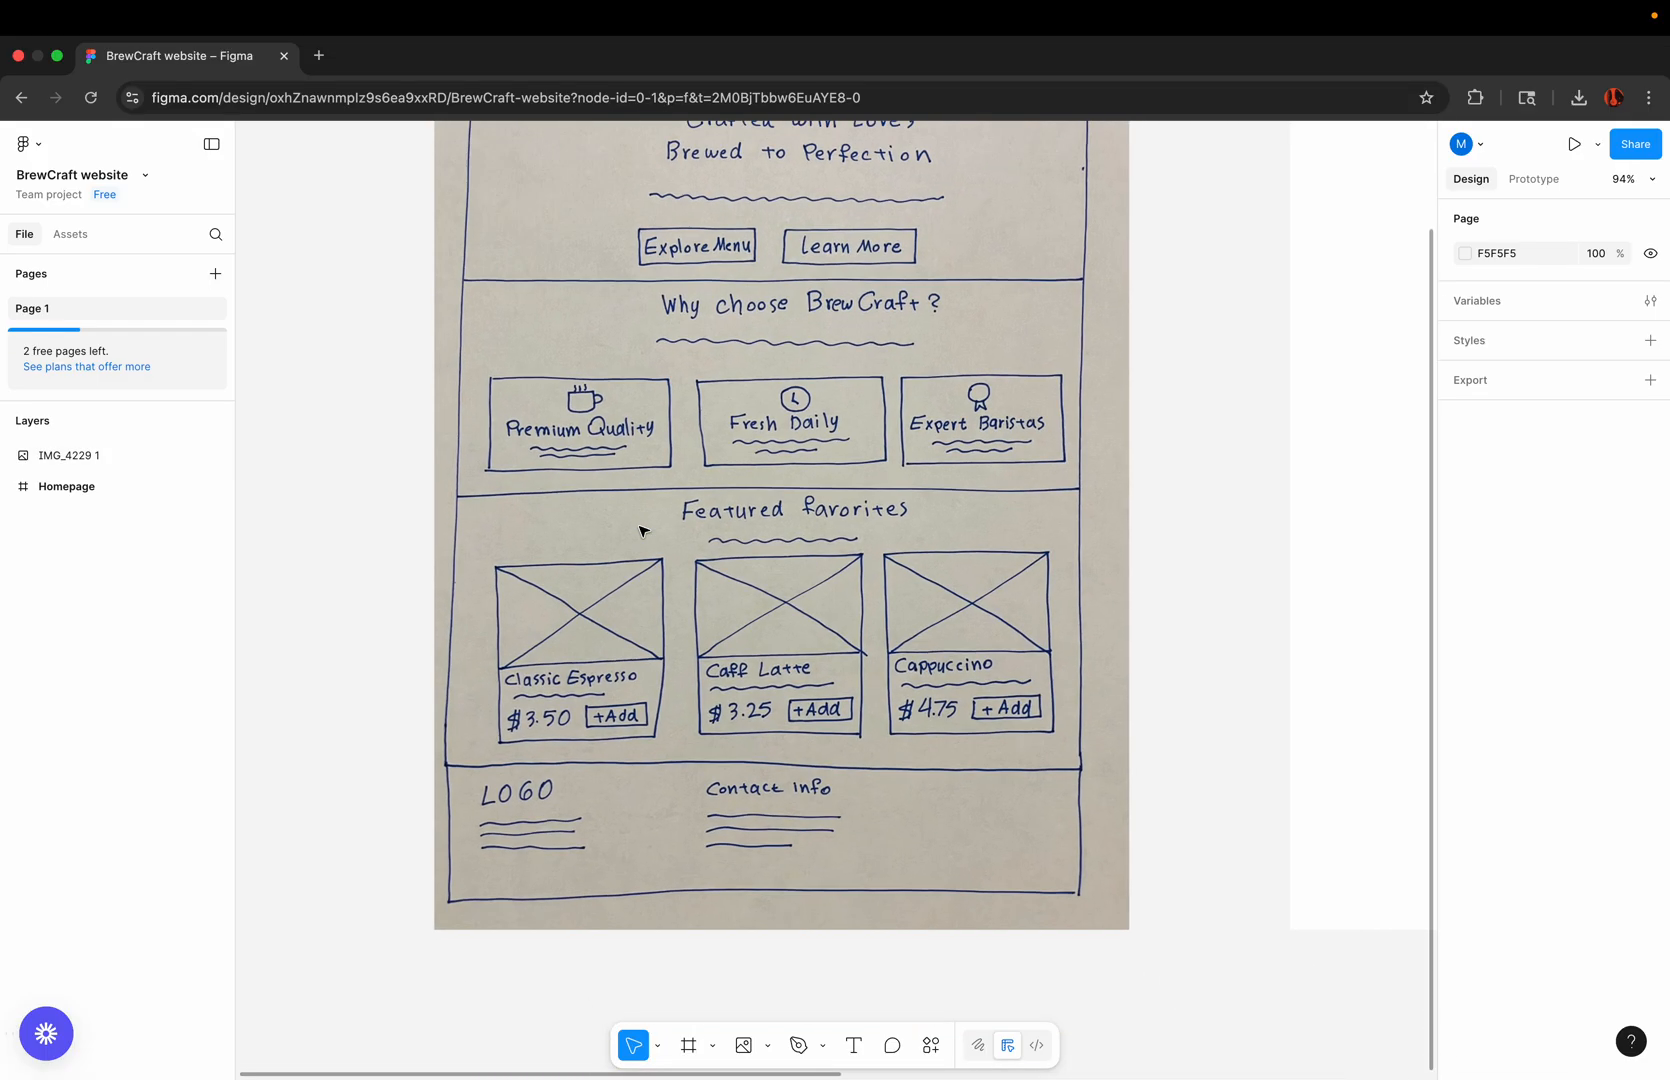
{"action": "scroll", "coordinate": [680, 550], "scroll_direction": "up", "scroll_amount": 2}
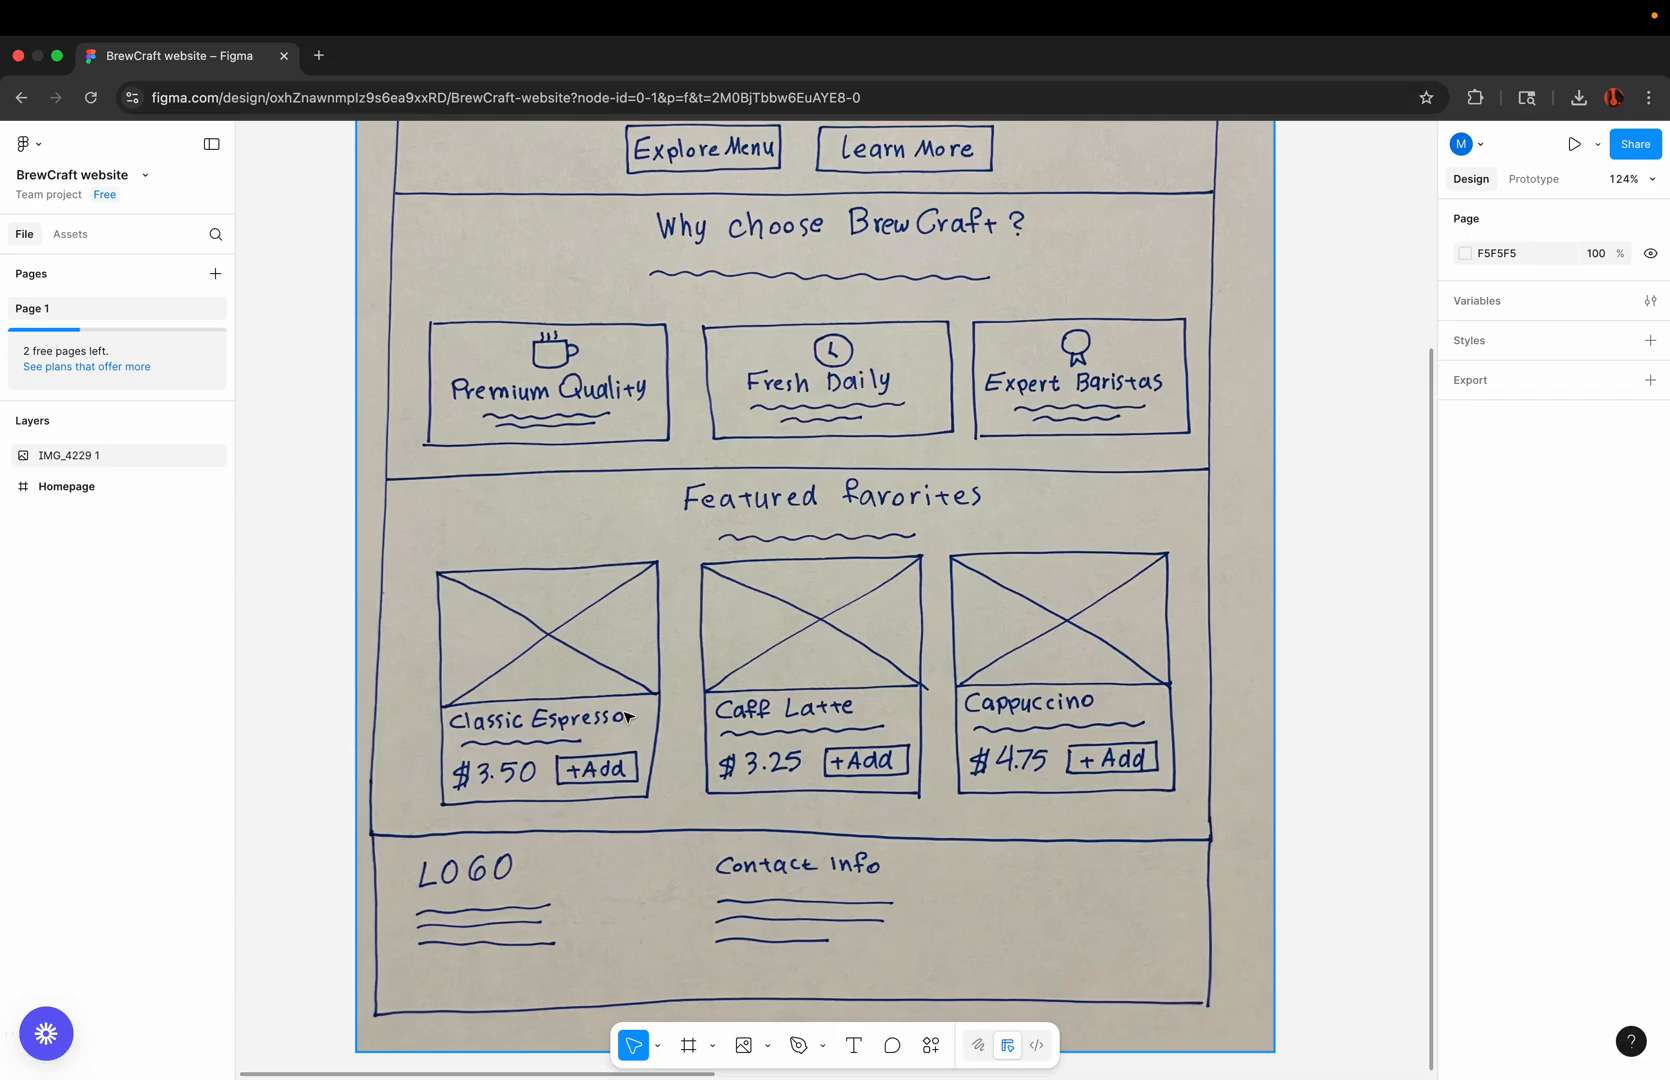
{"action": "scroll", "coordinate": [629, 717], "scroll_direction": "down", "scroll_amount": 5}
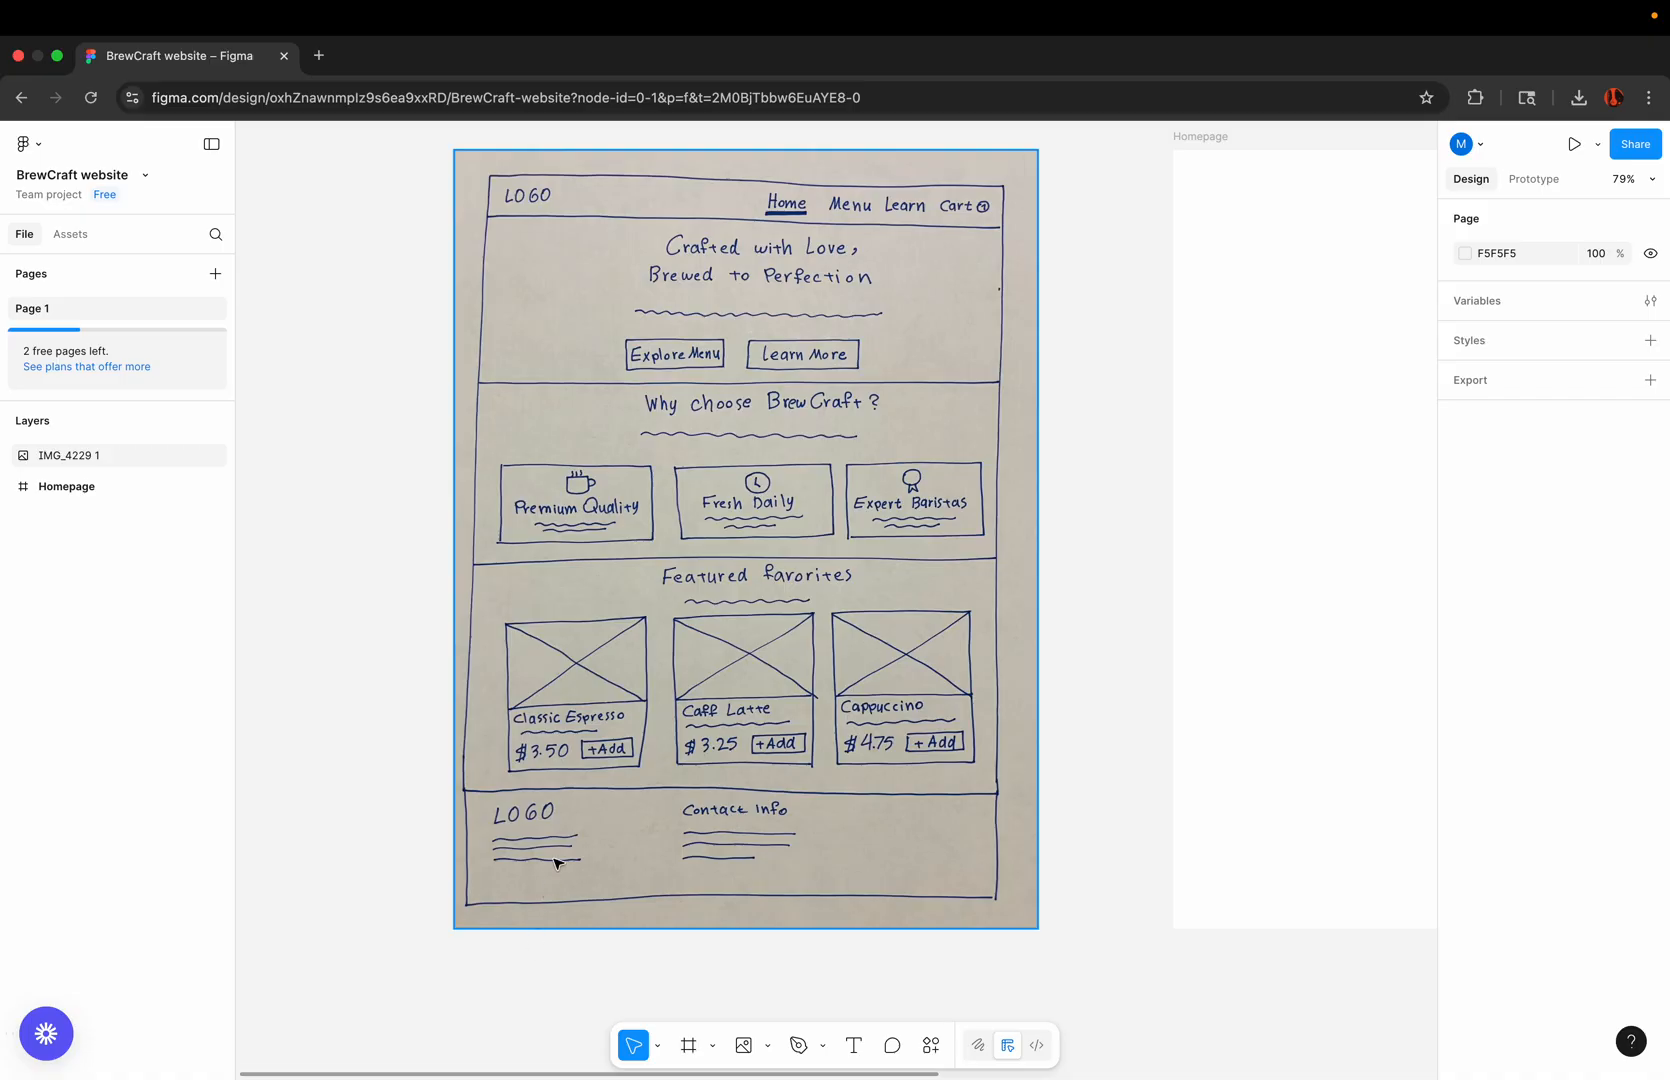
{"action": "scroll", "coordinate": [558, 866], "scroll_direction": "up", "scroll_amount": 3}
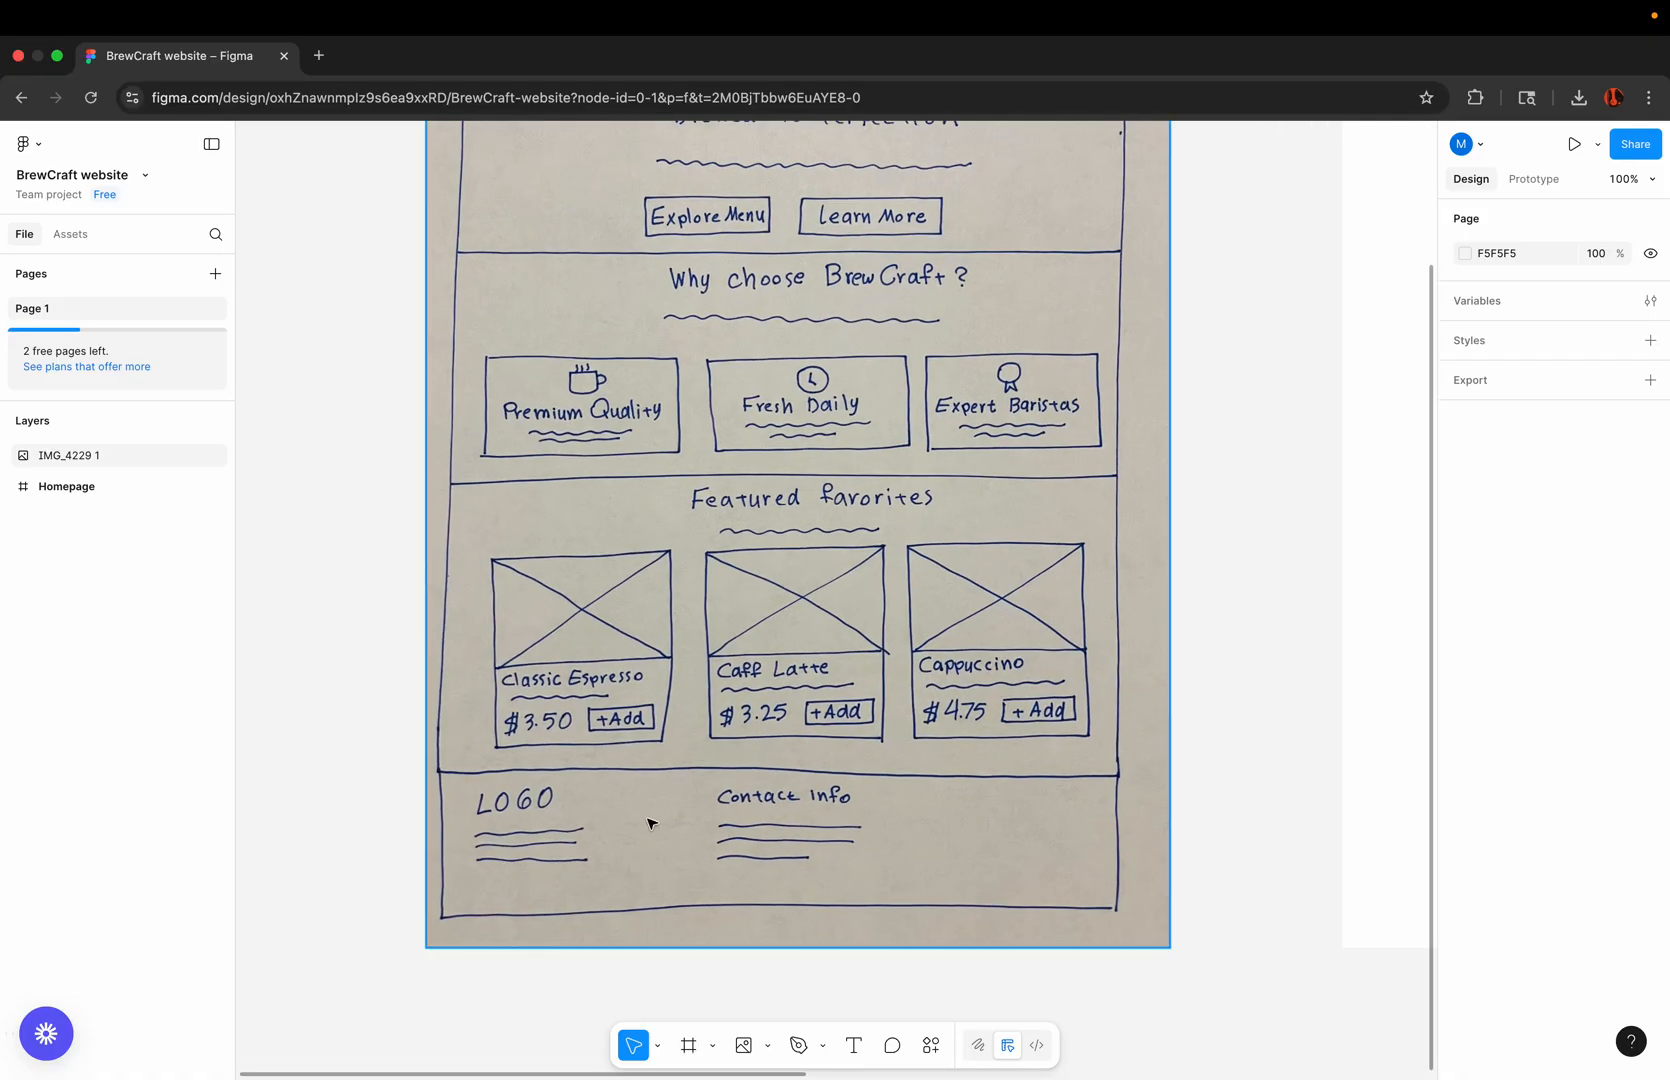
{"action": "scroll", "coordinate": [651, 822], "scroll_direction": "down", "scroll_amount": 3}
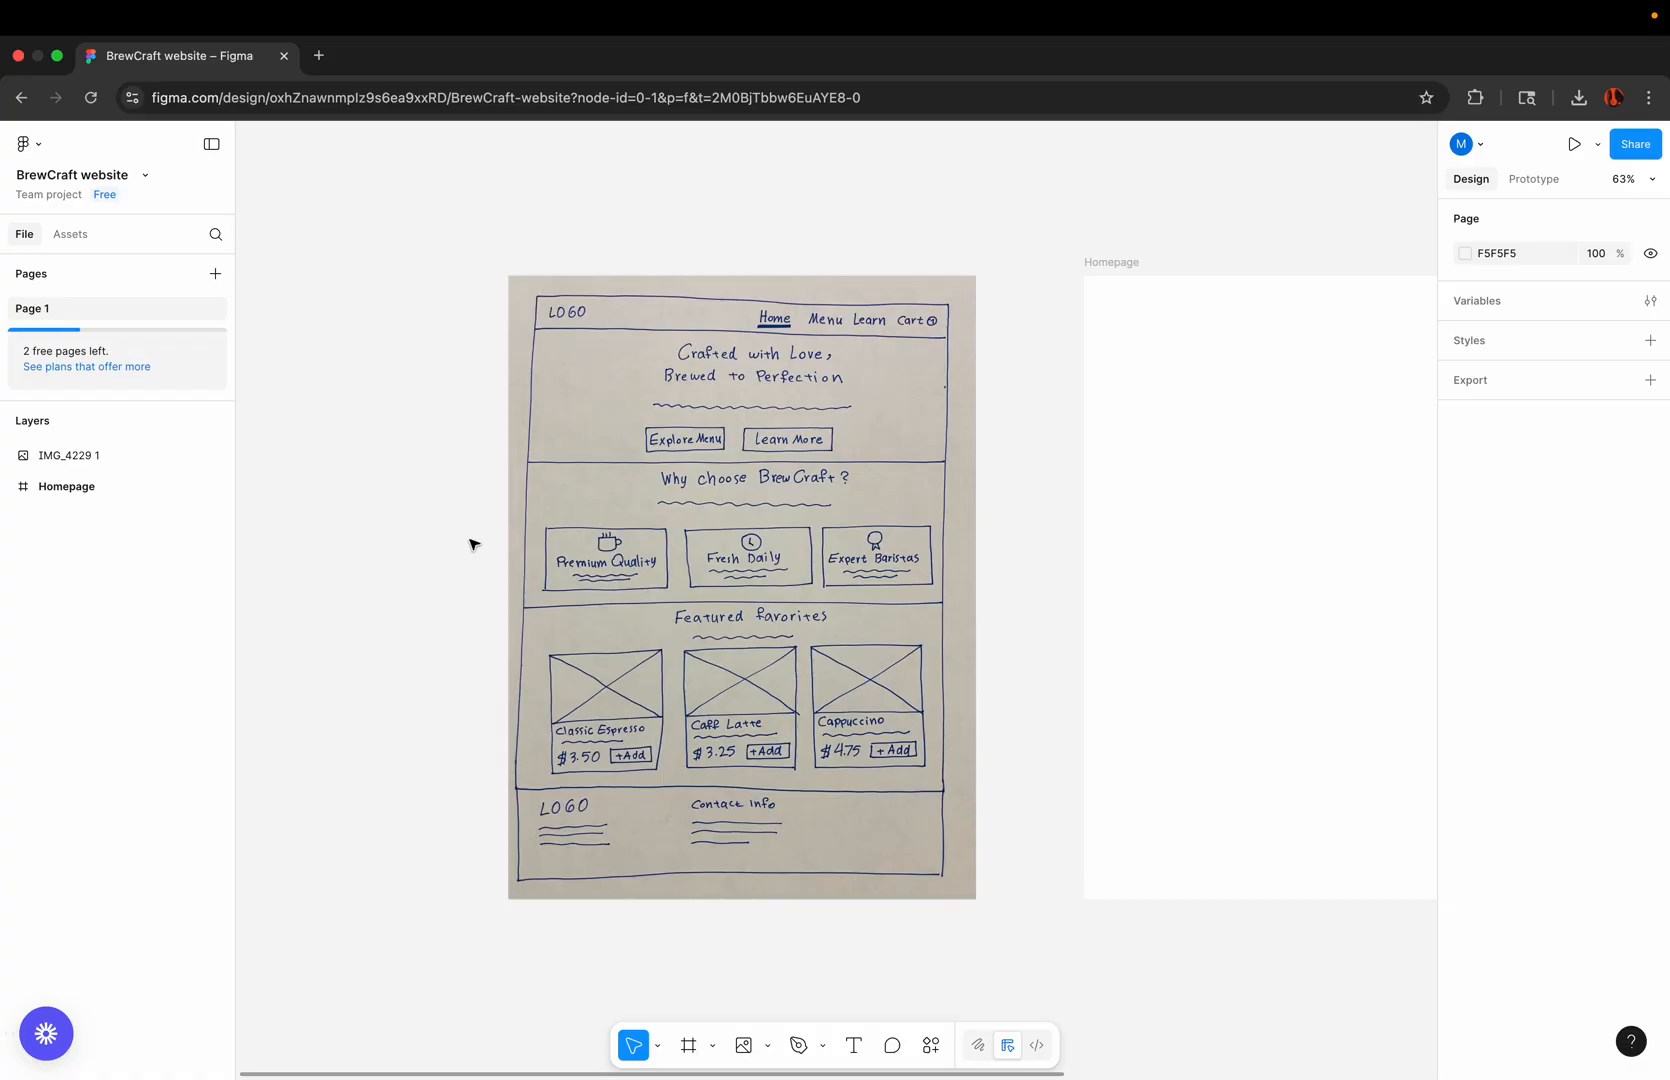
{"action": "scroll", "coordinate": [473, 544], "scroll_direction": "up", "scroll_amount": 3}
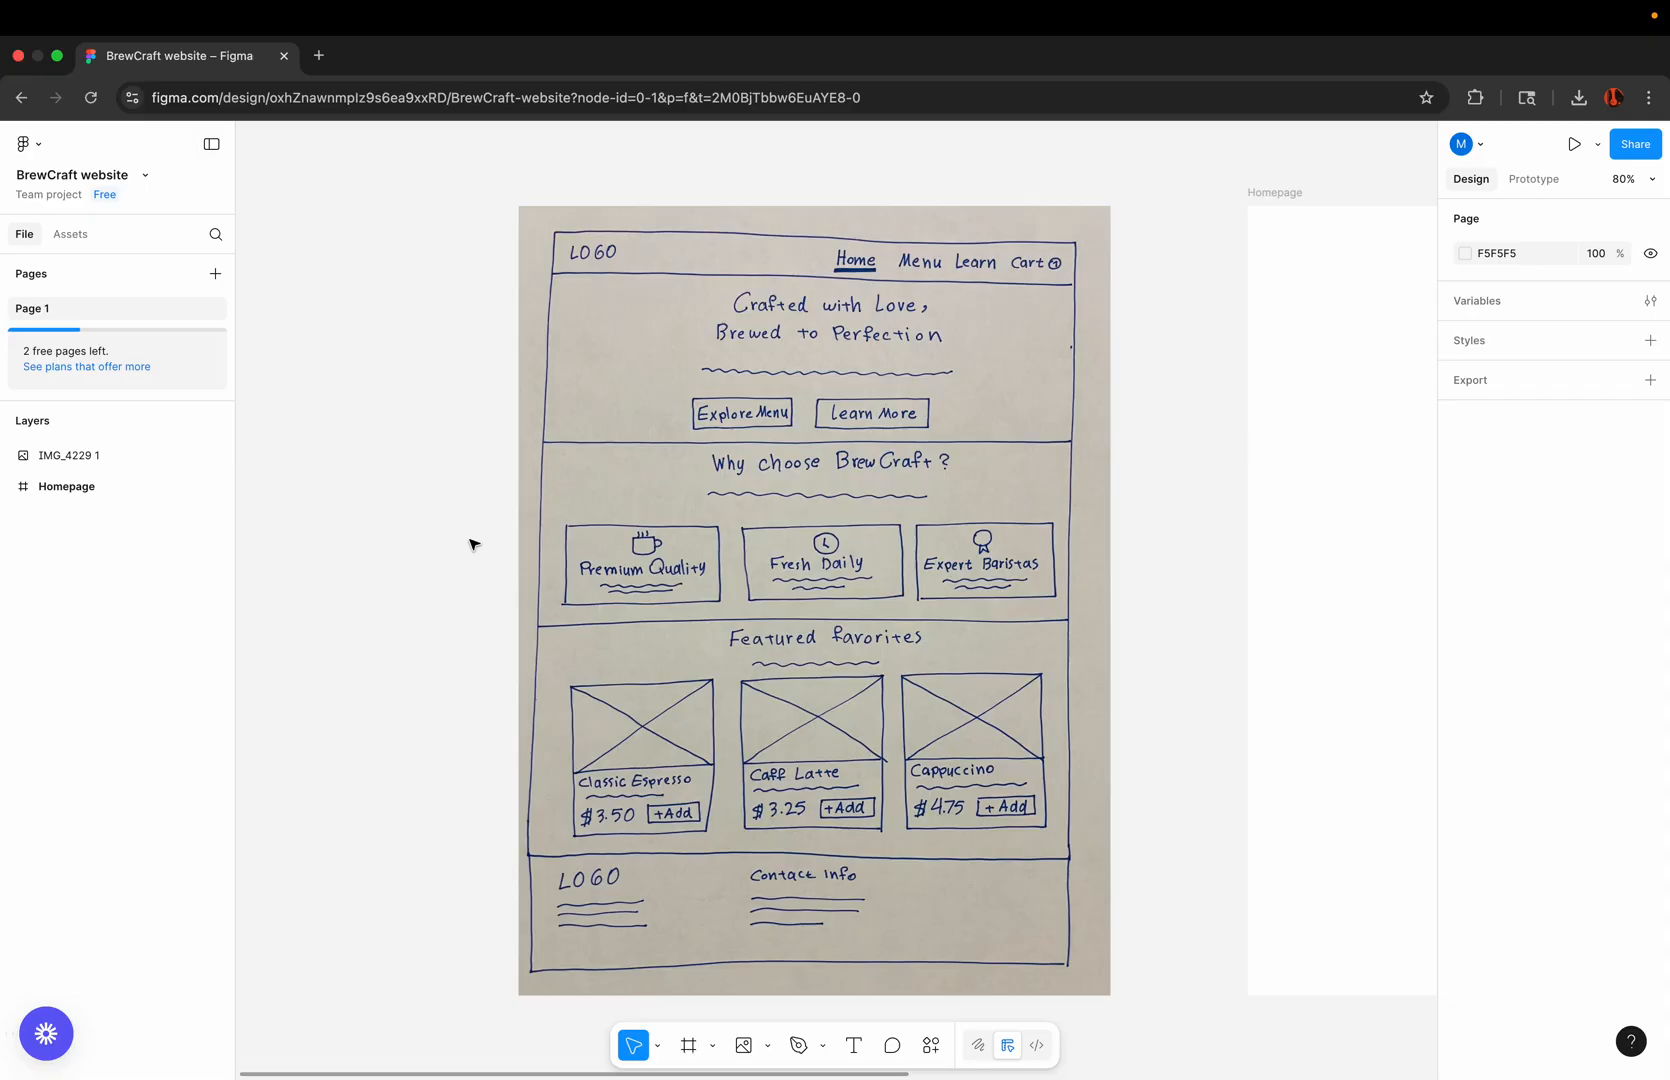
{"action": "scroll", "coordinate": [756, 406], "scroll_direction": "up", "scroll_amount": 5}
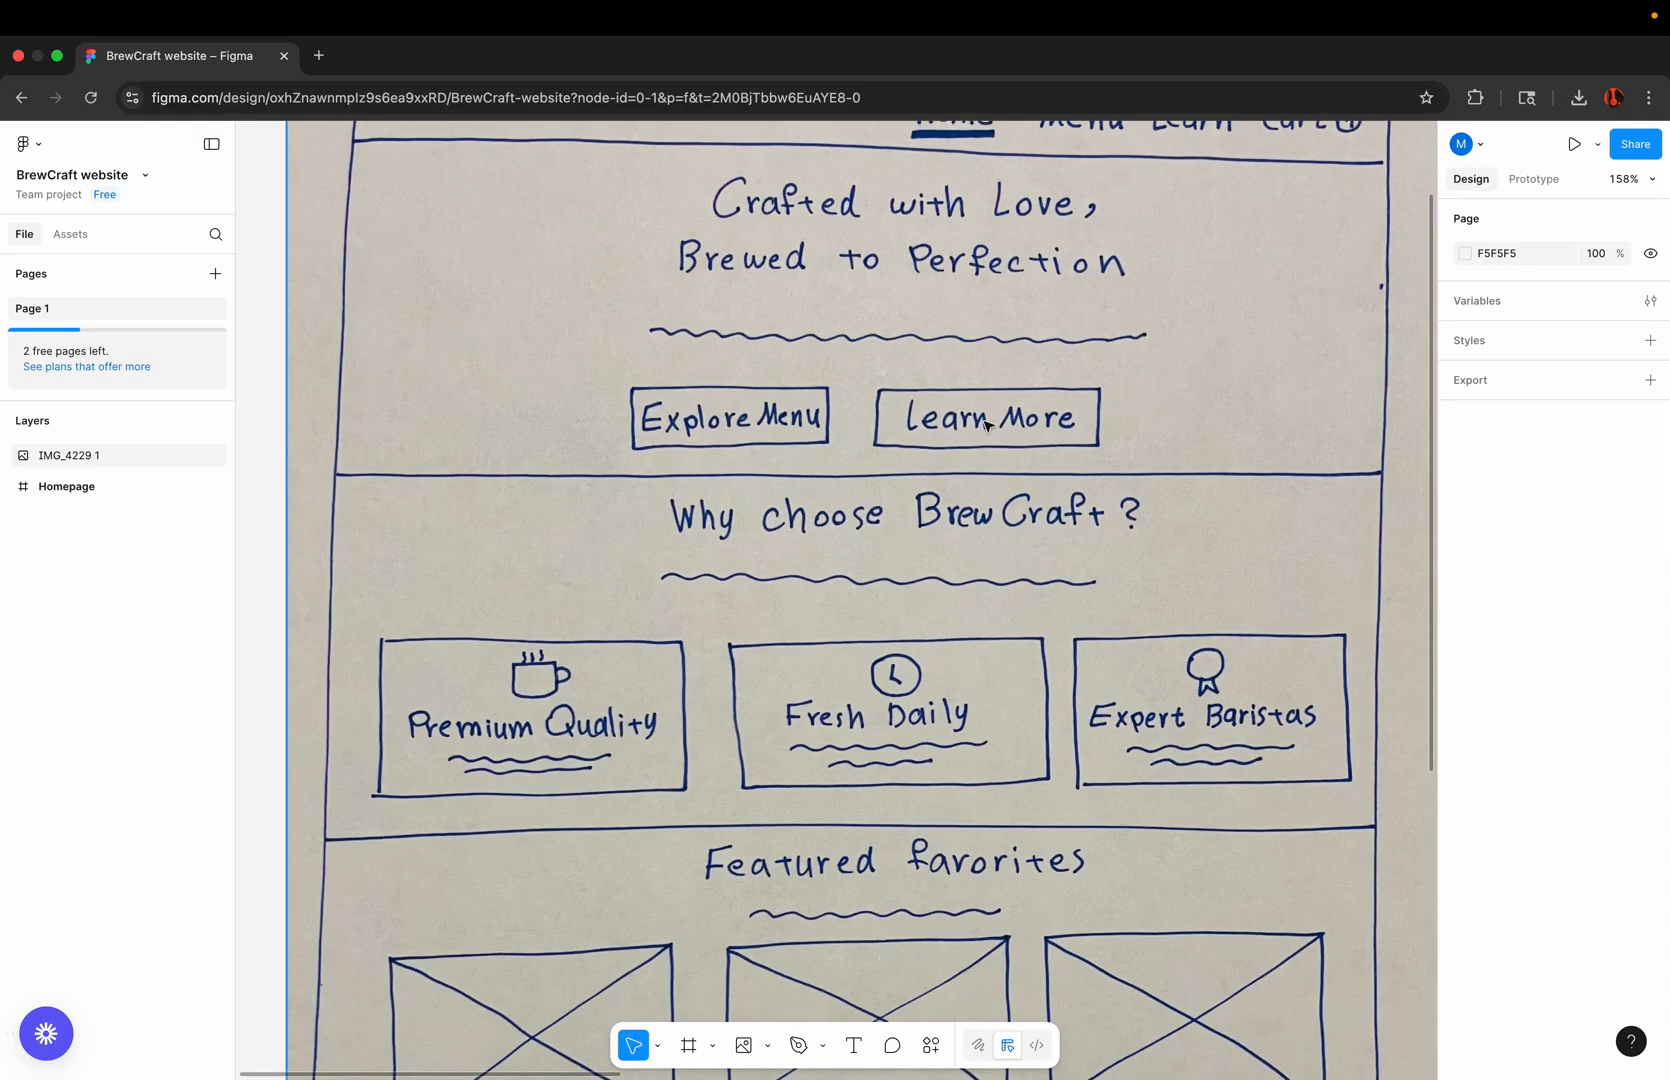
{"action": "scroll", "coordinate": [987, 425], "scroll_direction": "up", "scroll_amount": 3}
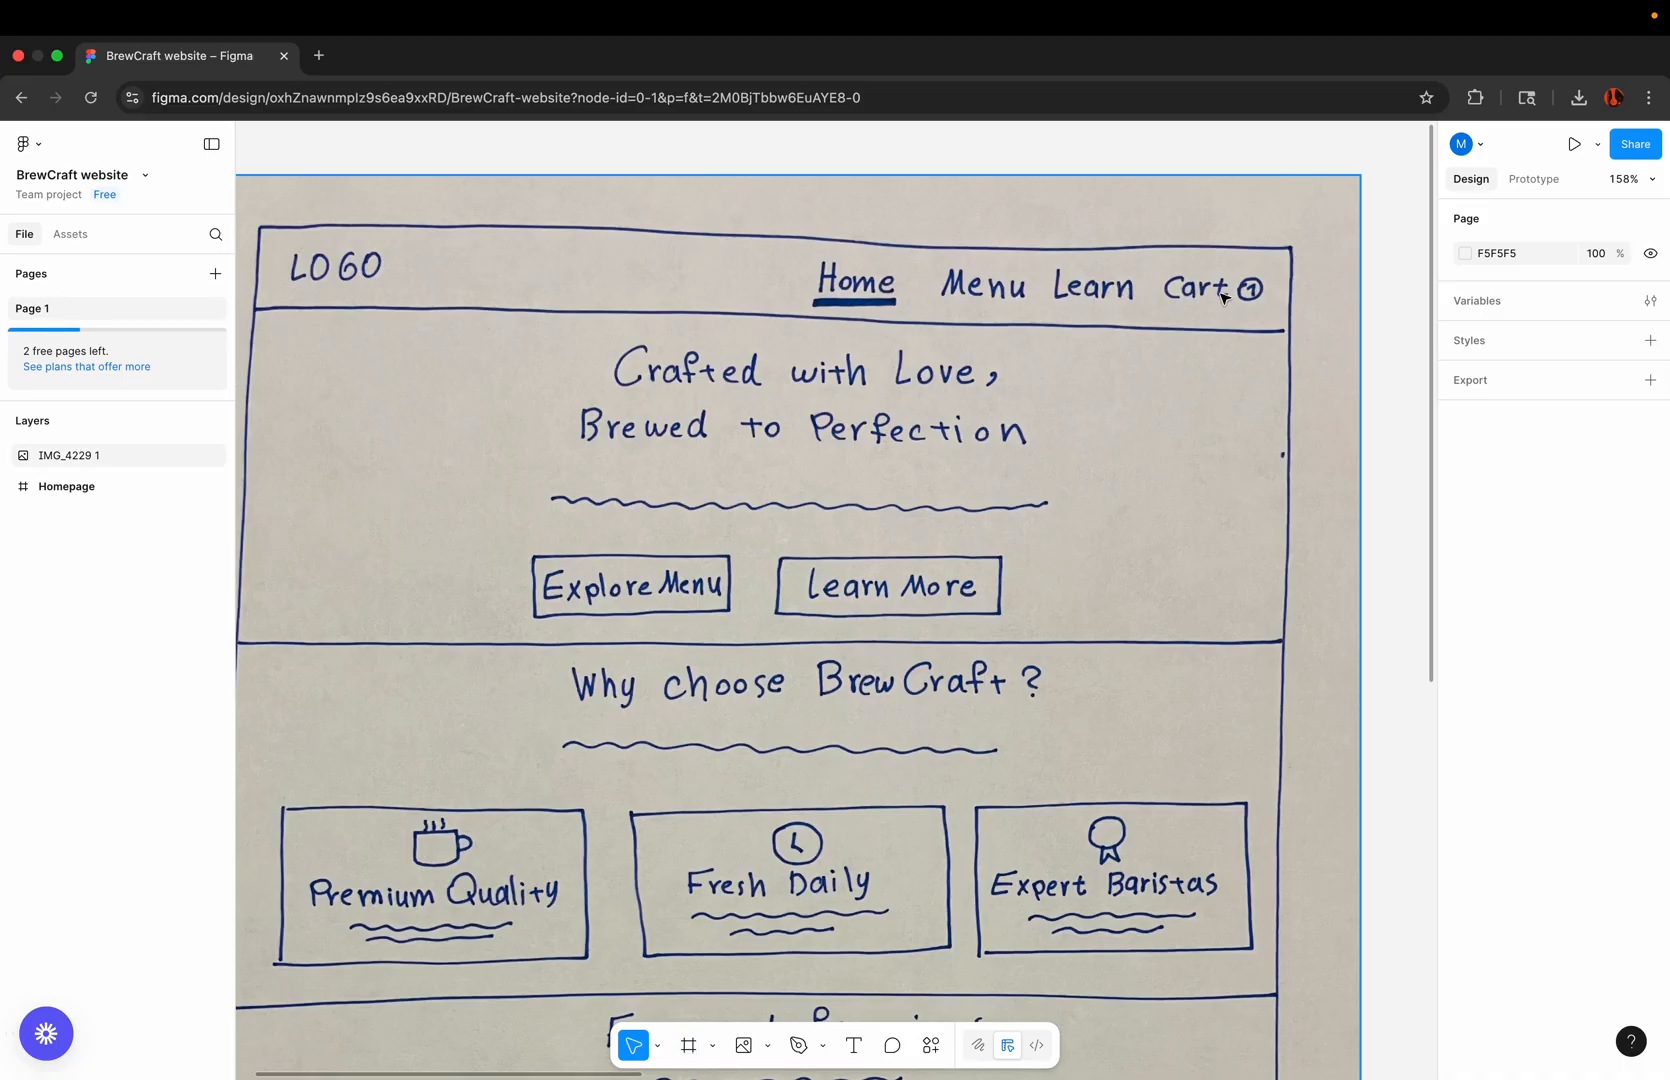
Review the sketch's sections against the empty Homepage frame, focusing on the Explore Menu and Learn More buttons in the hero
{"action": "scroll", "coordinate": [1153, 294], "scroll_direction": "down", "scroll_amount": 5}
{"action": "scroll", "coordinate": [736, 701], "scroll_direction": "down", "scroll_amount": 5}
{"action": "scroll", "coordinate": [736, 701], "scroll_direction": "up", "scroll_amount": 3}
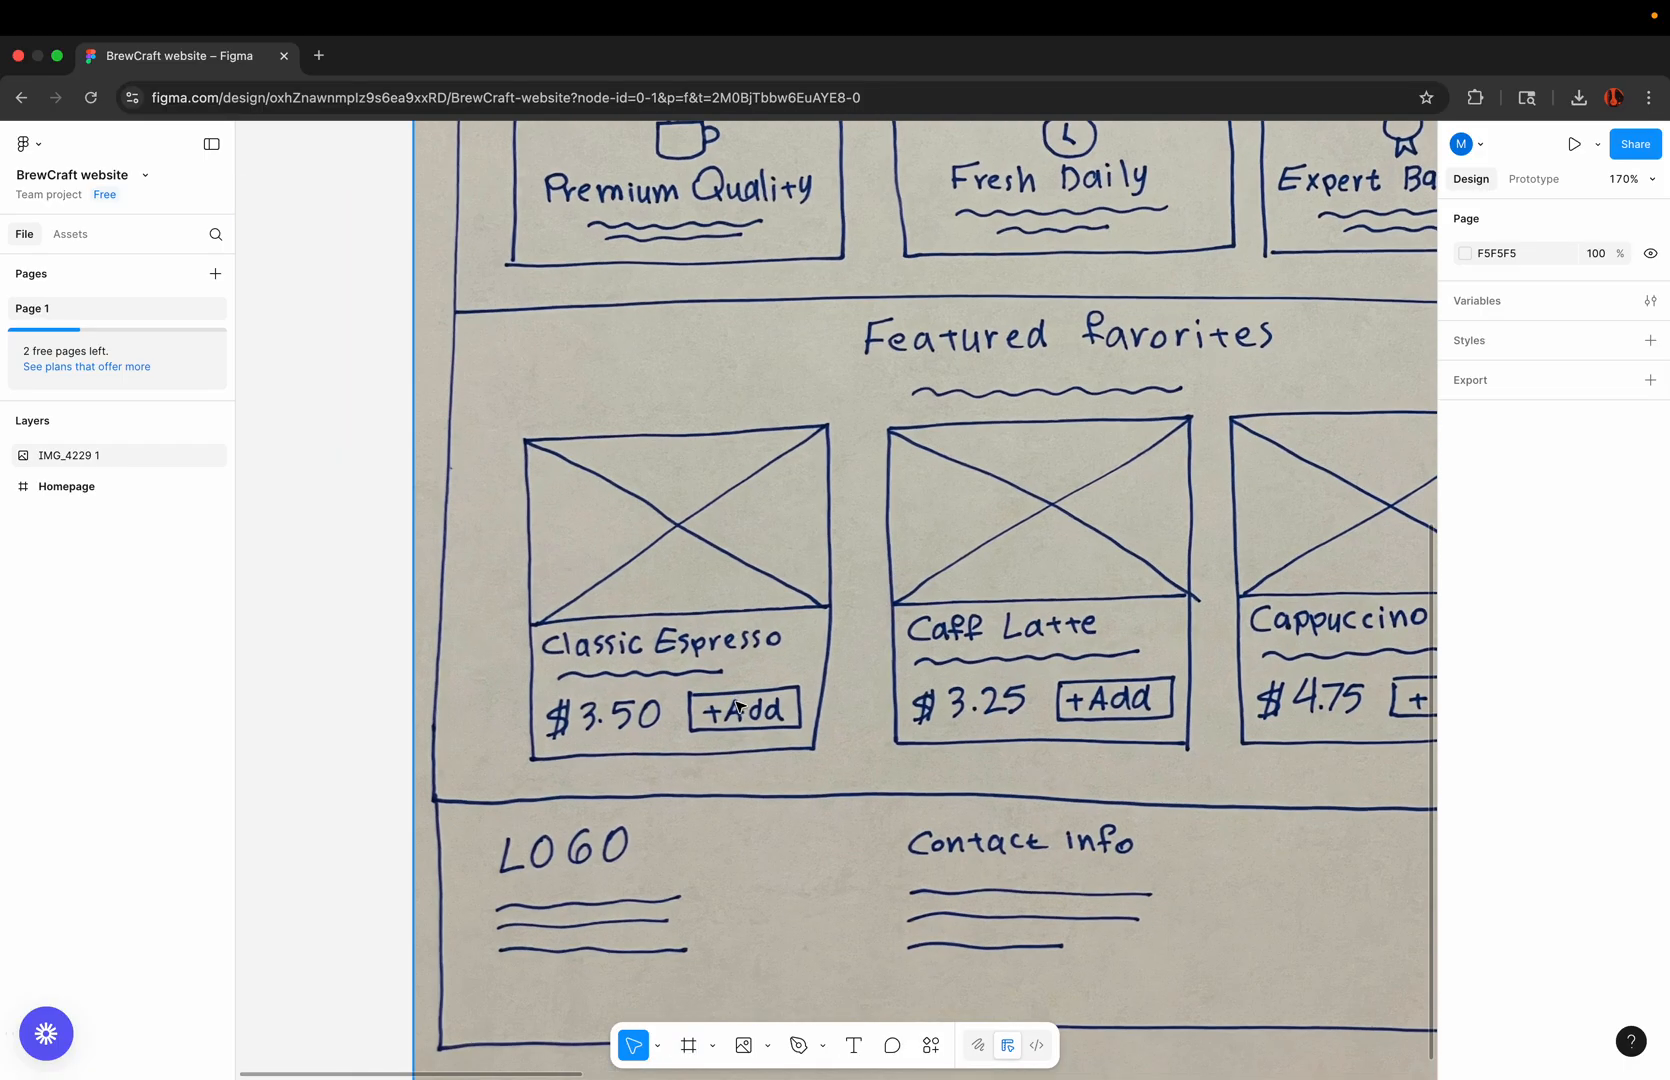
{"action": "scroll", "coordinate": [1075, 713], "scroll_direction": "up", "scroll_amount": 3}
{"action": "scroll", "coordinate": [1075, 713], "scroll_direction": "down", "scroll_amount": 5}
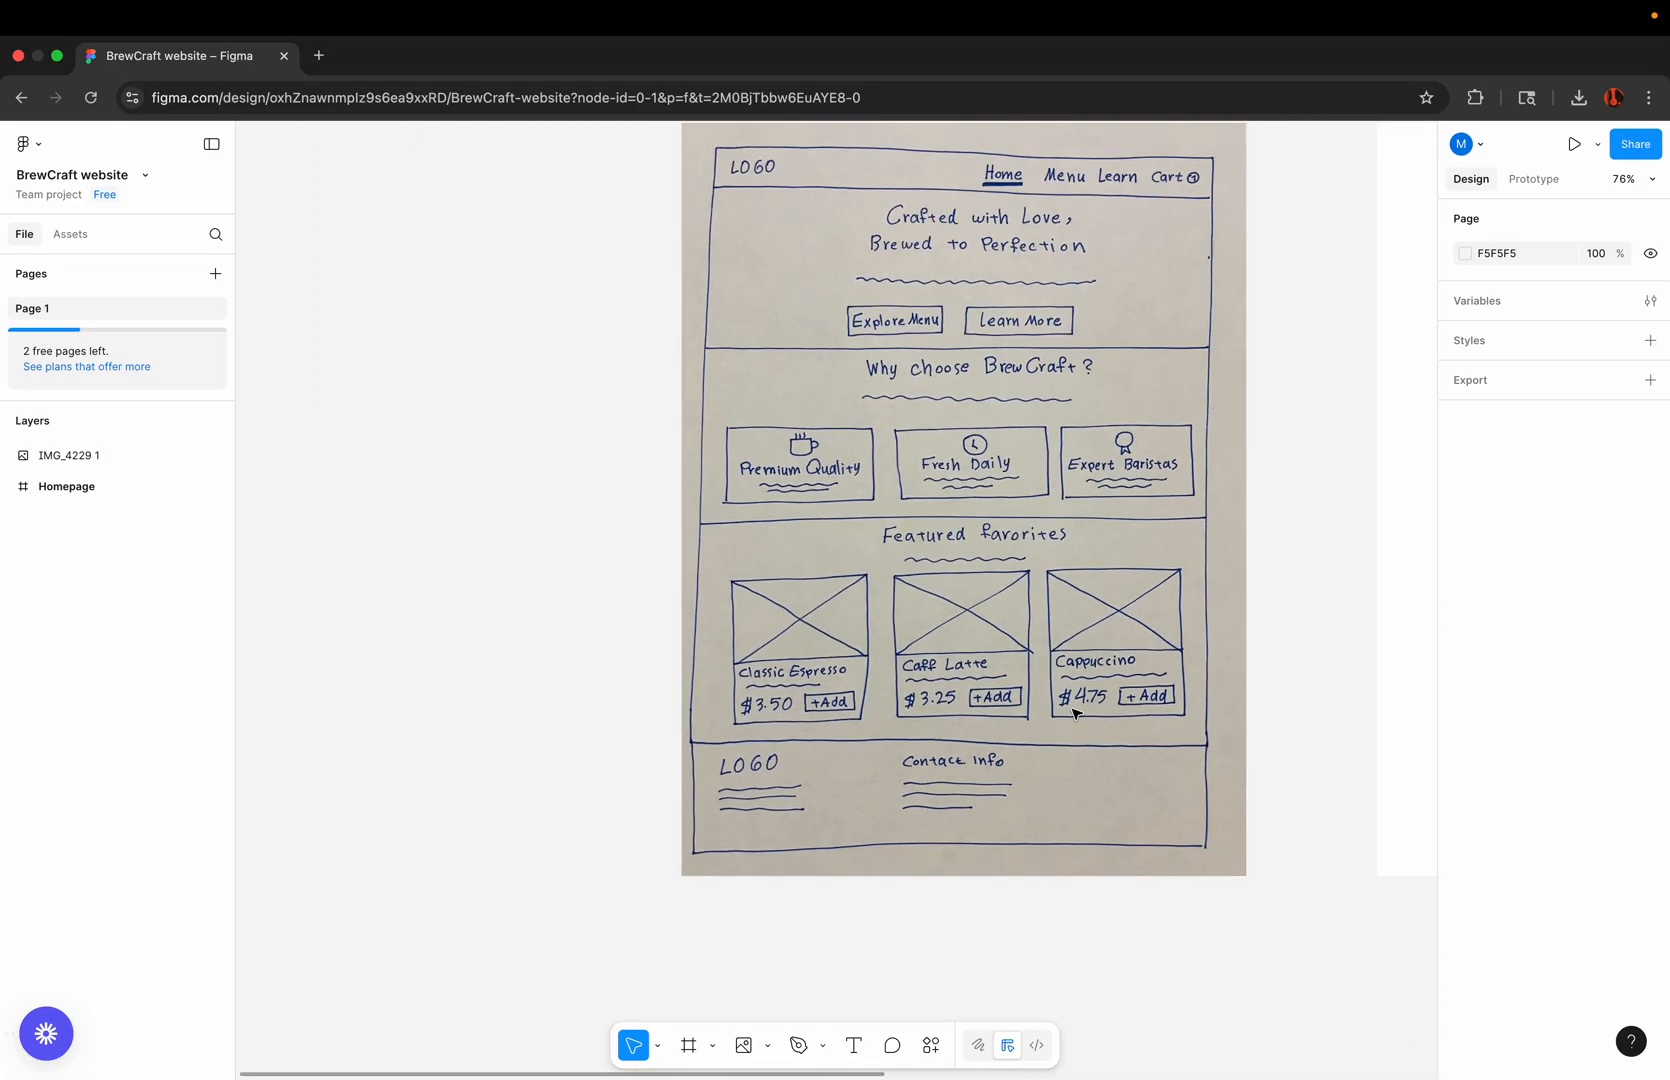
{"action": "scroll", "coordinate": [1073, 712], "scroll_direction": "right", "scroll_amount": 4}
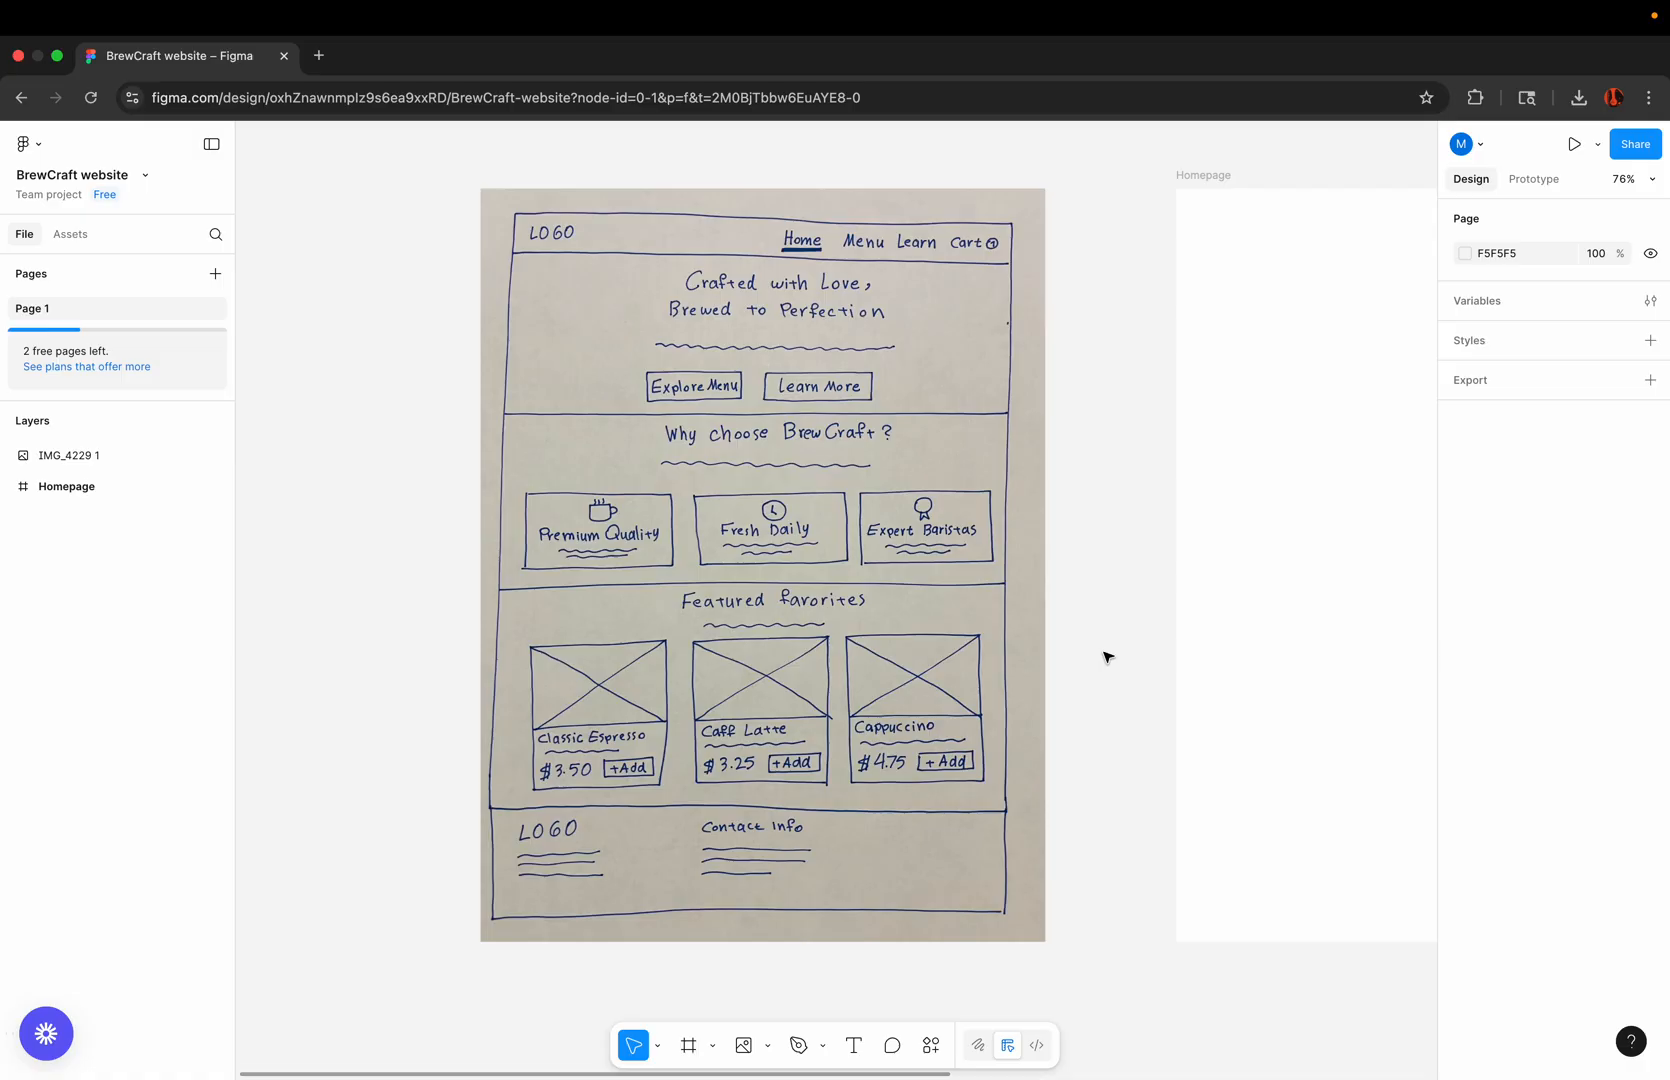
{"action": "scroll", "coordinate": [1082, 641], "scroll_direction": "down", "scroll_amount": 5}
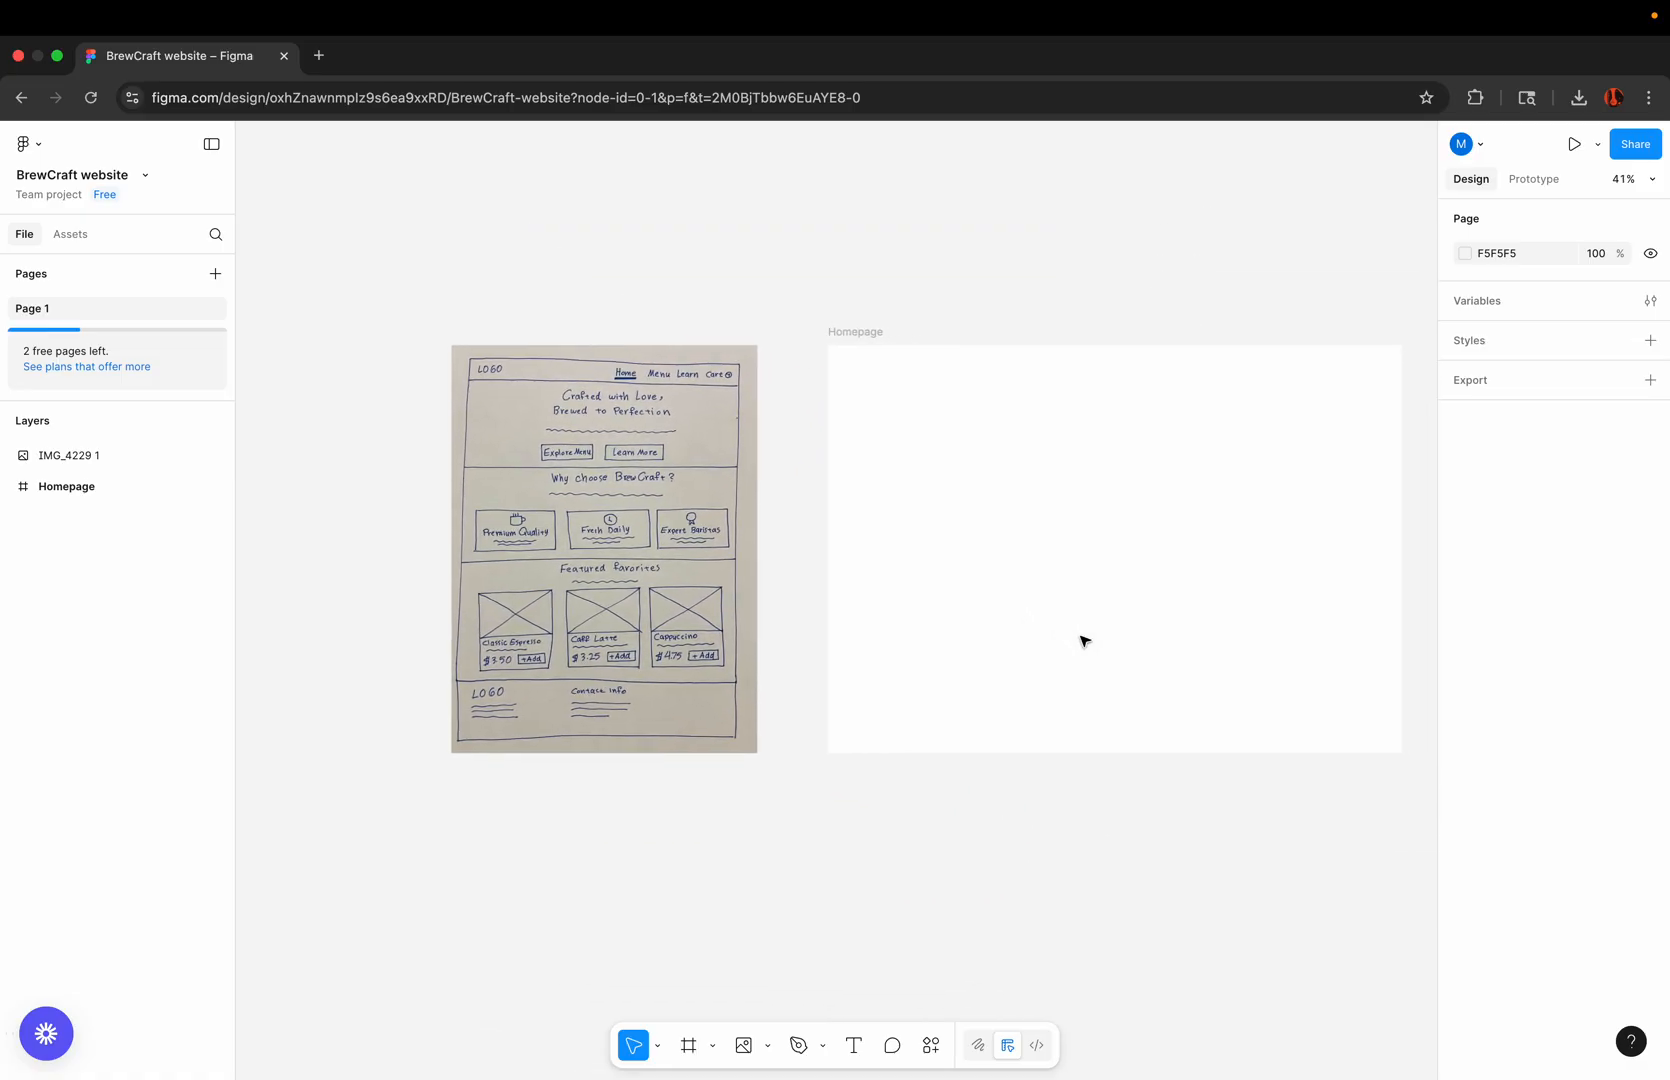
{"action": "scroll", "coordinate": [977, 462], "scroll_direction": "up", "scroll_amount": 3}
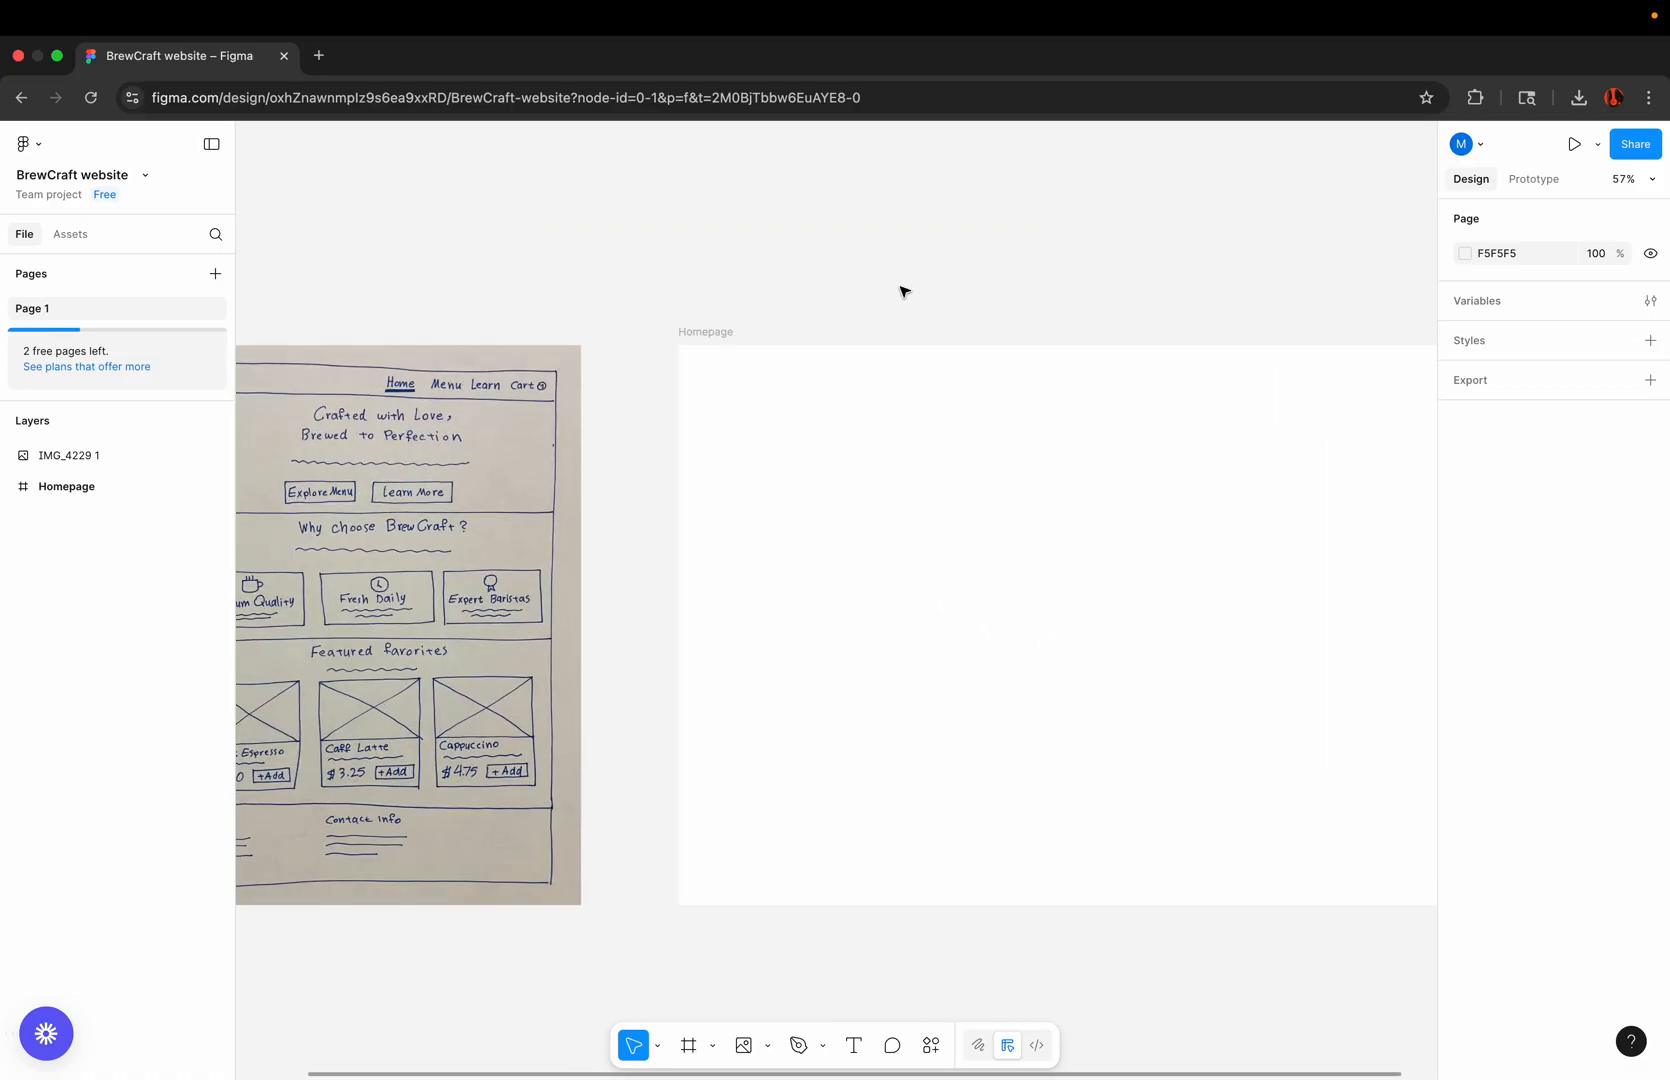
{"action": "scroll", "coordinate": [903, 291], "scroll_direction": "down", "scroll_amount": 2}
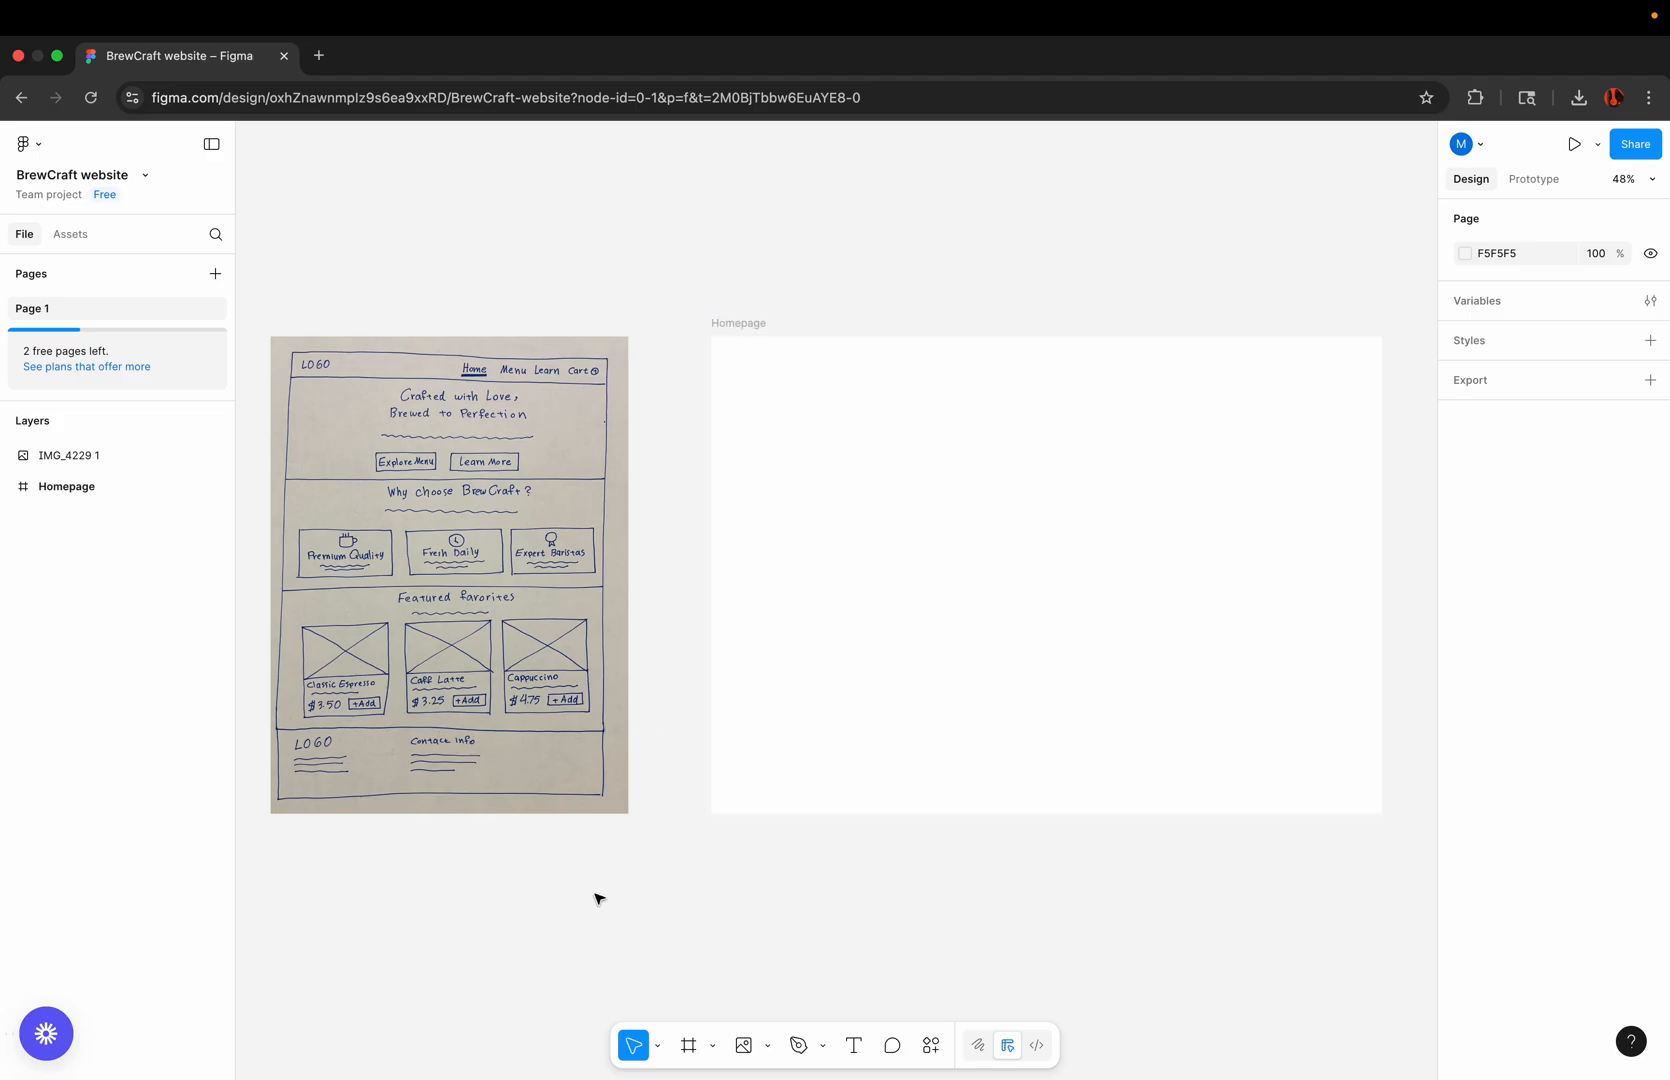
{"action": "scroll", "coordinate": [597, 898], "scroll_direction": "left", "scroll_amount": 2}
{"action": "scroll", "coordinate": [716, 720], "scroll_direction": "up", "scroll_amount": 2}
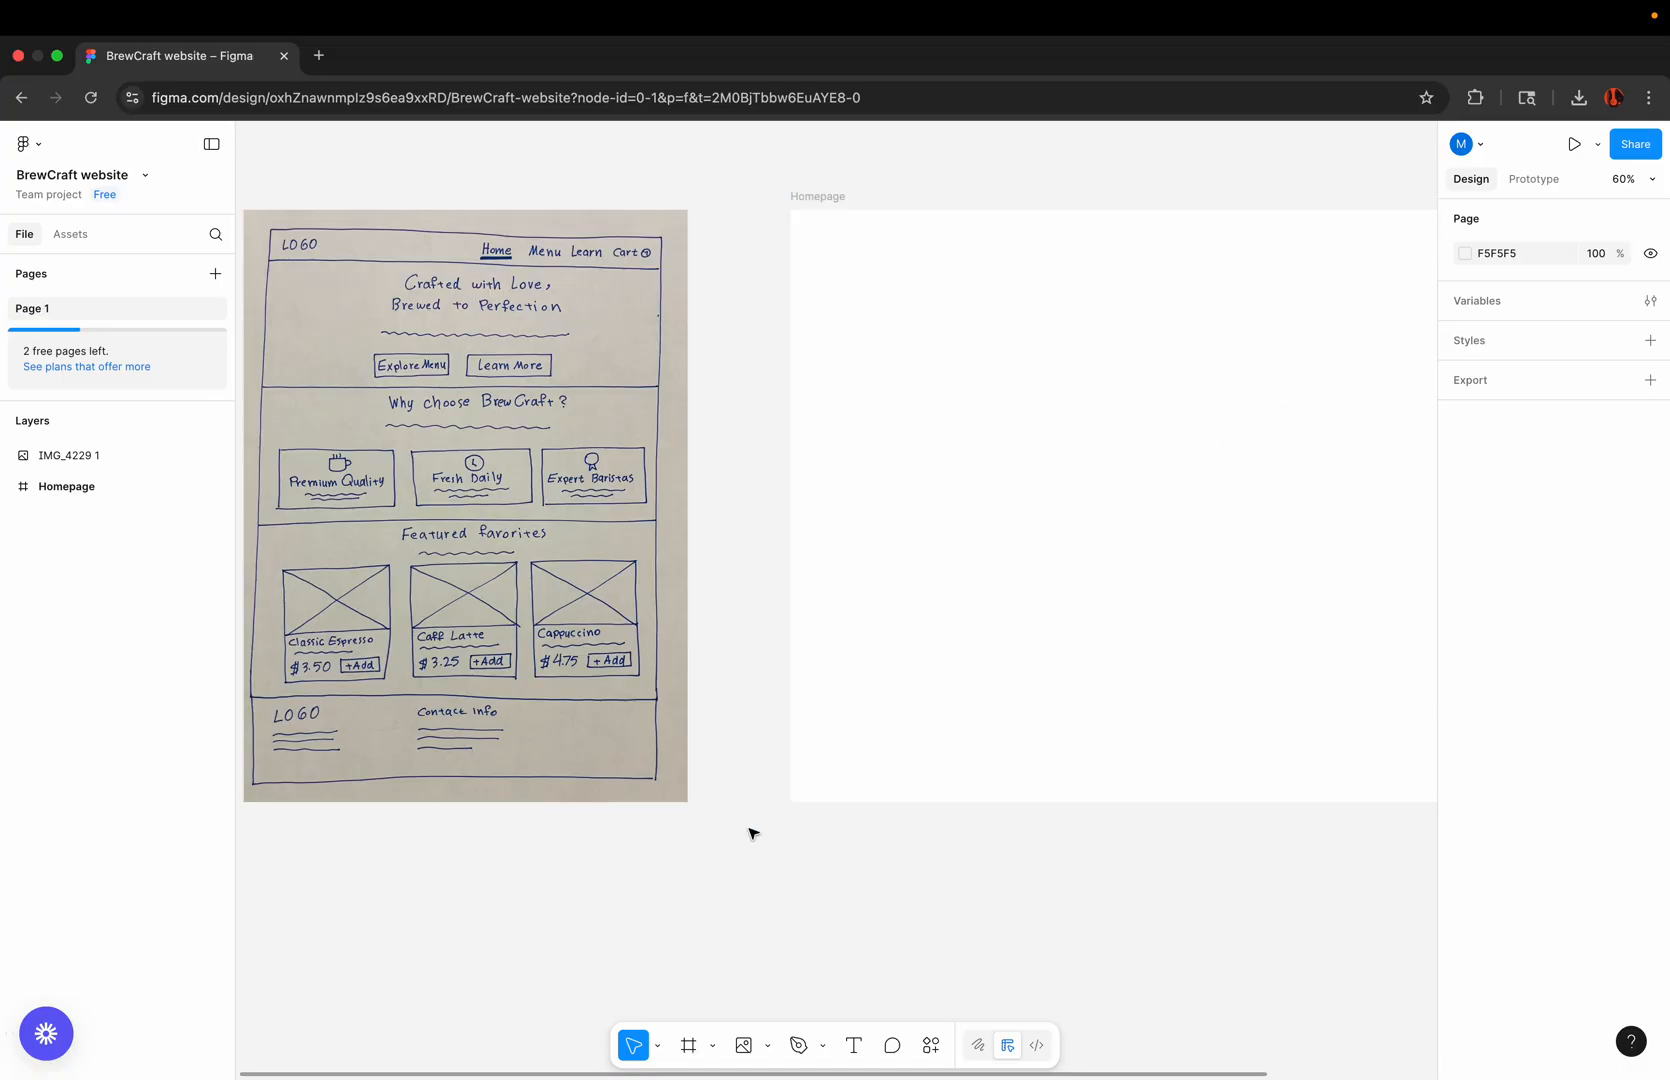
{"action": "left_click", "coordinate": [589, 365]}
{"action": "scroll", "coordinate": [400, 365], "scroll_direction": "up", "scroll_amount": 5}
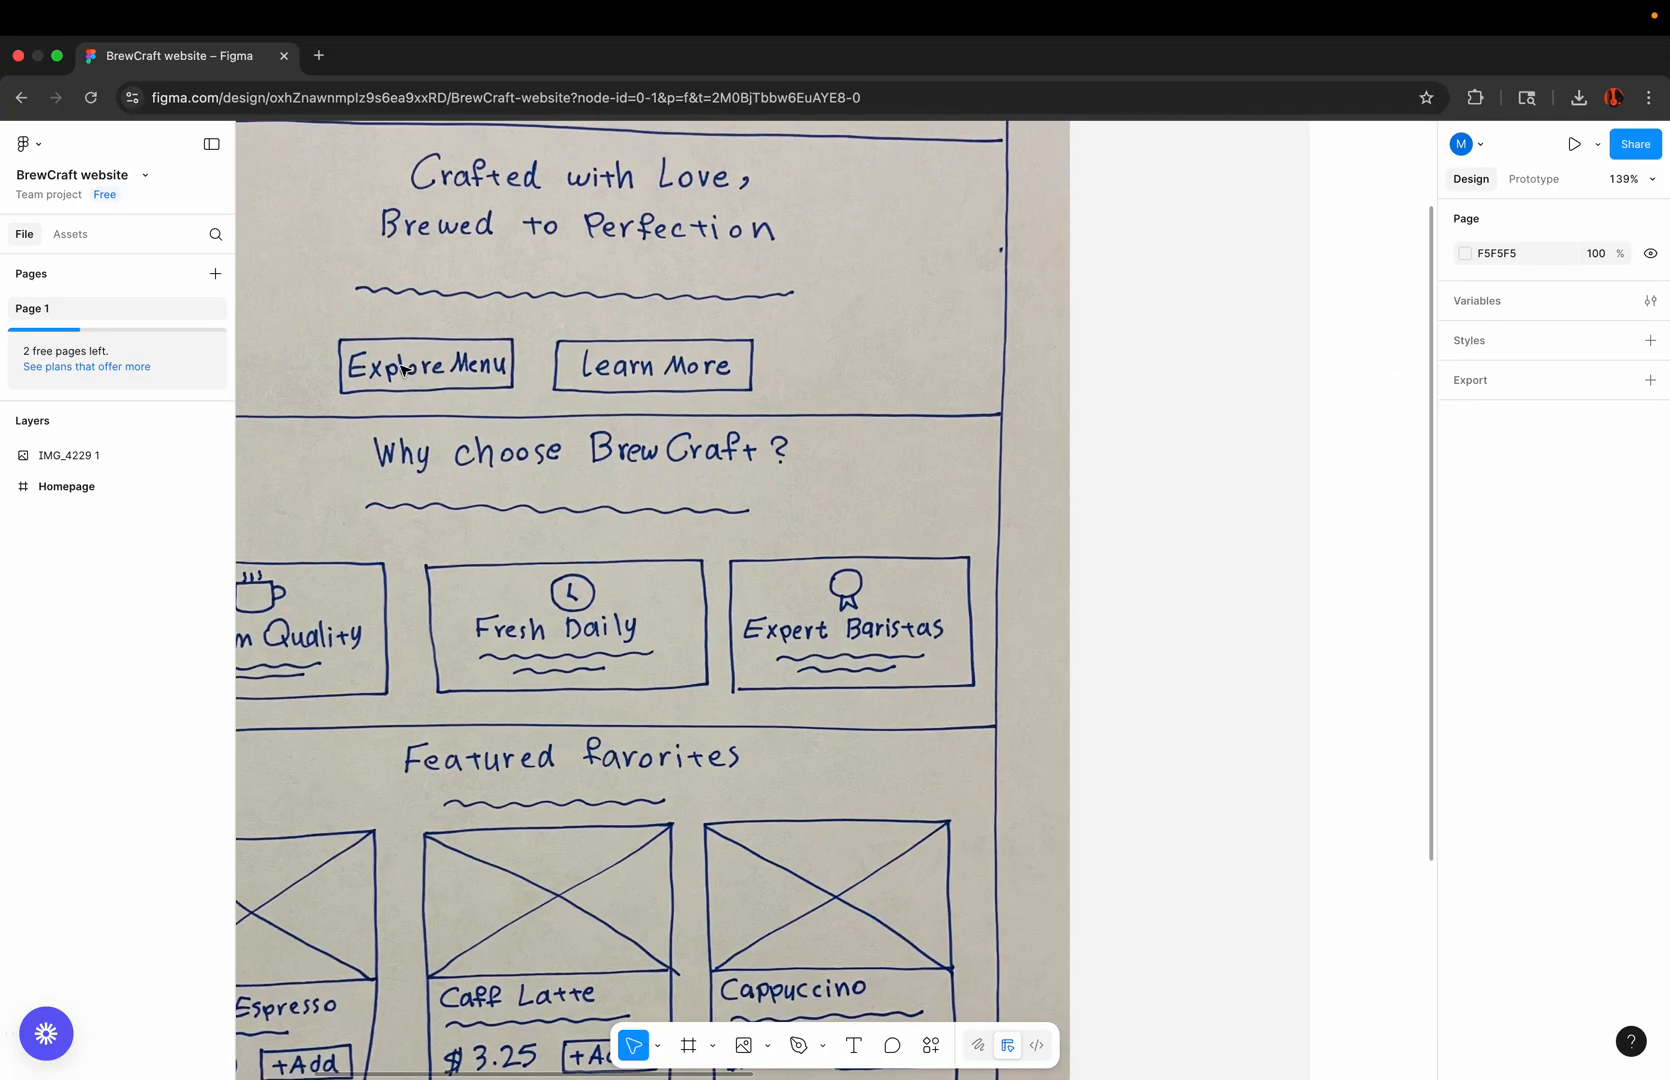
{"action": "scroll", "coordinate": [395, 383], "scroll_direction": "left", "scroll_amount": 2}
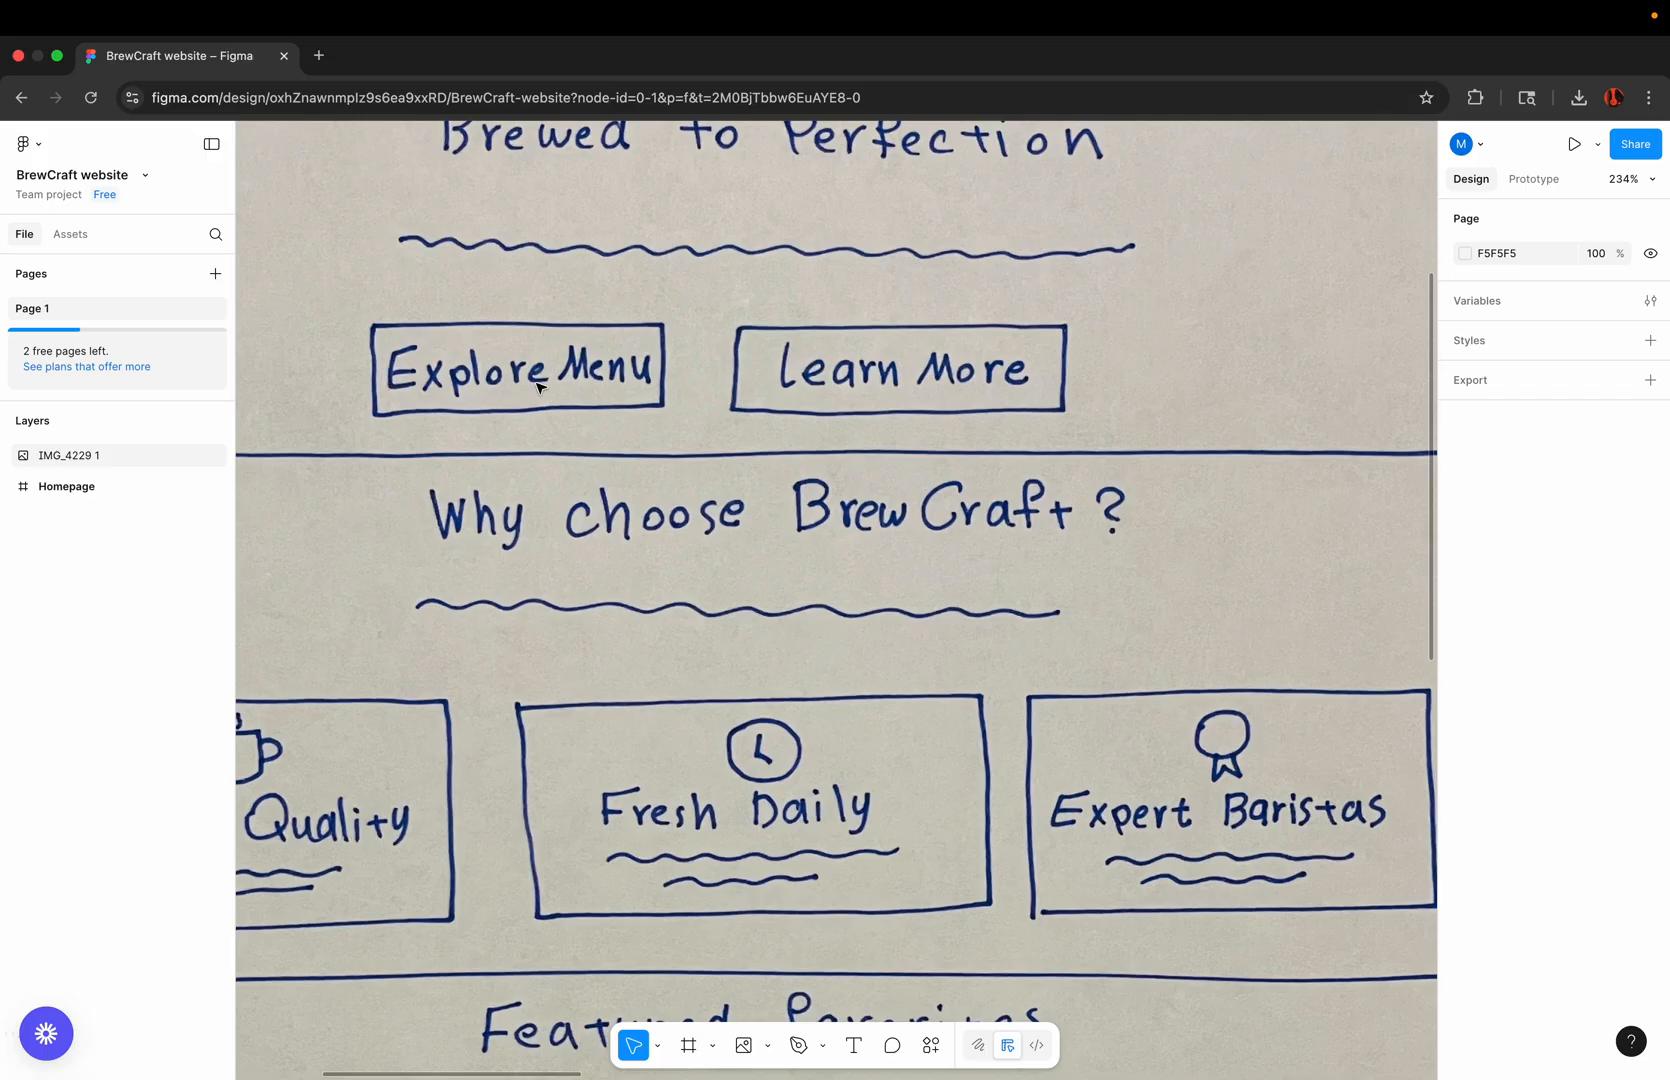
{"action": "scroll", "coordinate": [541, 388], "scroll_direction": "down", "scroll_amount": 10}
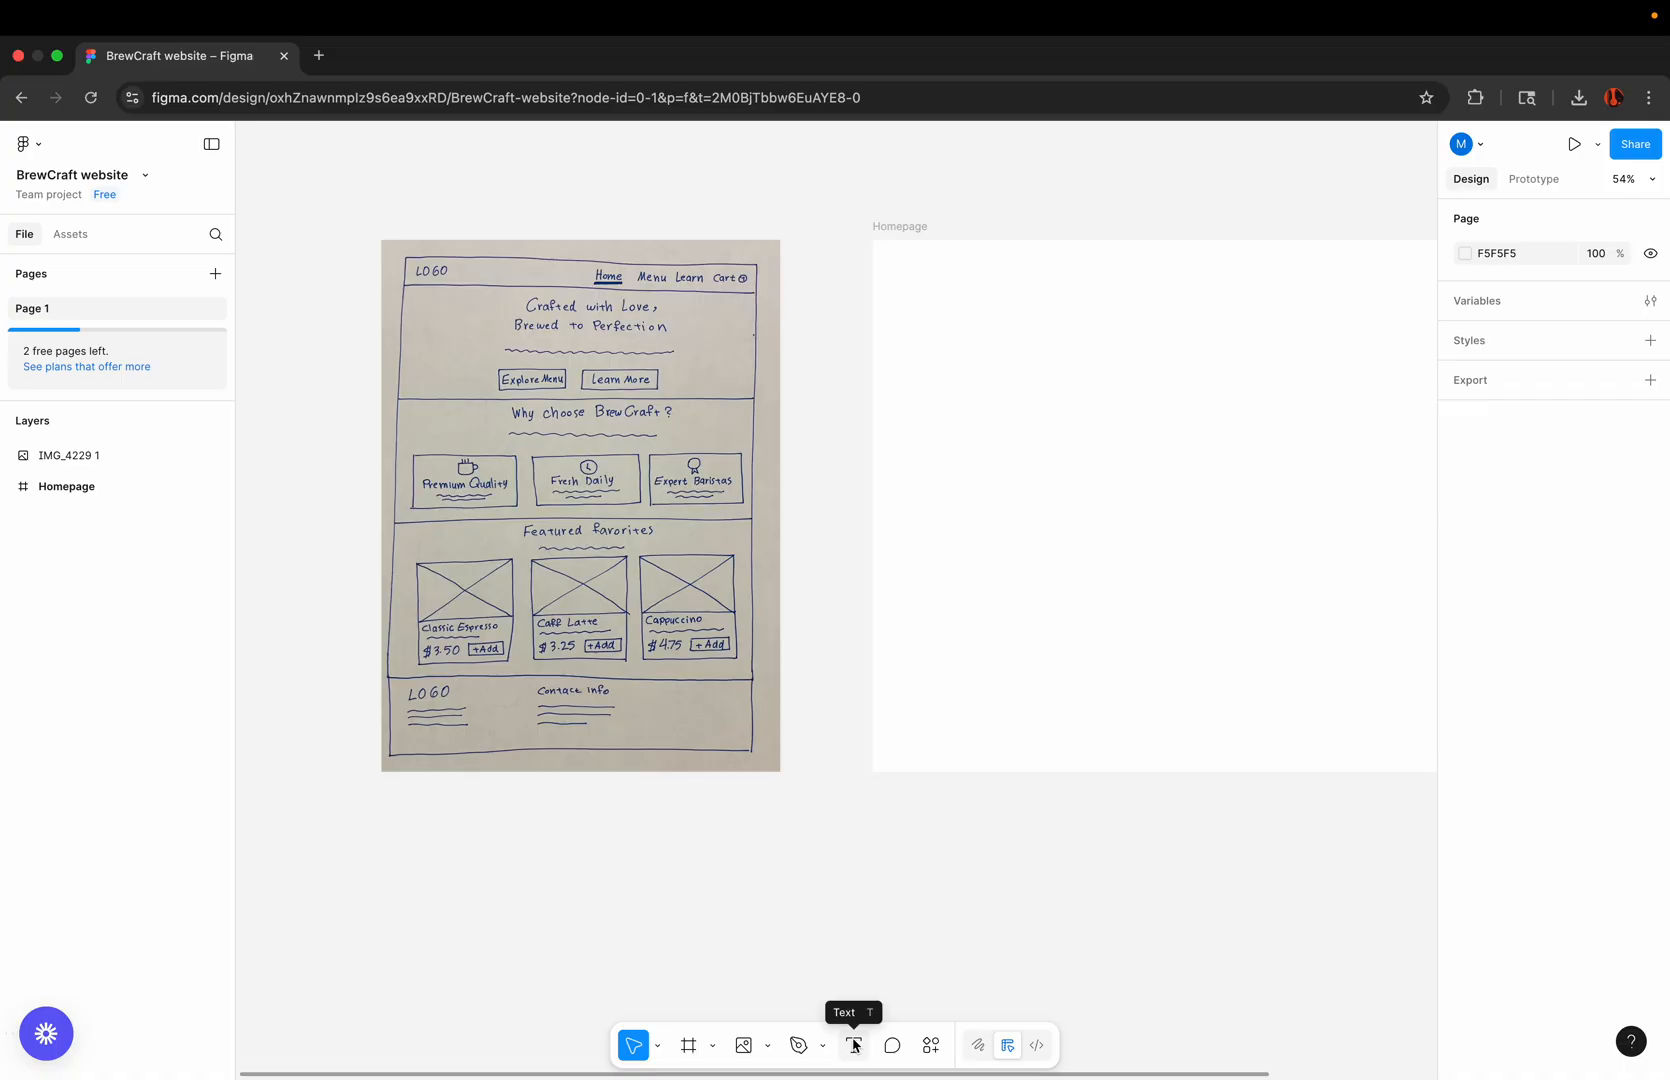
Add the text "Button" inside the Homepage frame at about X 416, Y 168
{"action": "left_click", "coordinate": [853, 1046]}
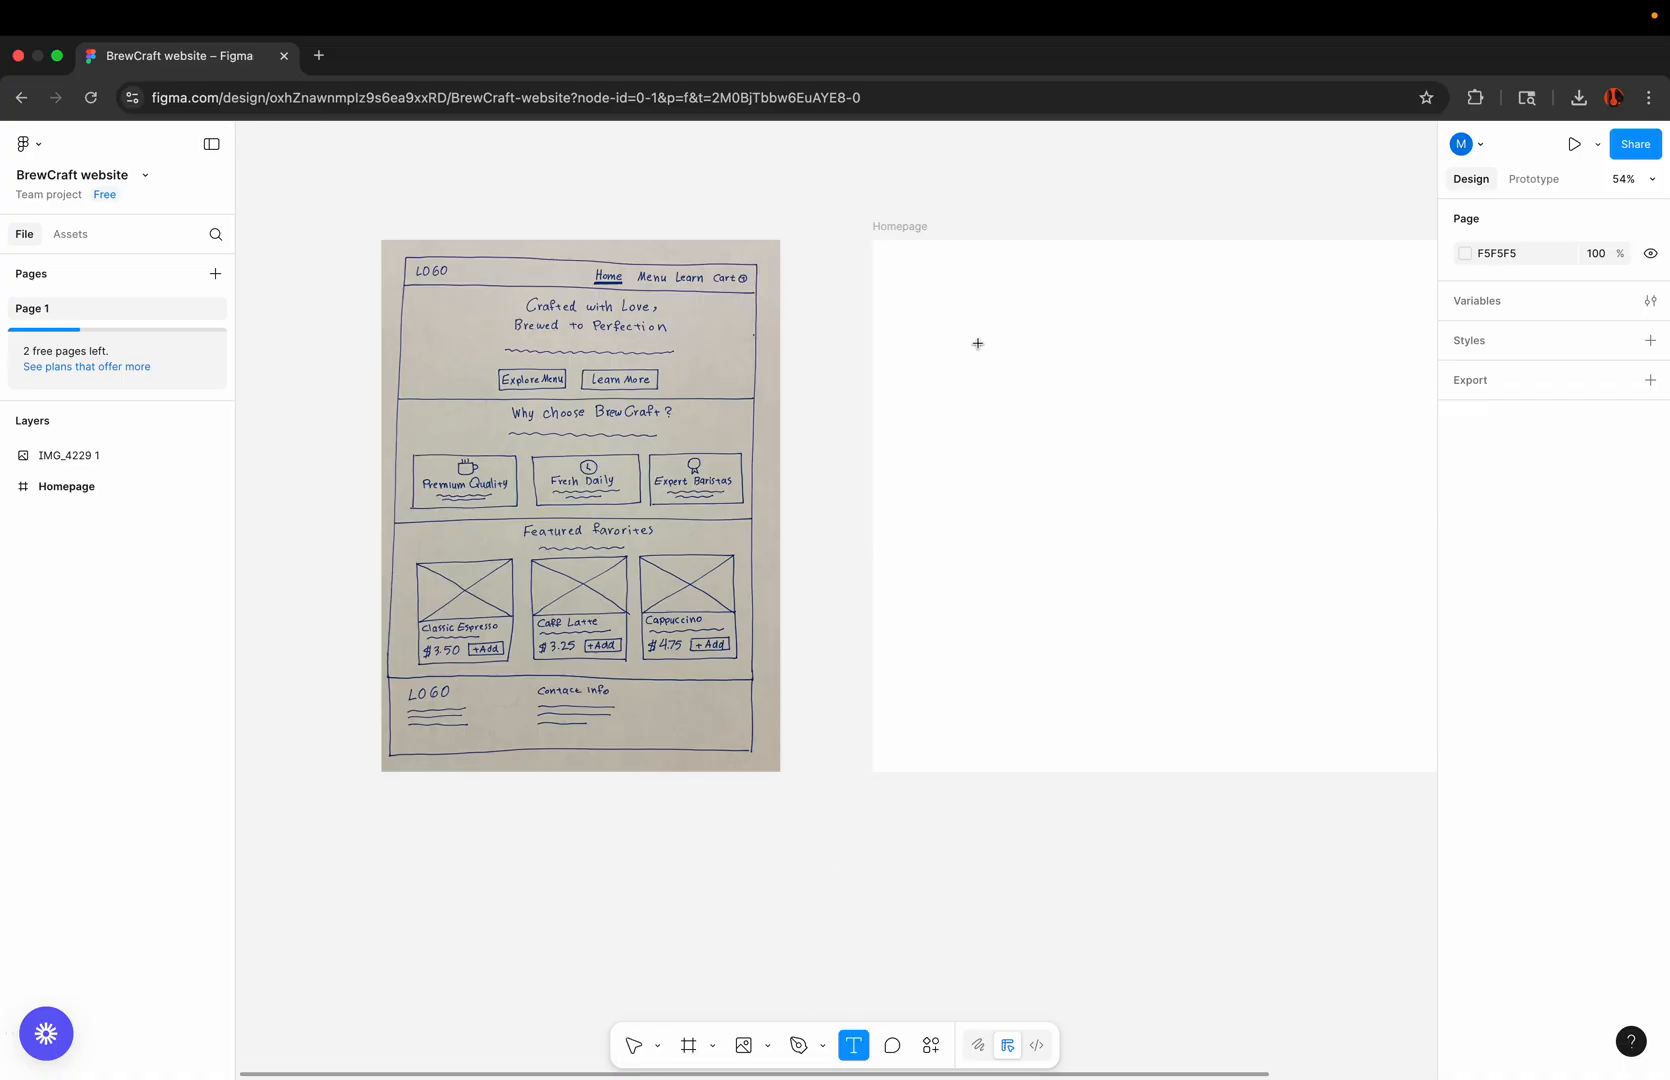
{"action": "scroll", "coordinate": [978, 343], "scroll_direction": "right", "scroll_amount": 3}
{"action": "scroll", "coordinate": [978, 343], "scroll_direction": "up", "scroll_amount": 5}
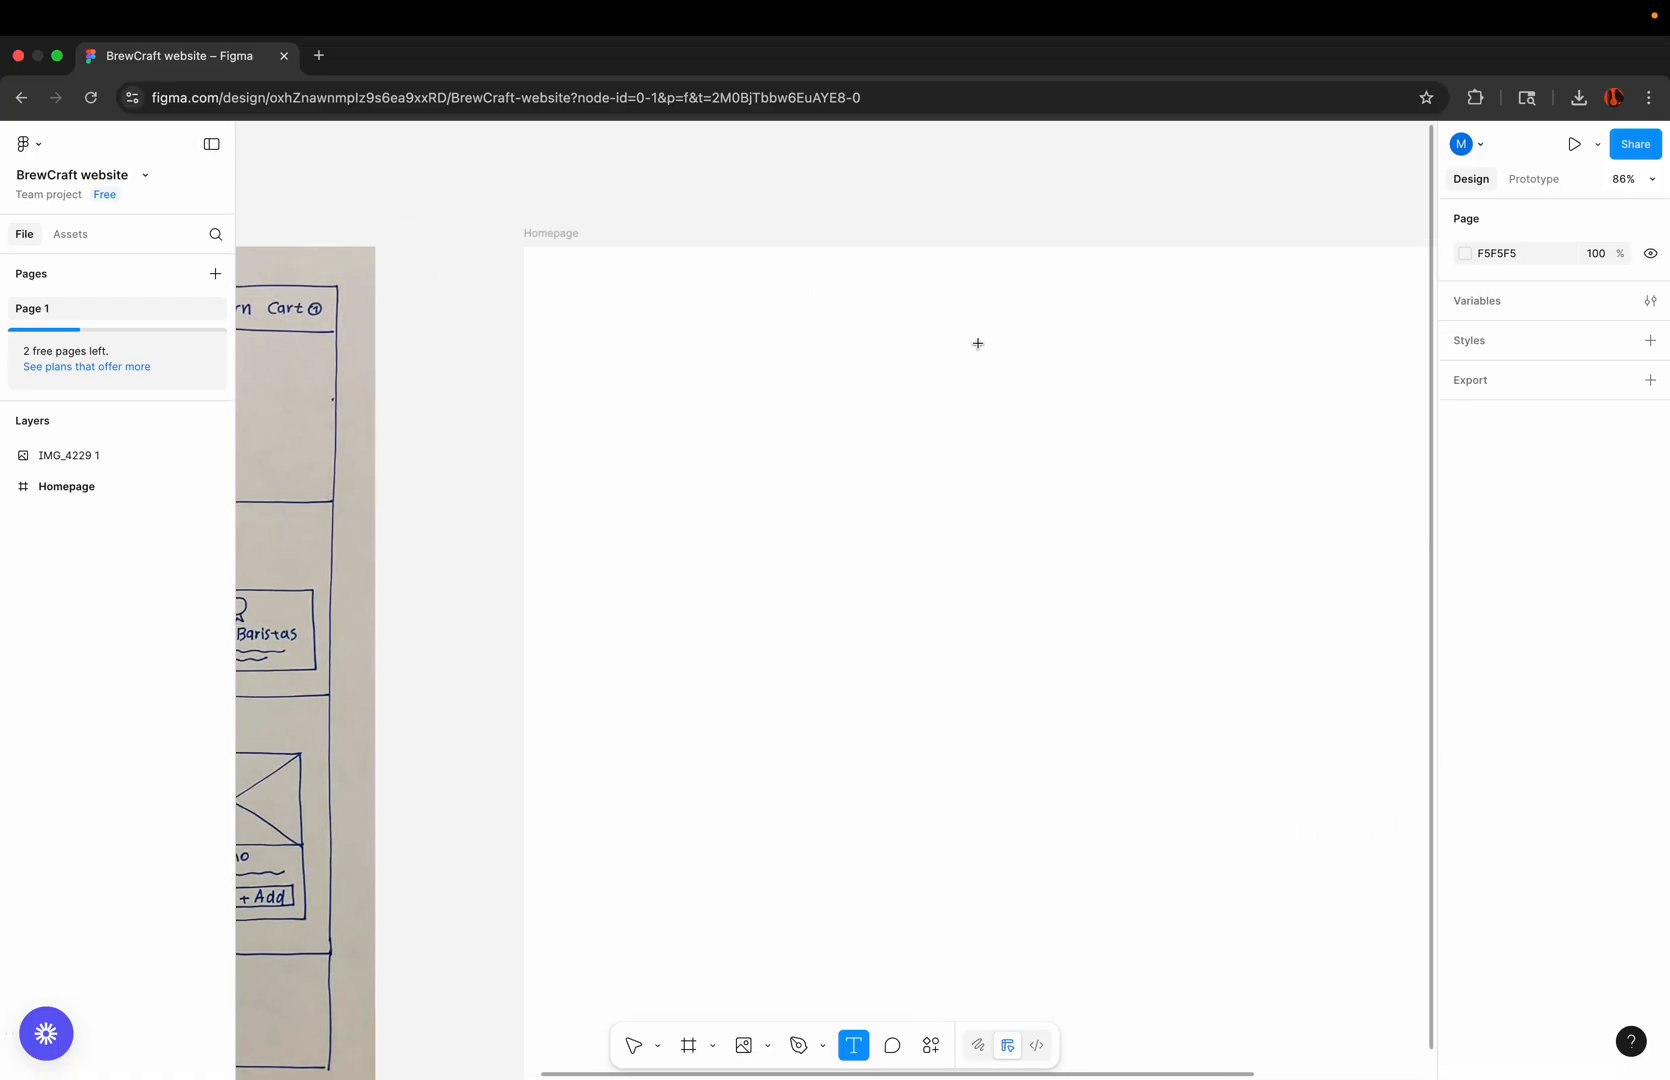
{"action": "left_click", "coordinate": [870, 387]}
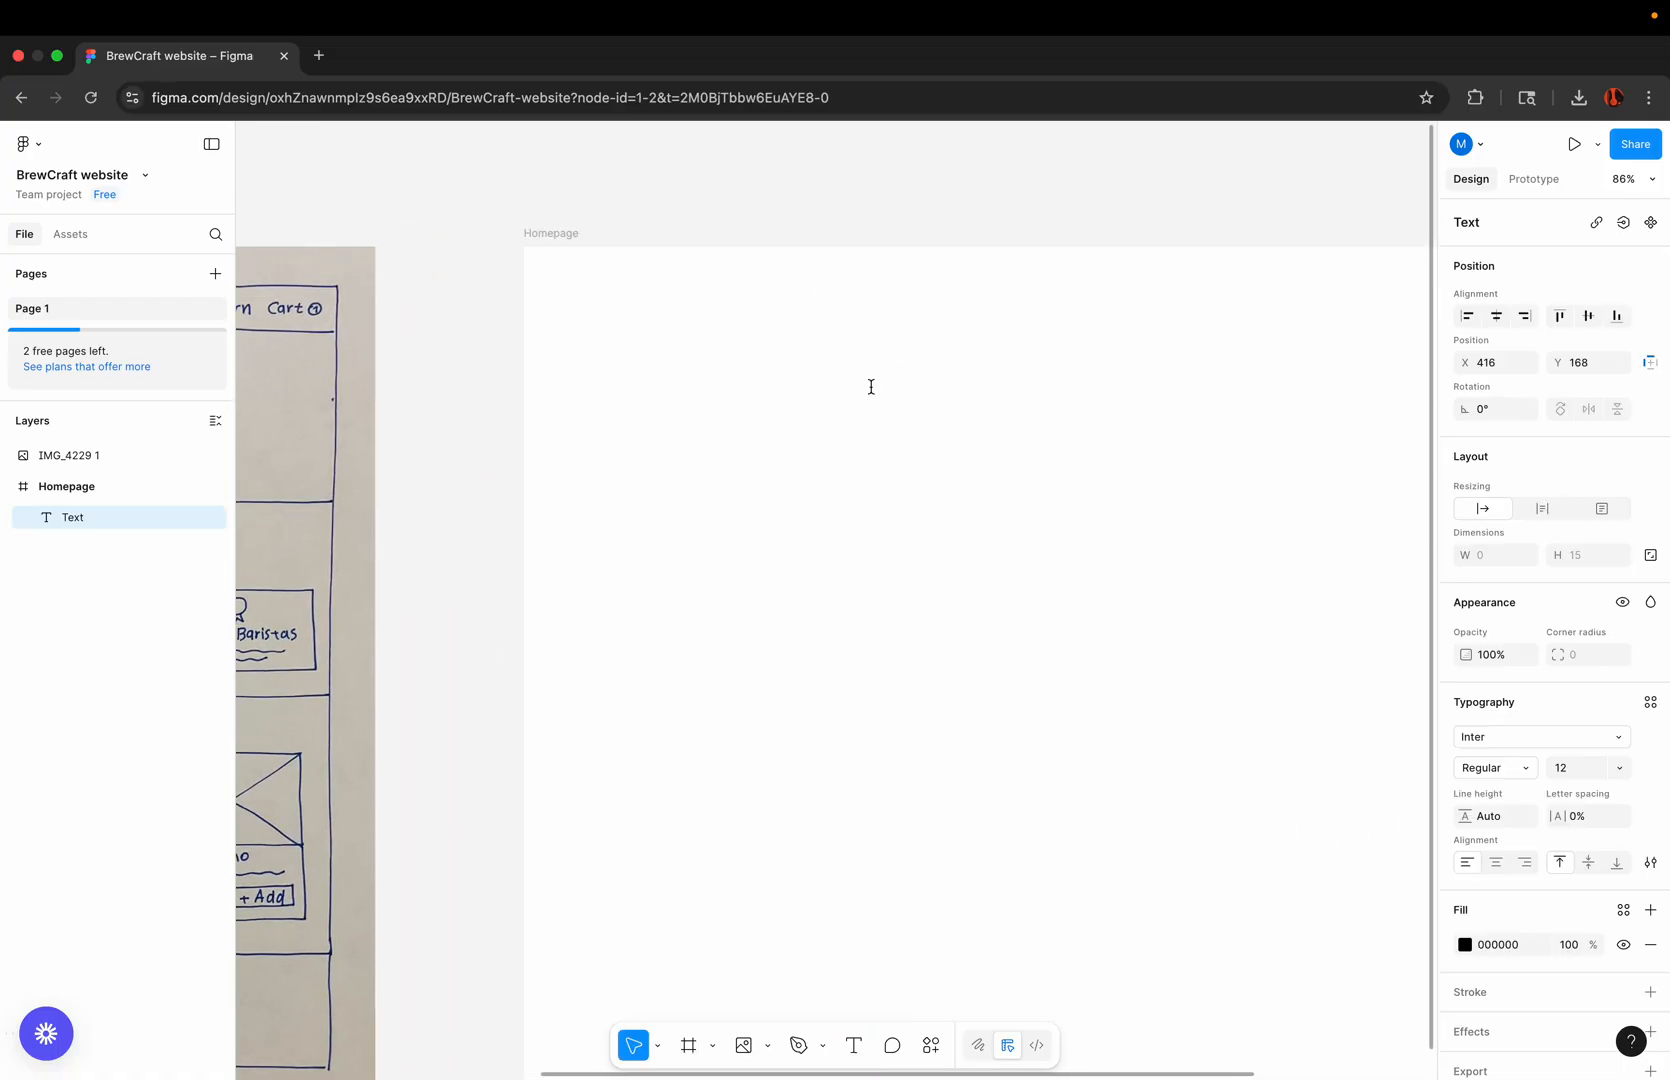
{"action": "type", "text": "Button"}
{"action": "scroll", "coordinate": [918, 395], "scroll_direction": "right", "scroll_amount": 1}
{"action": "scroll", "coordinate": [917, 394], "scroll_direction": "up", "scroll_amount": 5}
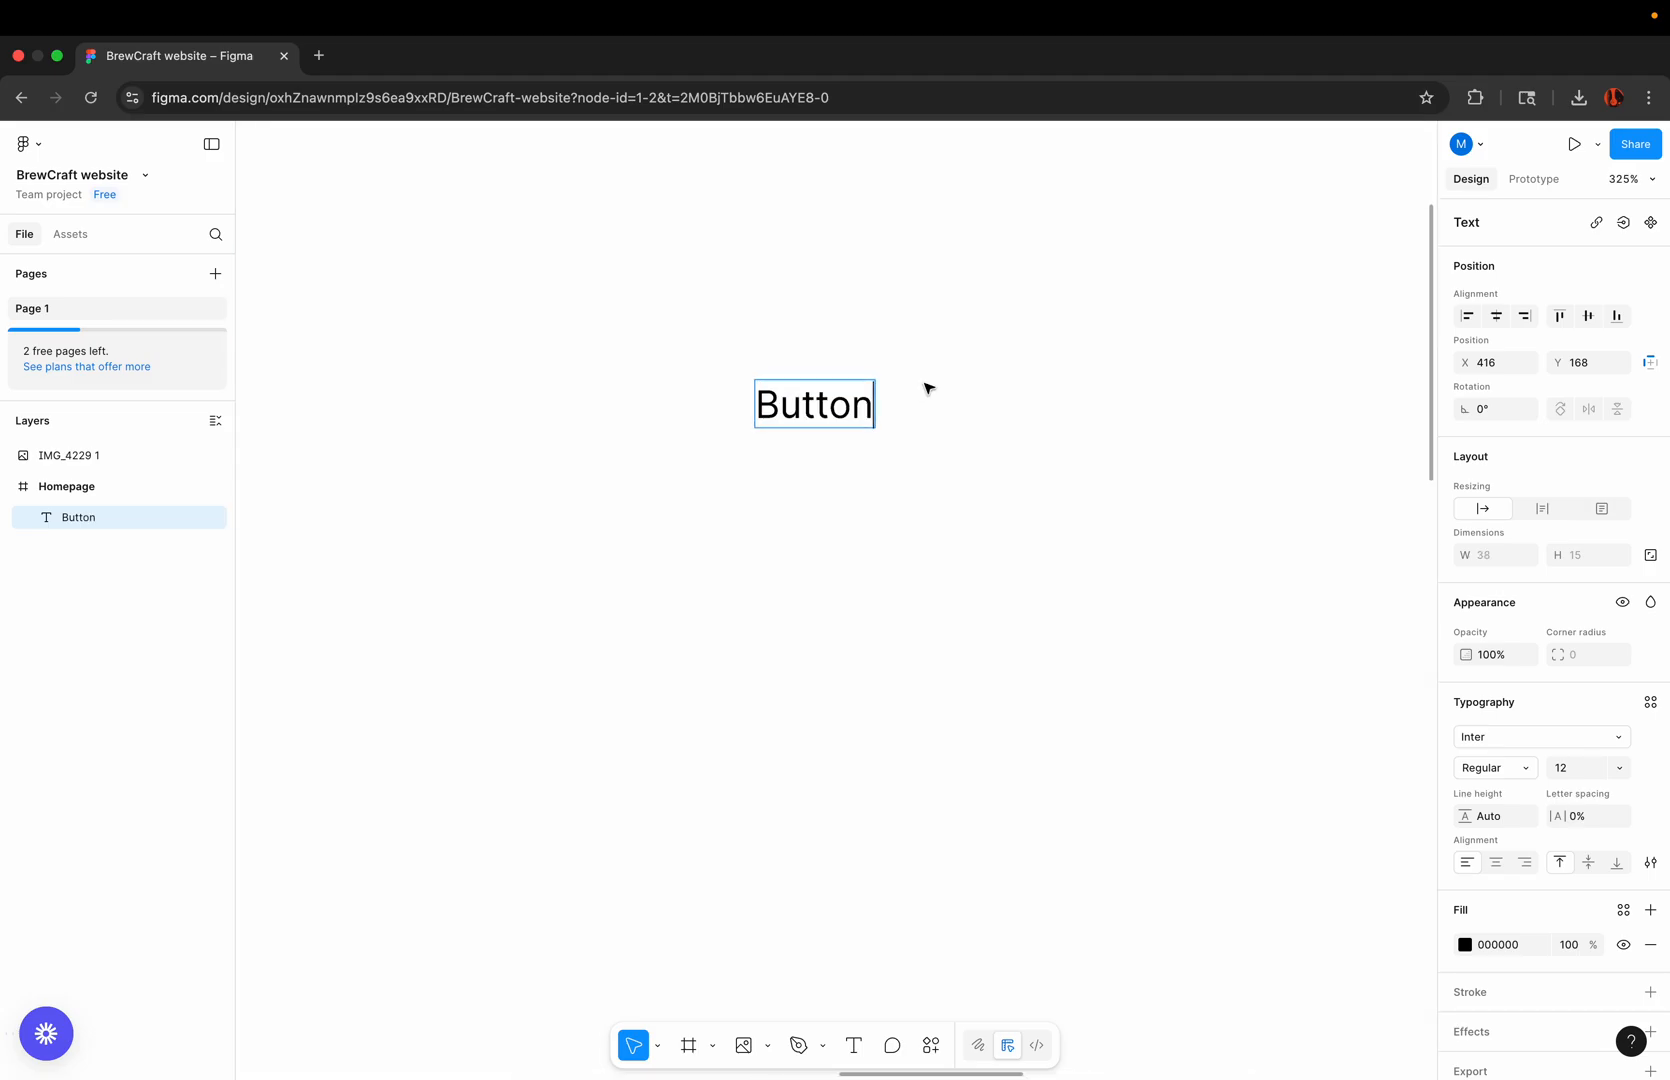
{"action": "key", "text": "Escape"}
{"action": "scroll", "coordinate": [846, 419], "scroll_direction": "down", "scroll_amount": 5}
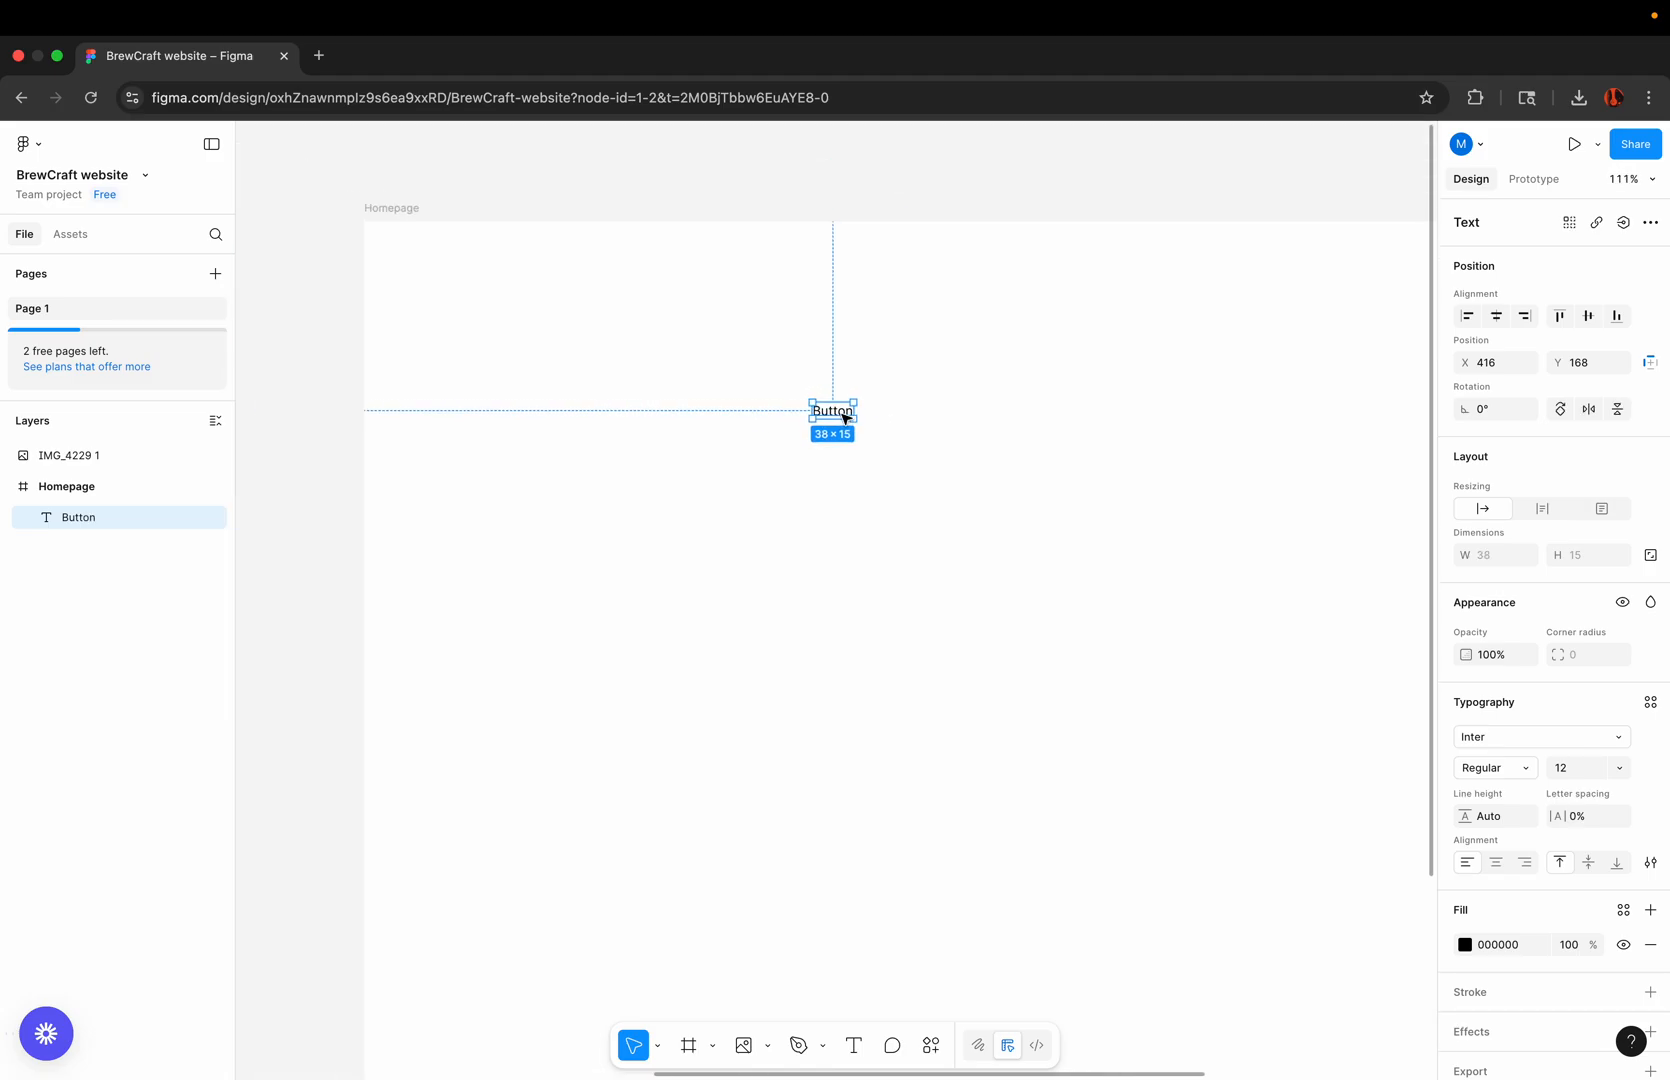
Move the "Button" text toward the Homepage frame's upper-right corner, to about X 1096, Y 78
{"action": "scroll", "coordinate": [846, 419], "scroll_direction": "right", "scroll_amount": 2}
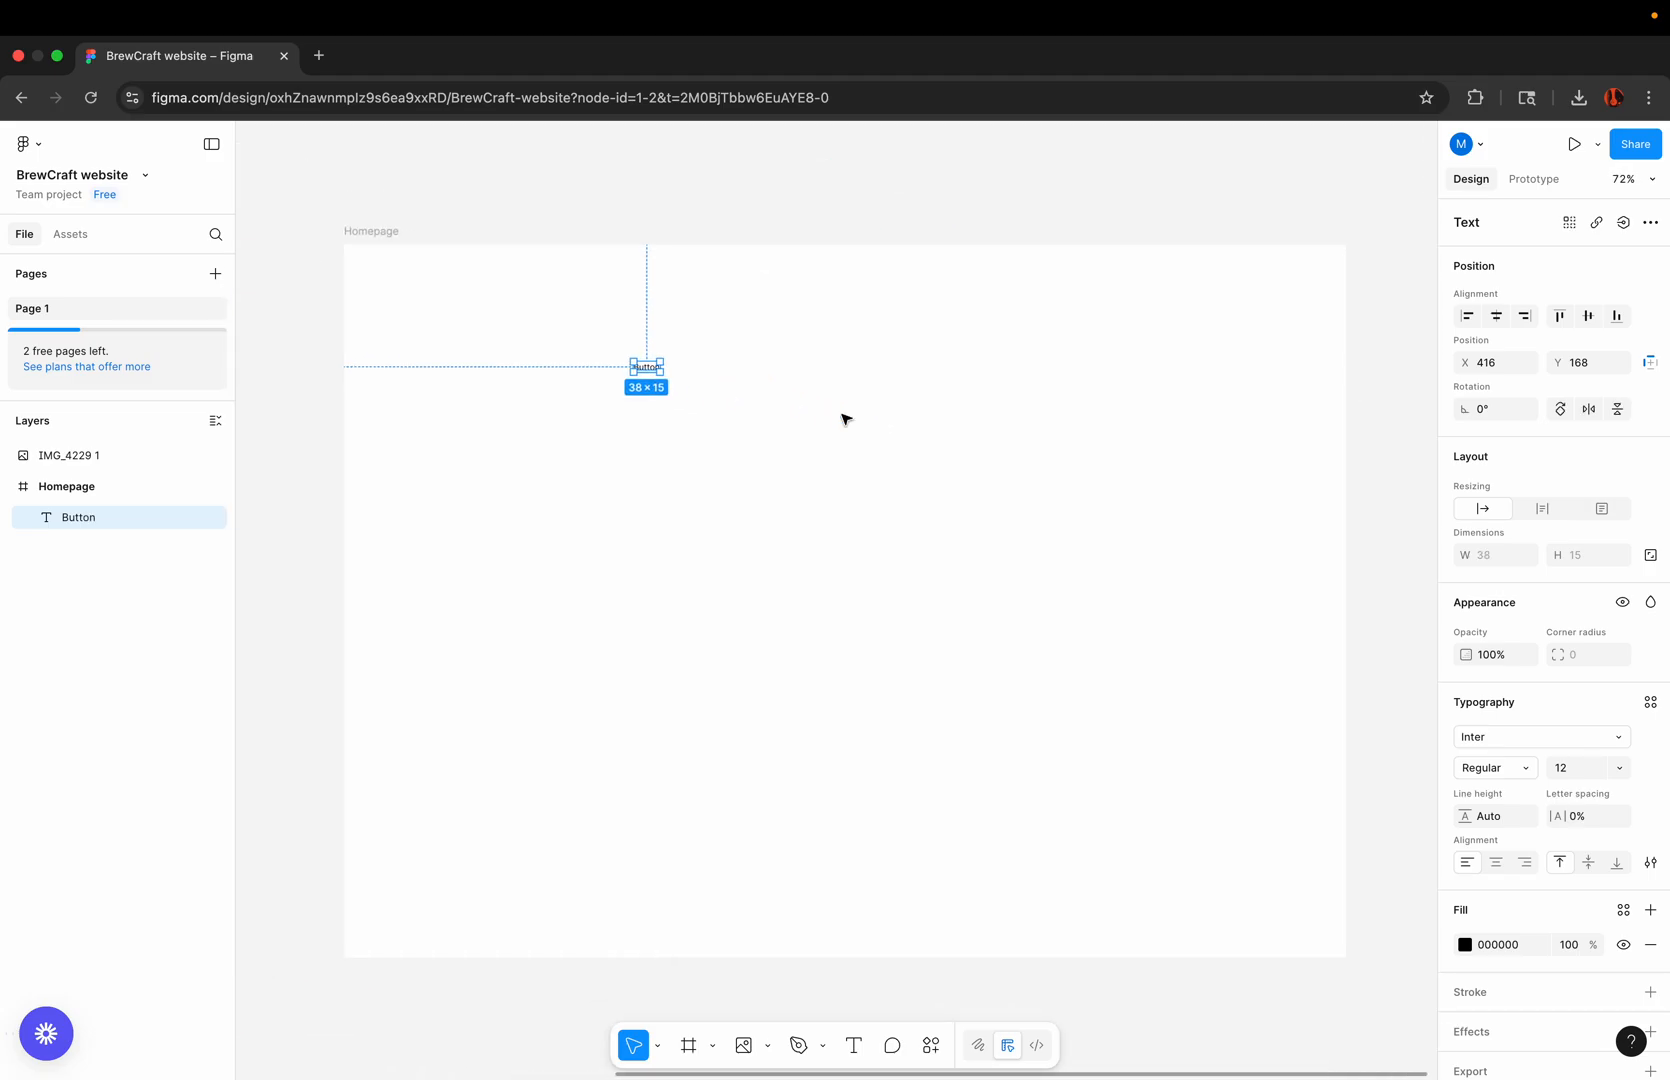
{"action": "left_click", "coordinate": [680, 187]}
{"action": "left_click_drag", "start_coordinate": [649, 369], "coordinate": [1122, 311]}
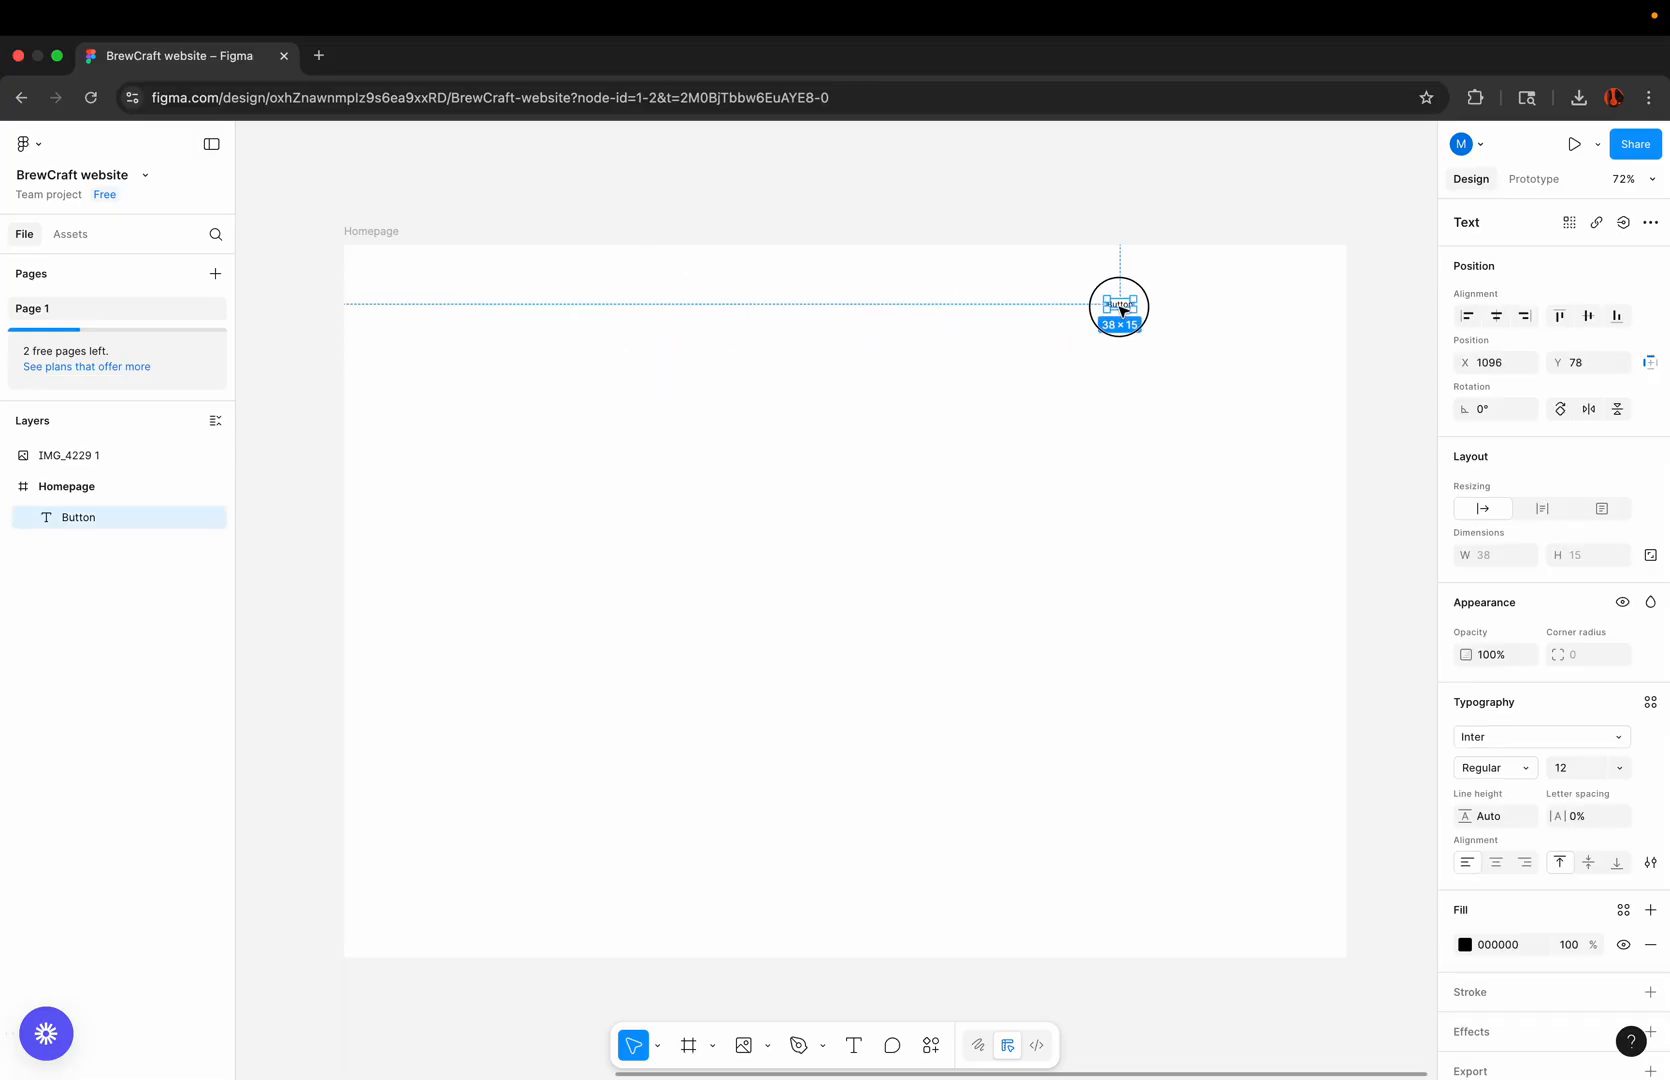
{"action": "left_click", "coordinate": [1091, 206]}
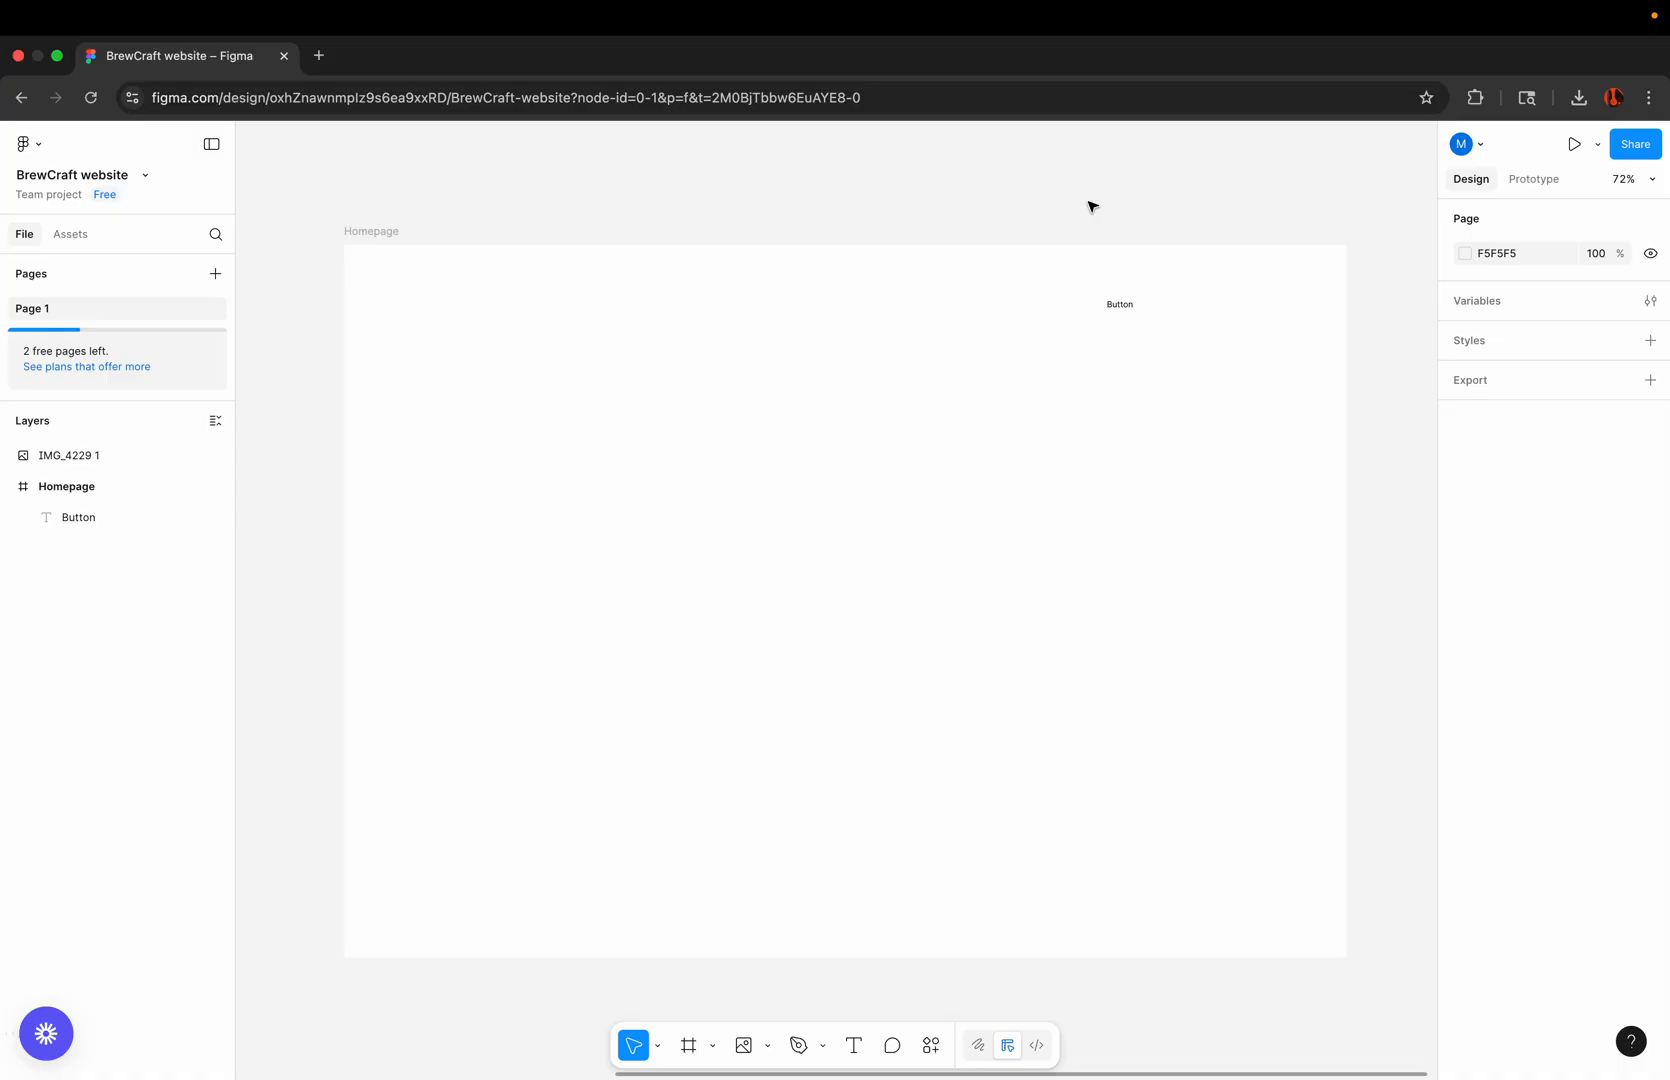
Set the font size of the "Button" text to 16
{"action": "scroll", "coordinate": [1153, 259], "scroll_direction": "up", "scroll_amount": 2}
{"action": "left_click", "coordinate": [1112, 314]}
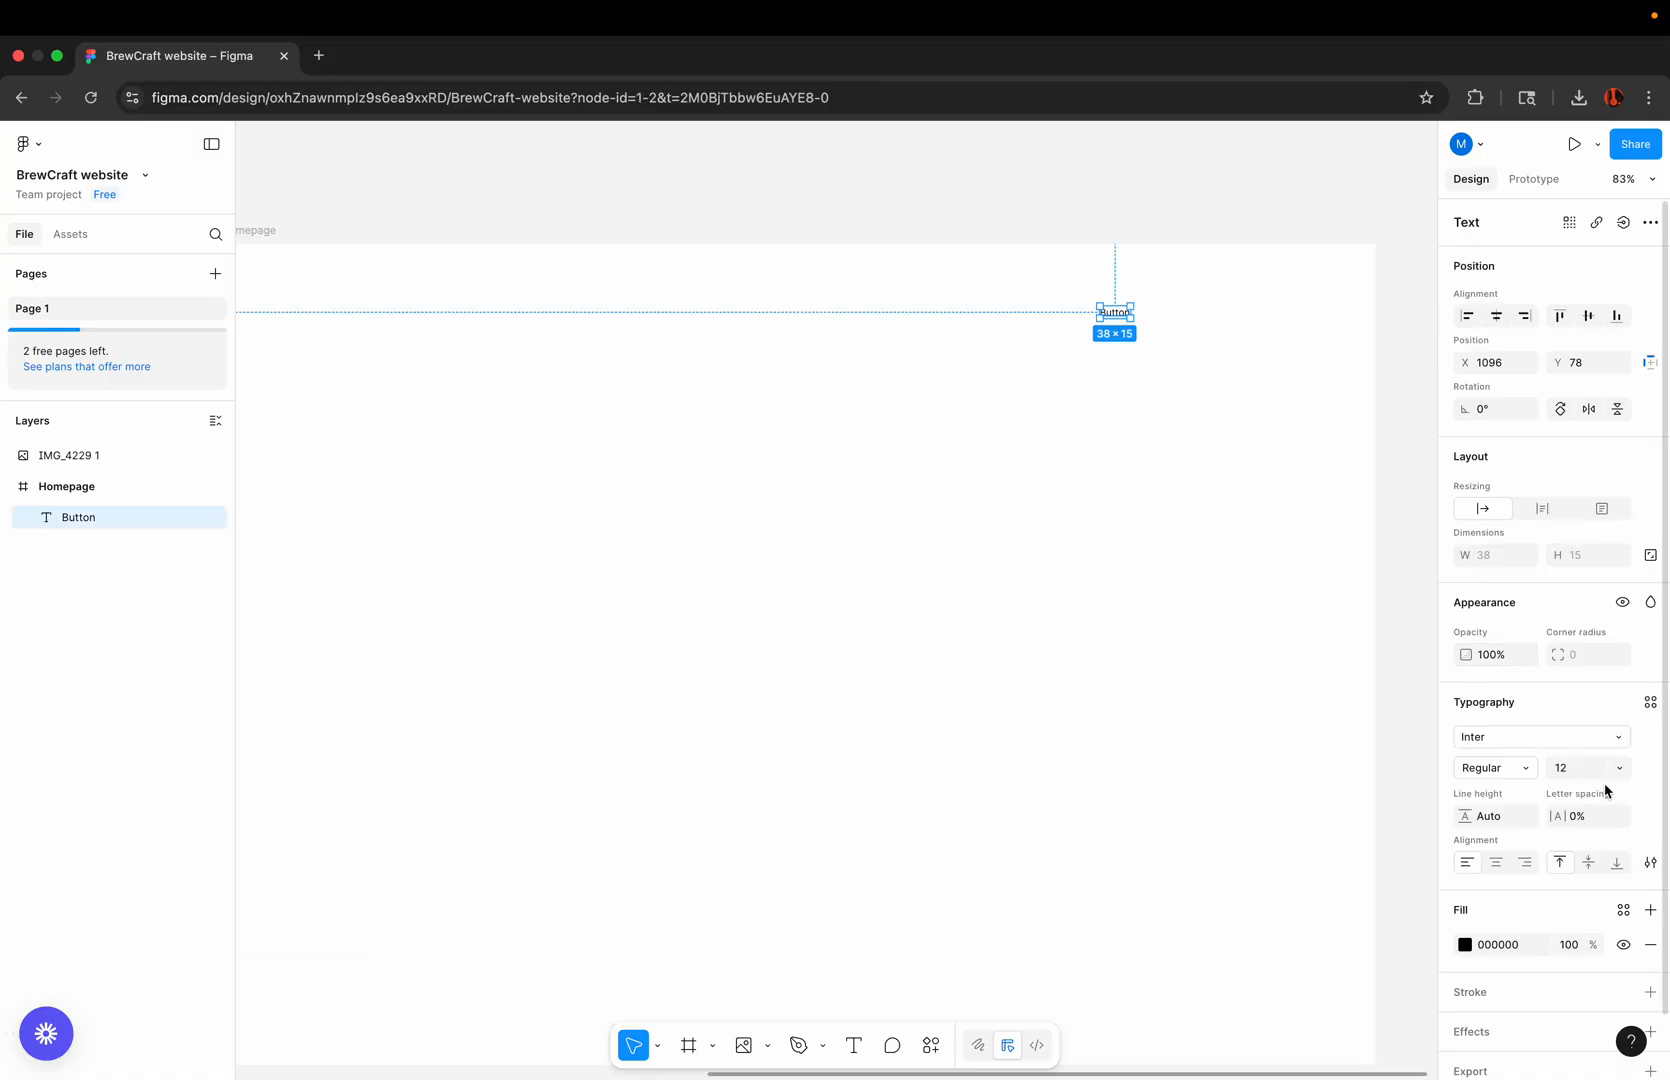
{"action": "left_click", "coordinate": [1618, 773]}
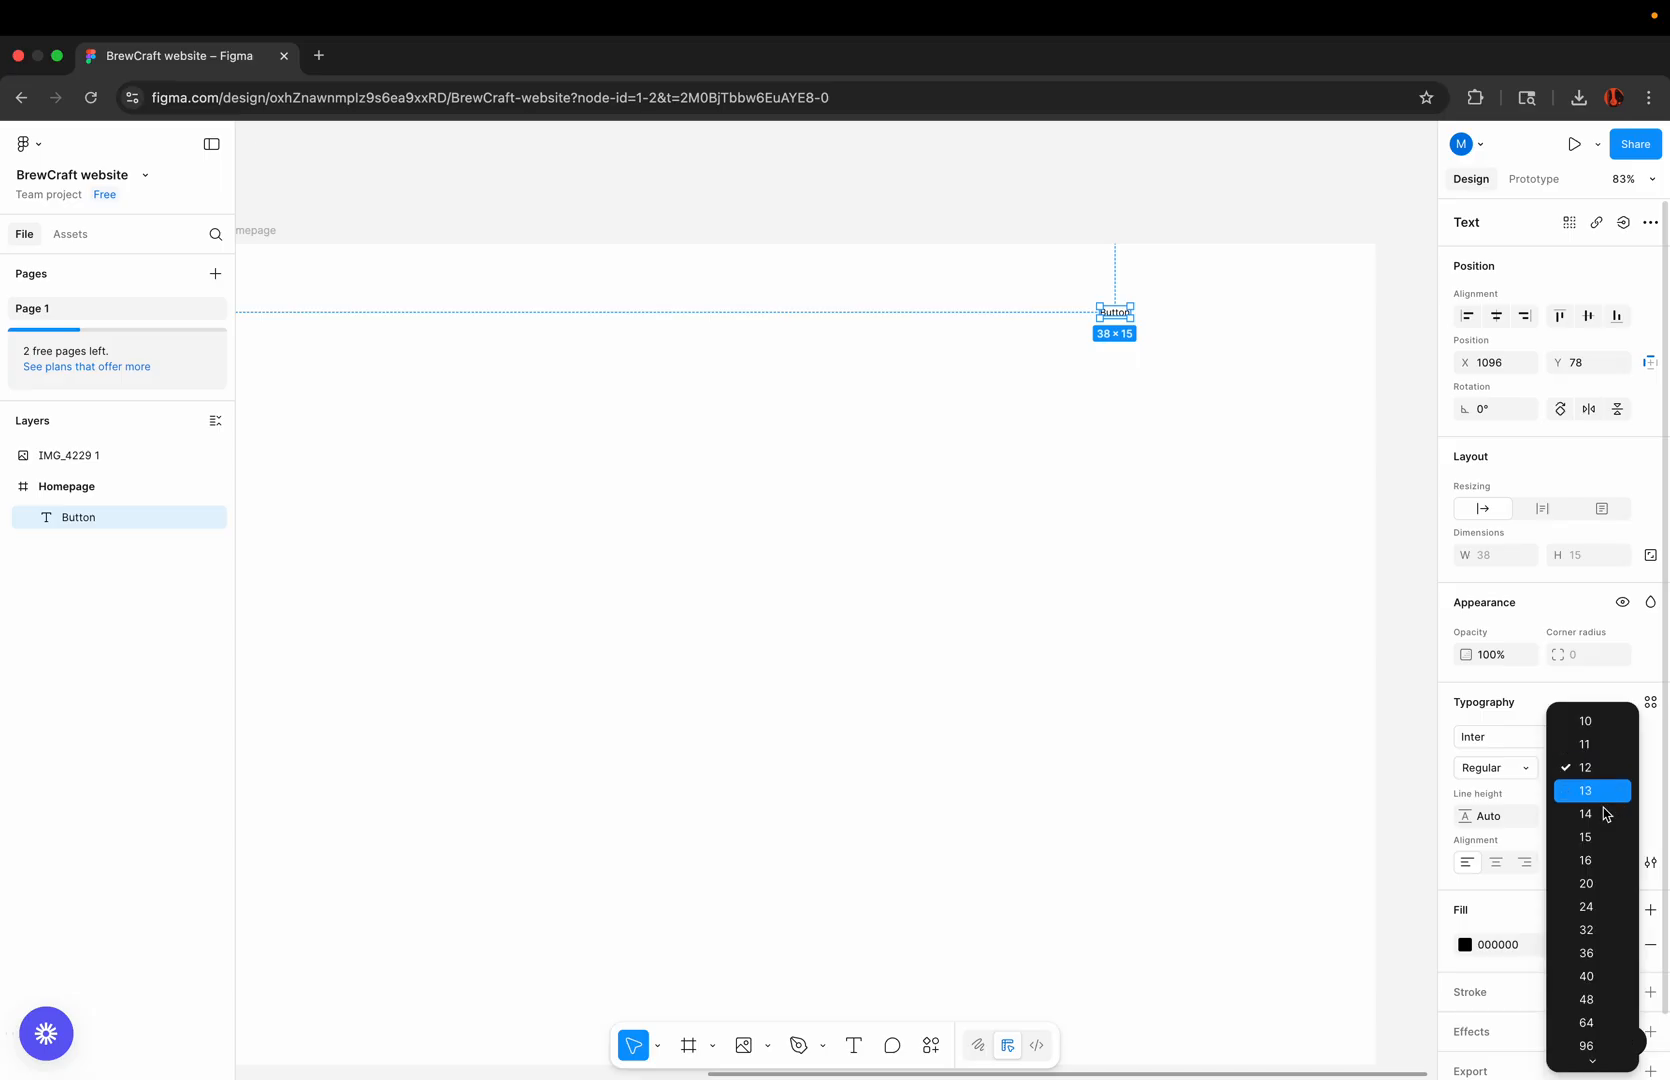
{"action": "left_click", "coordinate": [1584, 858]}
{"action": "scroll", "coordinate": [1167, 572], "scroll_direction": "down", "scroll_amount": 3}
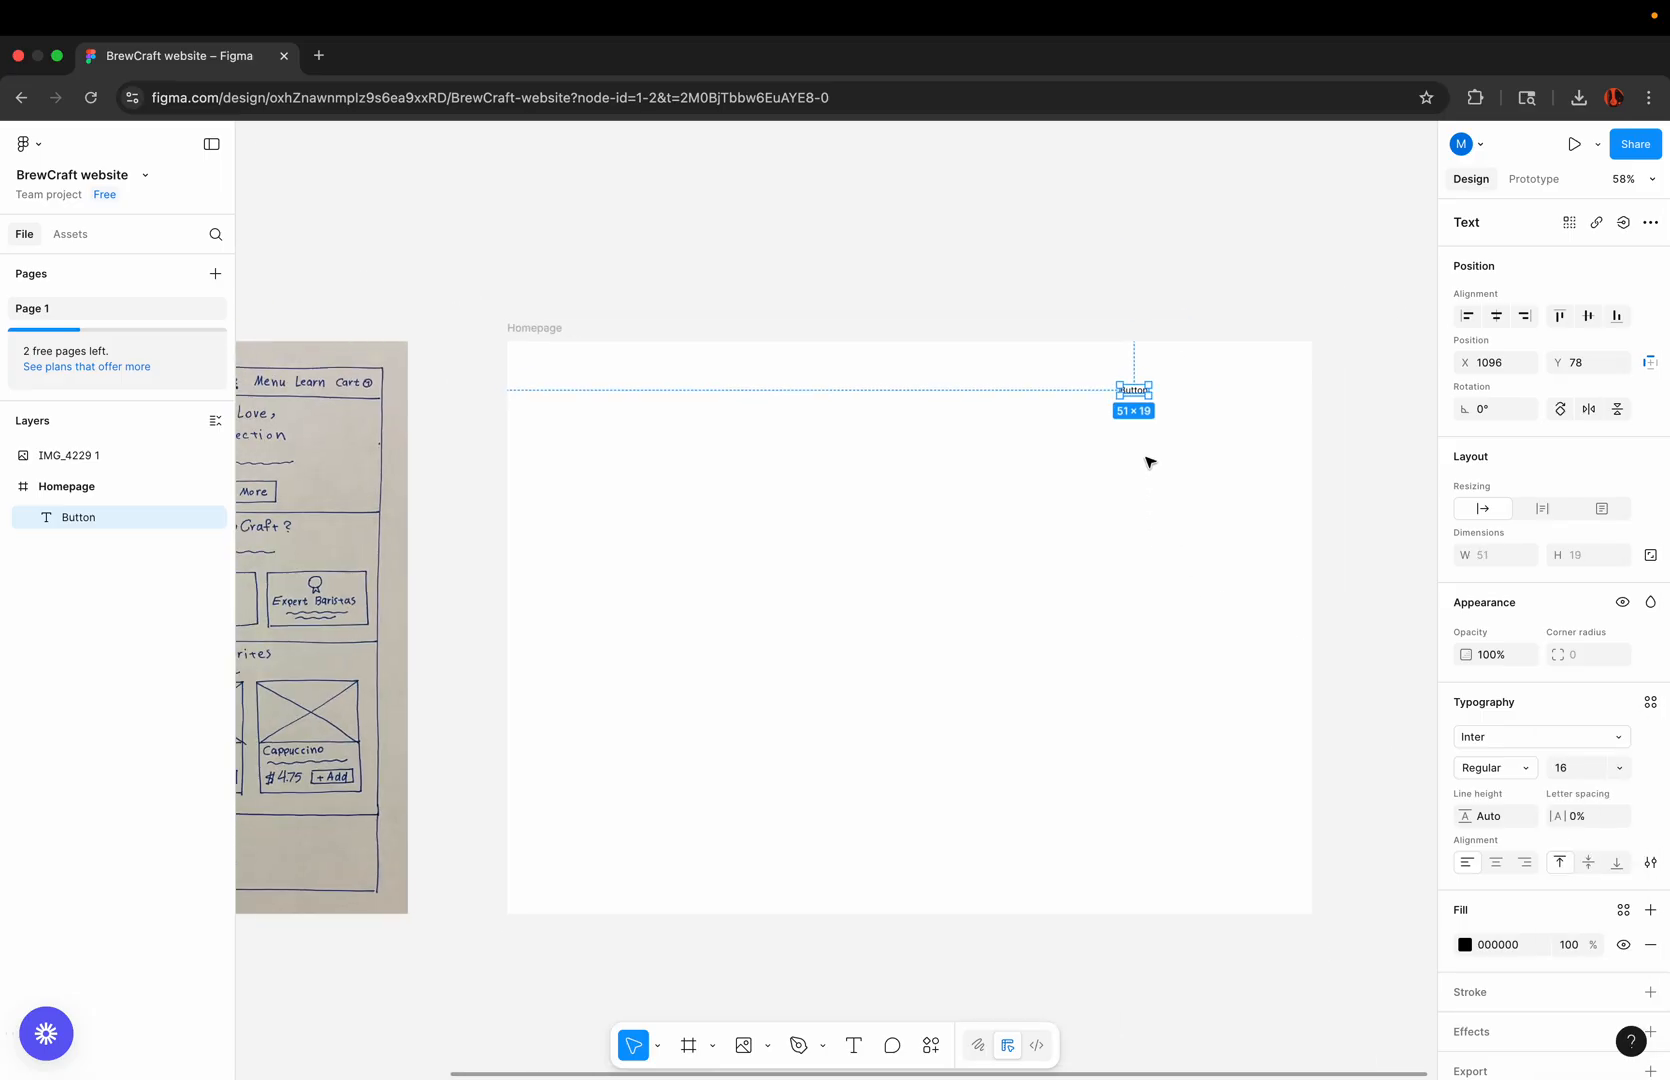
Change the "Button" text's font to Poppins with the SemiBold weight
{"action": "scroll", "coordinate": [1148, 417], "scroll_direction": "up", "scroll_amount": 4}
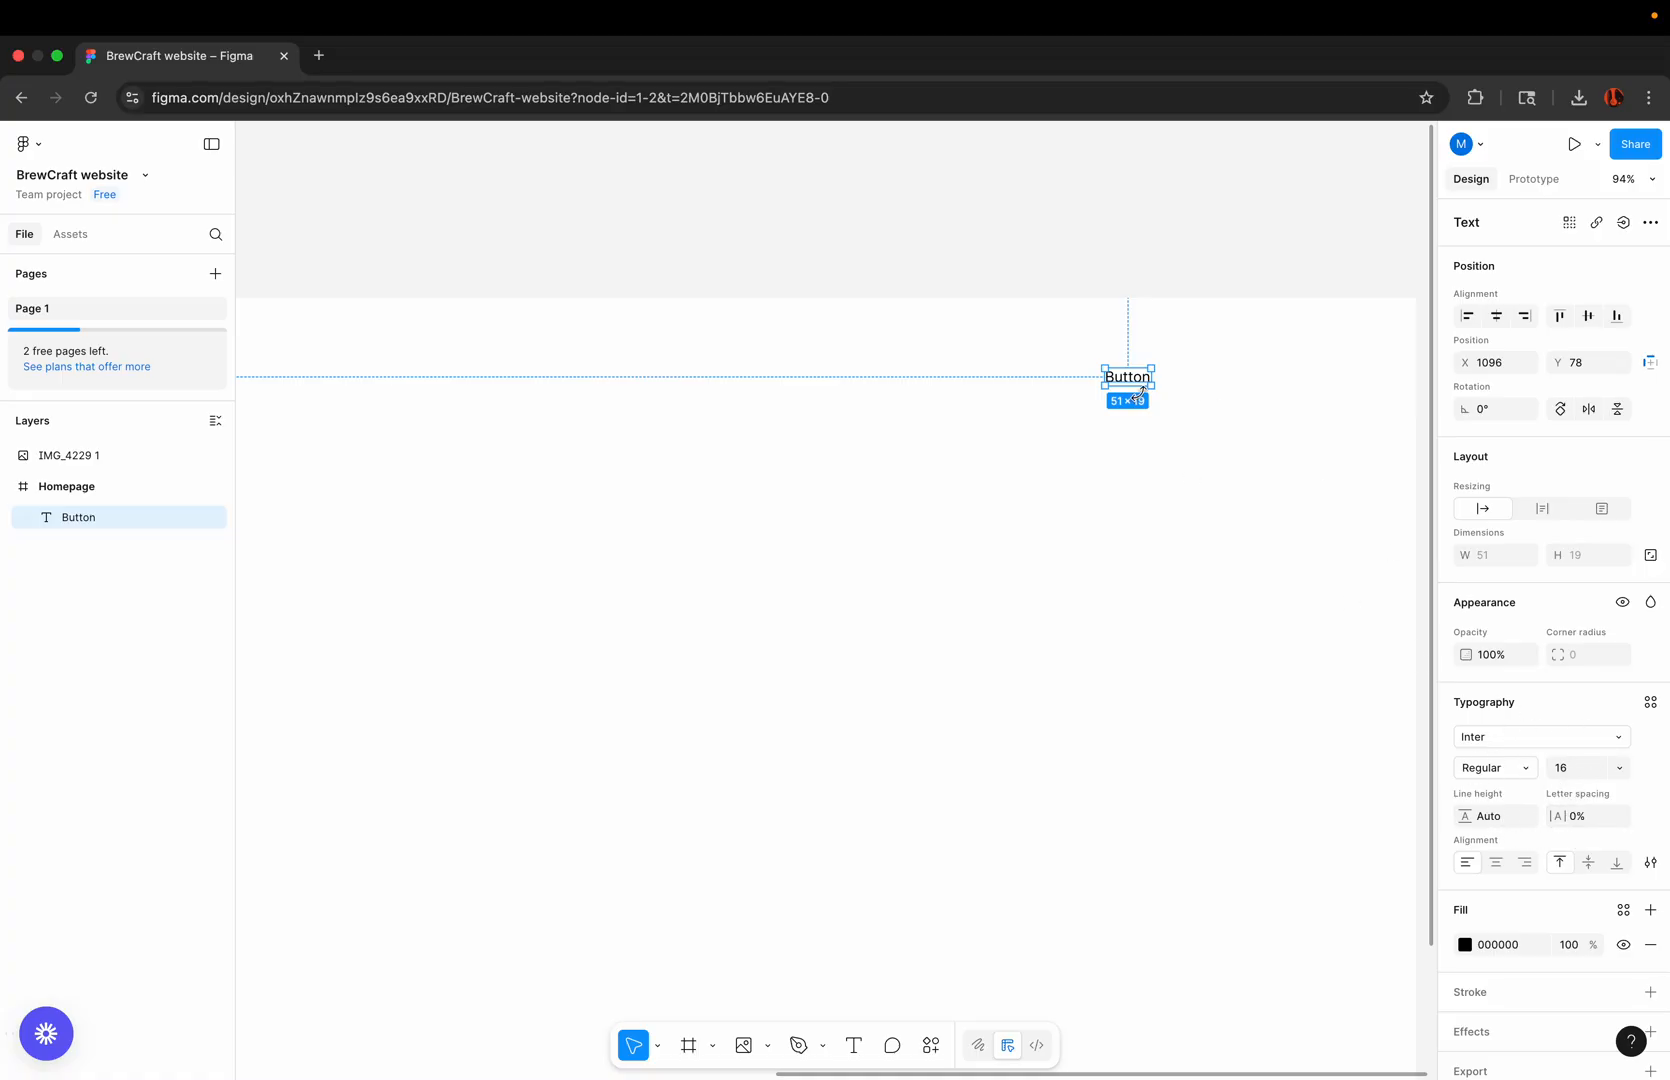
{"action": "scroll", "coordinate": [1175, 380], "scroll_direction": "up", "scroll_amount": 4}
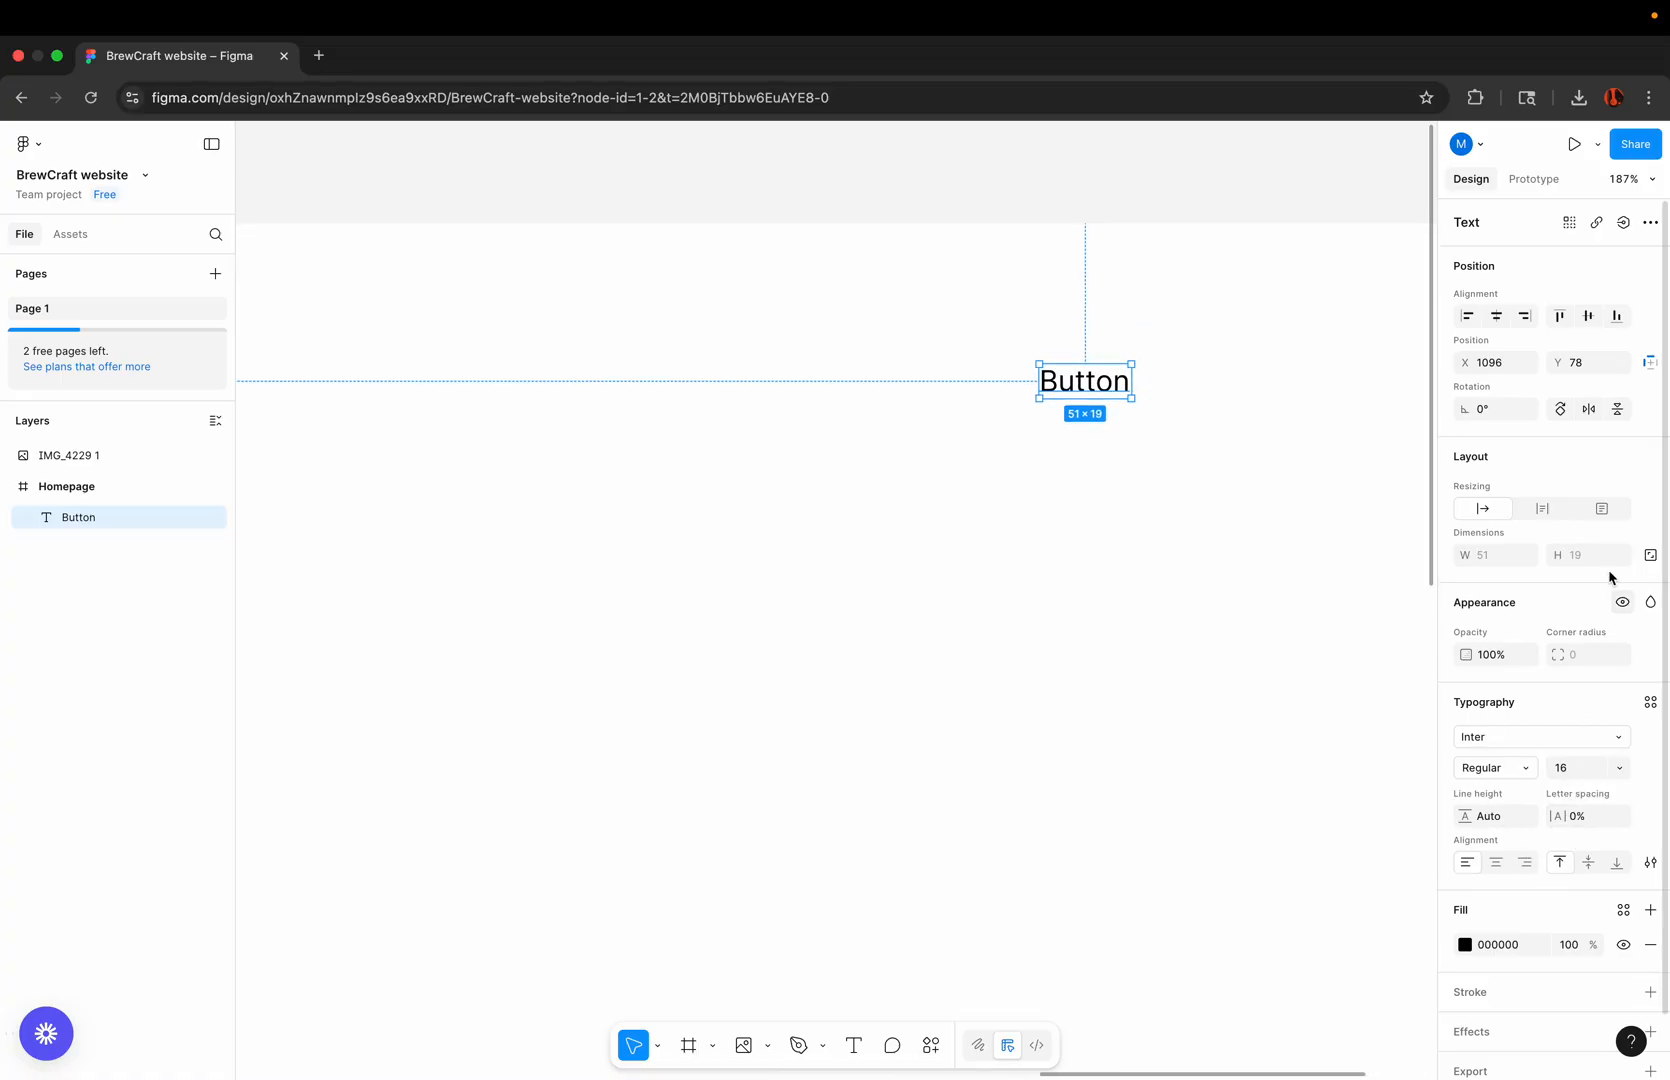
{"action": "scroll", "coordinate": [1215, 454], "scroll_direction": "up", "scroll_amount": 3}
{"action": "scroll", "coordinate": [900, 420], "scroll_direction": "right", "scroll_amount": 3}
{"action": "scroll", "coordinate": [900, 420], "scroll_direction": "up", "scroll_amount": 1}
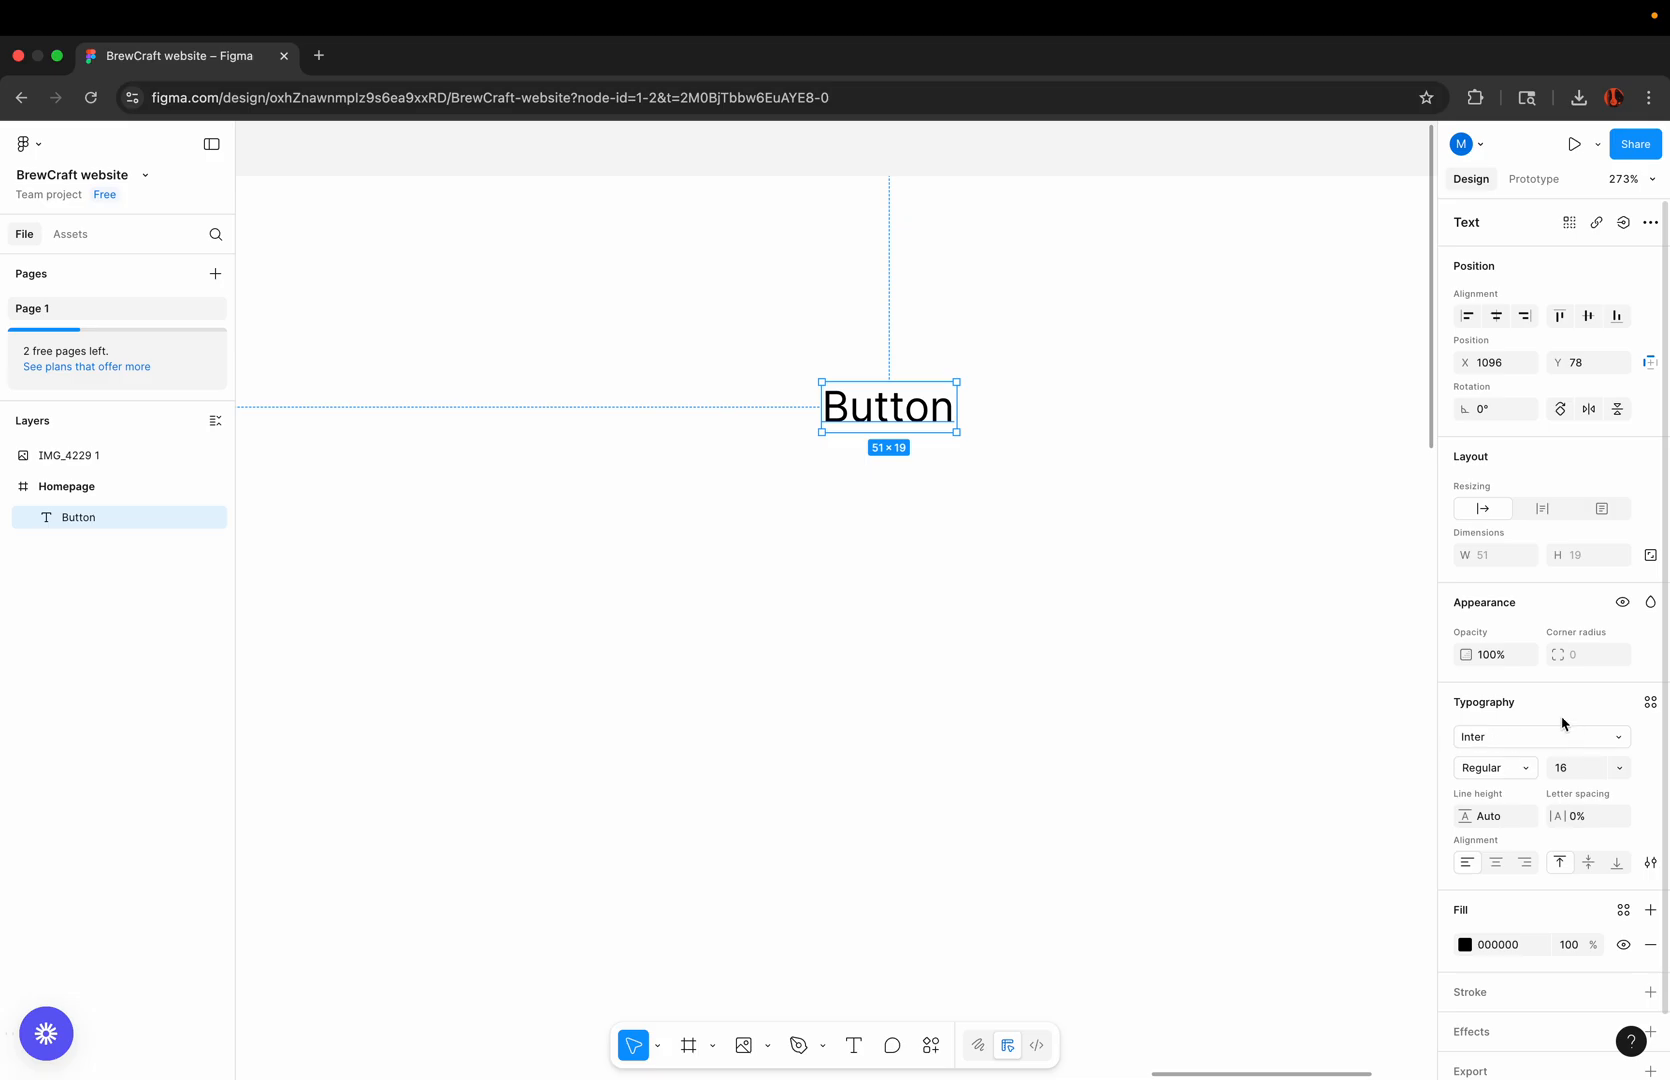
{"action": "left_click", "coordinate": [1502, 741]}
{"action": "type", "text": "pop"}
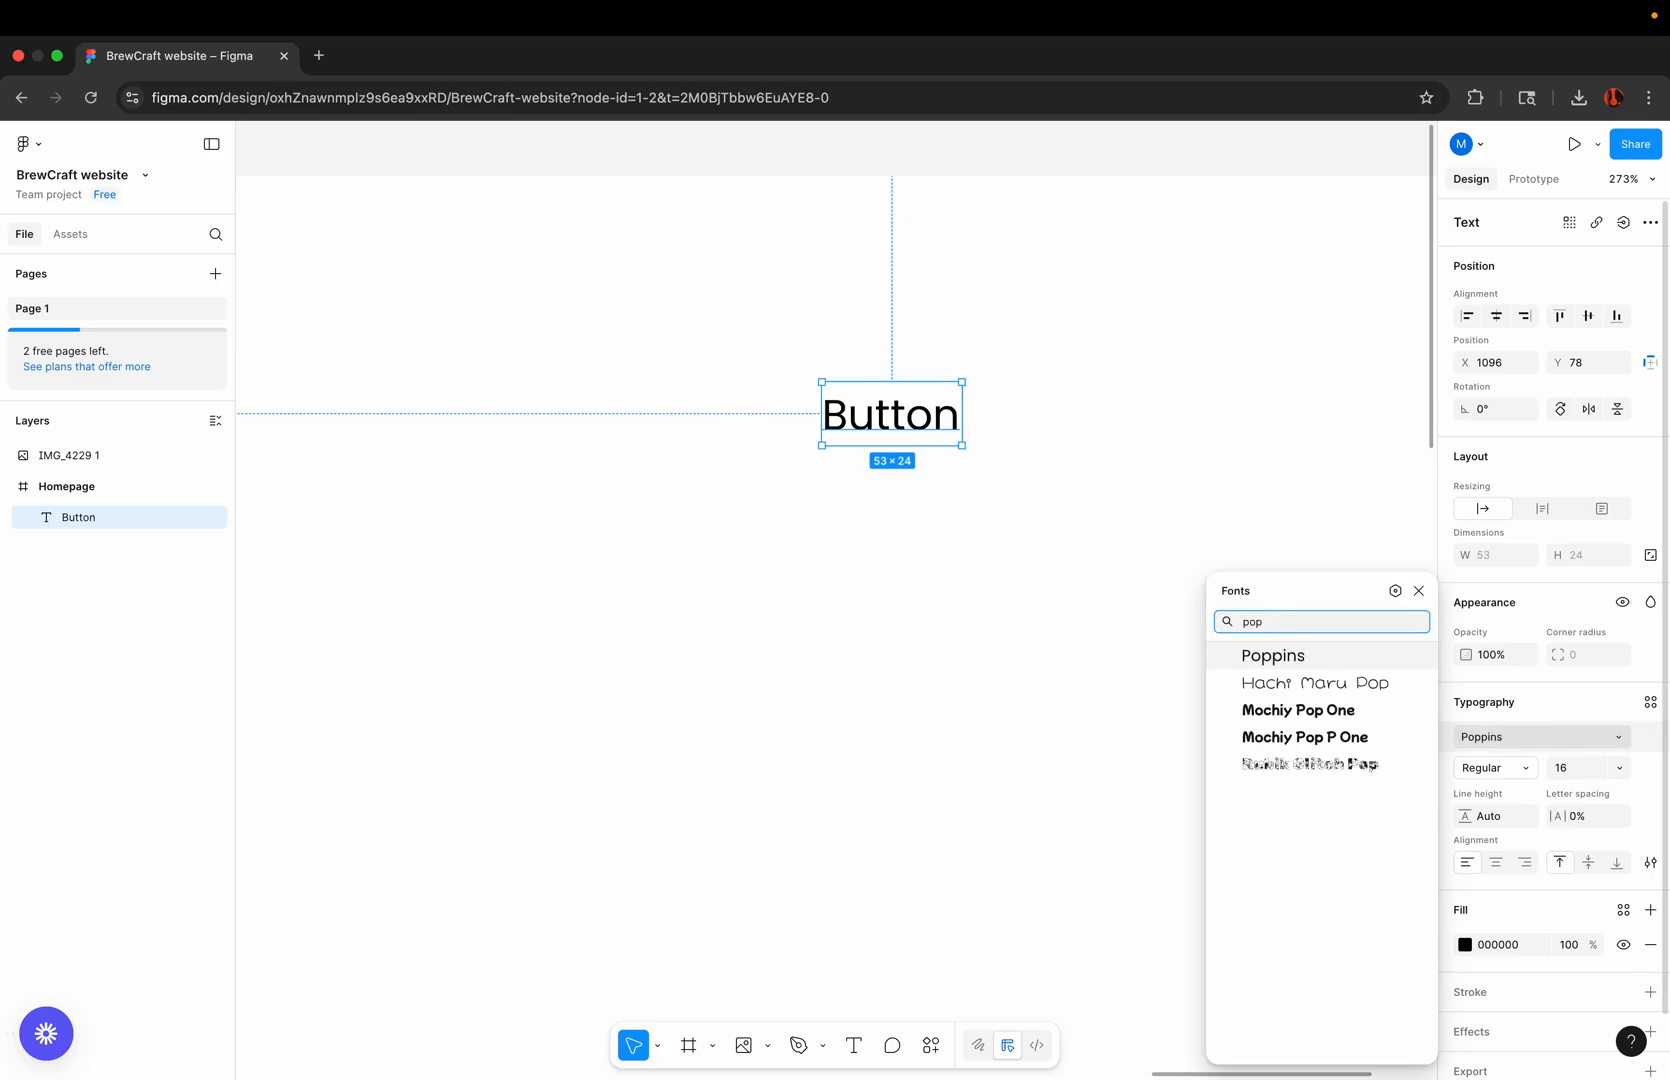
{"action": "left_click", "coordinate": [1278, 658]}
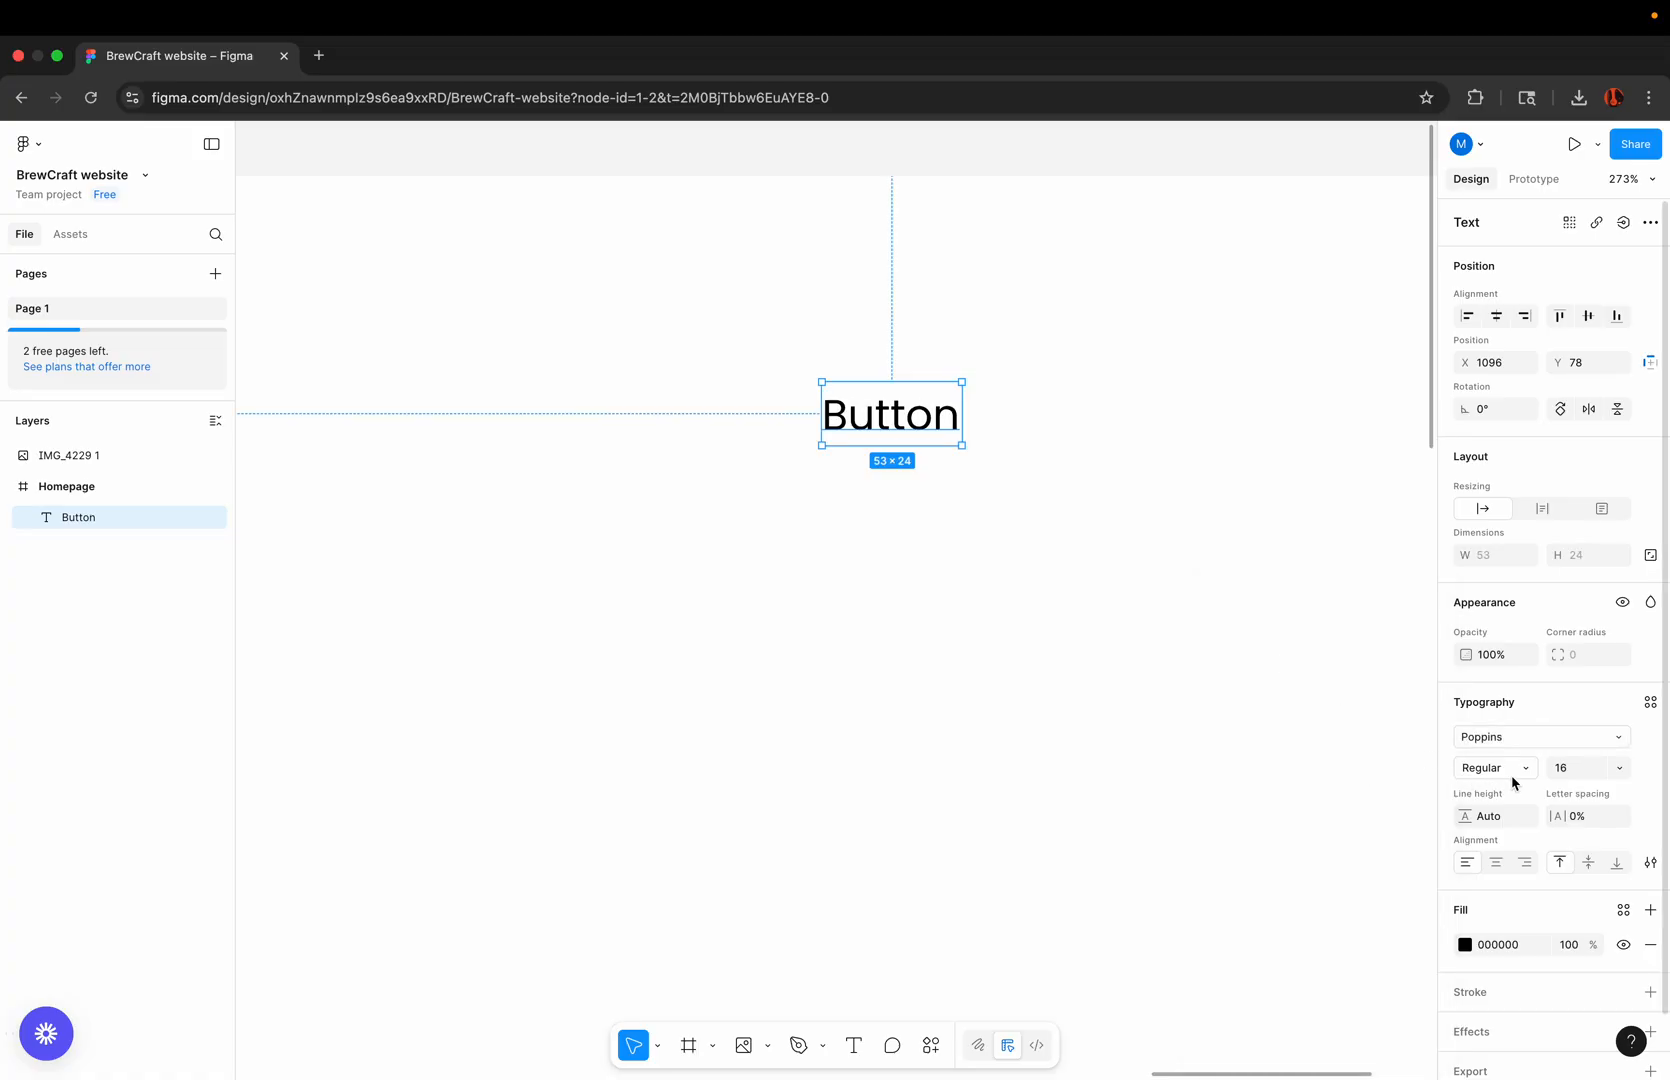
{"action": "left_click", "coordinate": [1517, 770]}
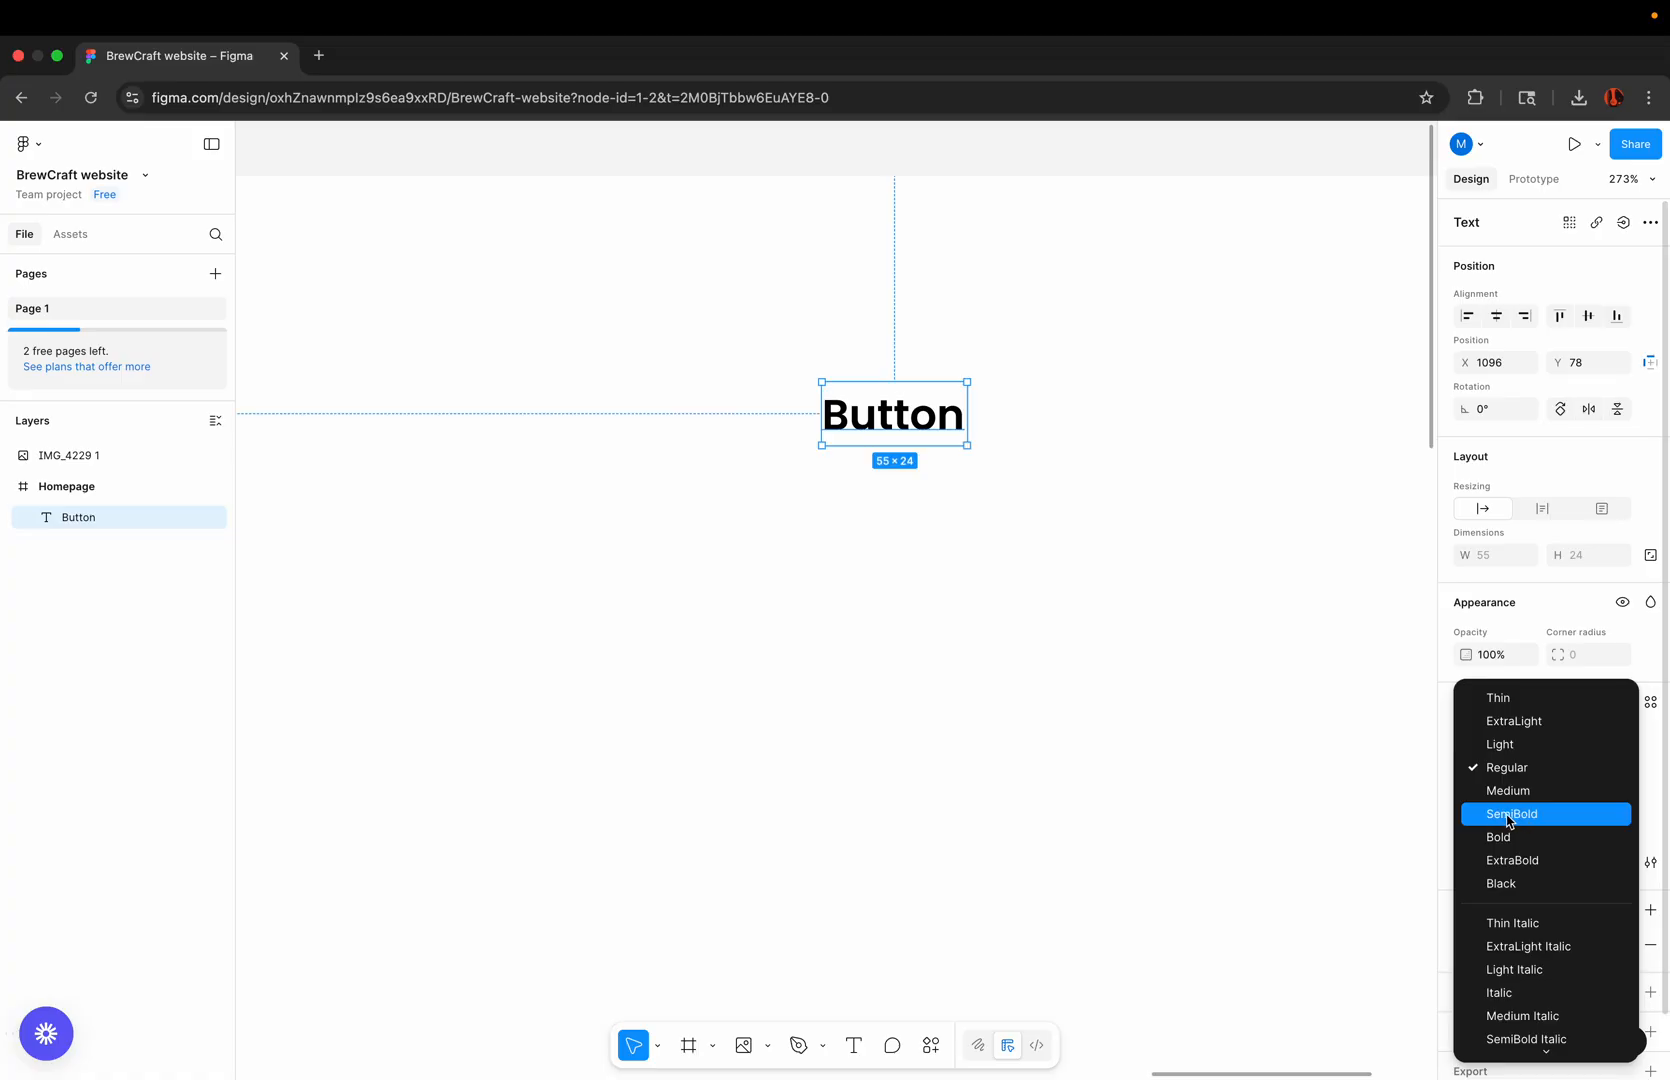
{"action": "left_click", "coordinate": [1510, 816]}
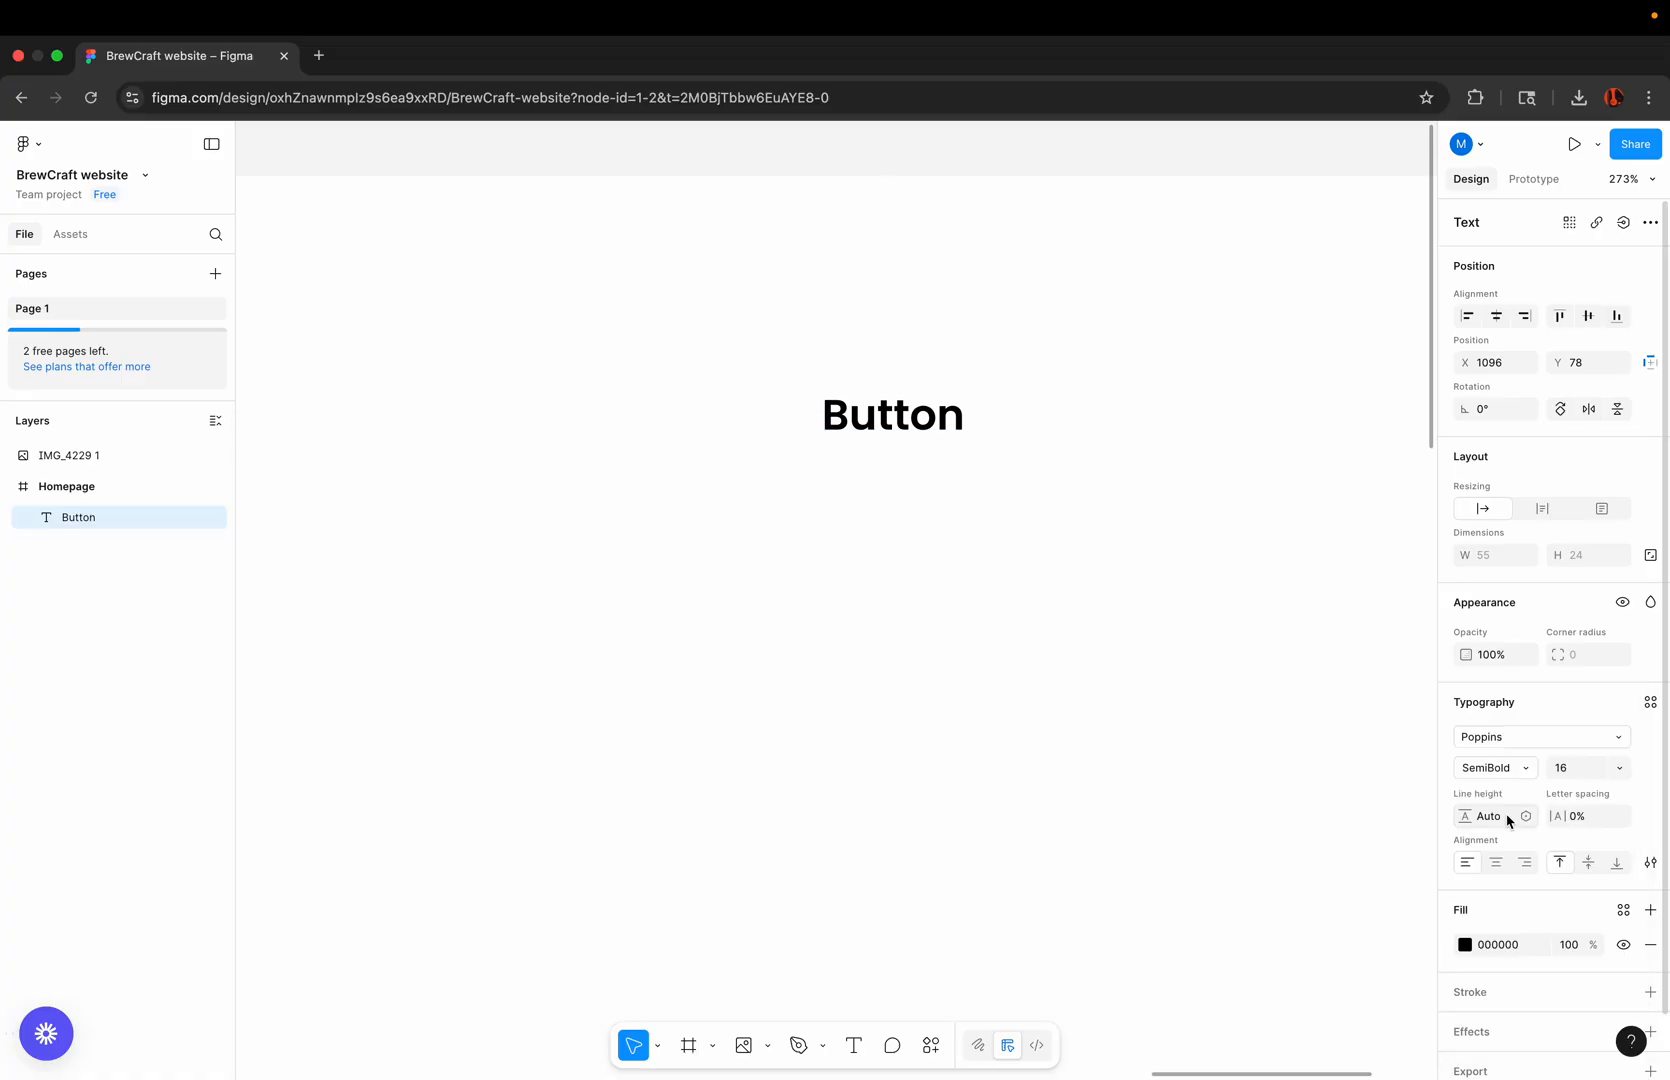
{"action": "left_click", "coordinate": [1063, 532]}
Inspect the fill color of the "Button" text
{"action": "left_click", "coordinate": [909, 430]}
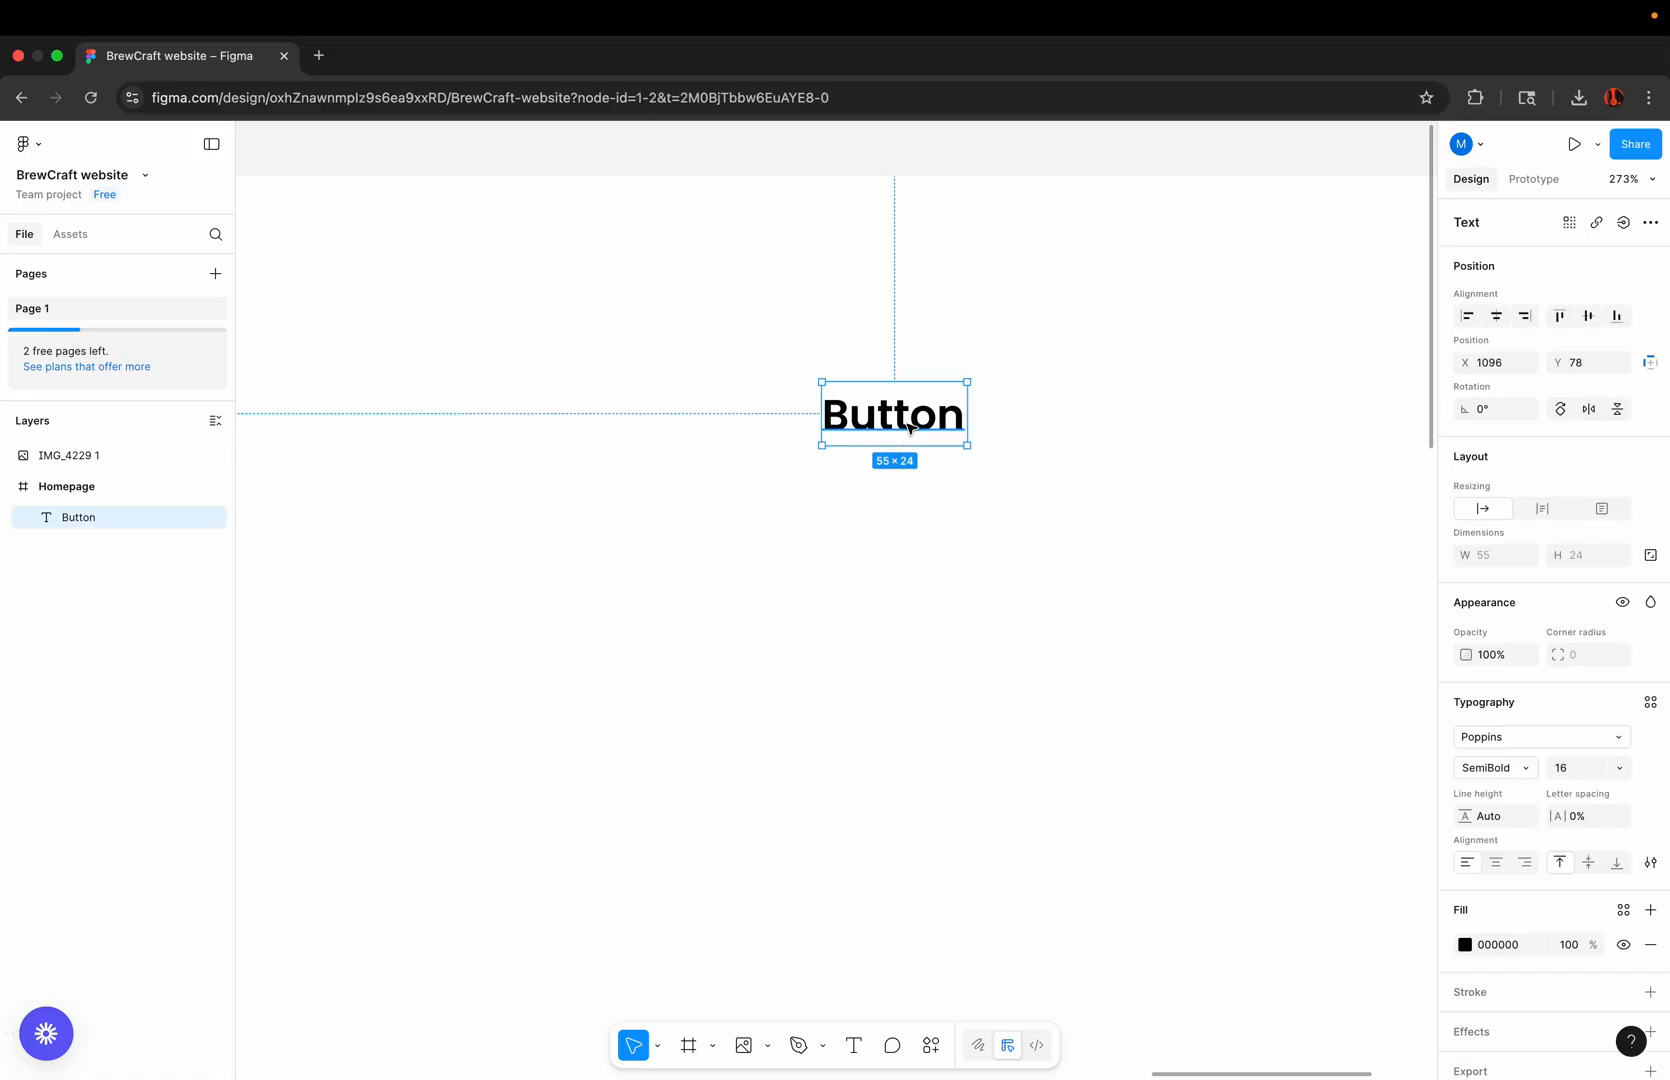
{"action": "left_click", "coordinate": [1466, 945]}
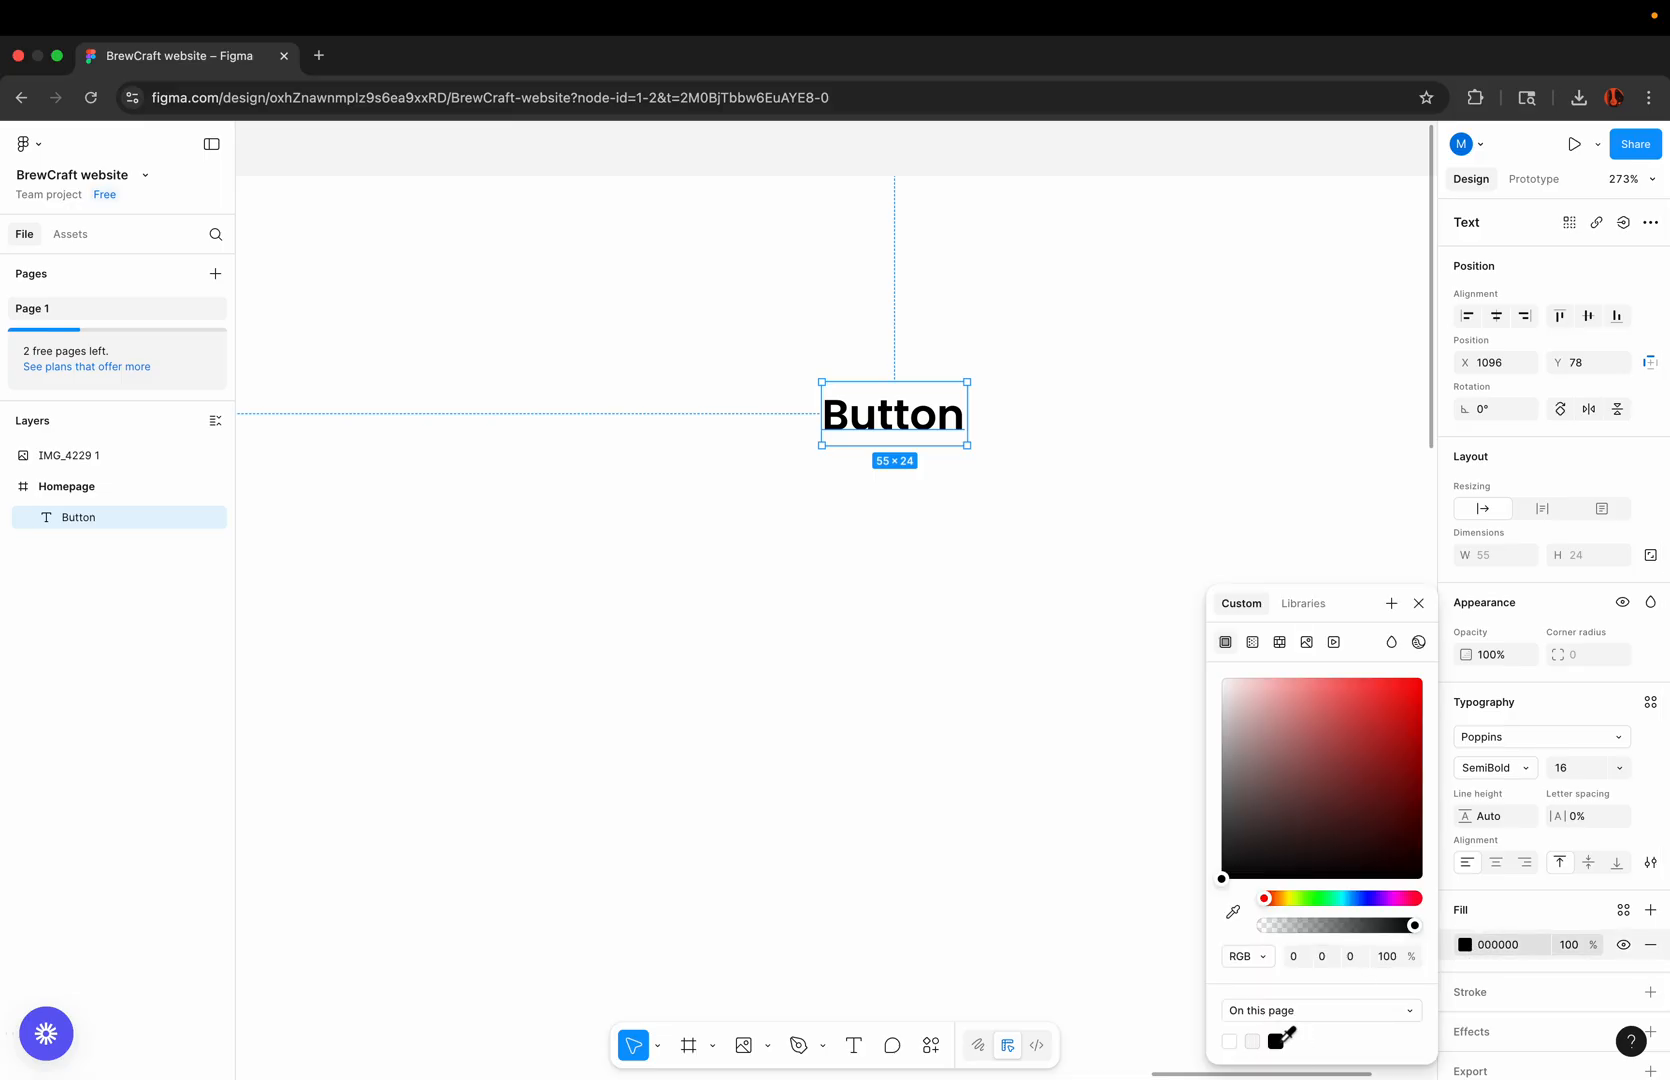
{"action": "left_click", "coordinate": [1025, 492]}
{"action": "left_click", "coordinate": [912, 428]}
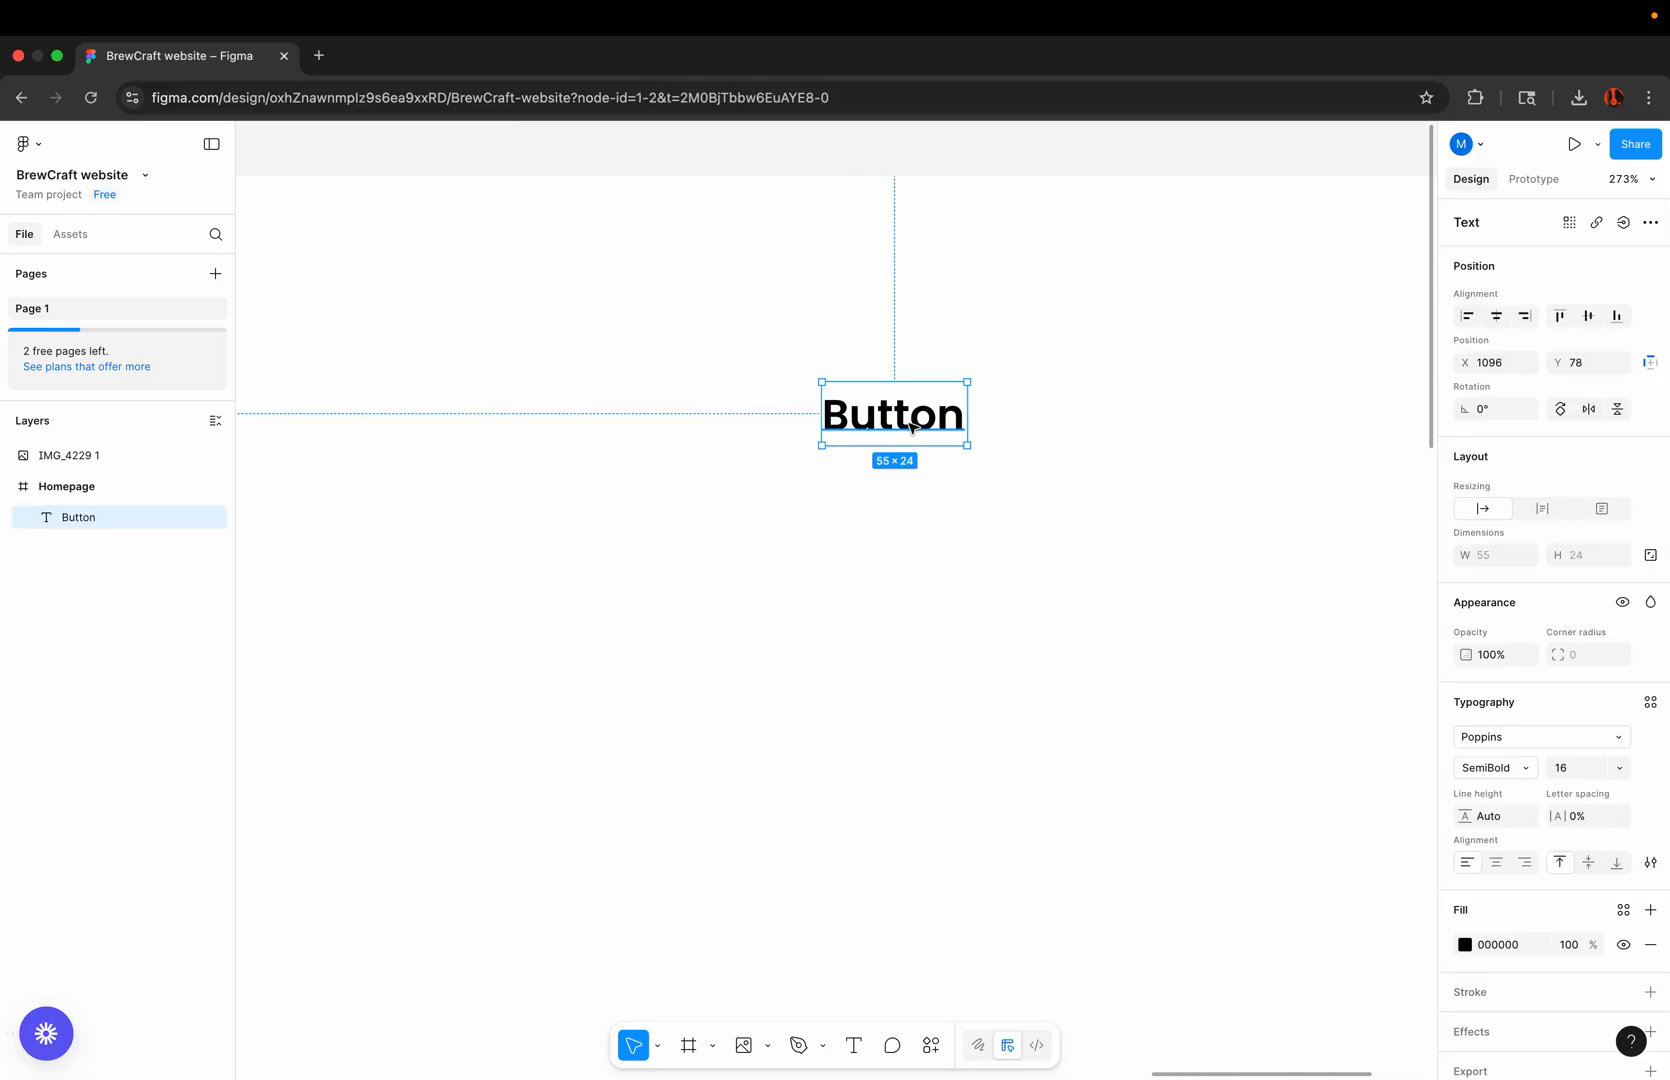
Compare the "Button" text with the outlined Explore Menu button in the sketch's hero section
{"action": "scroll", "coordinate": [912, 428], "scroll_direction": "down", "scroll_amount": 10}
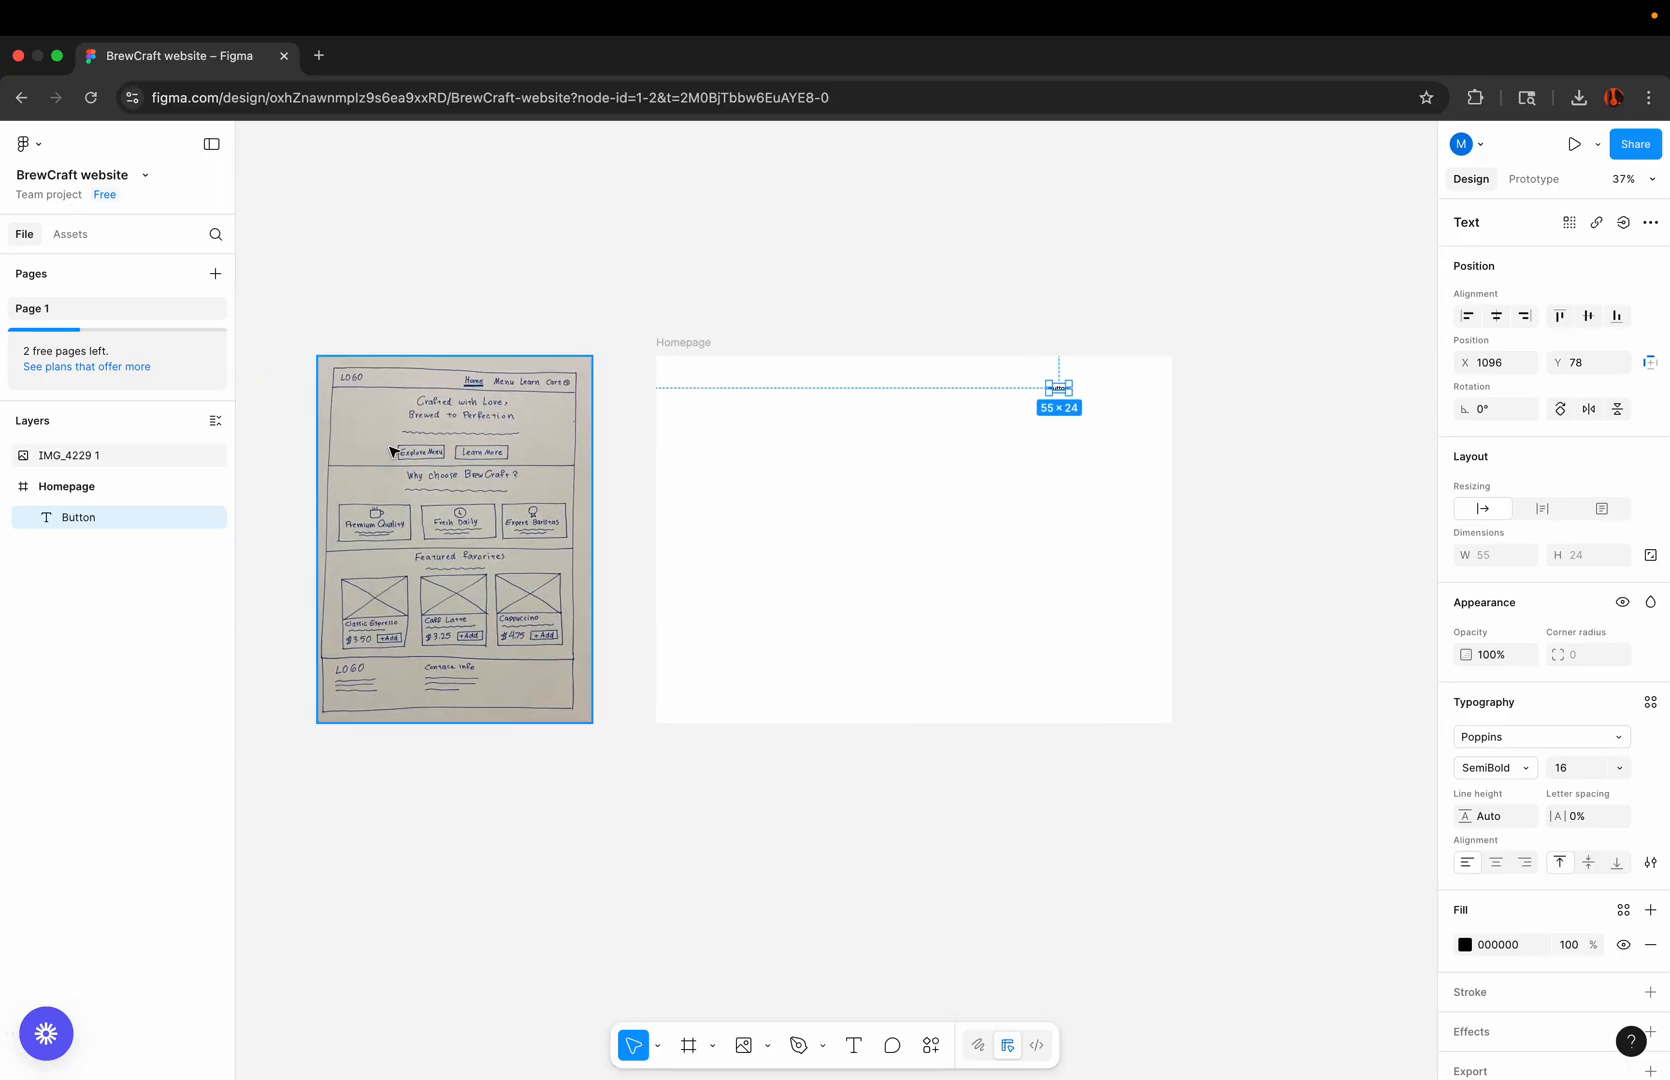
{"action": "scroll", "coordinate": [400, 446], "scroll_direction": "up", "scroll_amount": 10}
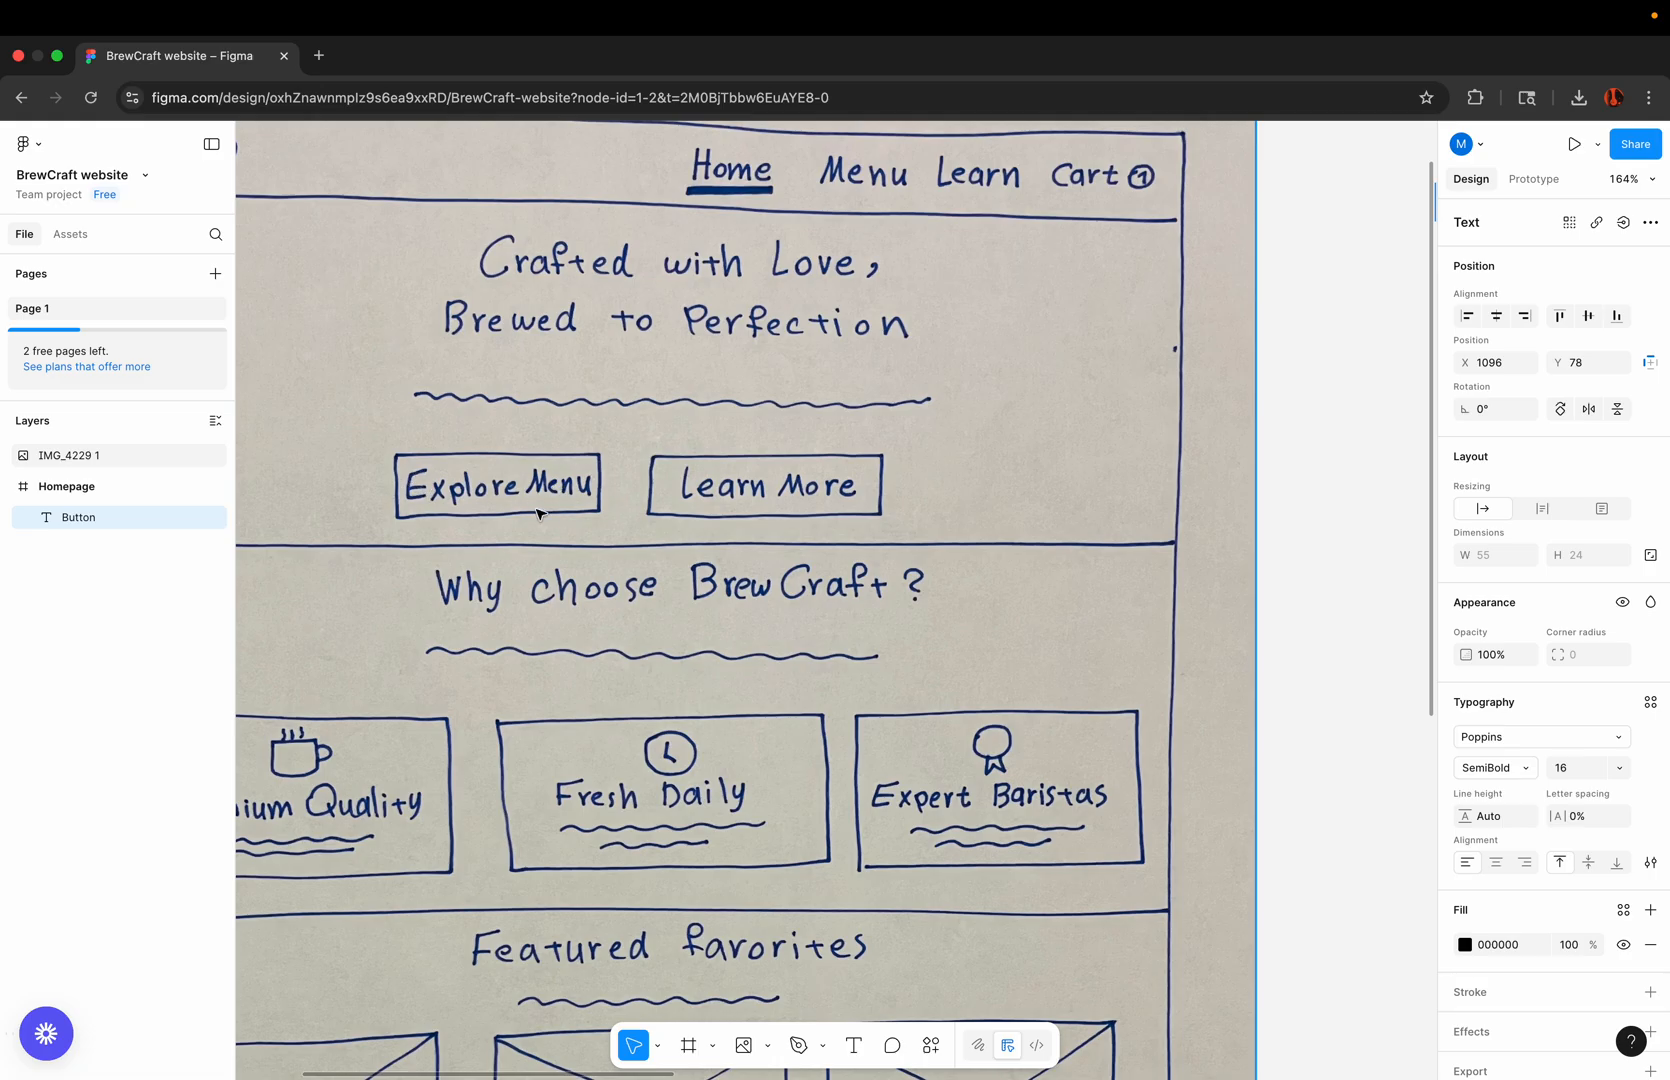
{"action": "scroll", "coordinate": [545, 506], "scroll_direction": "down", "scroll_amount": 5}
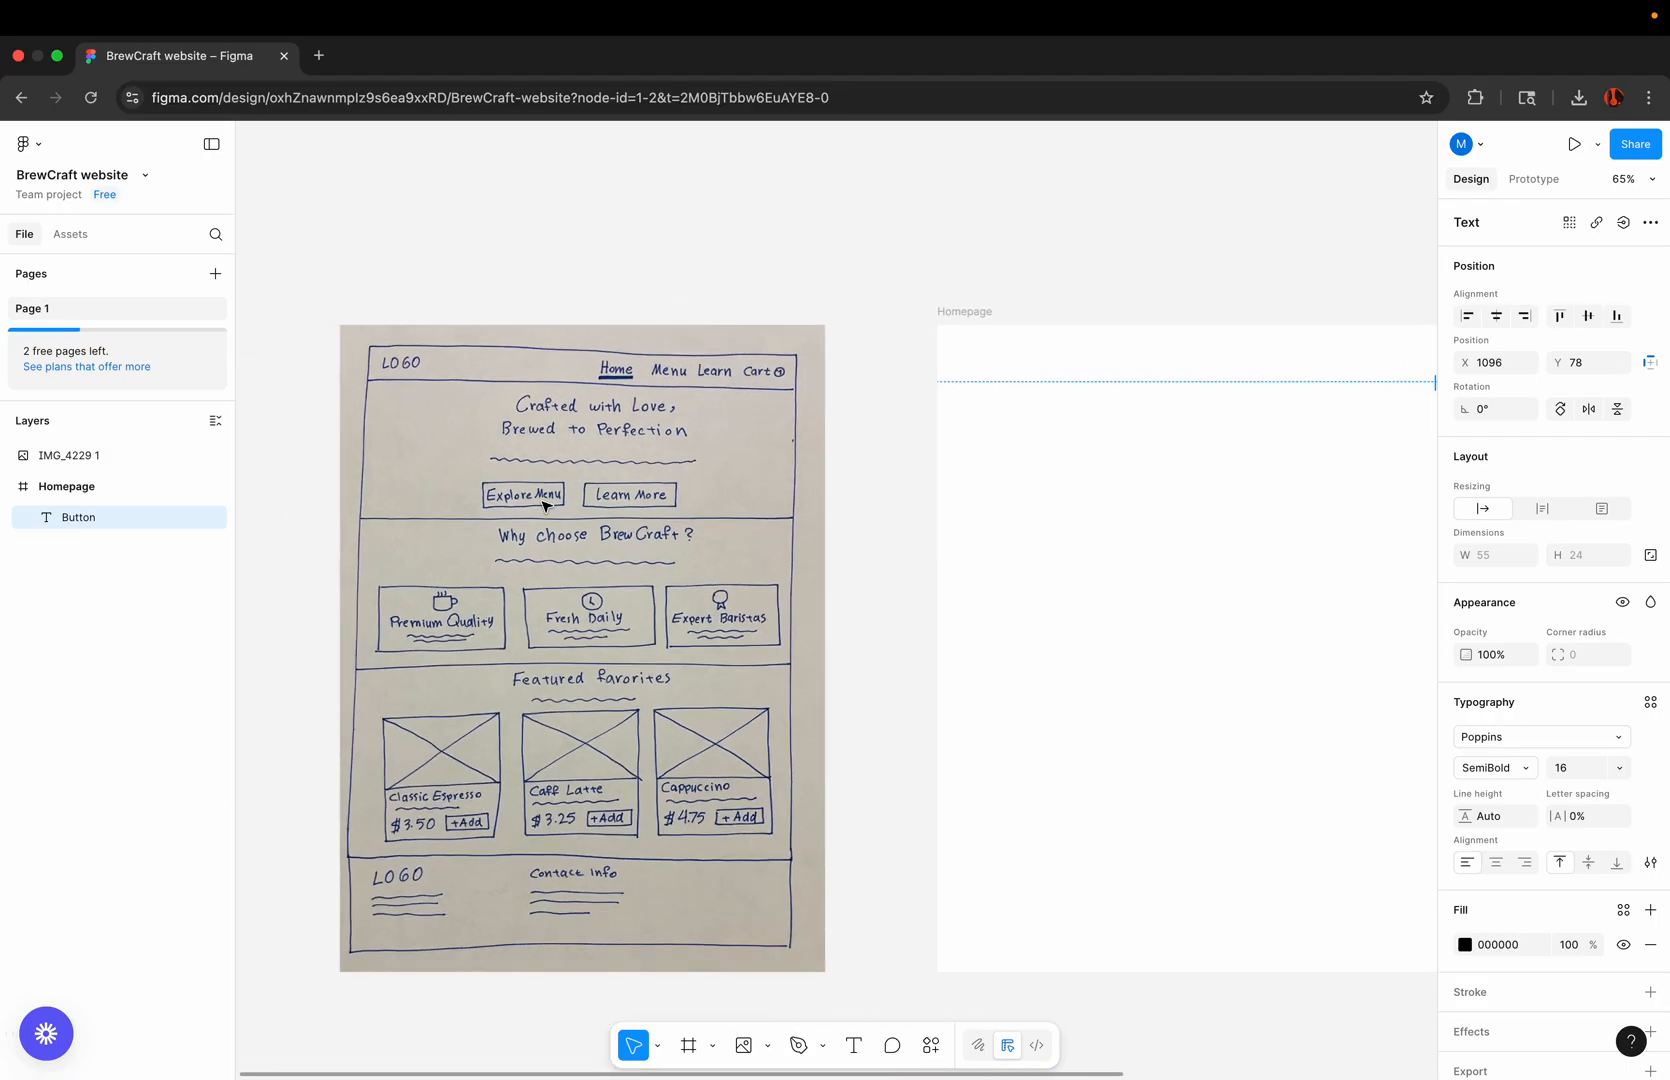
{"action": "scroll", "coordinate": [545, 506], "scroll_direction": "right", "scroll_amount": 5}
{"action": "scroll", "coordinate": [1168, 452], "scroll_direction": "up", "scroll_amount": 8}
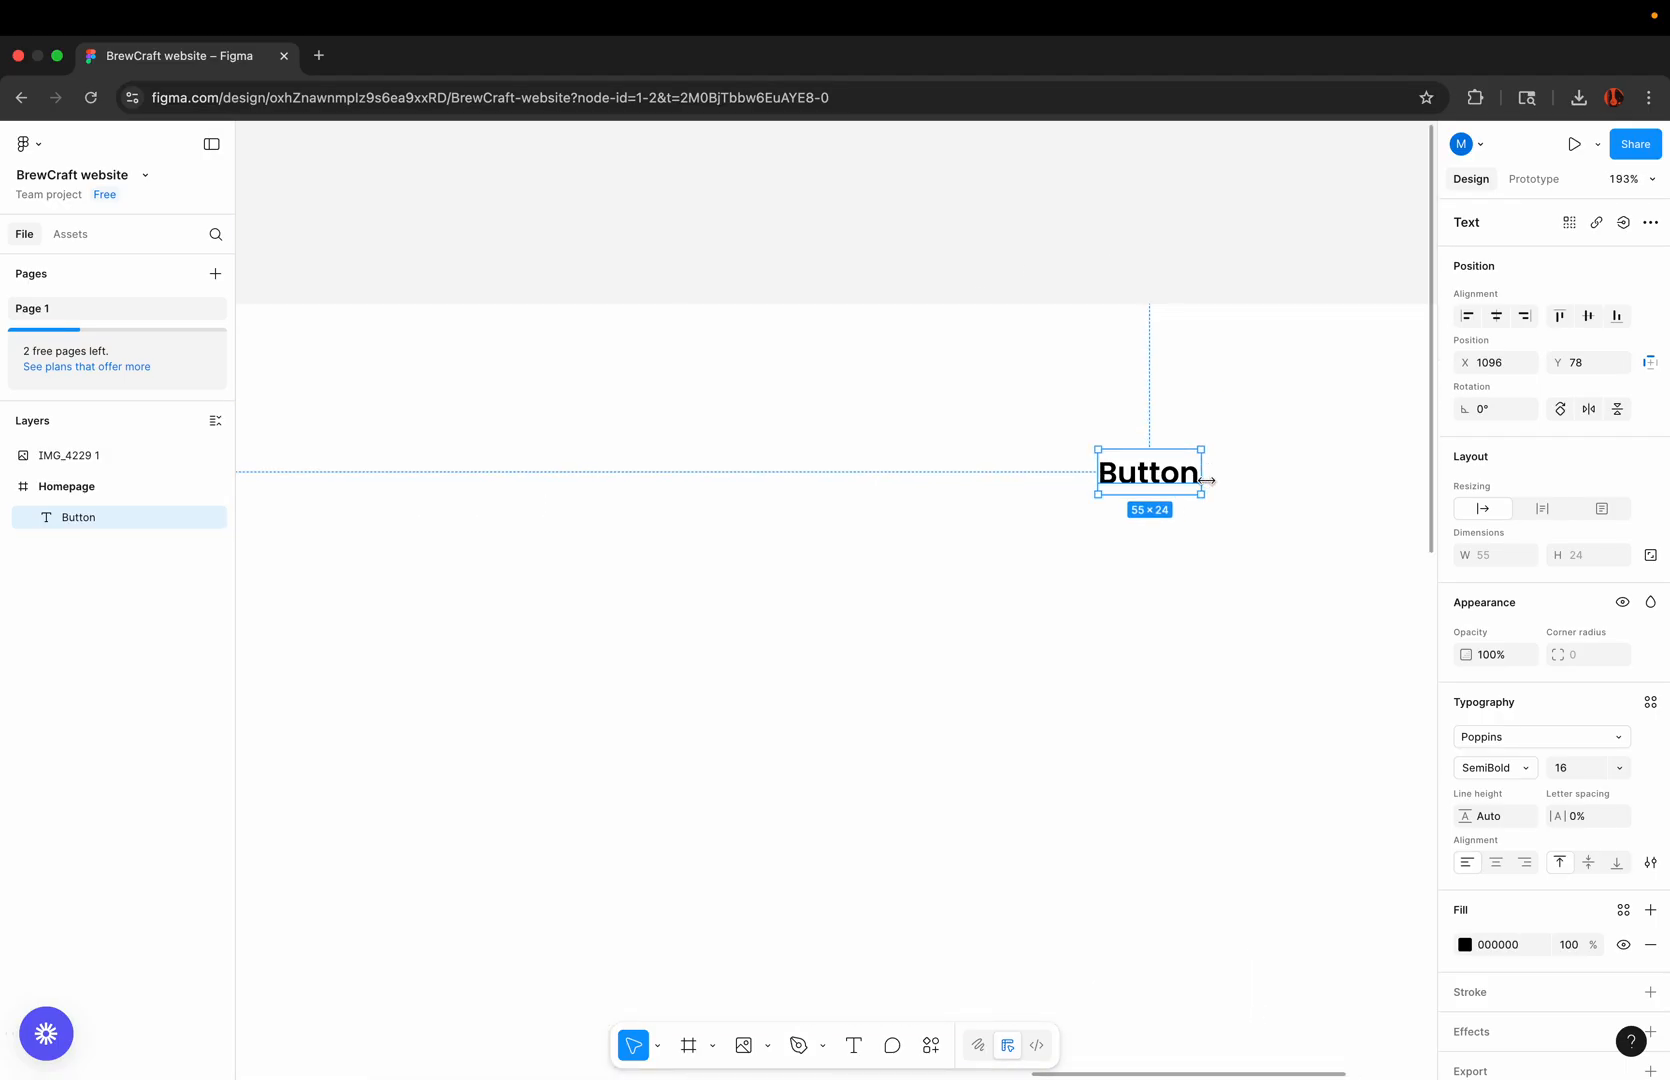
Wrap the "Button" text in its own frame and add auto layout to that frame
{"action": "scroll", "coordinate": [1206, 480], "scroll_direction": "up", "scroll_amount": 4}
{"action": "scroll", "coordinate": [1208, 484], "scroll_direction": "right", "scroll_amount": 5}
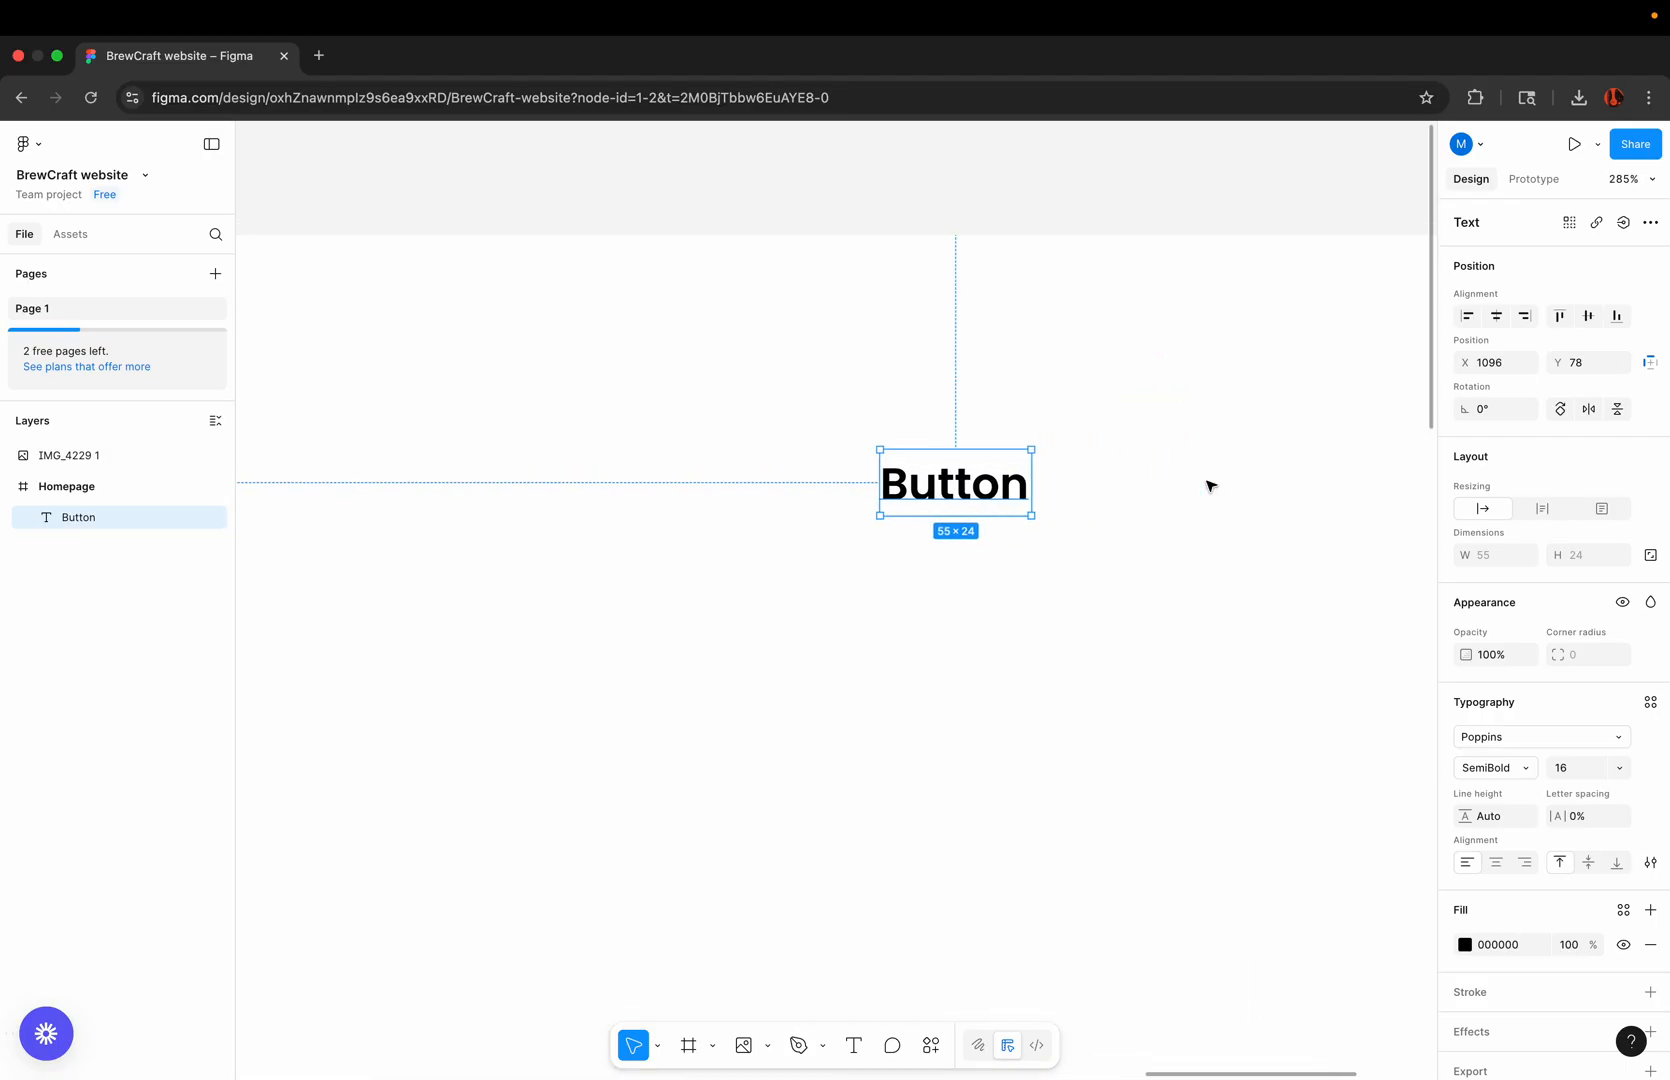
{"action": "left_click", "coordinate": [1085, 477]}
{"action": "left_click", "coordinate": [983, 493]}
{"action": "right_click", "coordinate": [965, 490]}
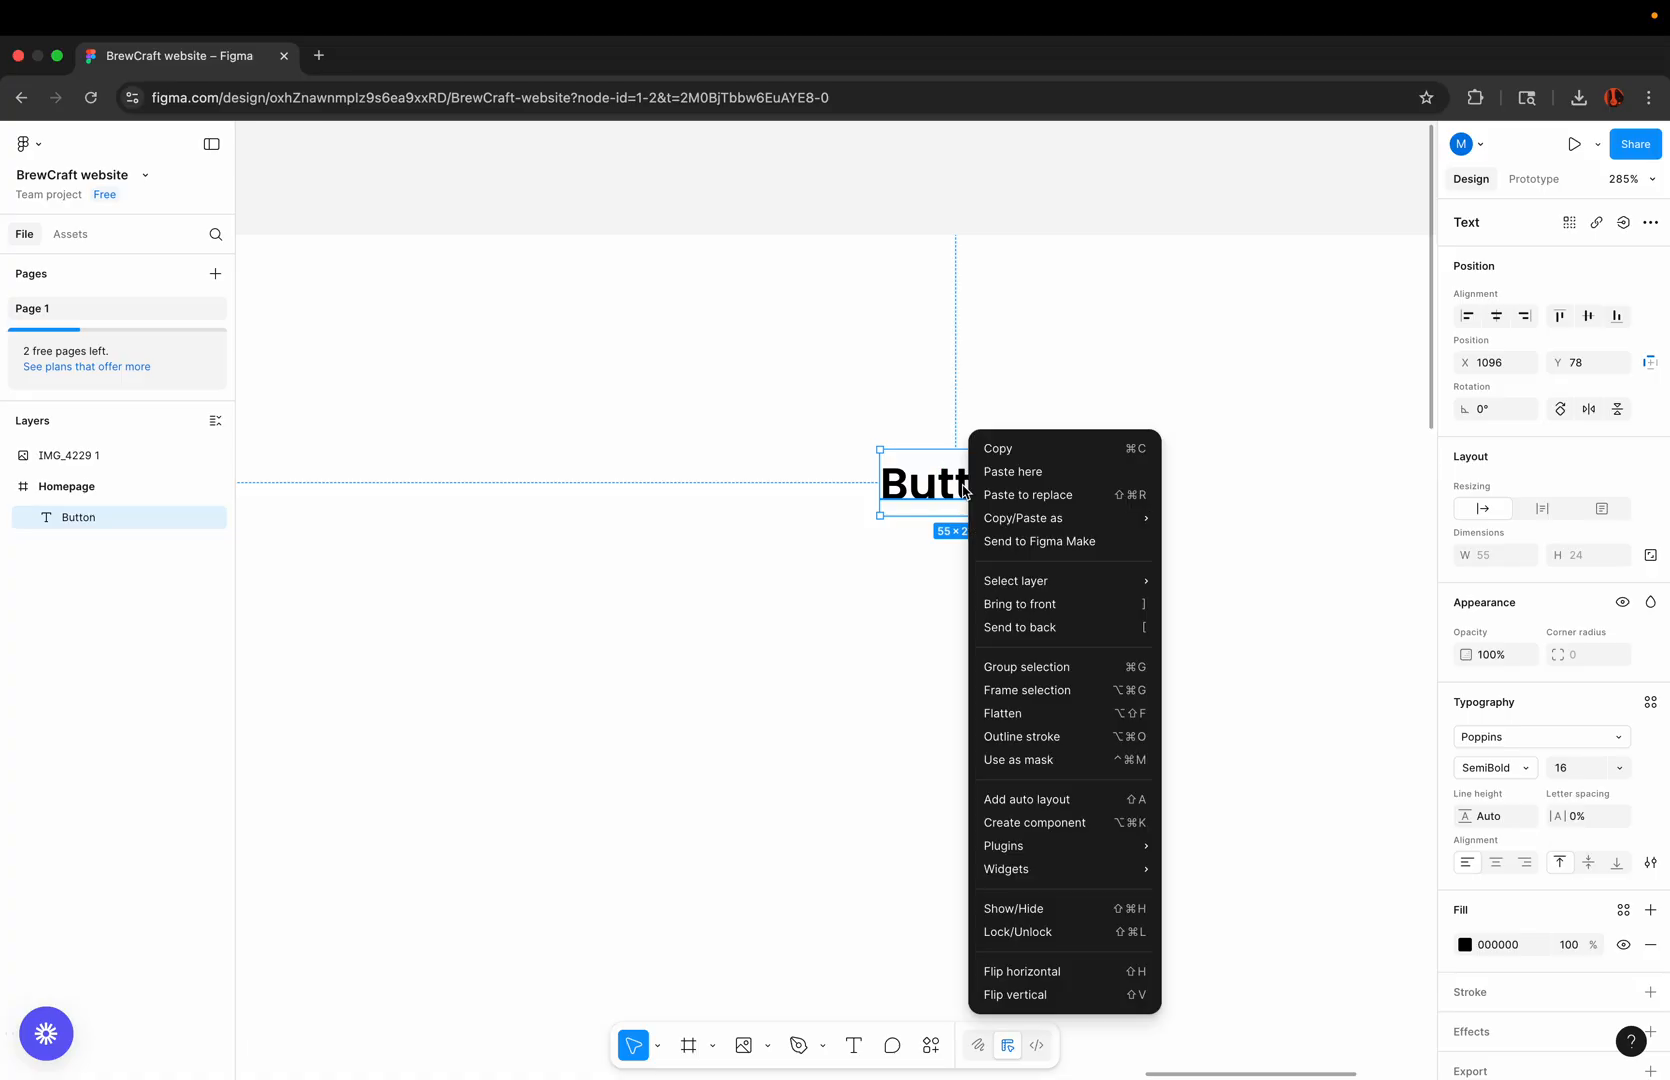
{"action": "left_click", "coordinate": [1005, 698]}
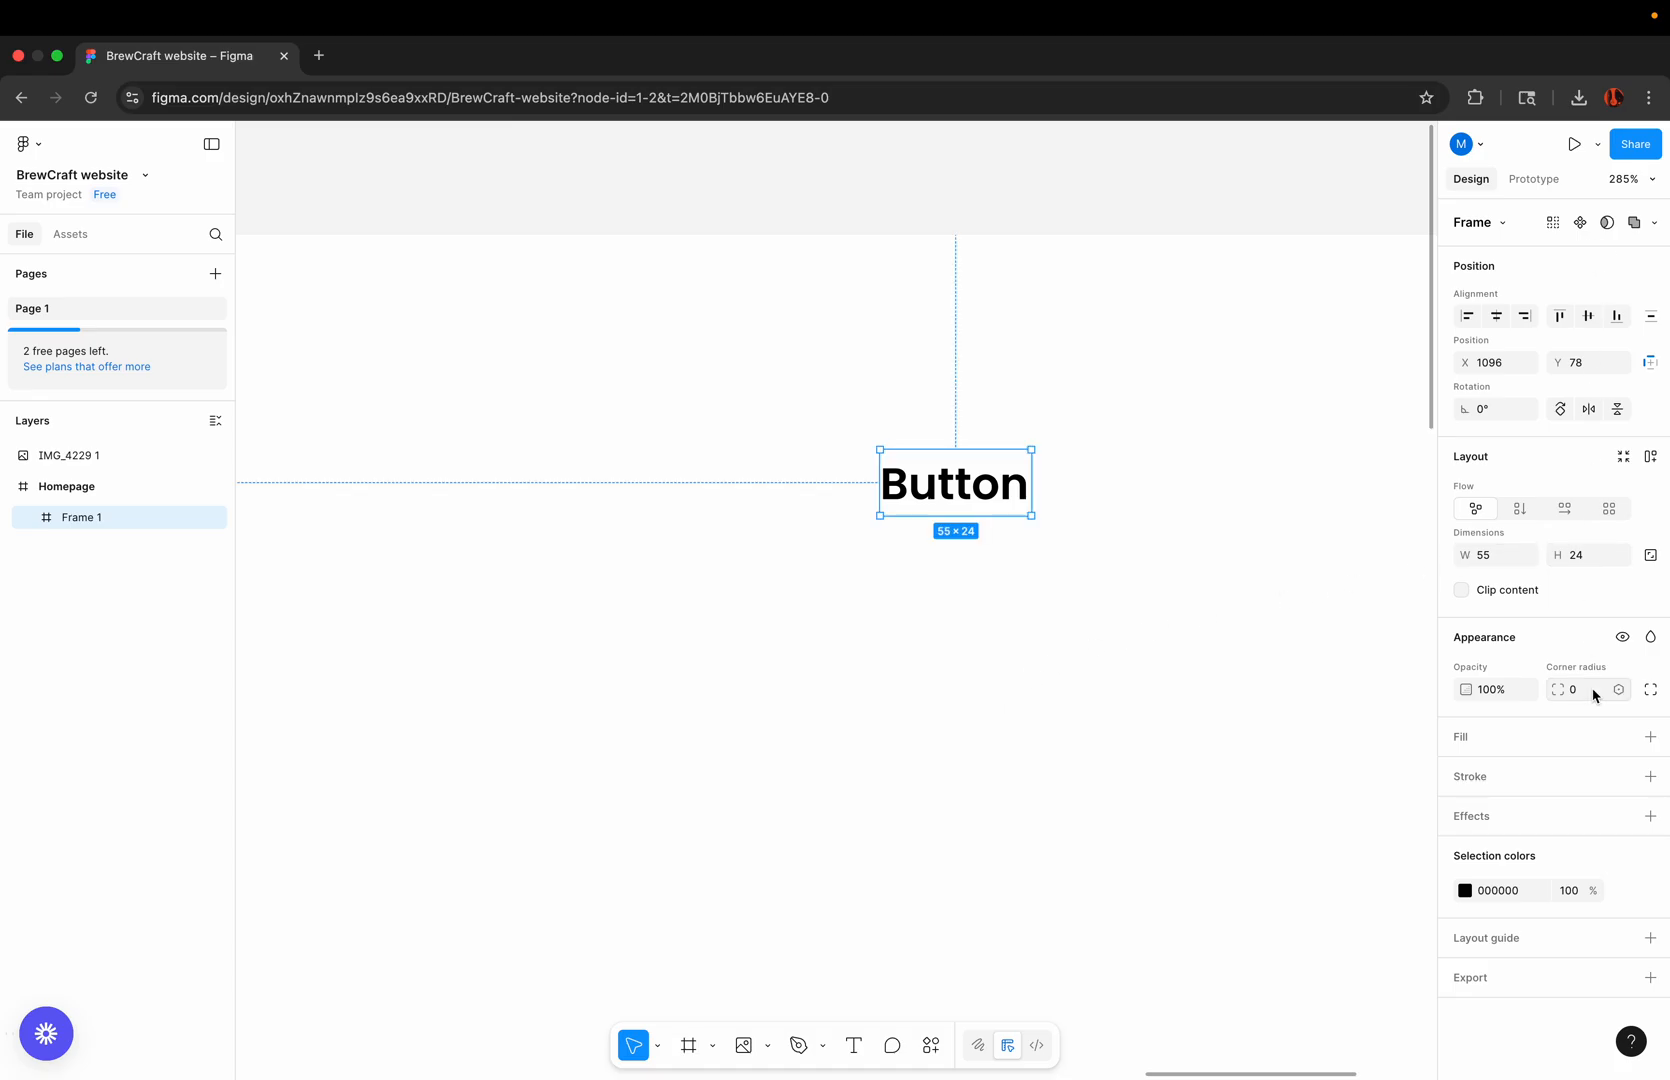
{"action": "left_click", "coordinate": [1650, 457]}
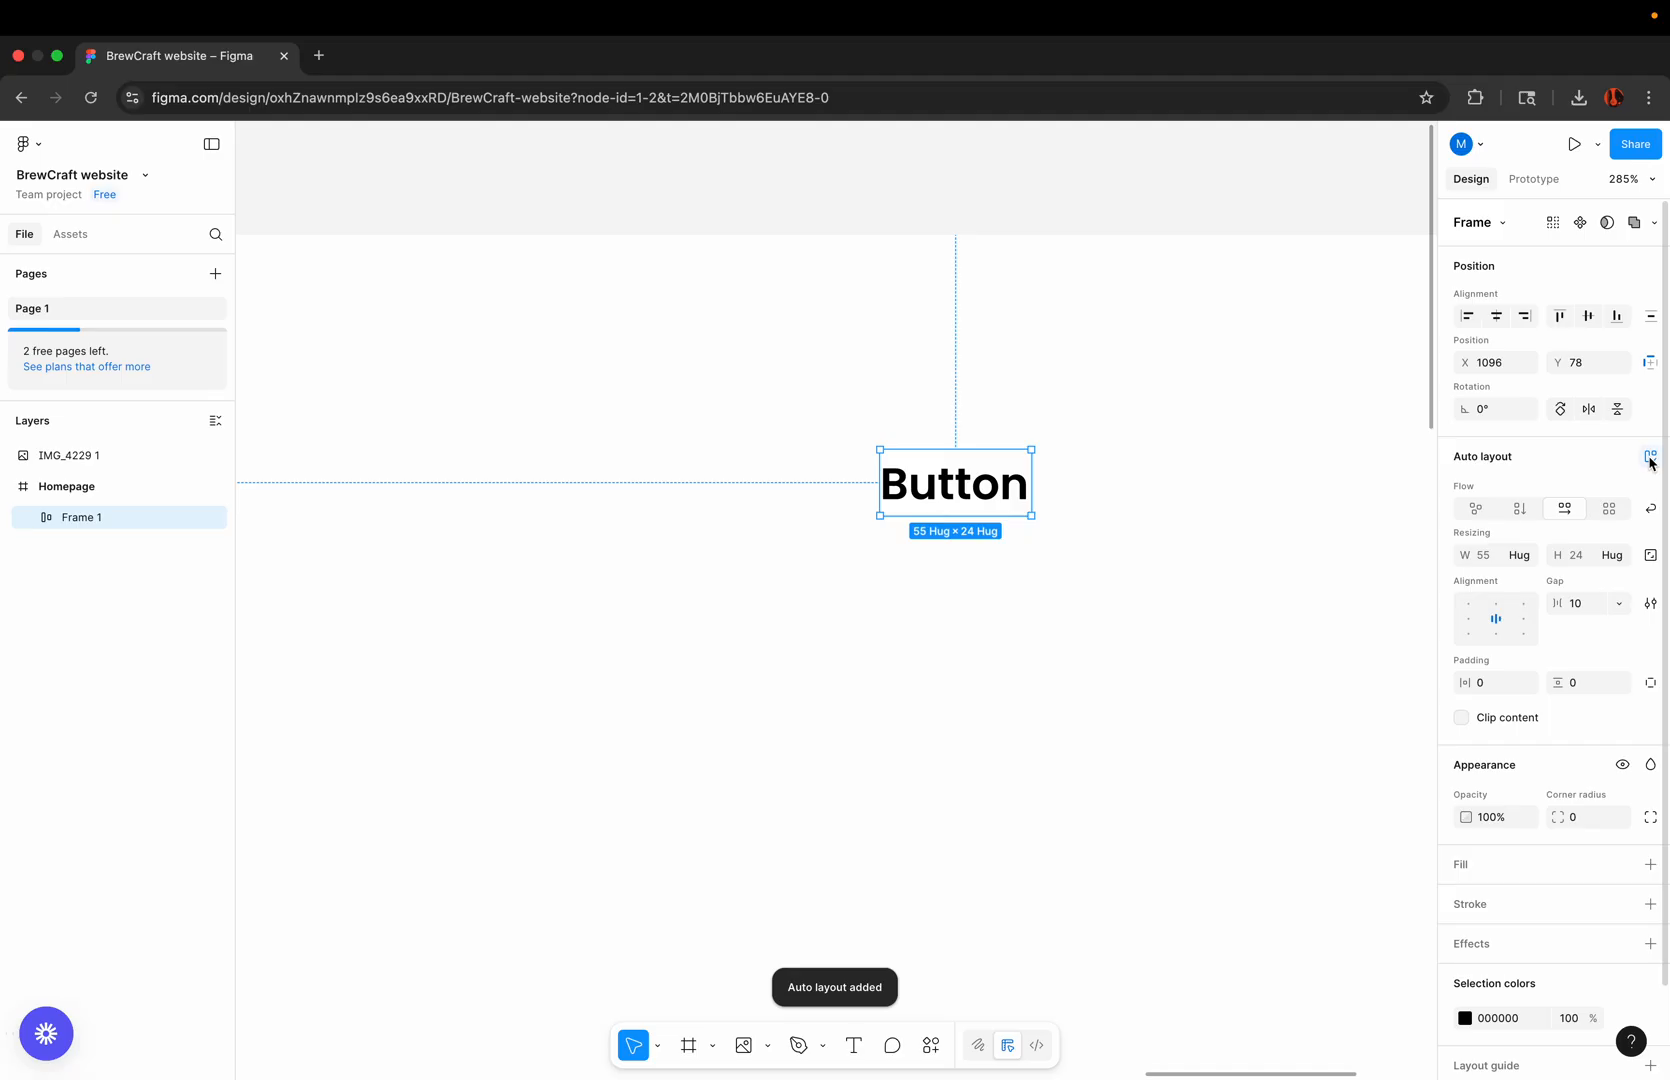
Set the horizontal padding of the button's auto layout frame to 24
{"action": "left_click", "coordinate": [1485, 688]}
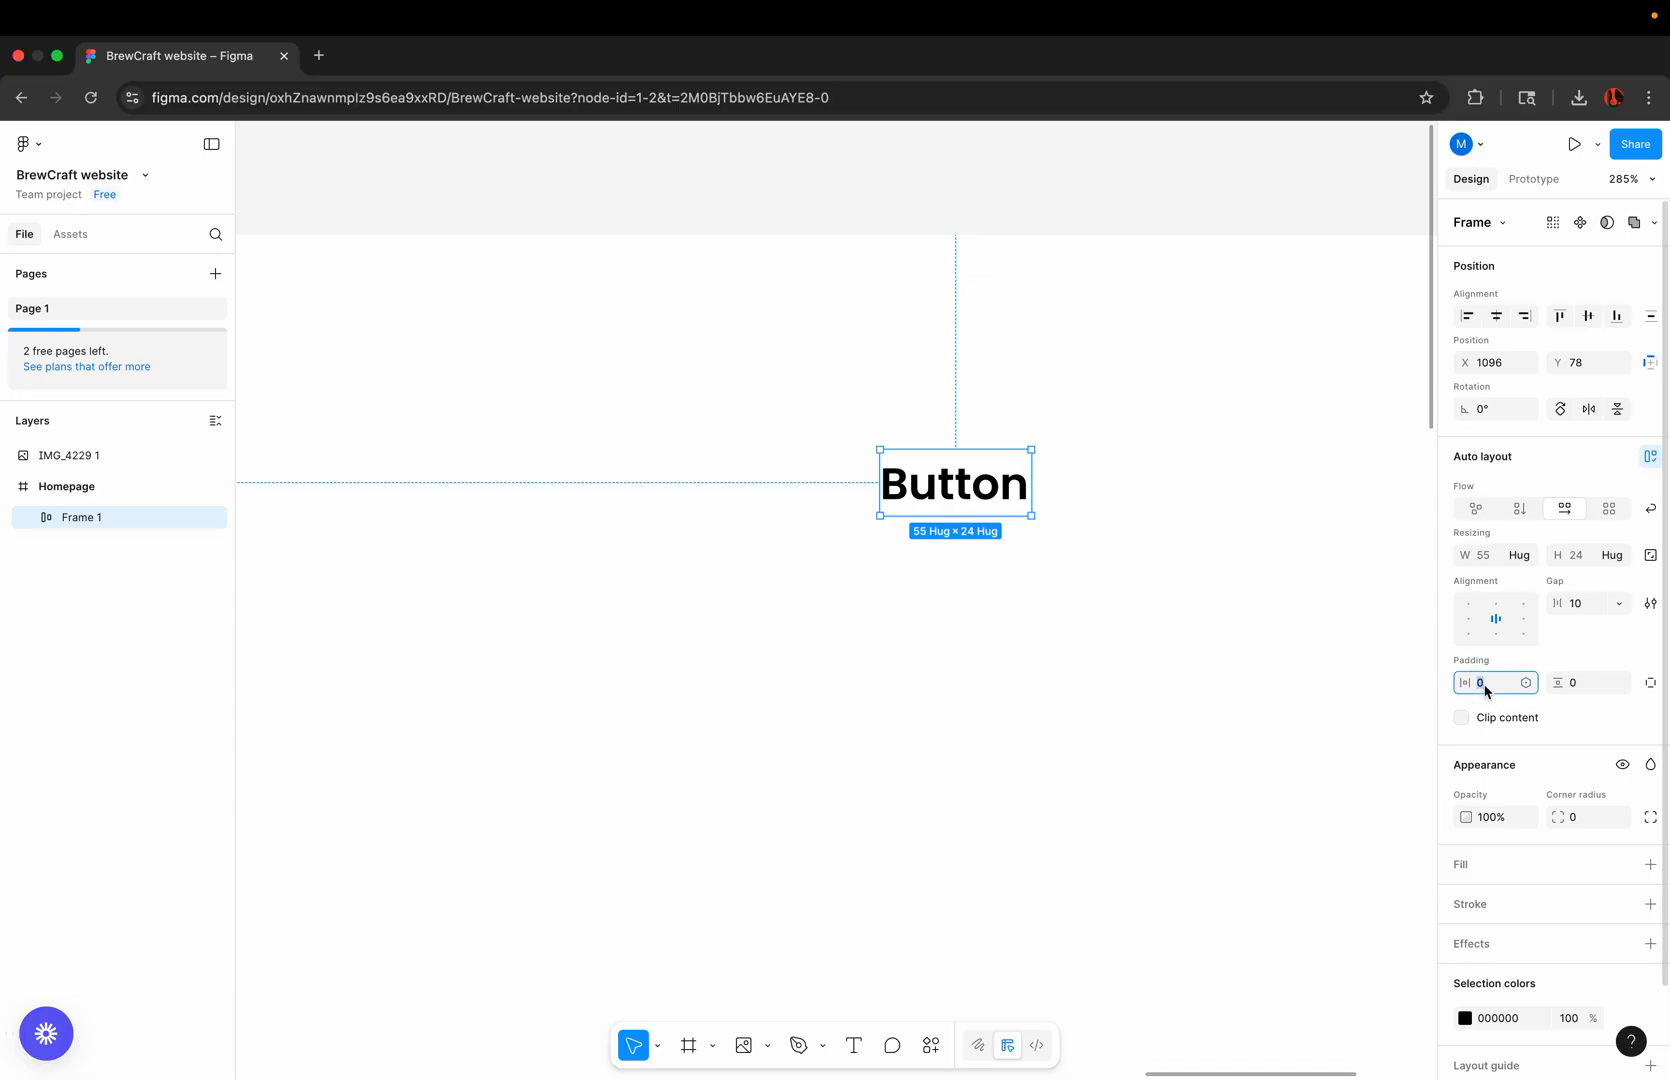
{"action": "type", "text": "24"}
{"action": "key", "text": "Return"}
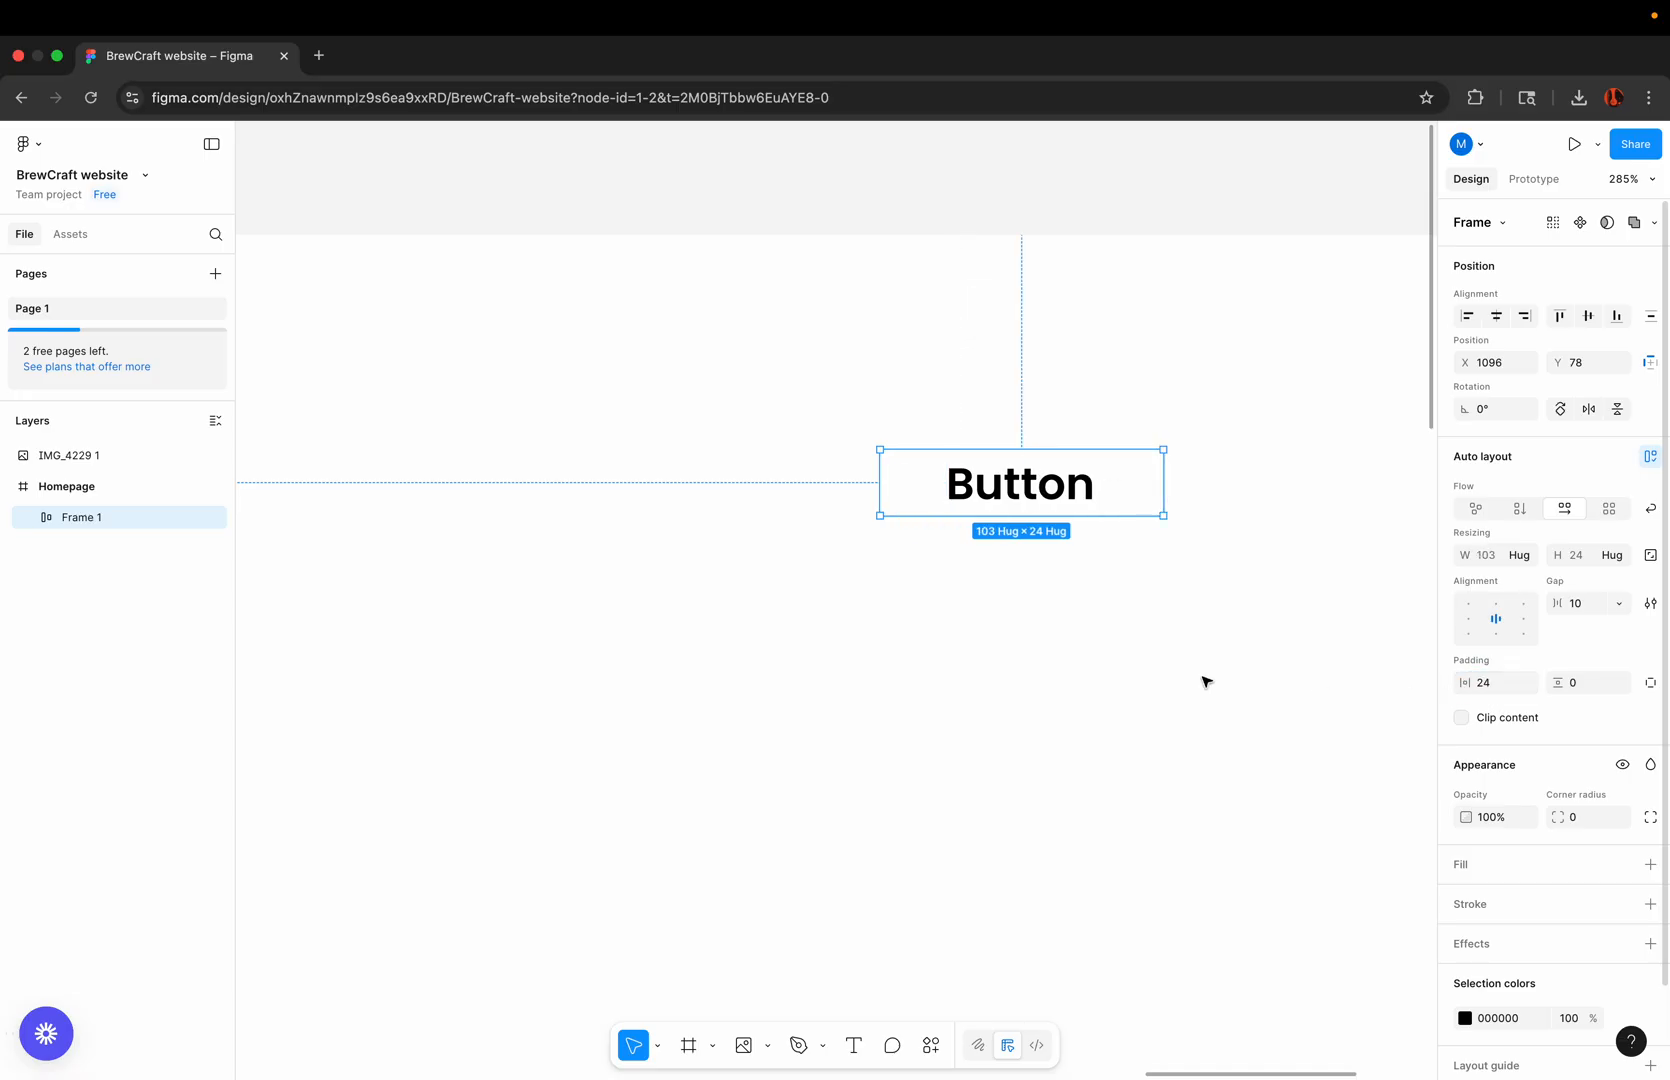
{"action": "scroll", "coordinate": [1040, 498], "scroll_direction": "down", "scroll_amount": 6}
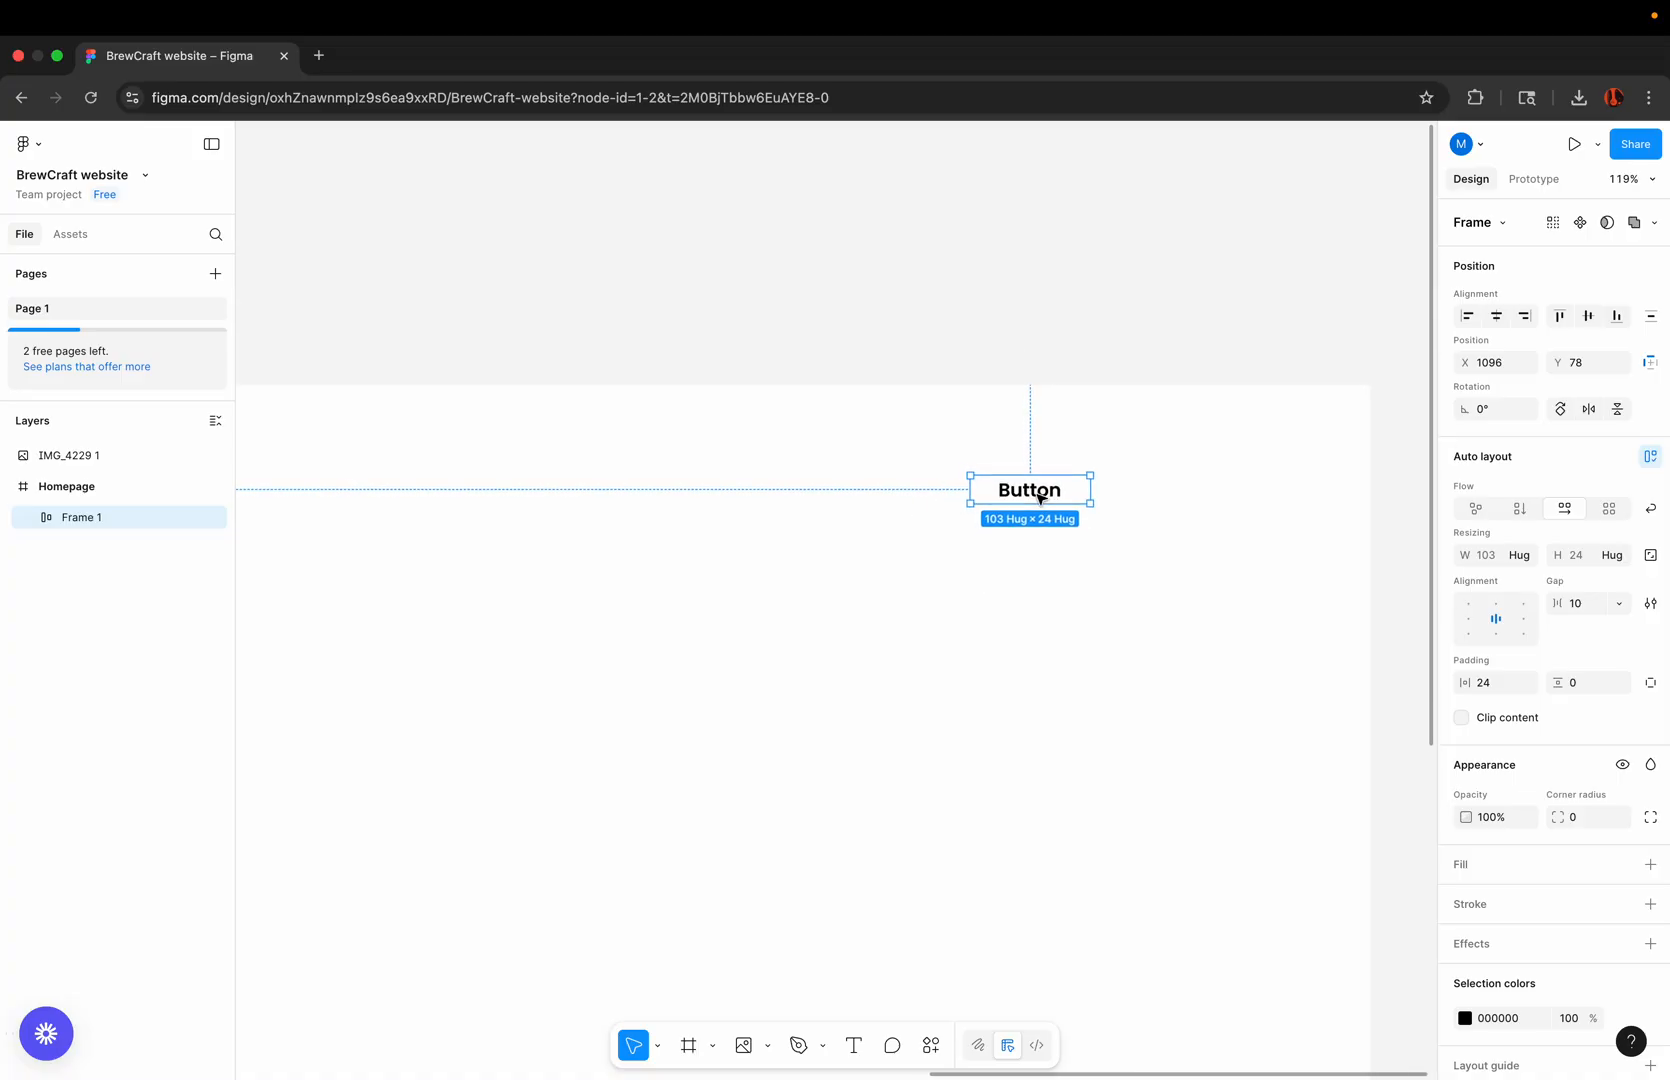
Try a vertical padding of 4 on the button's auto layout frame
{"action": "scroll", "coordinate": [1040, 498], "scroll_direction": "up", "scroll_amount": 3}
{"action": "left_click", "coordinate": [1585, 685]}
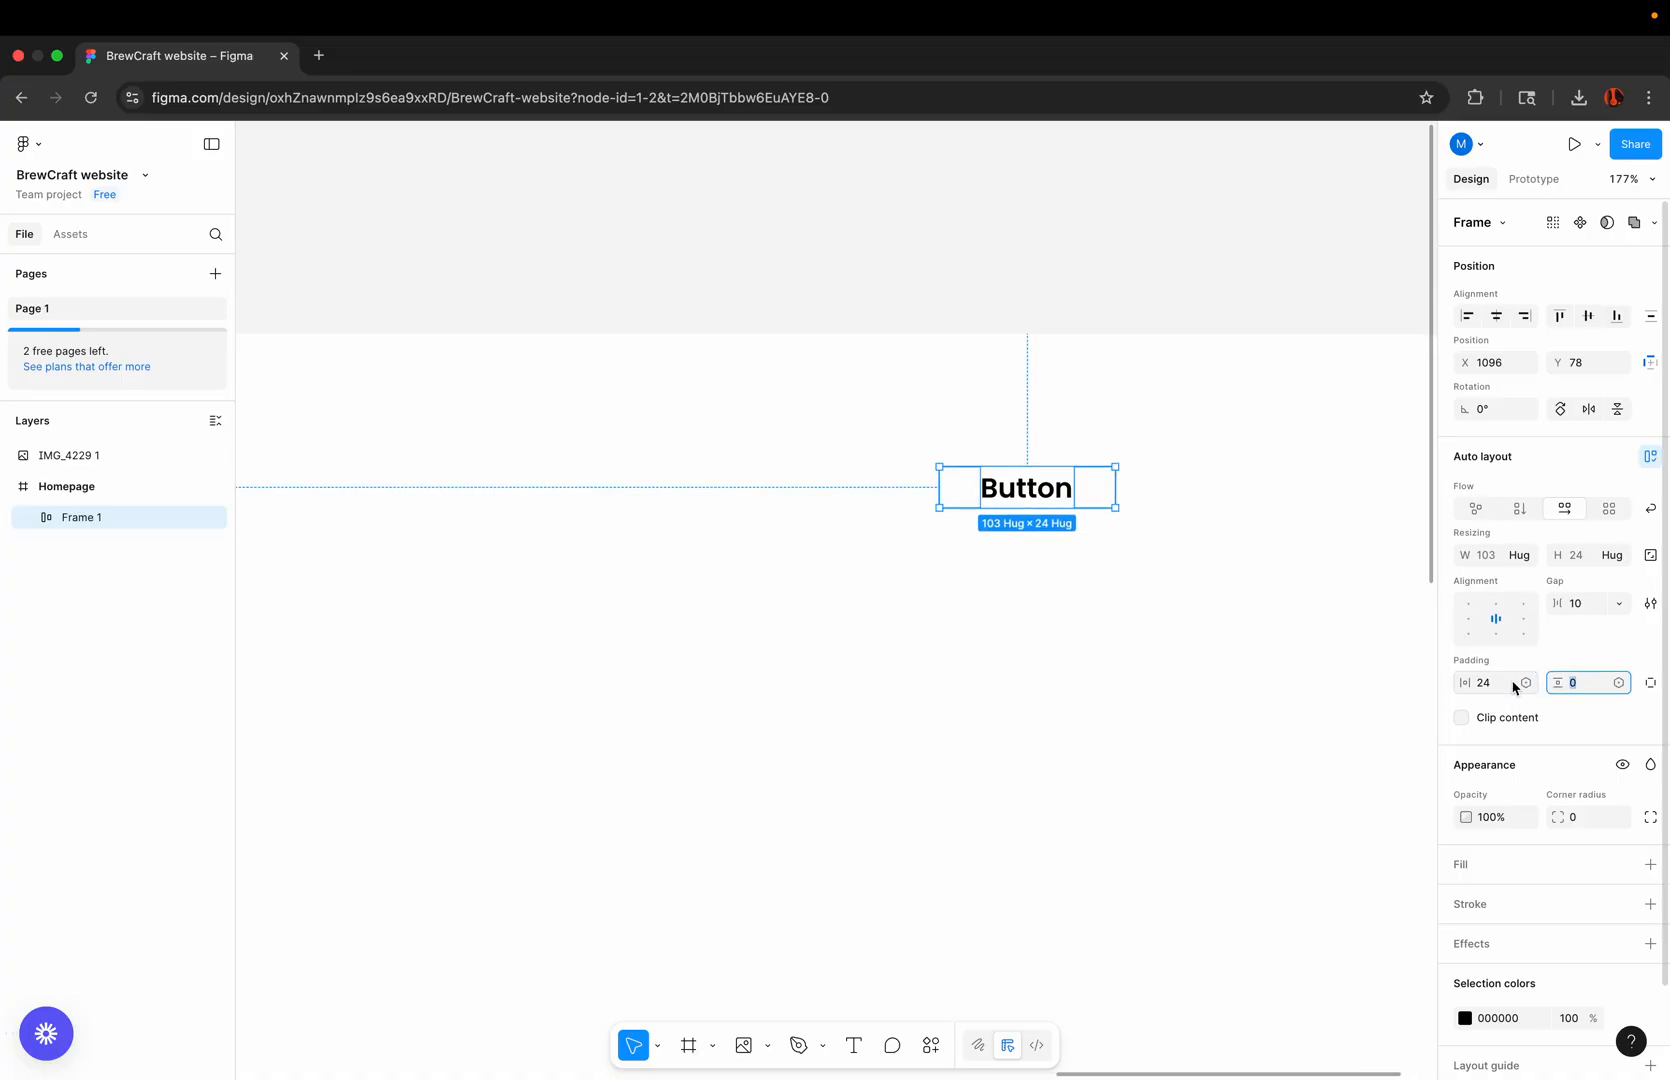
{"action": "type", "text": "4"}
{"action": "key", "text": "Return"}
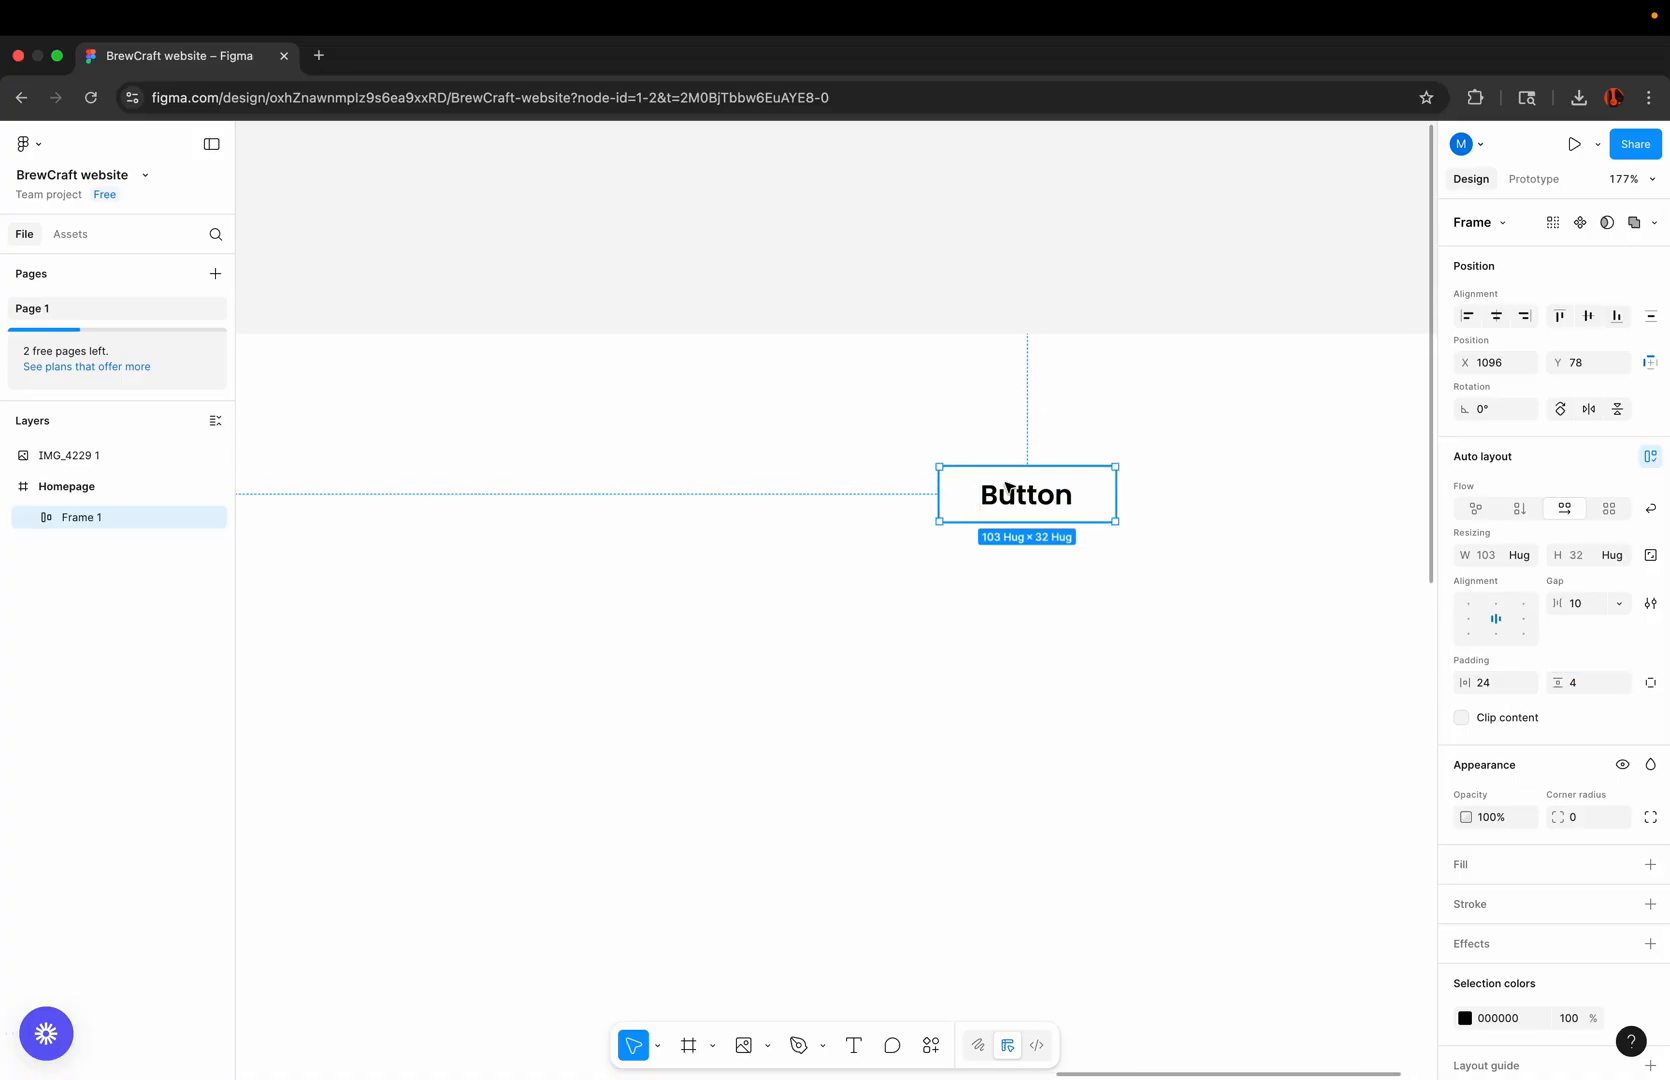
Set the vertical padding of the button's auto layout frame to 8
{"action": "left_click", "coordinate": [1577, 682]}
{"action": "type", "text": "8"}
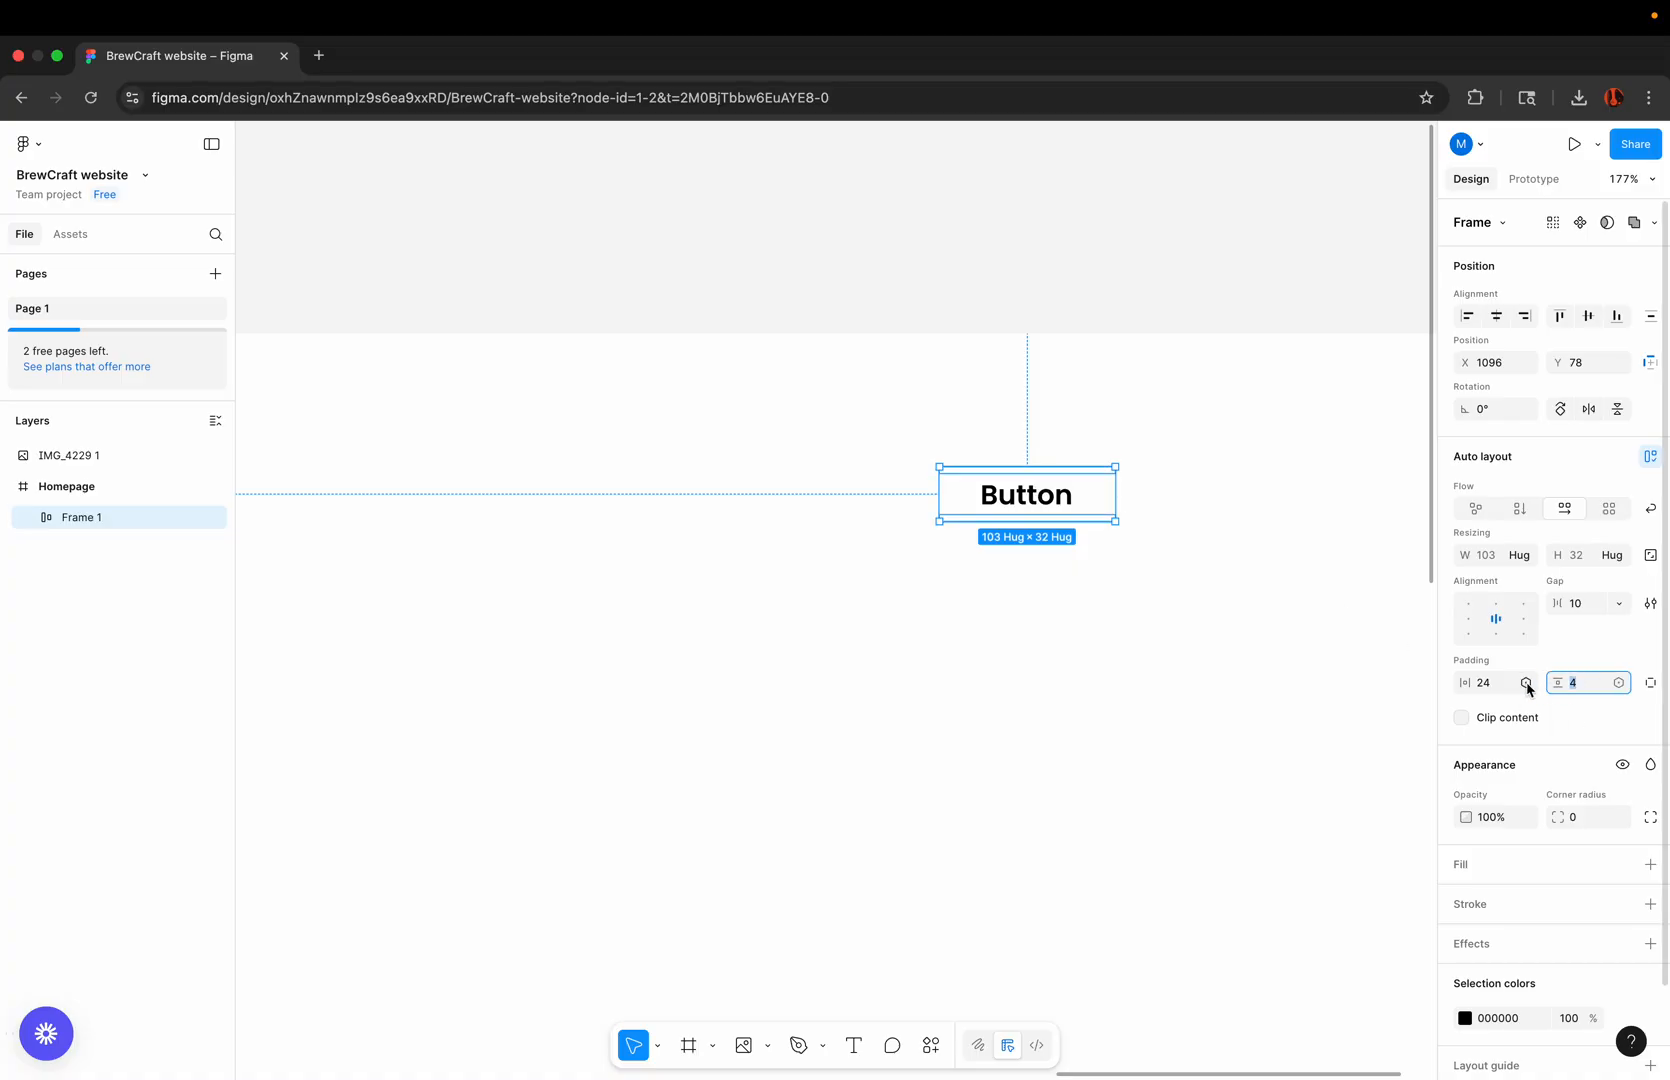
{"action": "key", "text": "Return"}
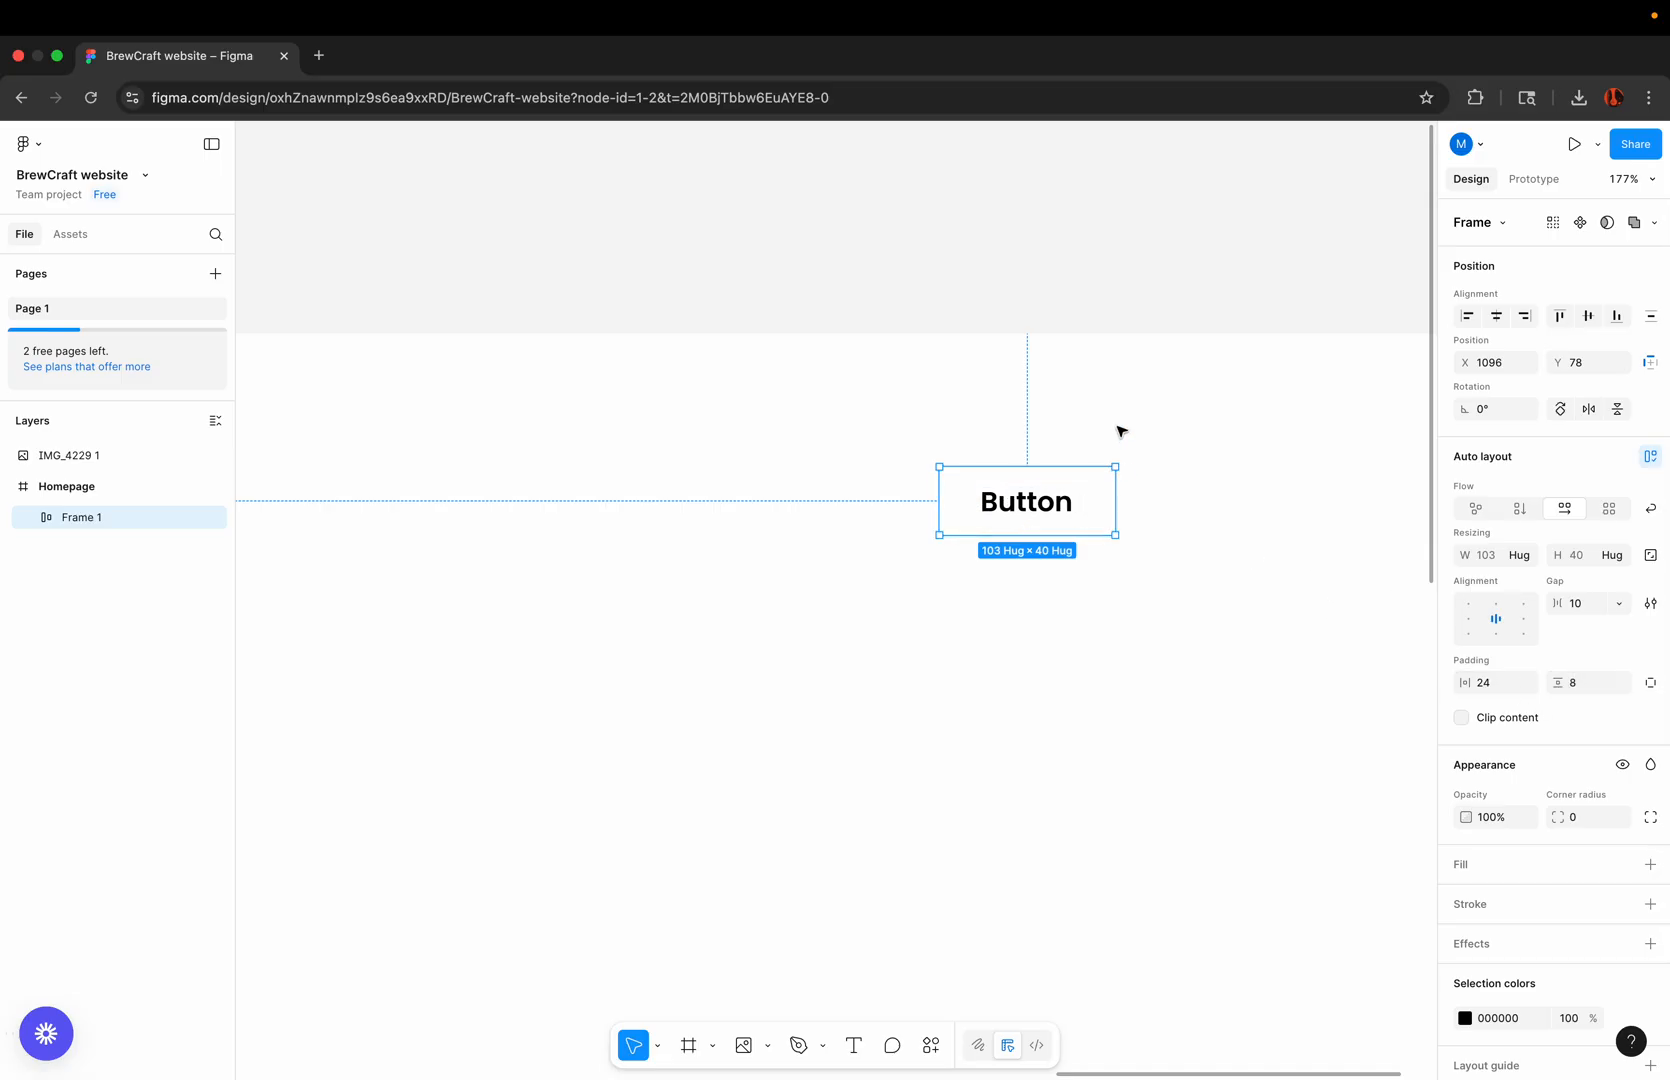
Fill the button frame with gray D4D4D4 and round its corners with a radius of 4
{"action": "scroll", "coordinate": [979, 507], "scroll_direction": "up", "scroll_amount": 2}
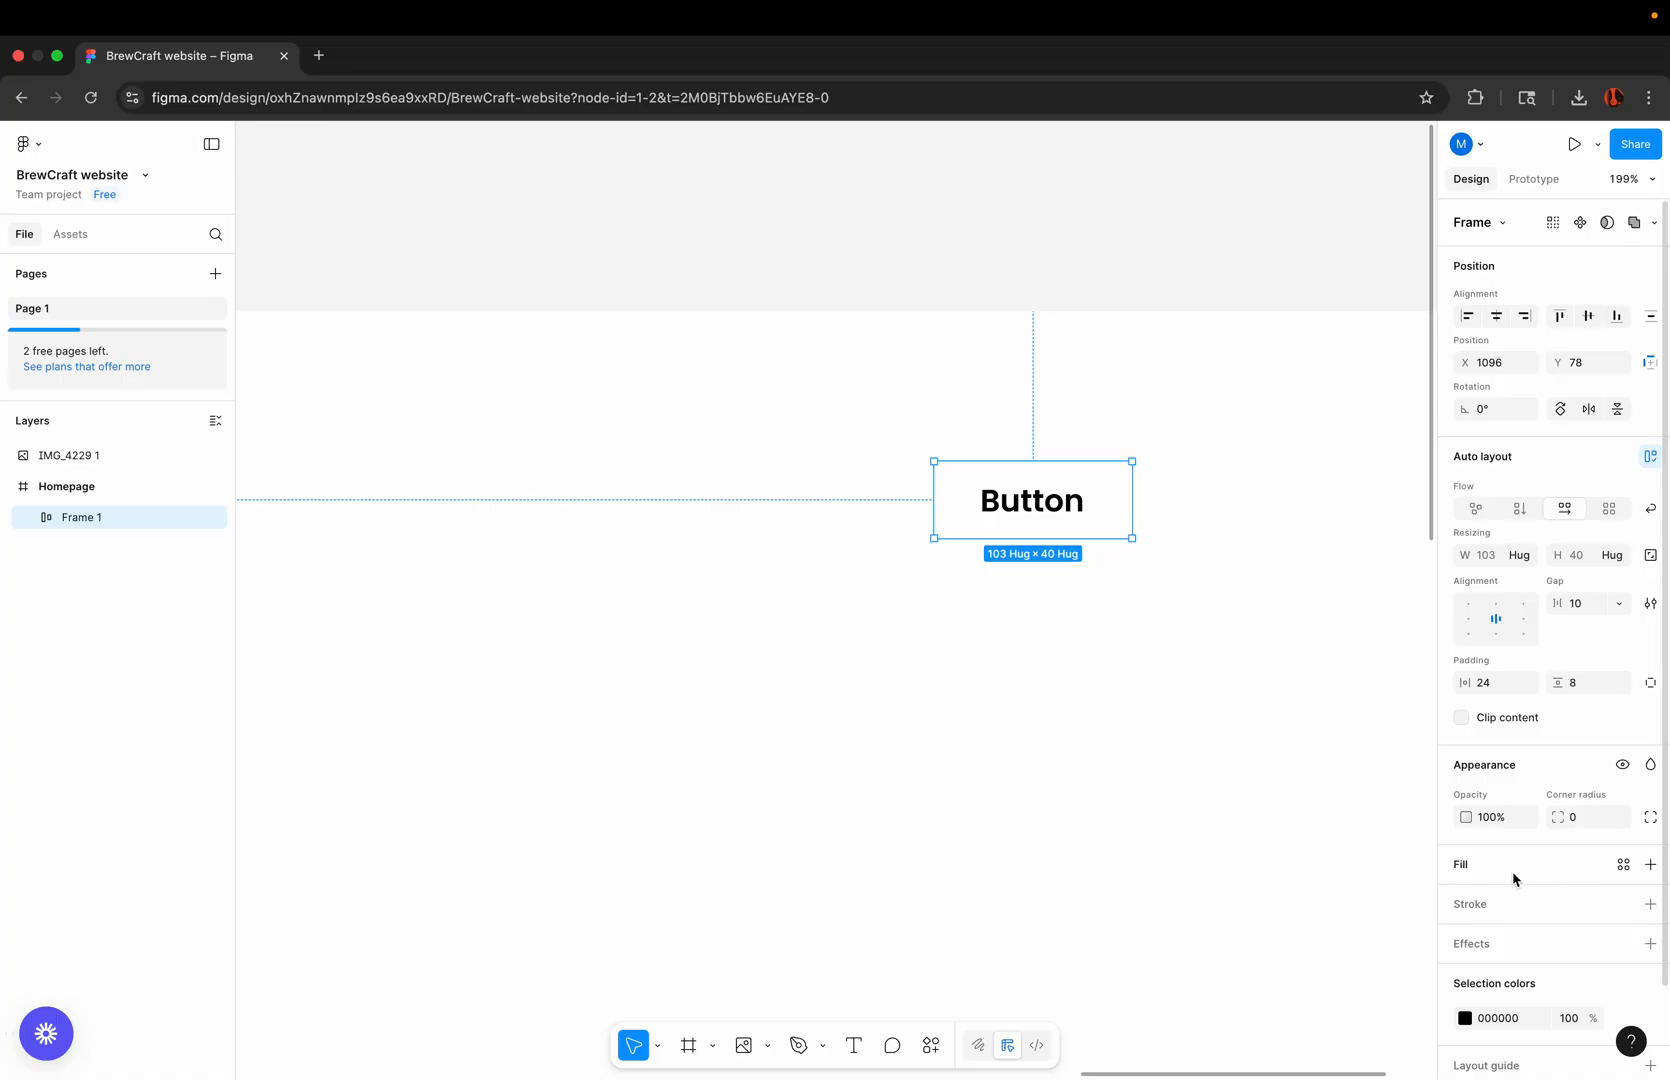
{"action": "left_click", "coordinate": [1650, 866]}
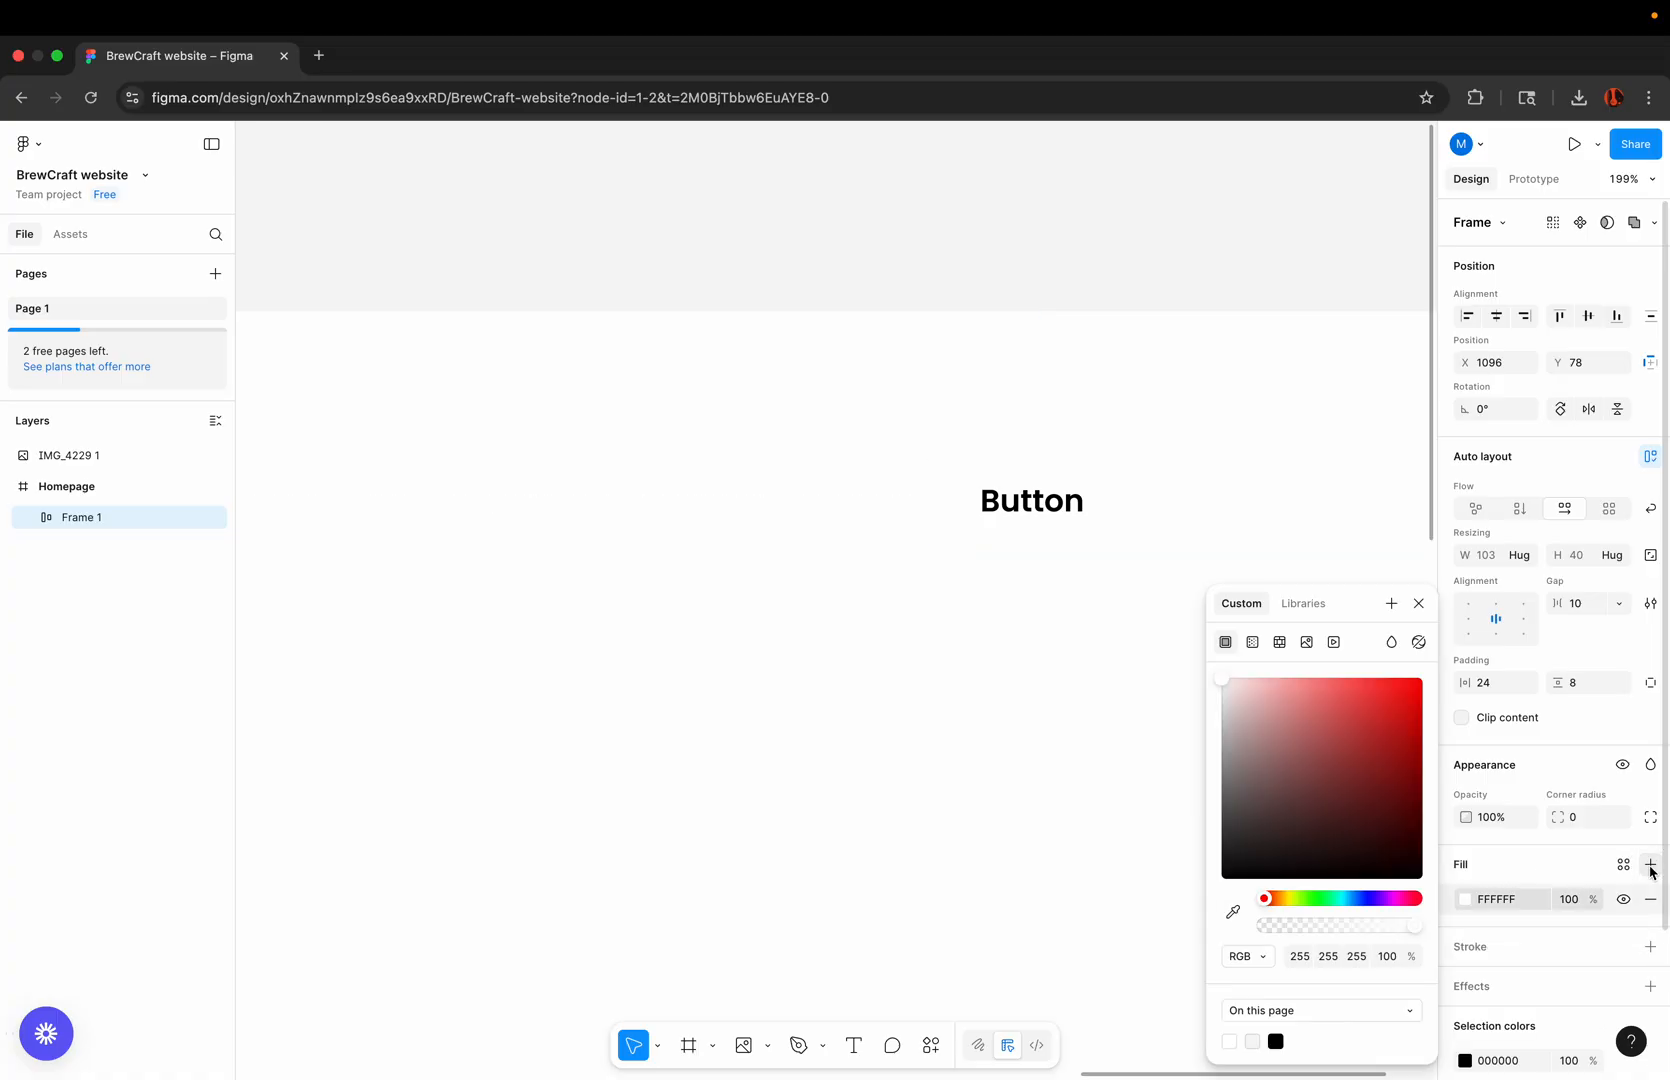
{"action": "left_click", "coordinate": [1252, 1041]}
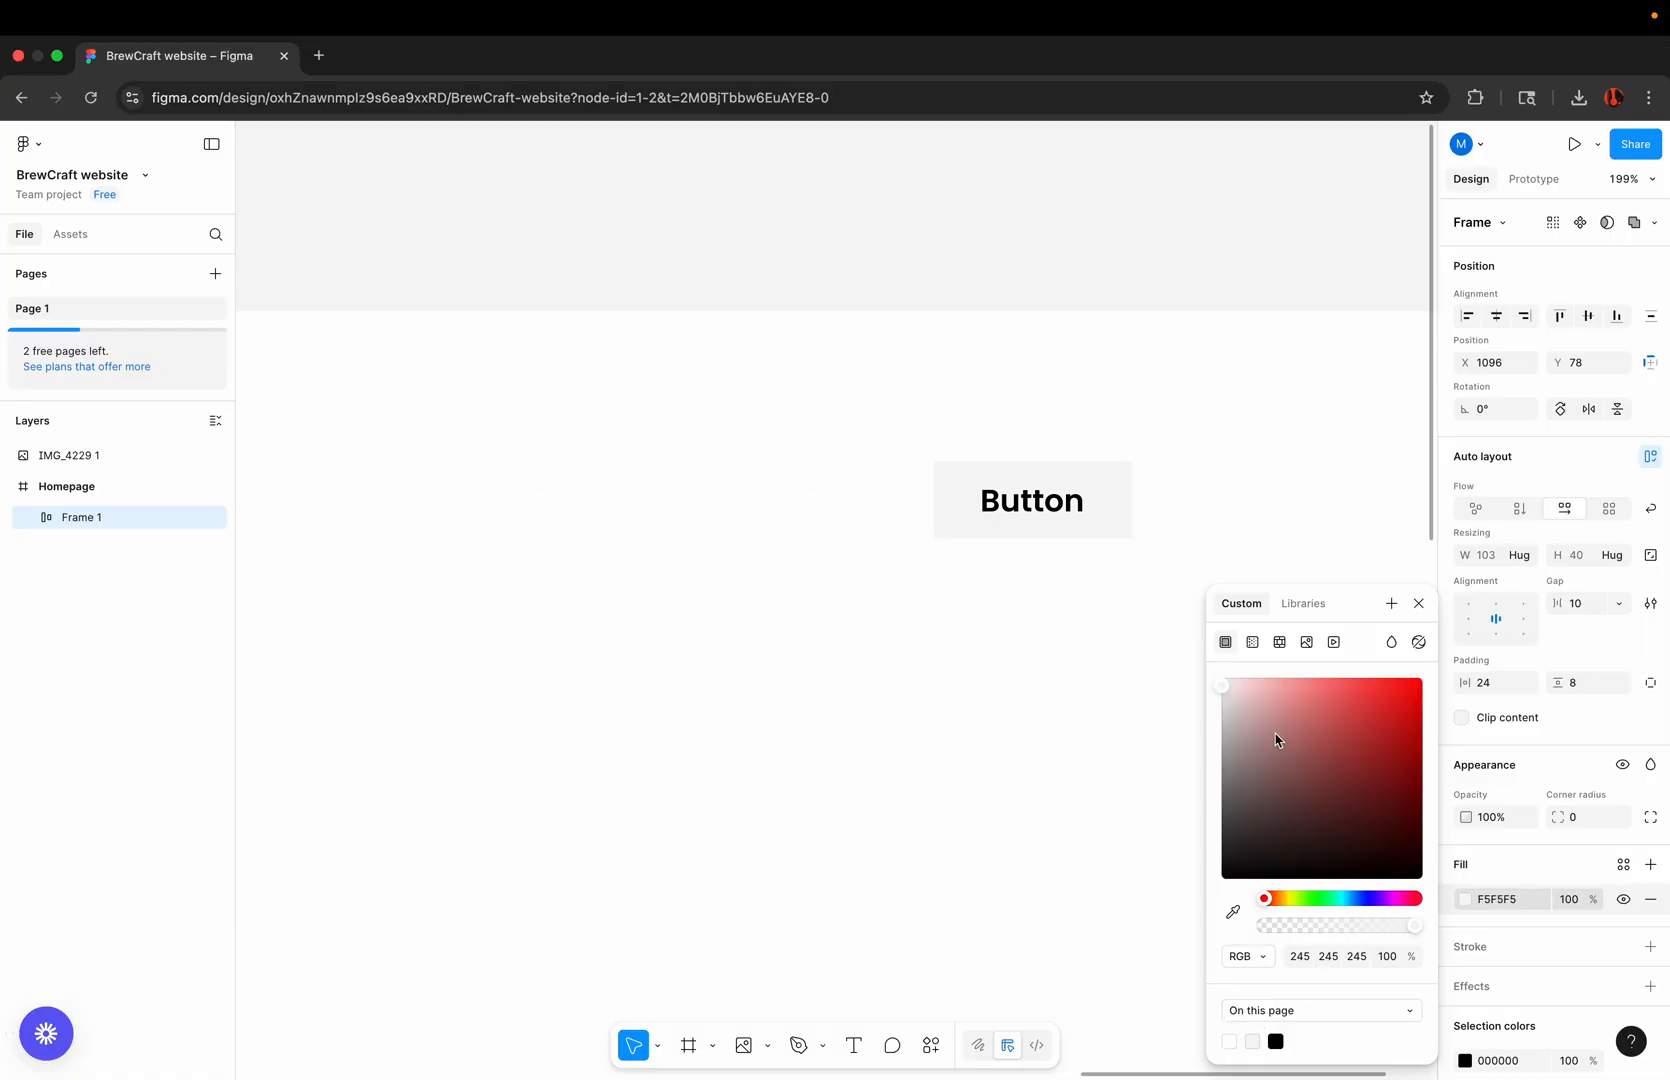
{"action": "left_click_drag", "start_coordinate": [1222, 692], "coordinate": [1218, 725]}
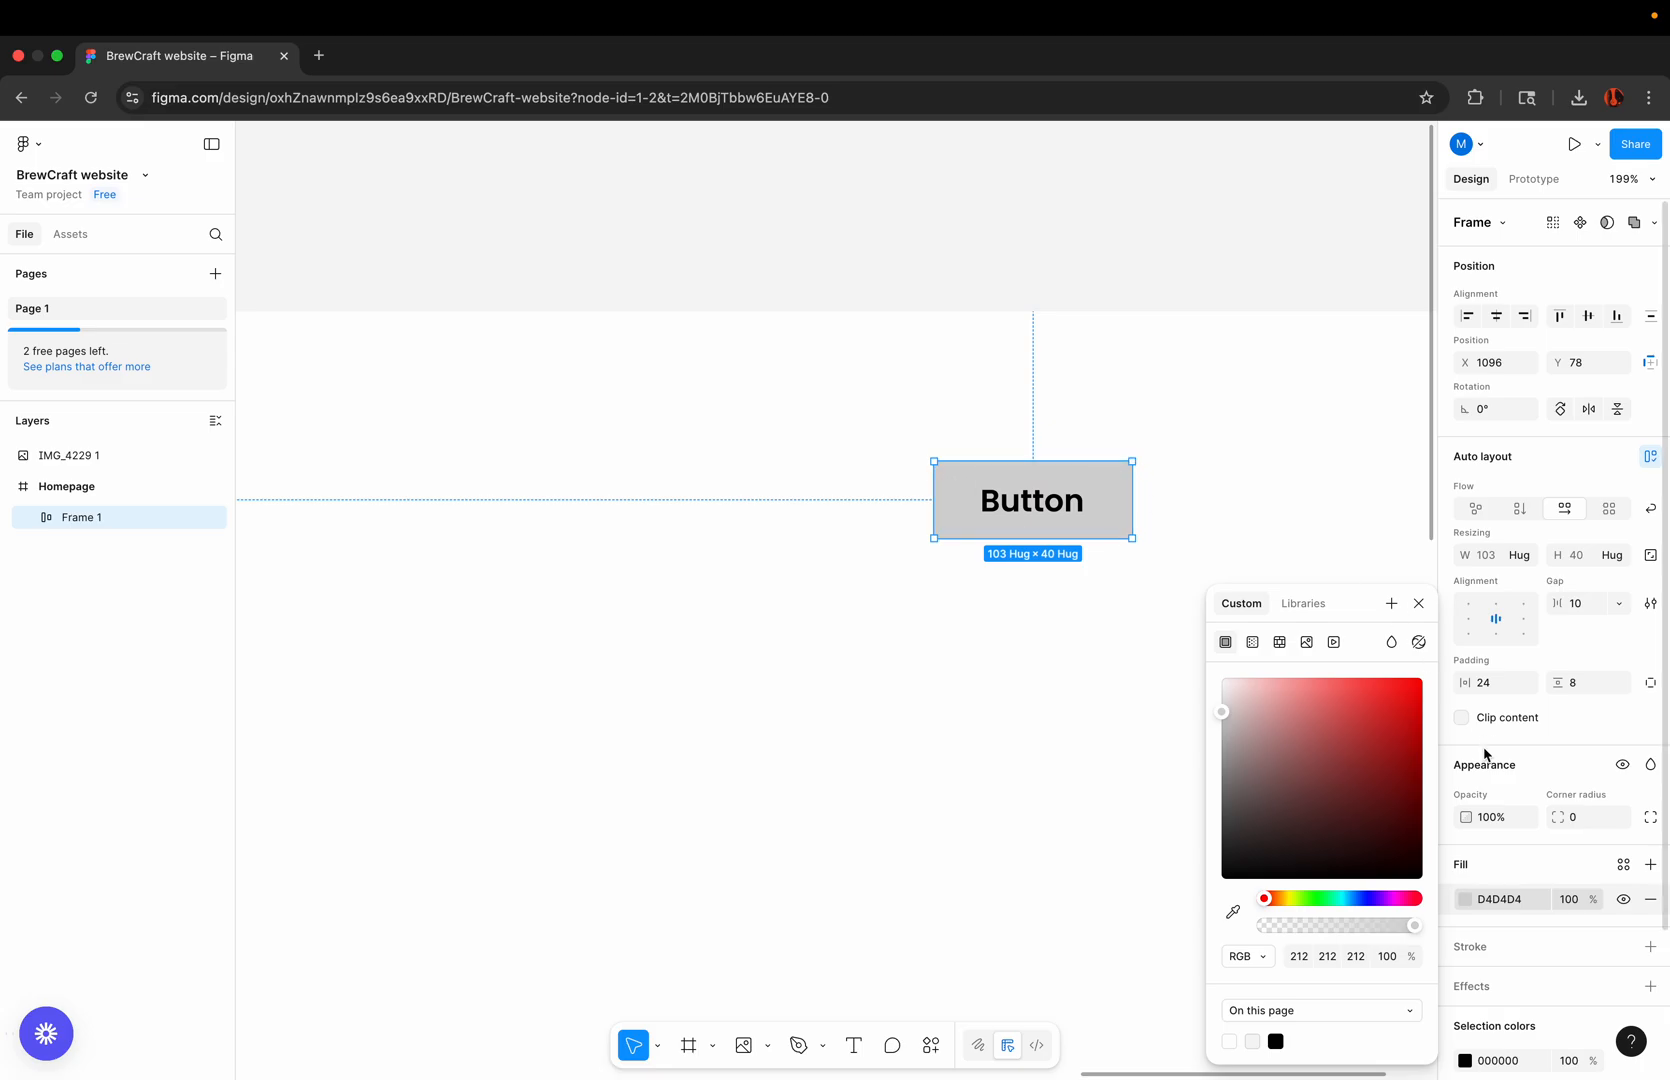
{"action": "left_click", "coordinate": [1585, 817]}
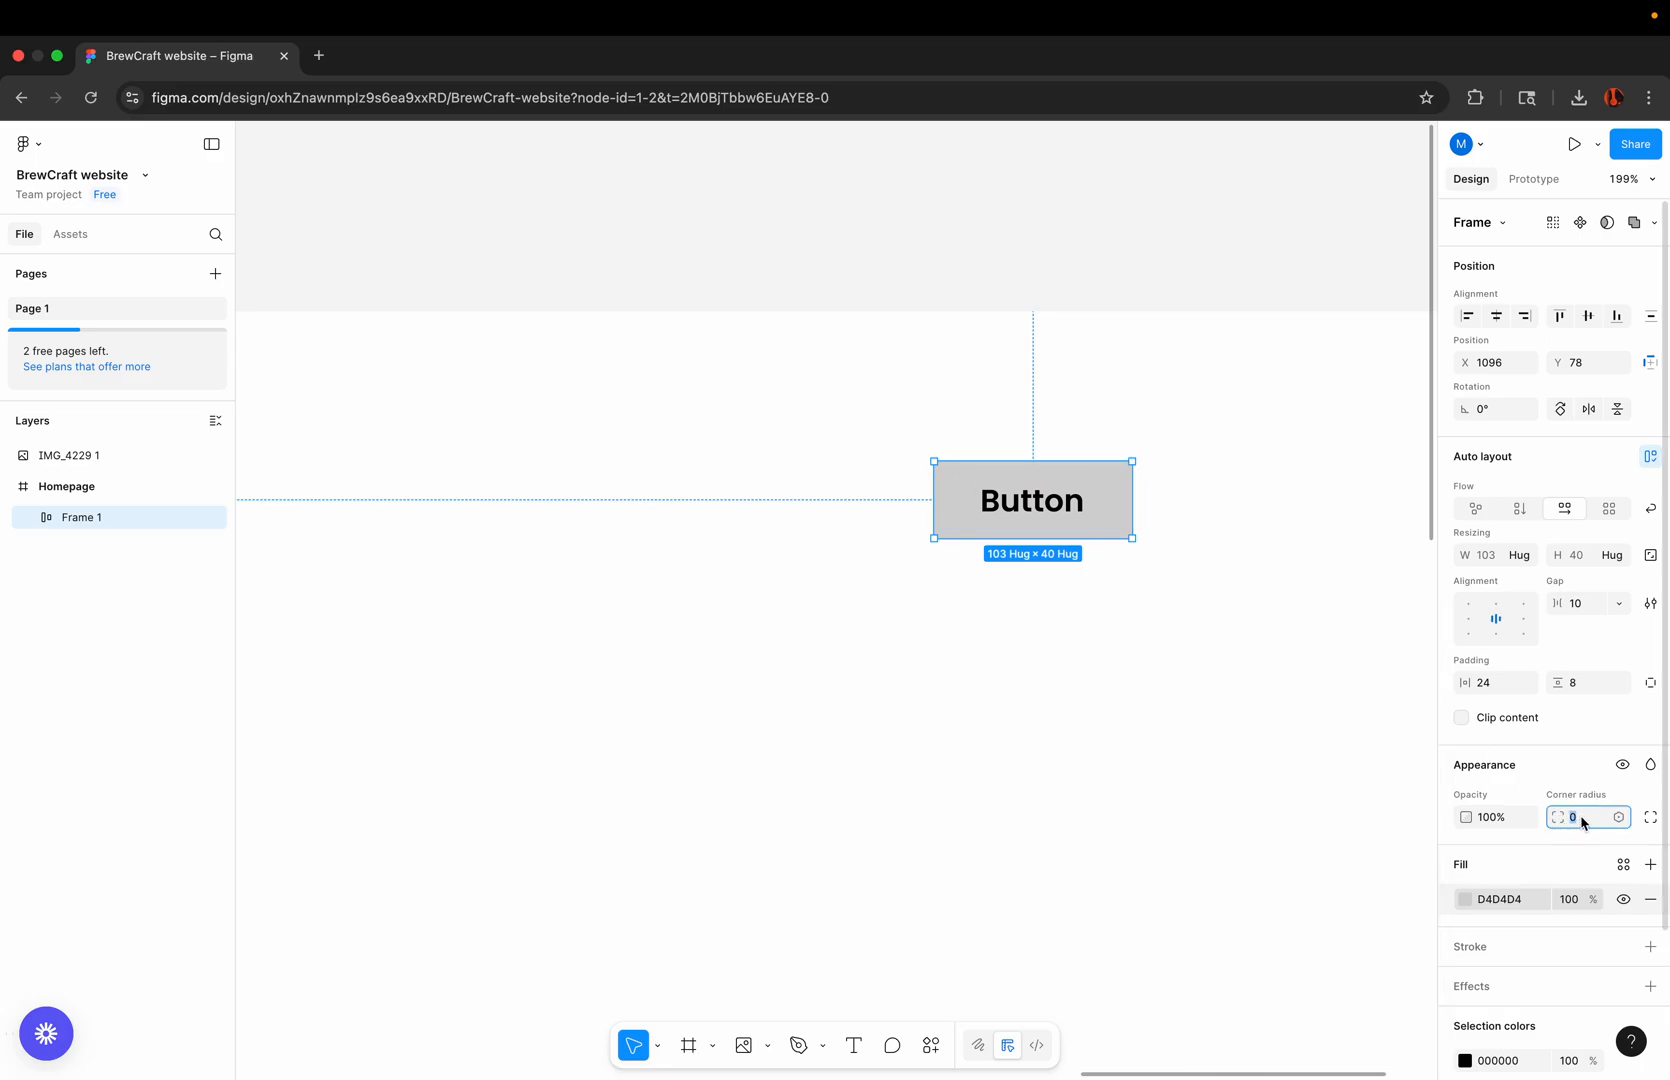
{"action": "left_click", "coordinate": [1000, 690]}
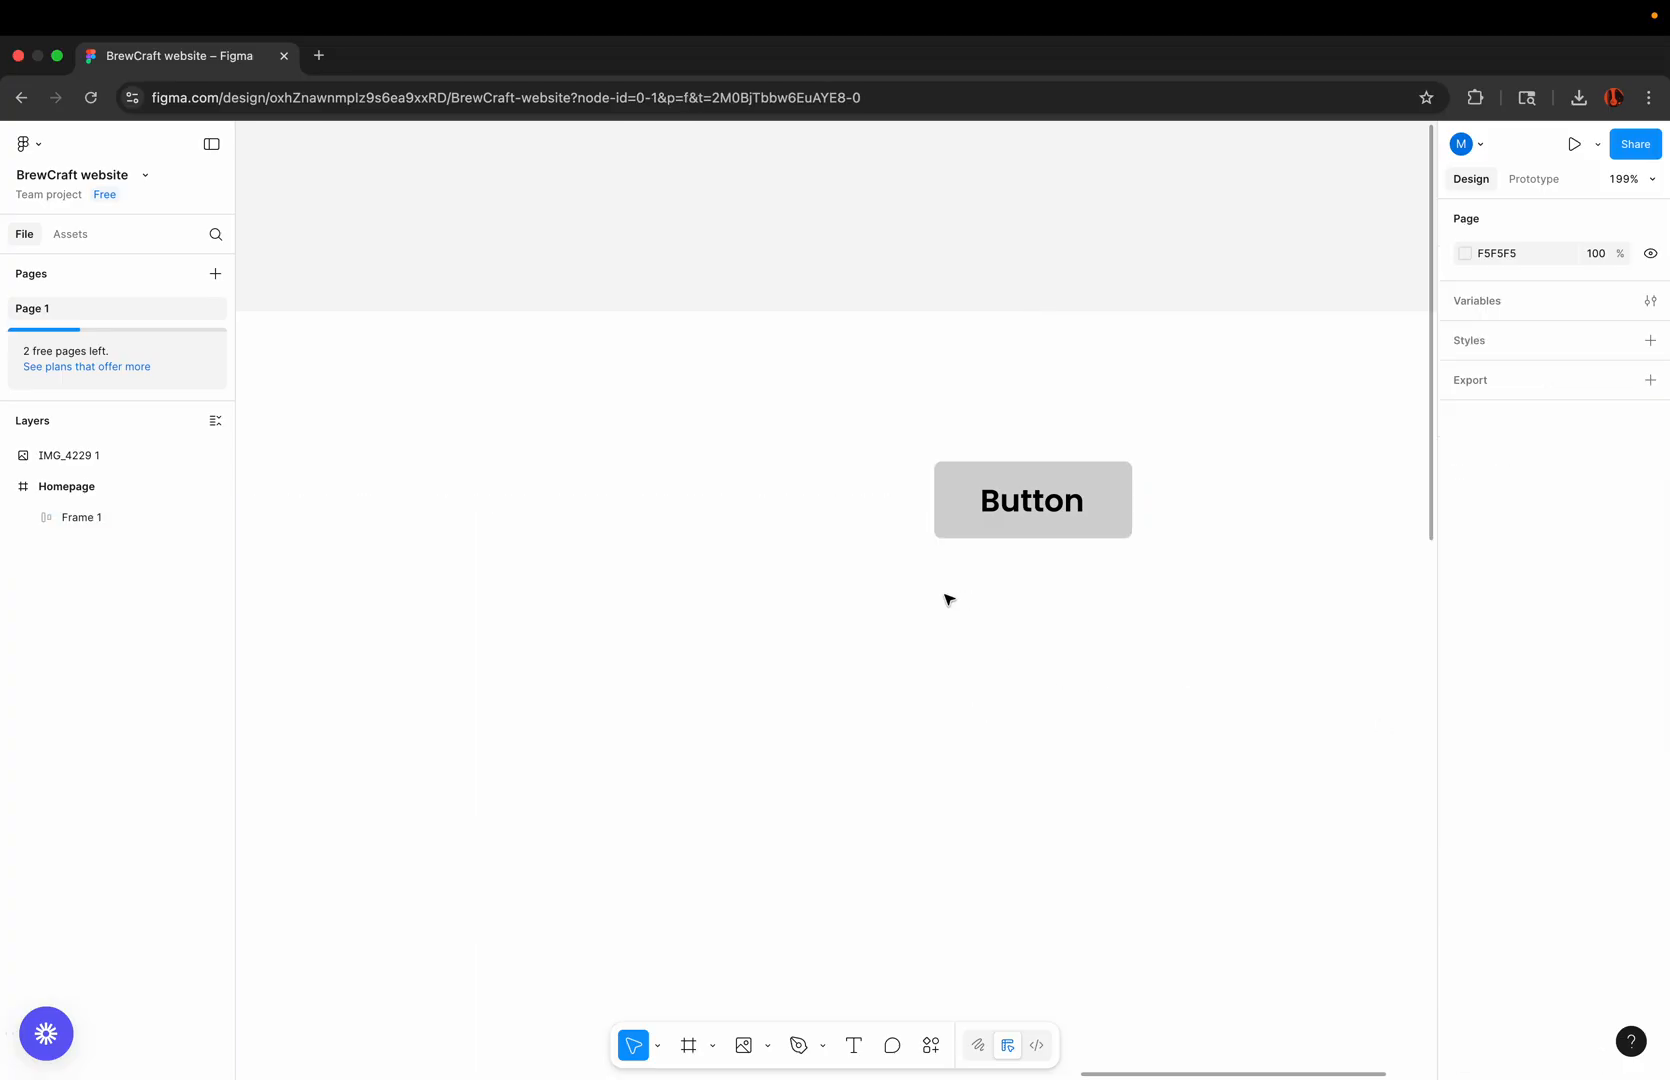
Move the button out of the Homepage frame onto the empty canvas above it
{"action": "scroll", "coordinate": [932, 553], "scroll_direction": "down", "scroll_amount": 5}
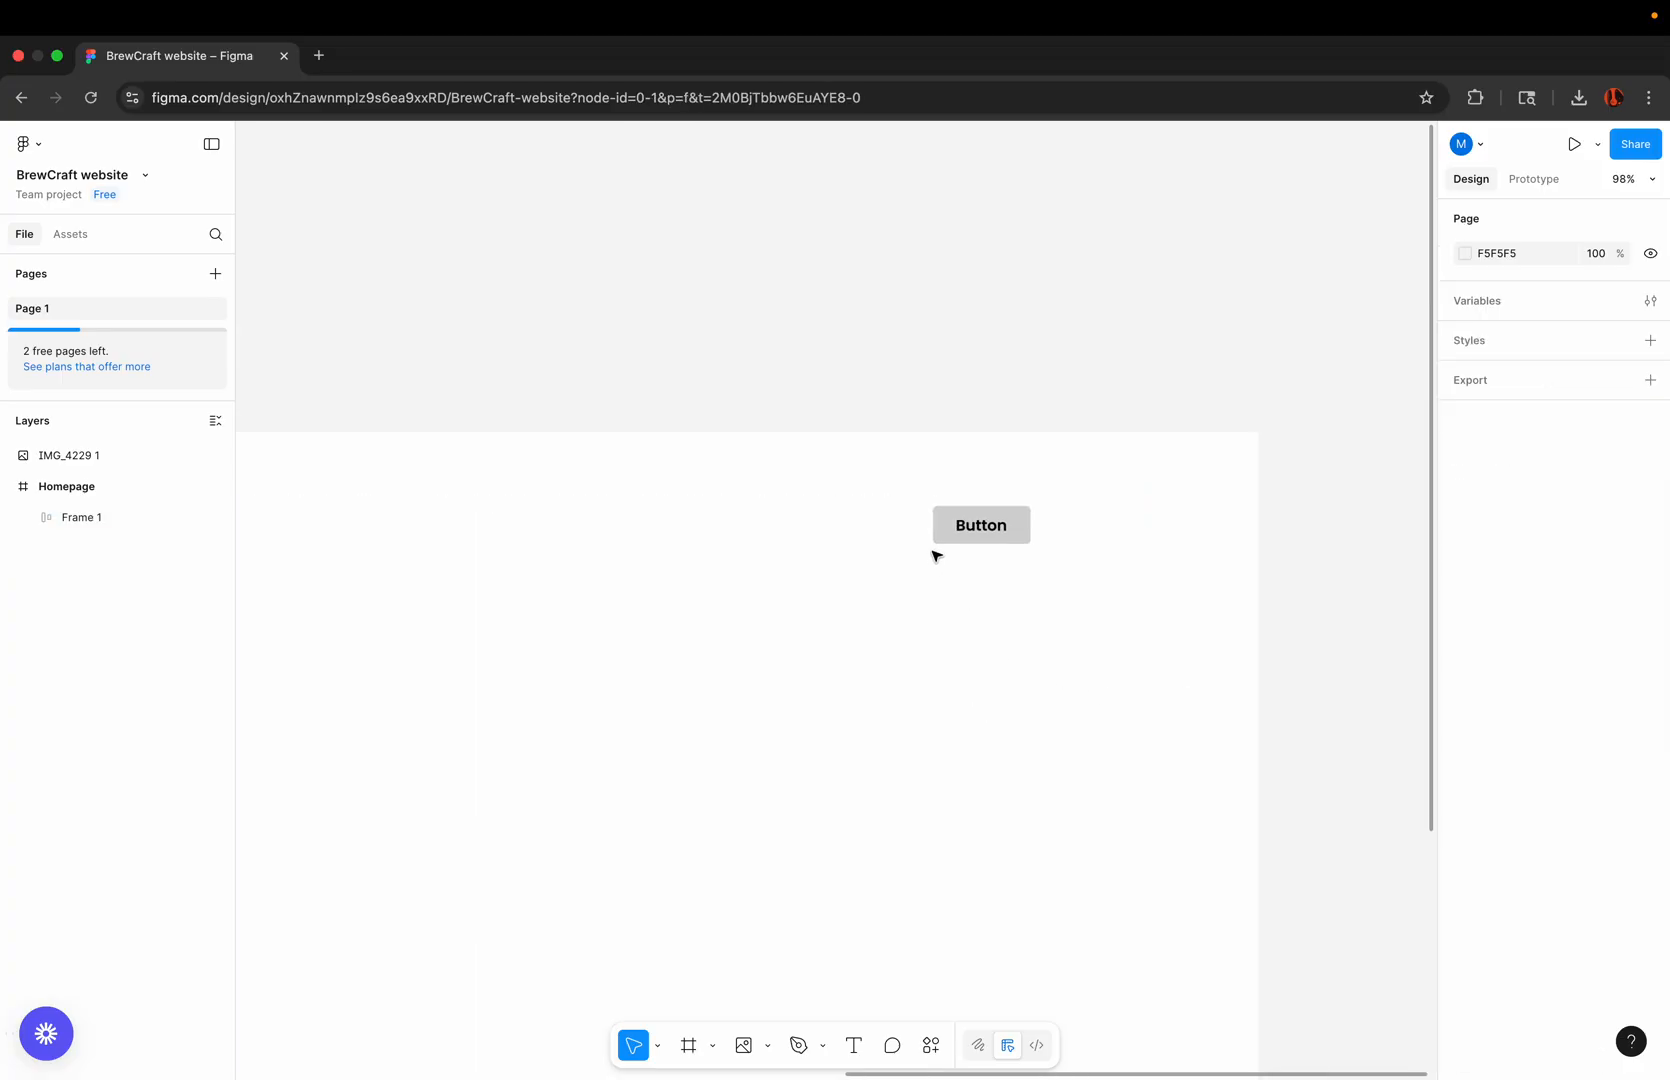
{"action": "scroll", "coordinate": [932, 553], "scroll_direction": "down", "scroll_amount": 2}
{"action": "scroll", "coordinate": [932, 553], "scroll_direction": "left", "scroll_amount": 5}
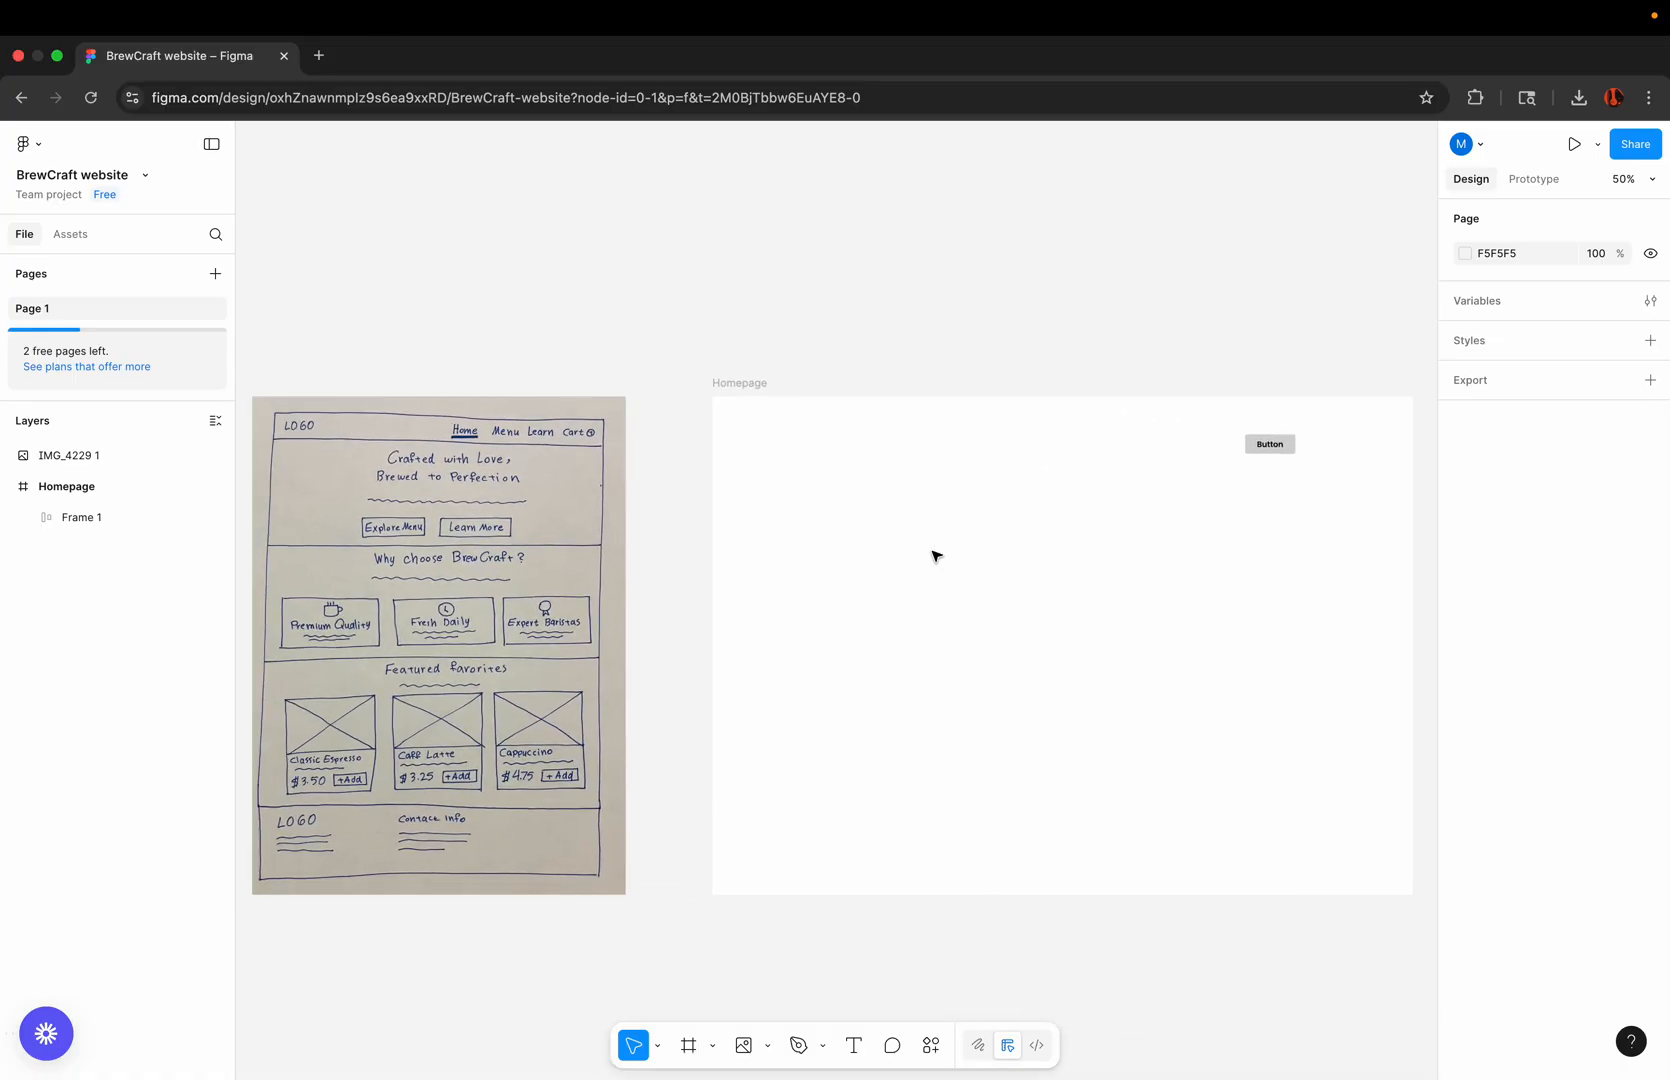
{"action": "left_click_drag", "start_coordinate": [1286, 447], "coordinate": [838, 493]}
{"action": "scroll", "coordinate": [838, 493], "scroll_direction": "up", "scroll_amount": 5}
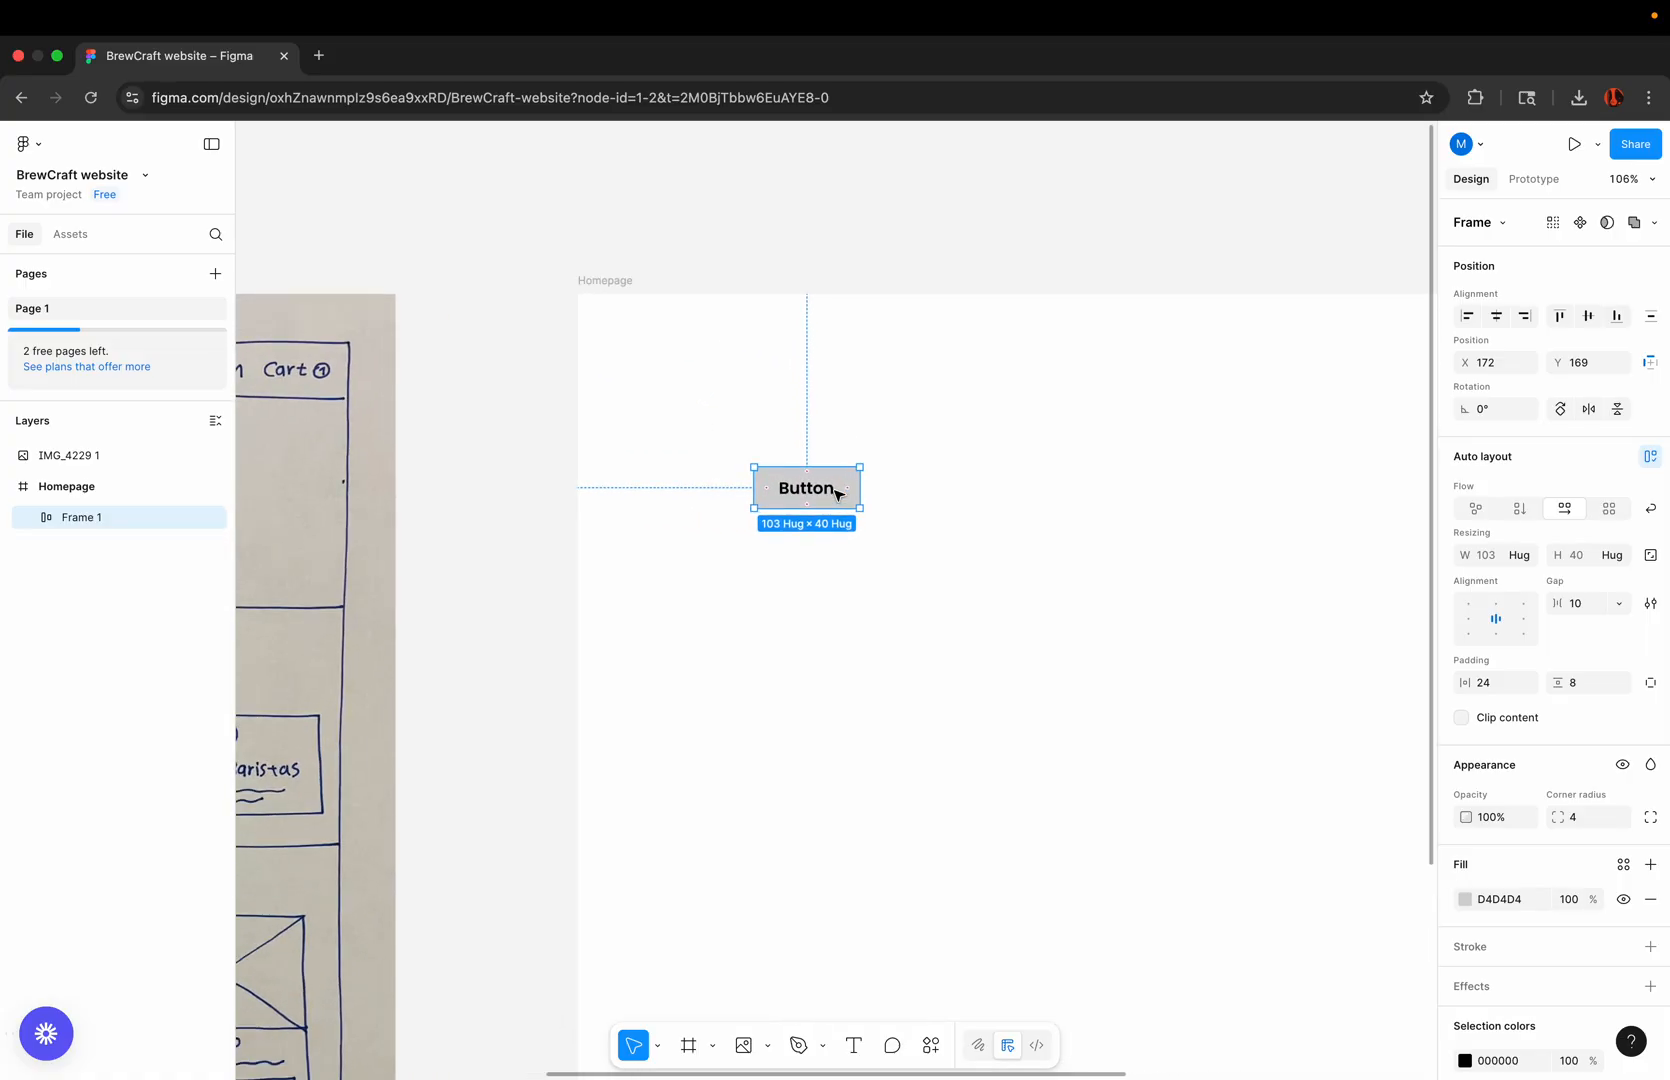
{"action": "scroll", "coordinate": [836, 493], "scroll_direction": "down", "scroll_amount": 4}
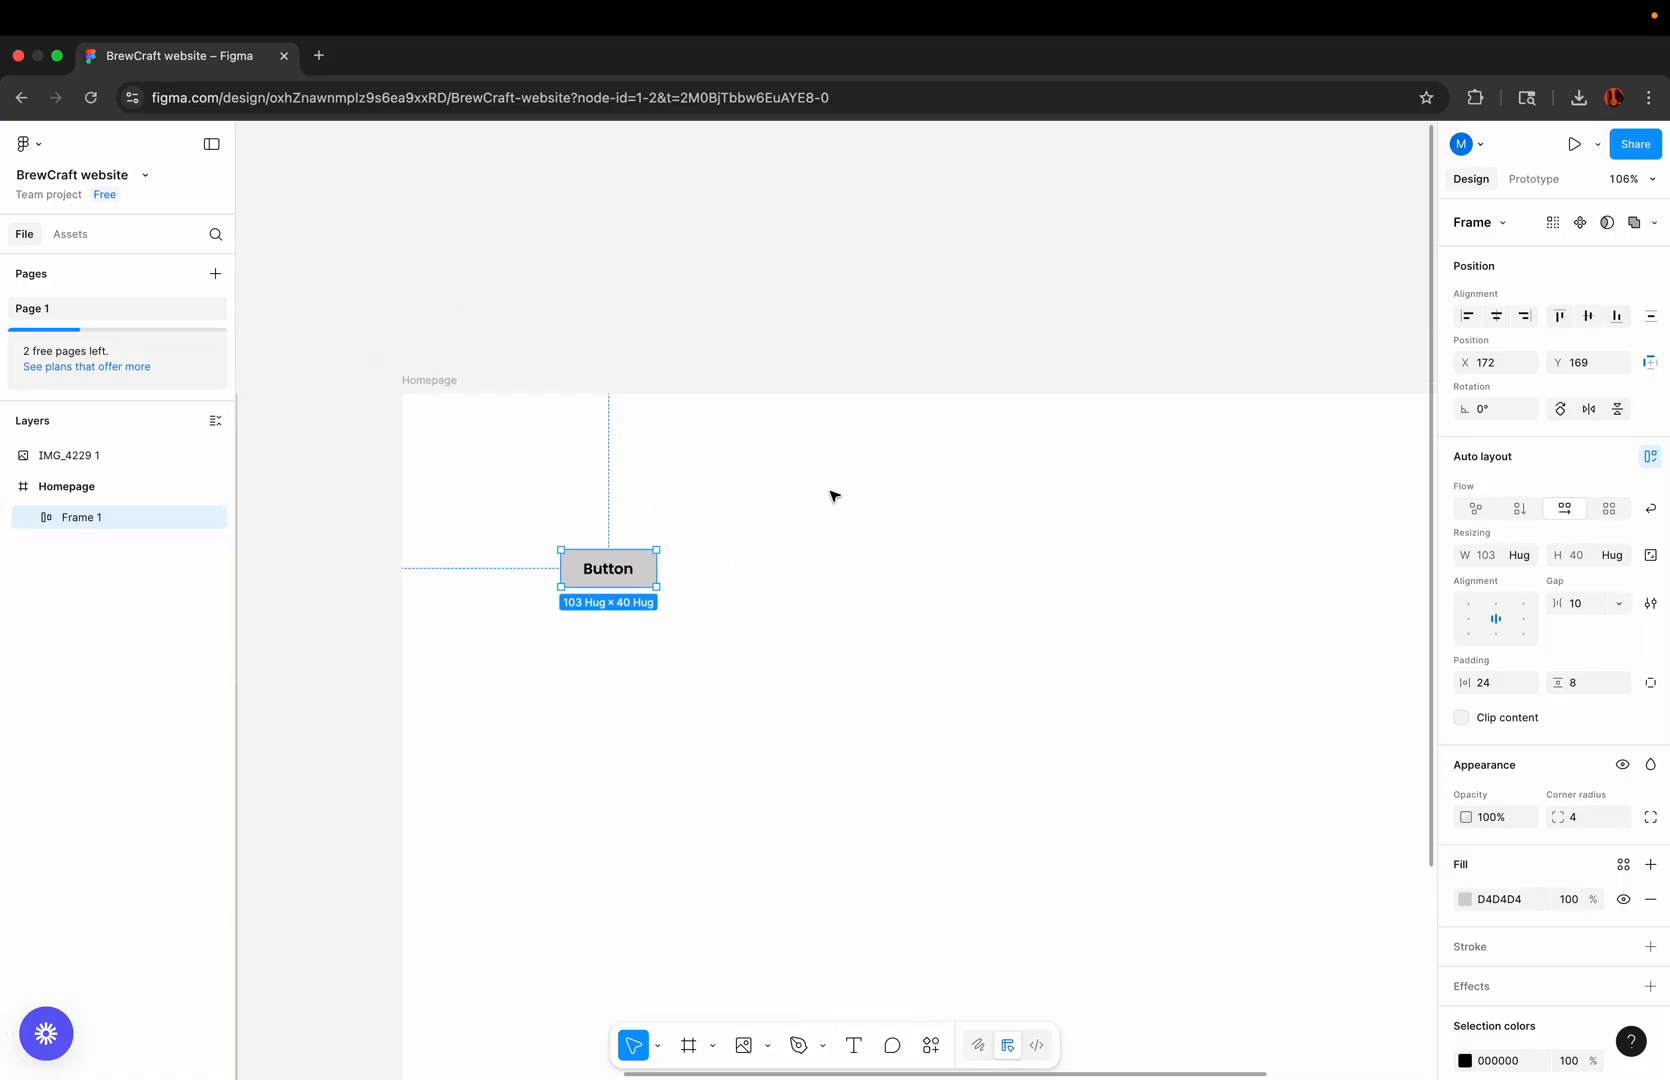
{"action": "left_click", "coordinate": [678, 570]}
{"action": "left_click", "coordinate": [555, 608]}
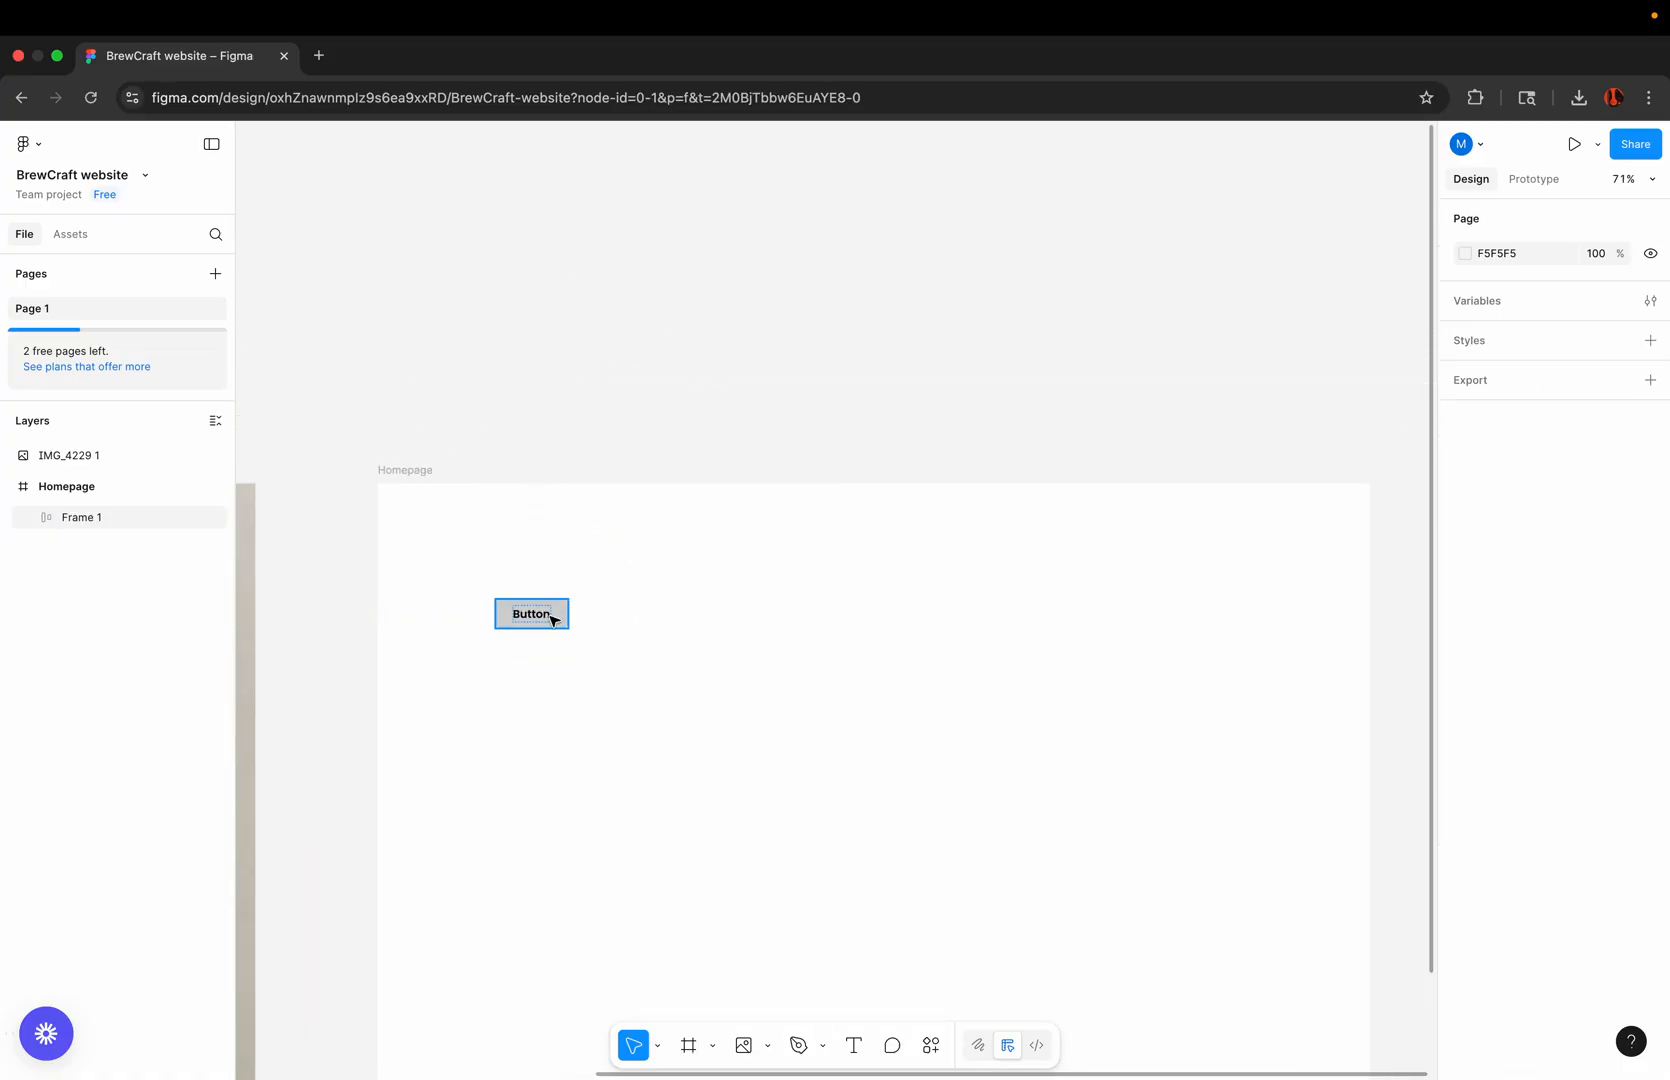
{"action": "left_click_drag", "start_coordinate": [552, 619], "coordinate": [820, 330]}
{"action": "scroll", "coordinate": [818, 316], "scroll_direction": "up", "scroll_amount": 5}
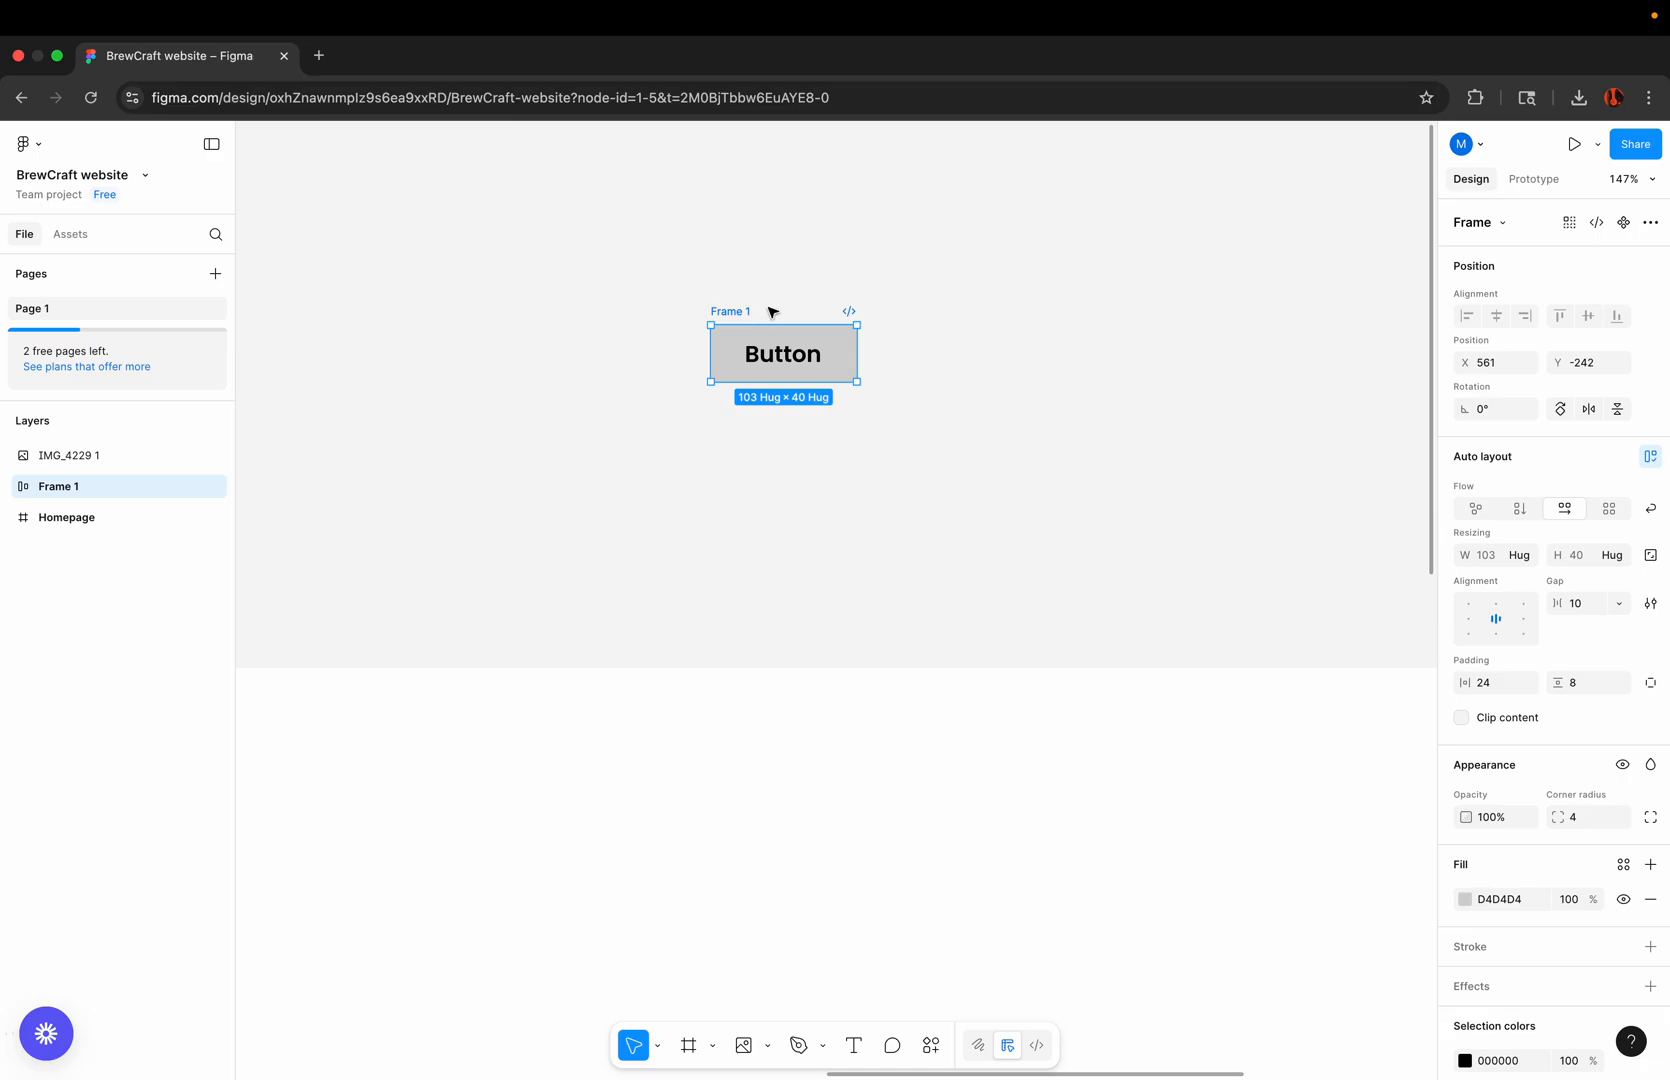
Rename the button's frame from its default name to "Button"
{"action": "left_click", "coordinate": [770, 306]}
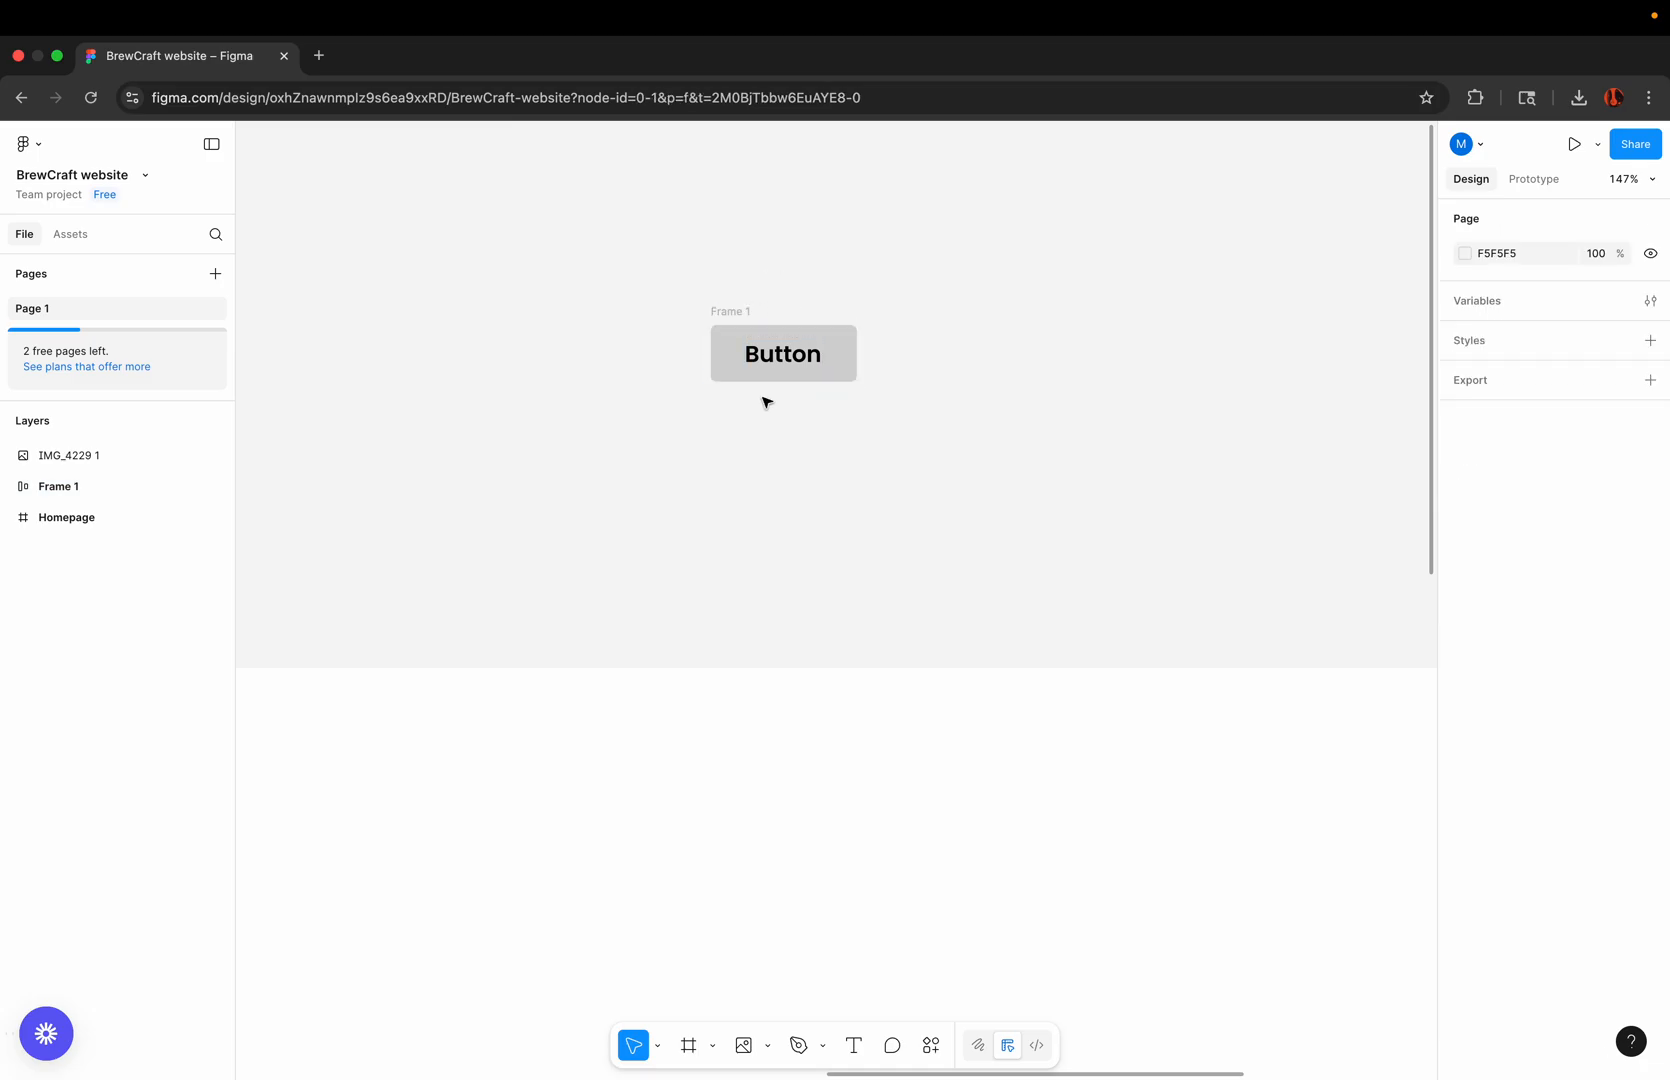
{"action": "left_click", "coordinate": [727, 313]}
{"action": "double_click", "coordinate": [727, 312]}
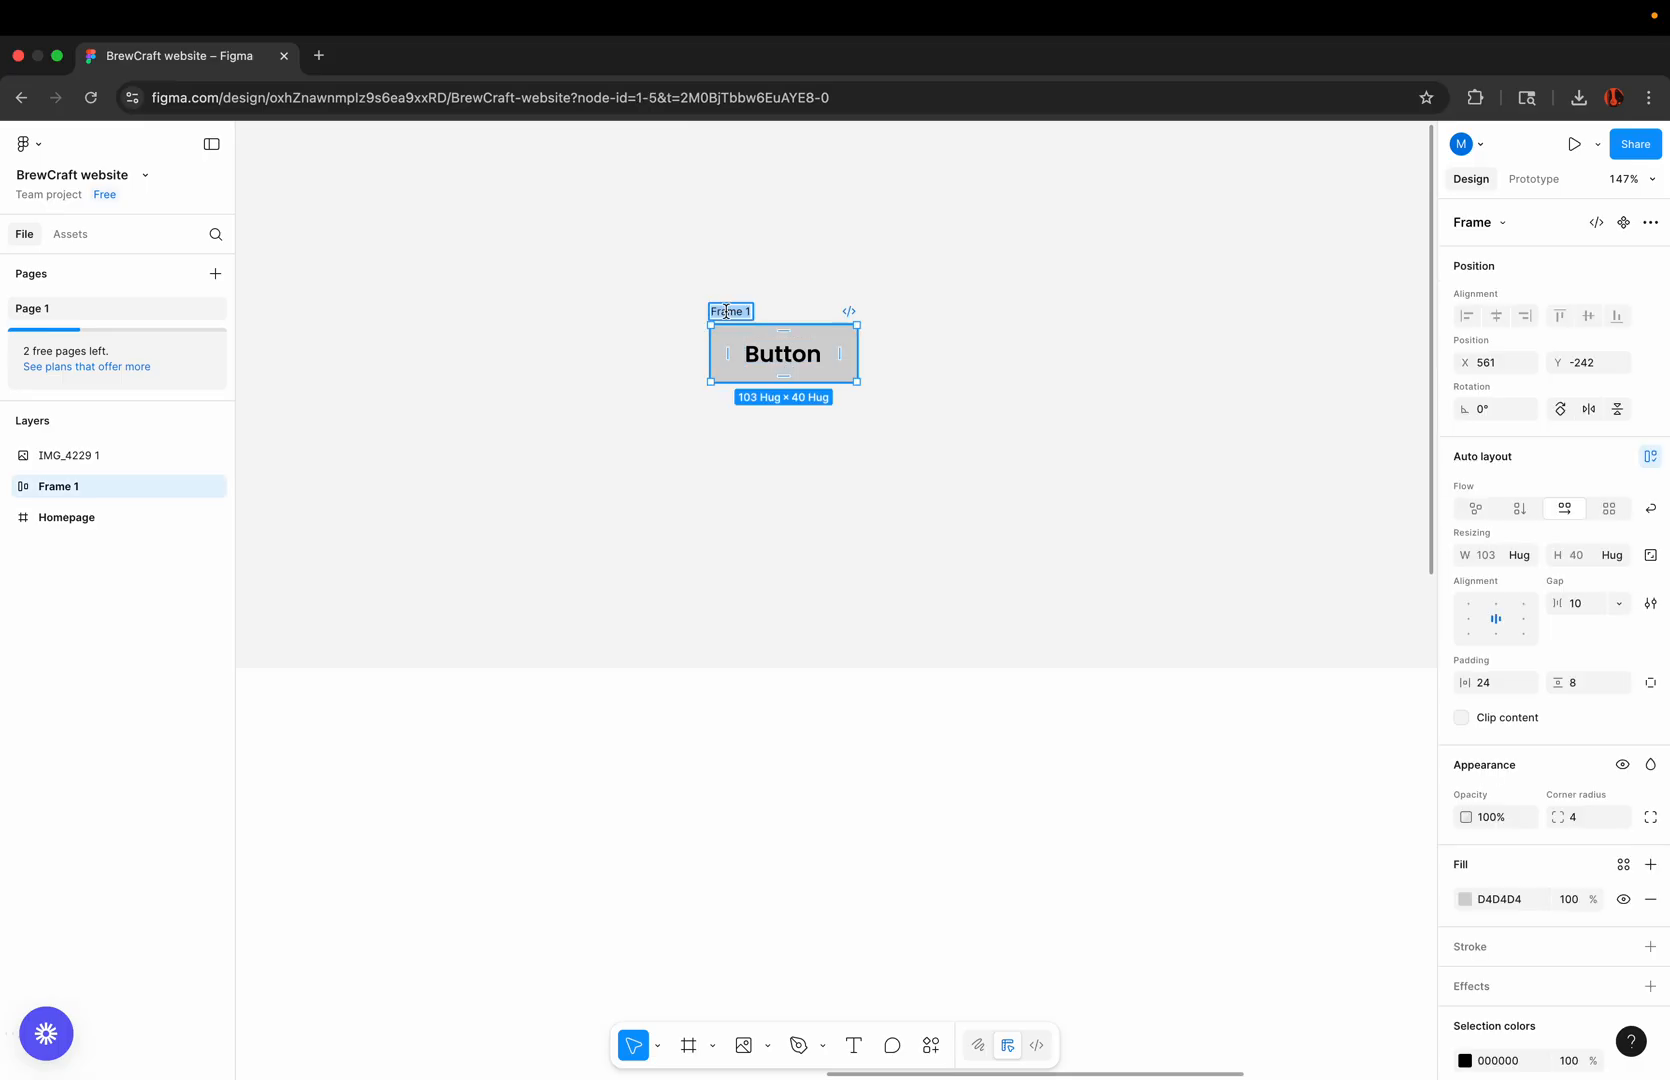
{"action": "type", "text": "Button"}
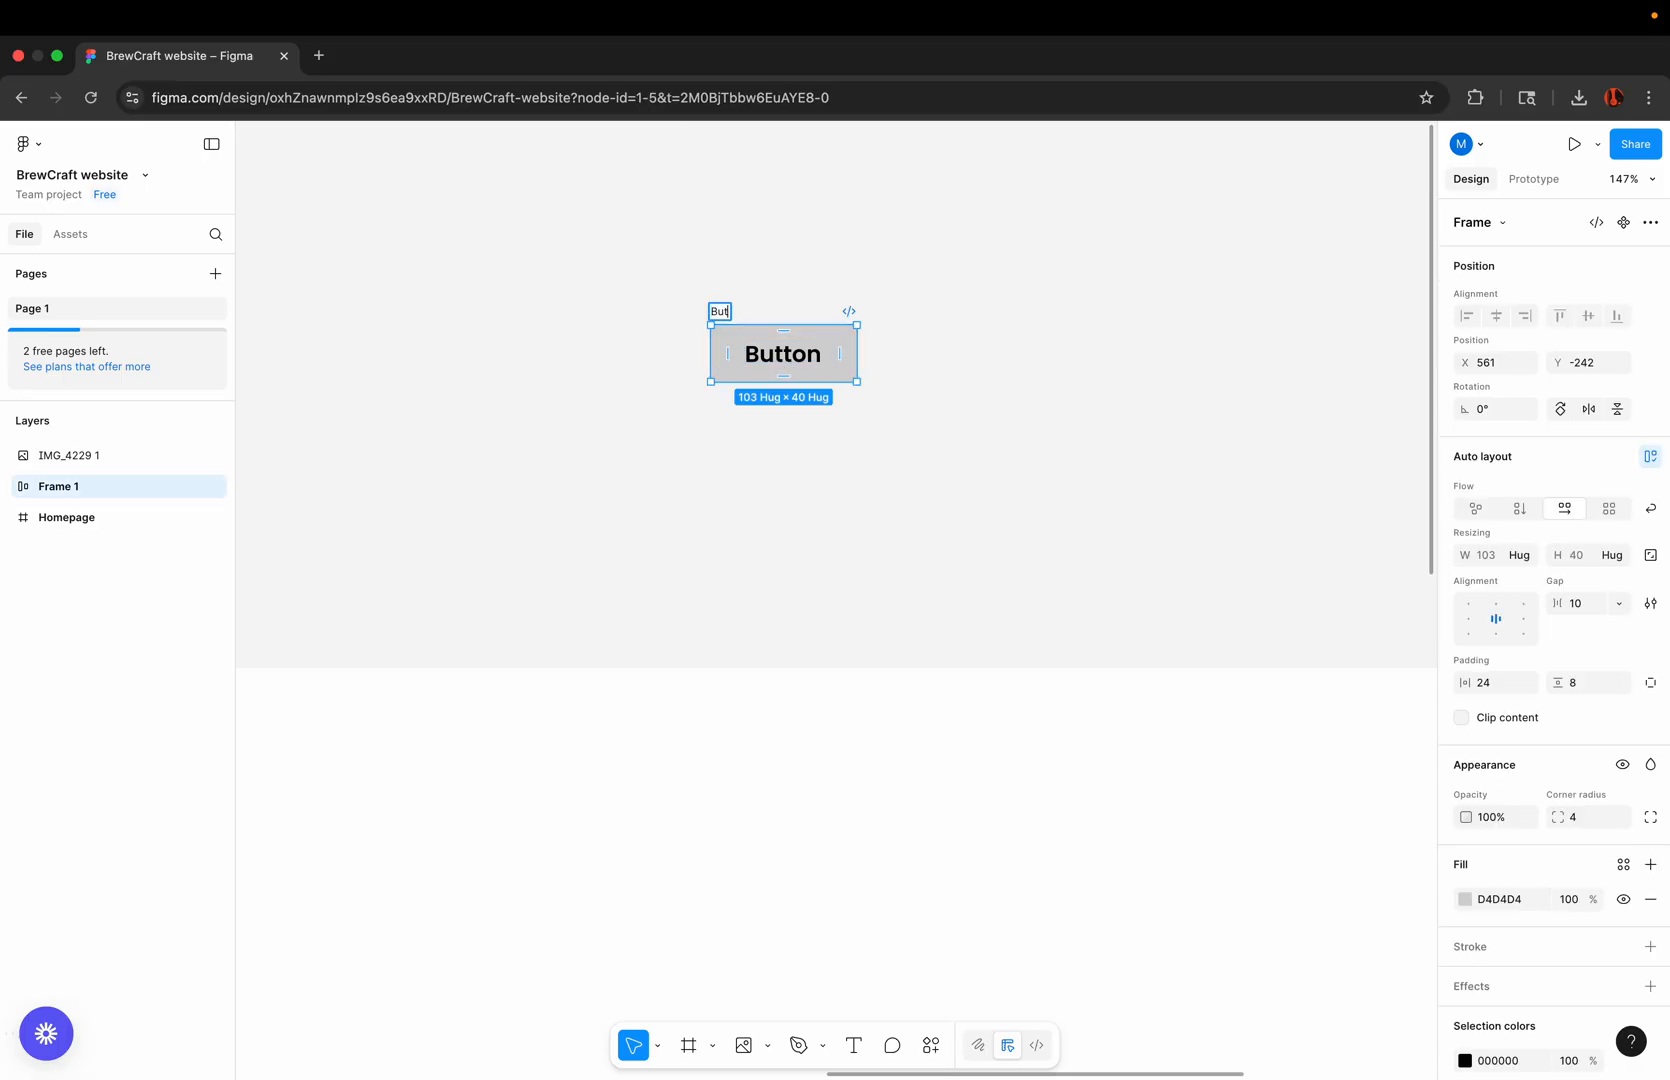
{"action": "left_click", "coordinate": [990, 315]}
Turn the "Button" frame into a component
{"action": "left_click", "coordinate": [729, 332]}
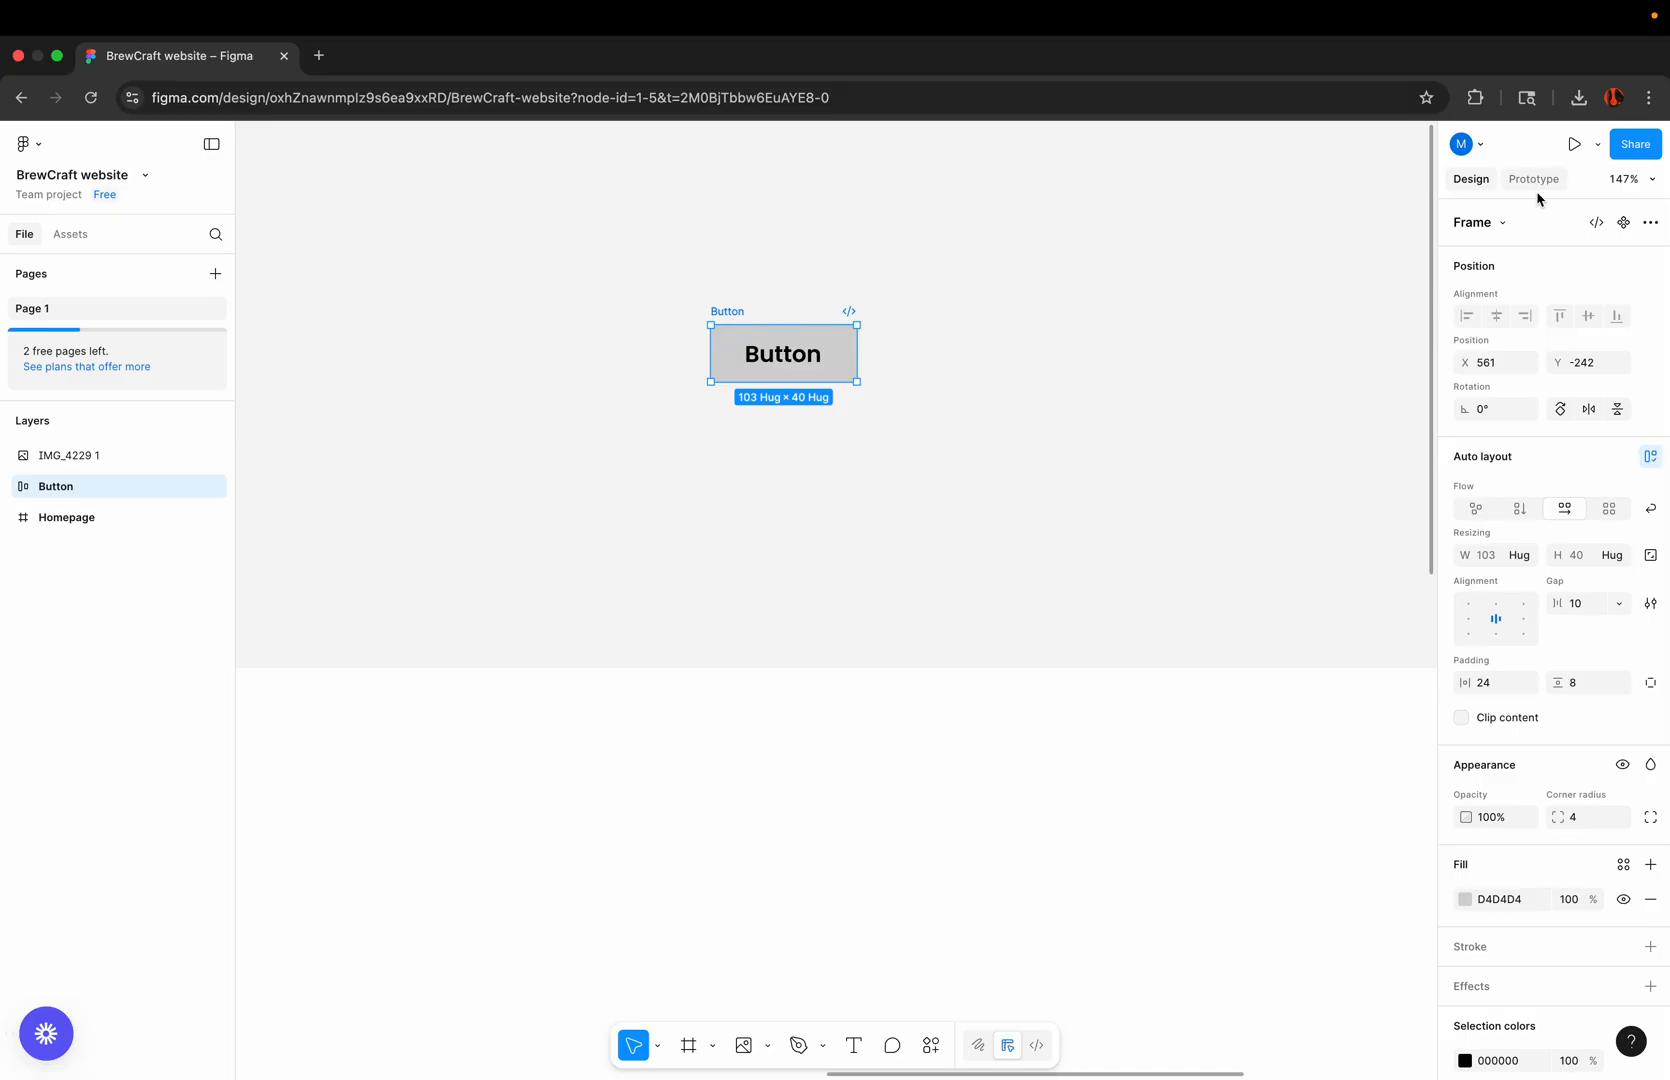
{"action": "left_click", "coordinate": [1624, 228]}
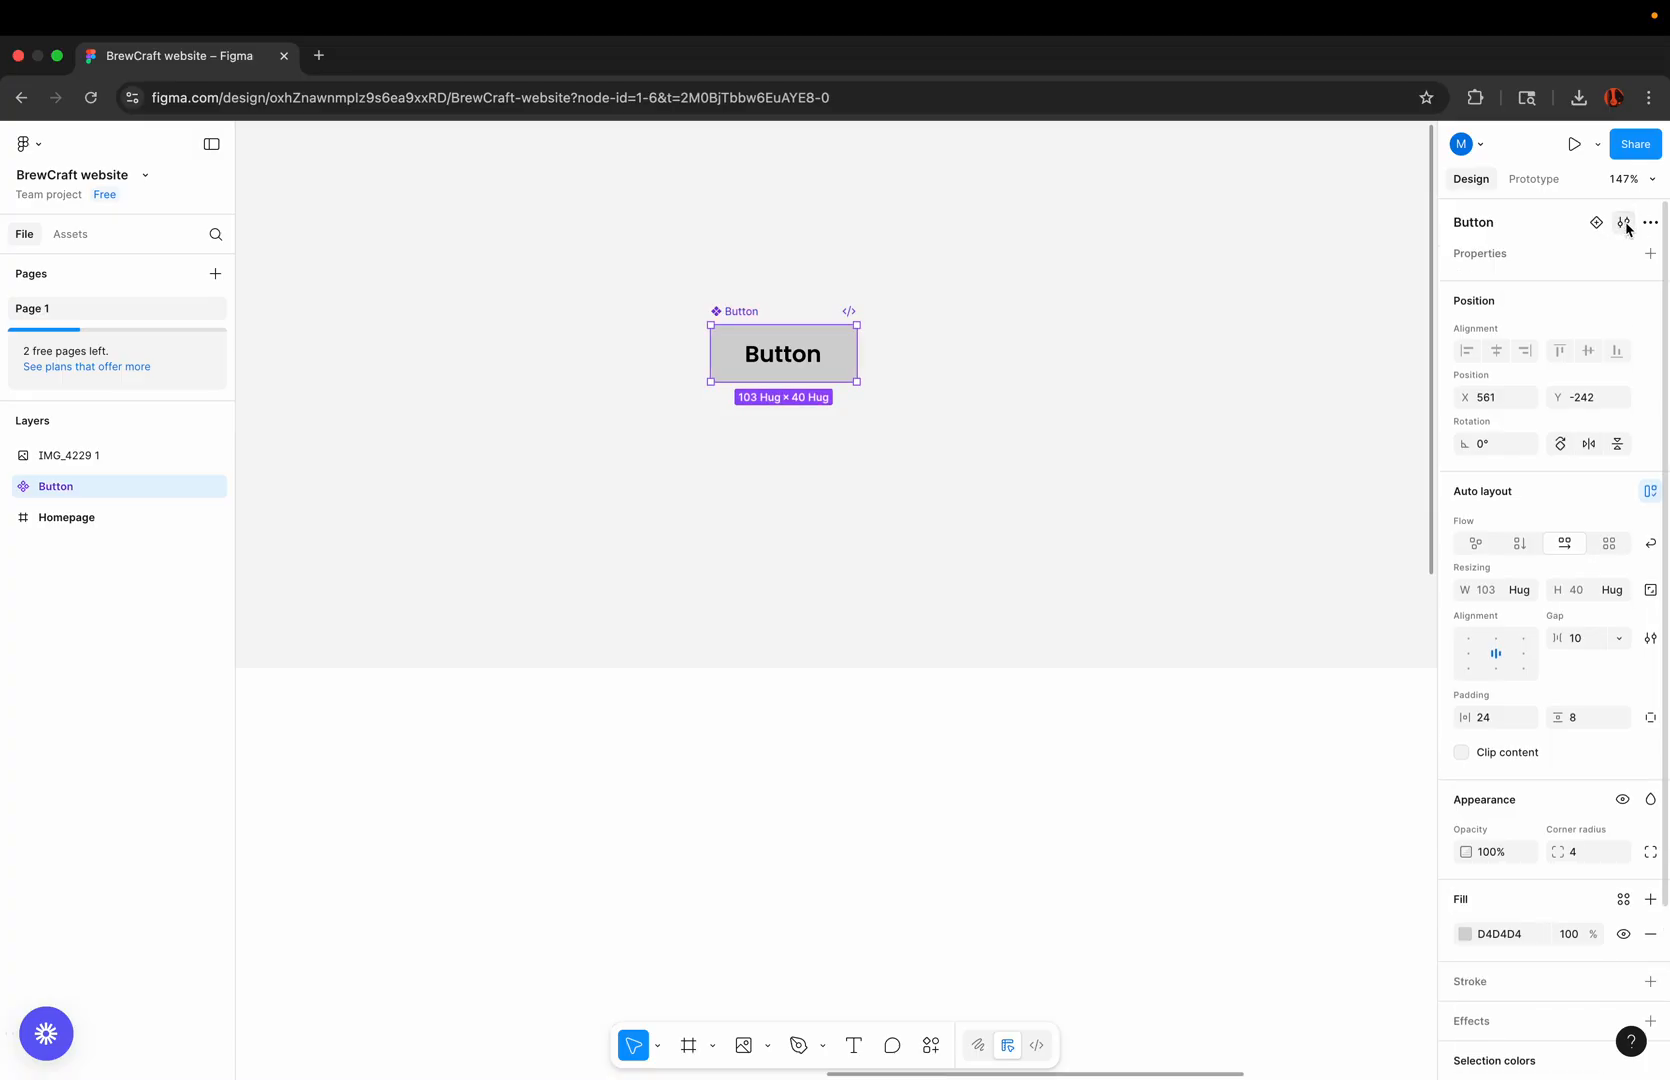
{"action": "left_click", "coordinate": [965, 388]}
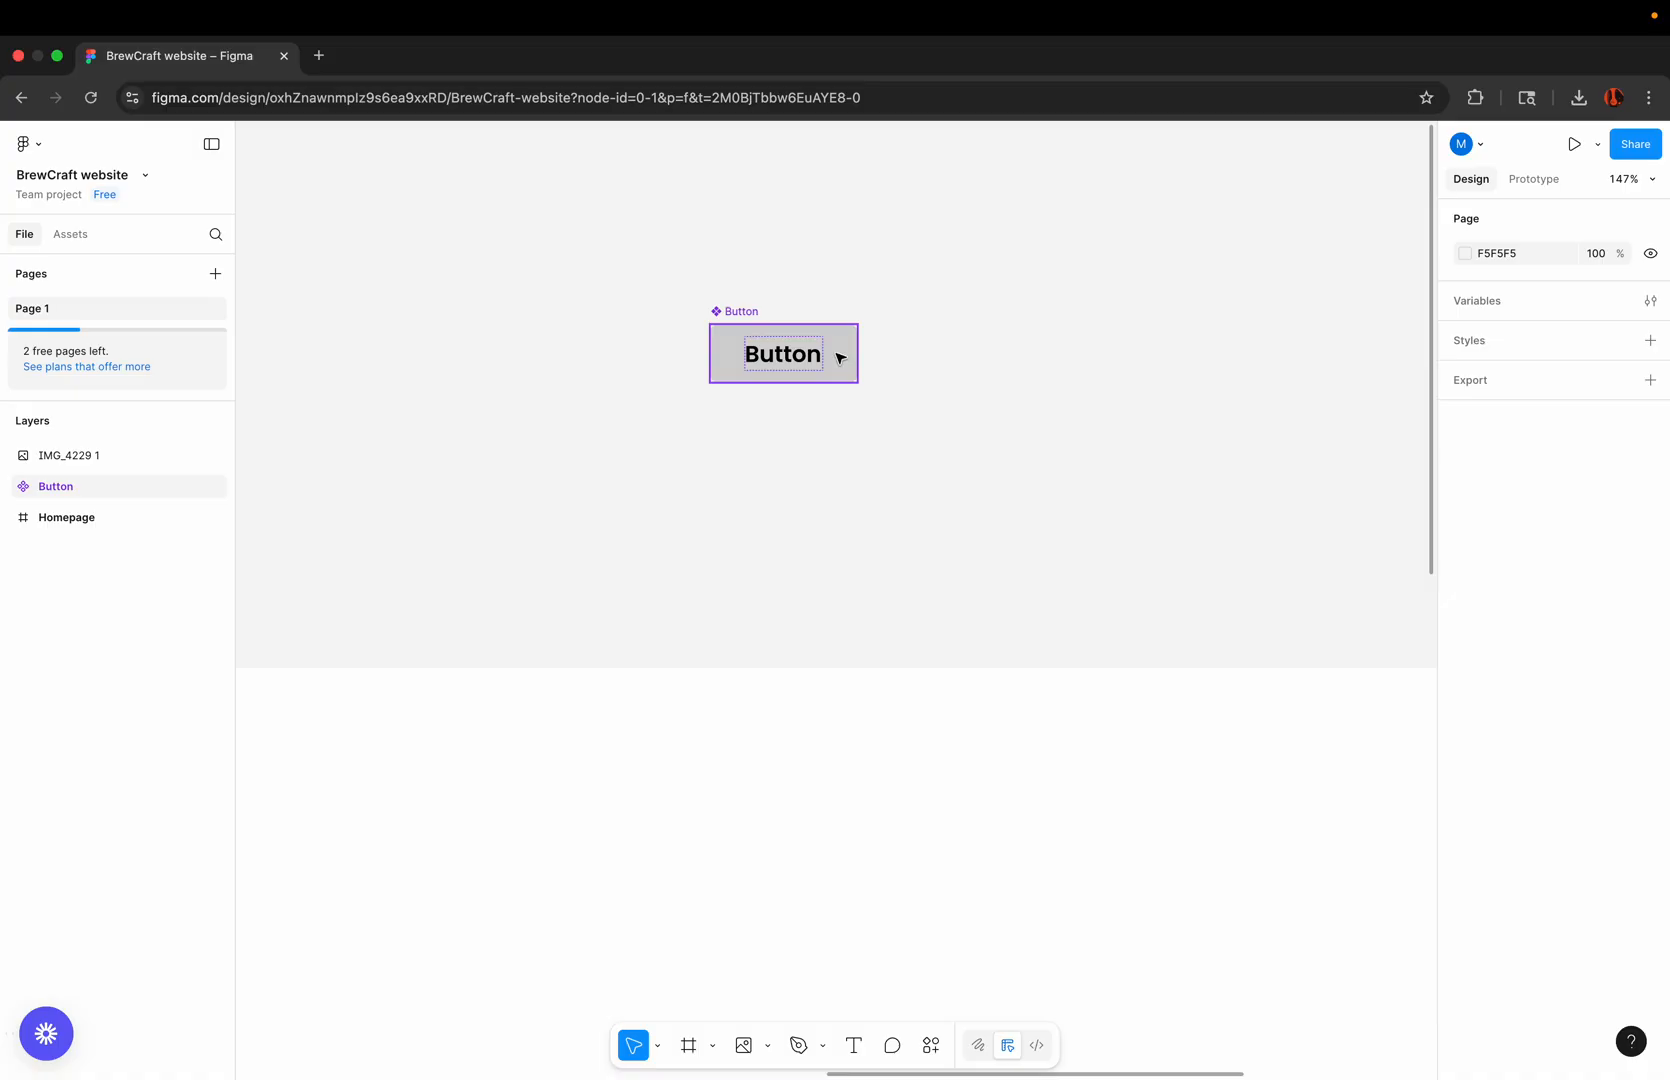
Duplicate the Button component to place an instance directly below it on the canvas
{"action": "left_click_drag", "start_coordinate": [840, 358], "coordinate": [836, 475]}
{"action": "left_click", "coordinate": [948, 418]}
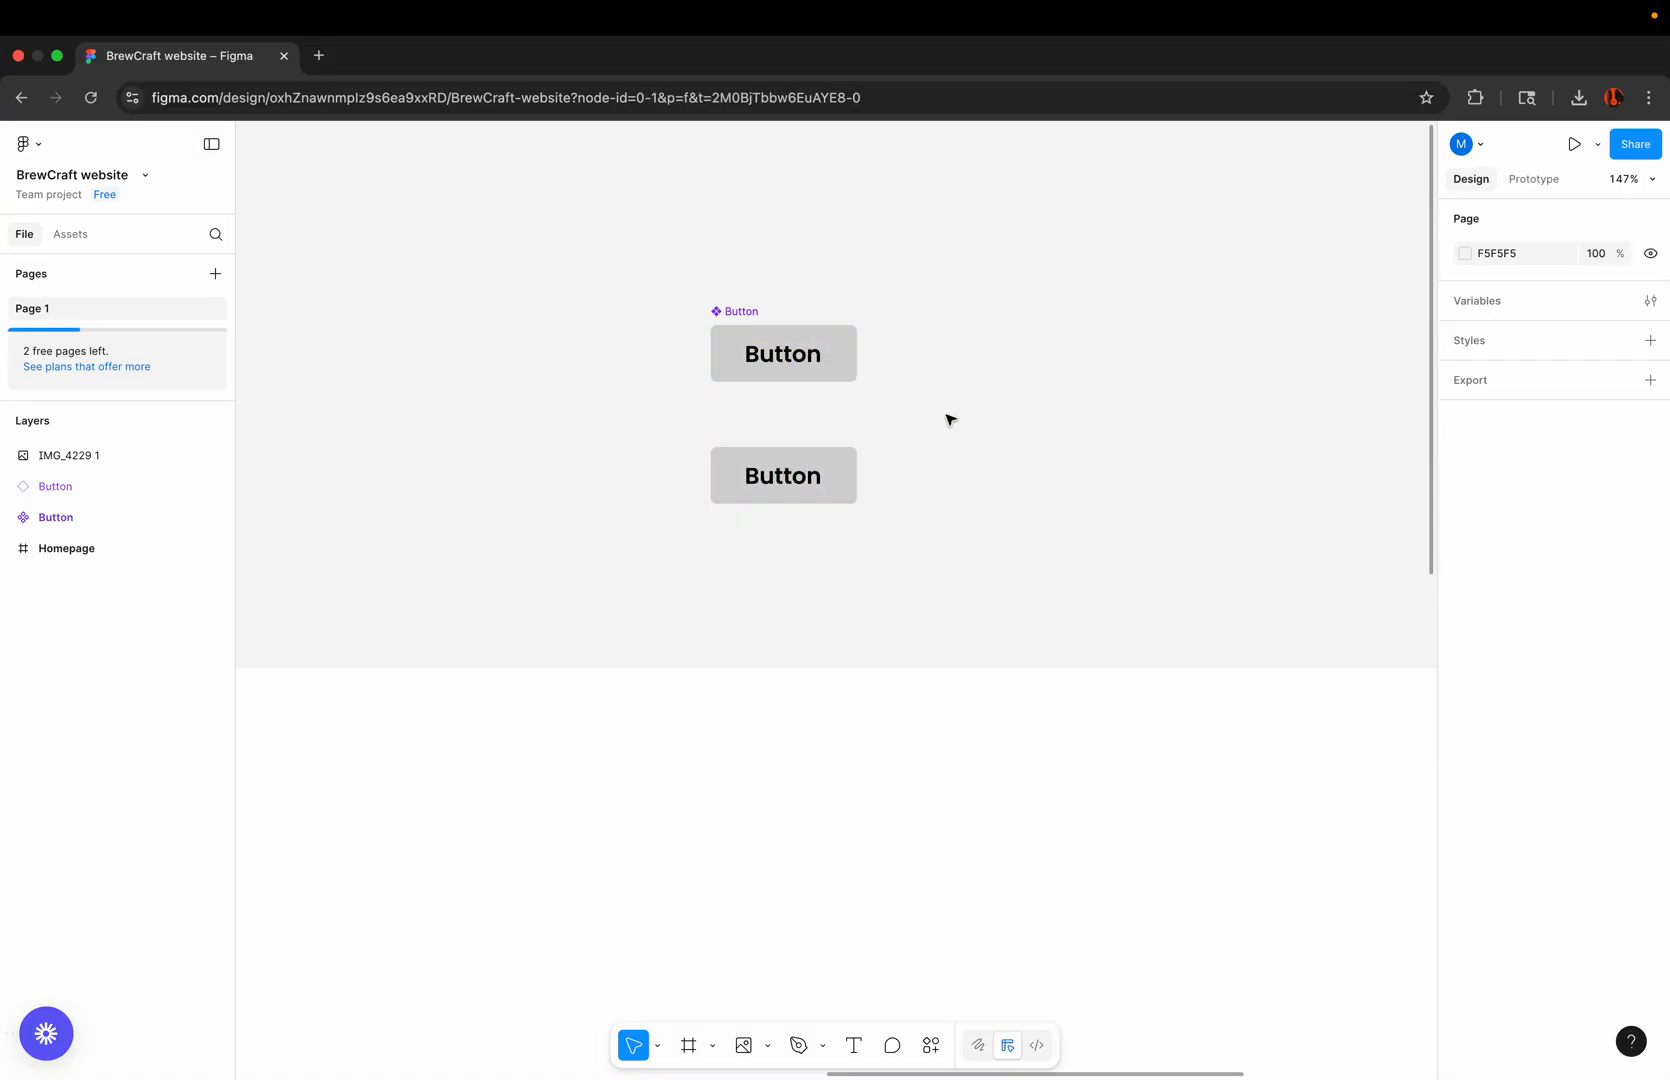
{"action": "left_click", "coordinate": [842, 354]}
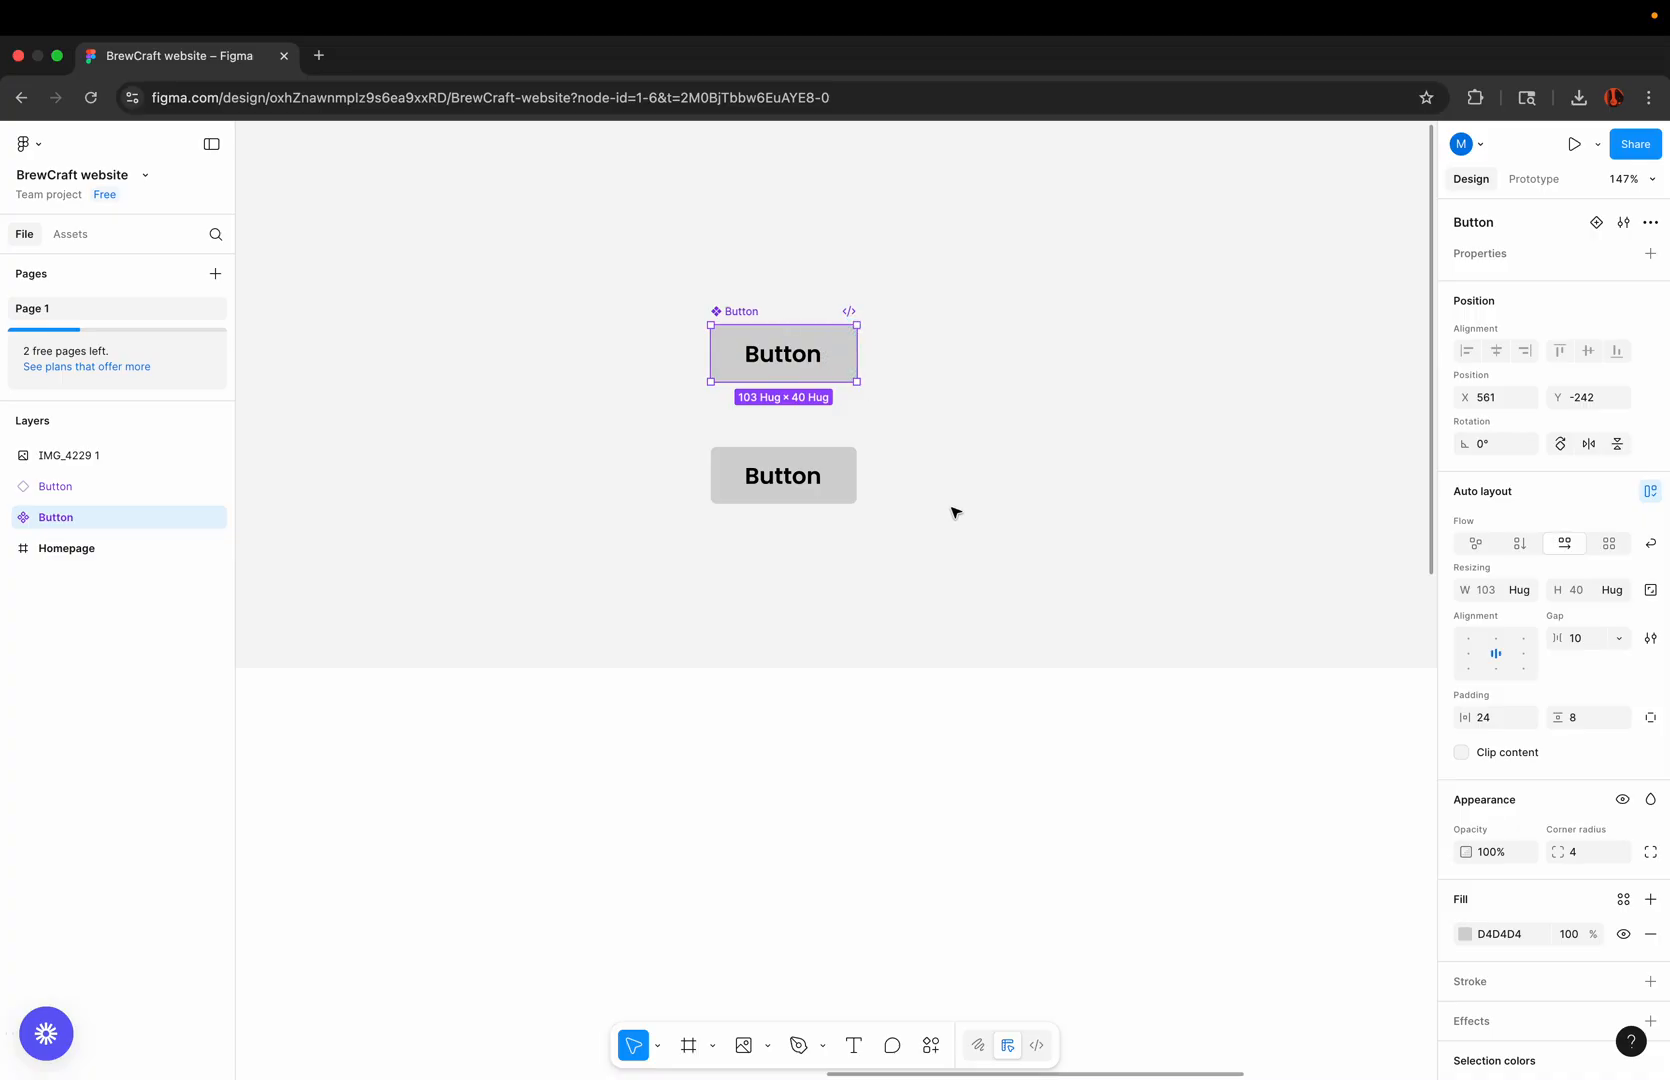
{"action": "left_click", "coordinate": [935, 490]}
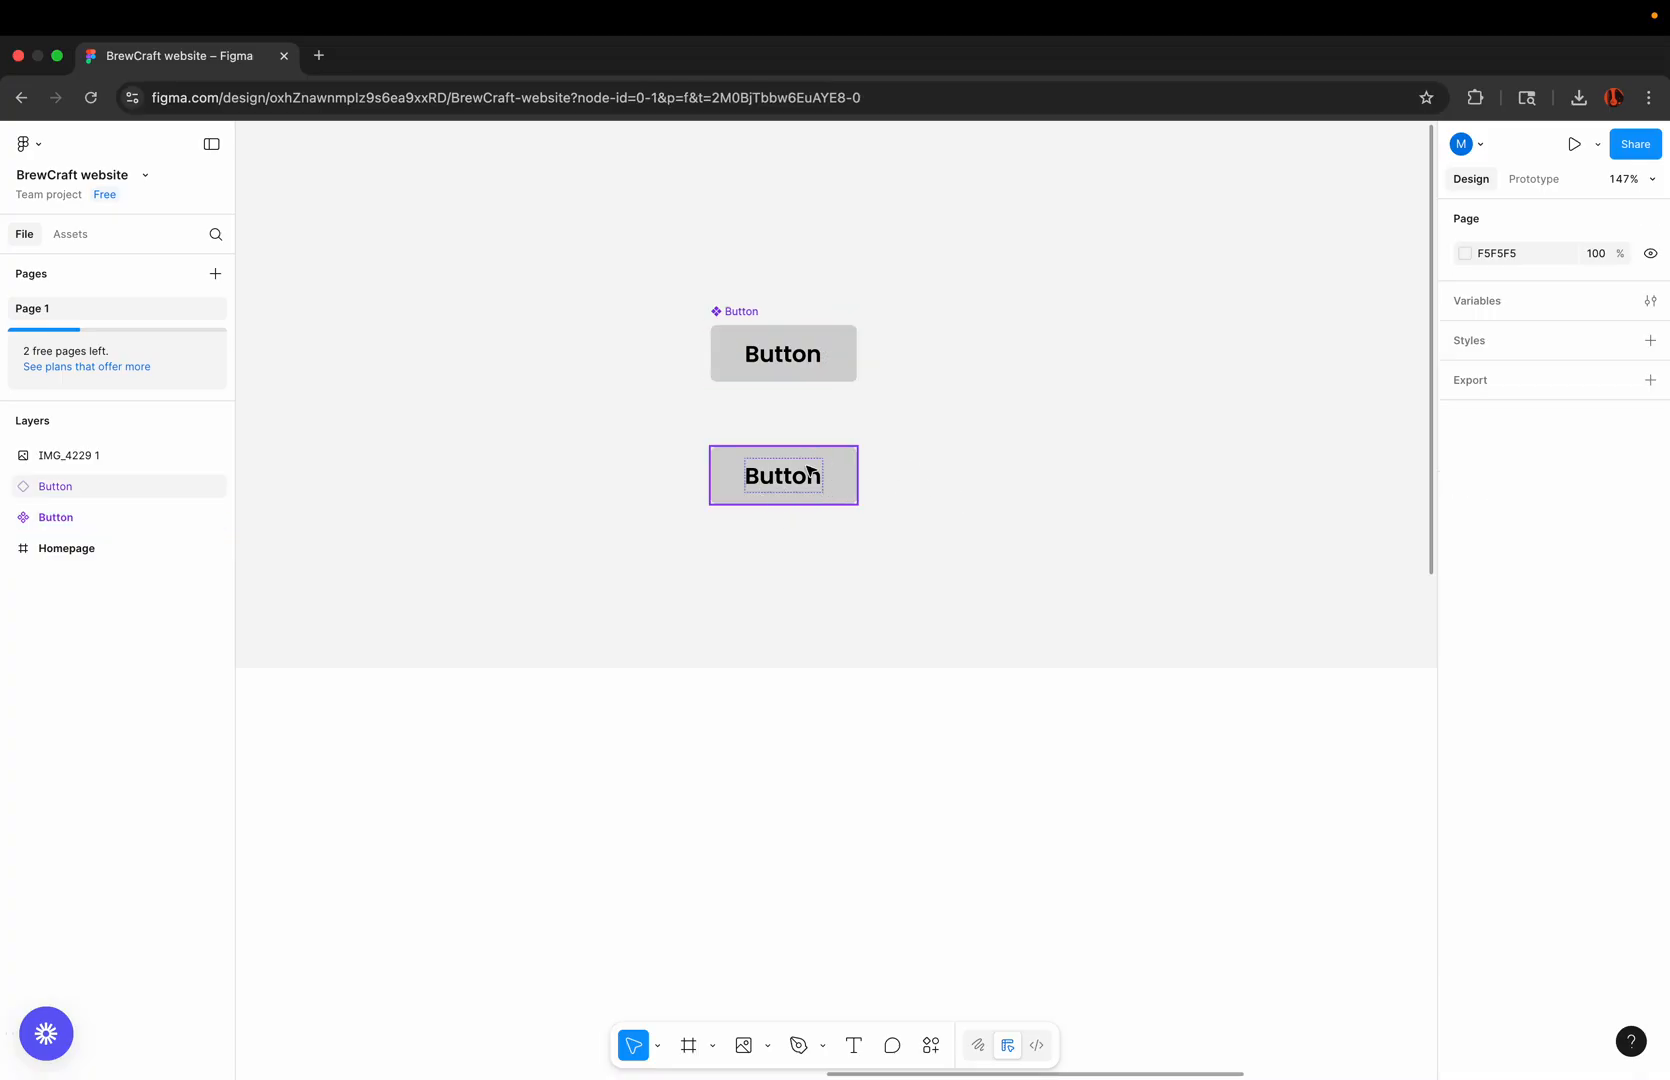
Change the fill of the main Button component to bright red to test how its instance responds
{"action": "left_click", "coordinate": [846, 348]}
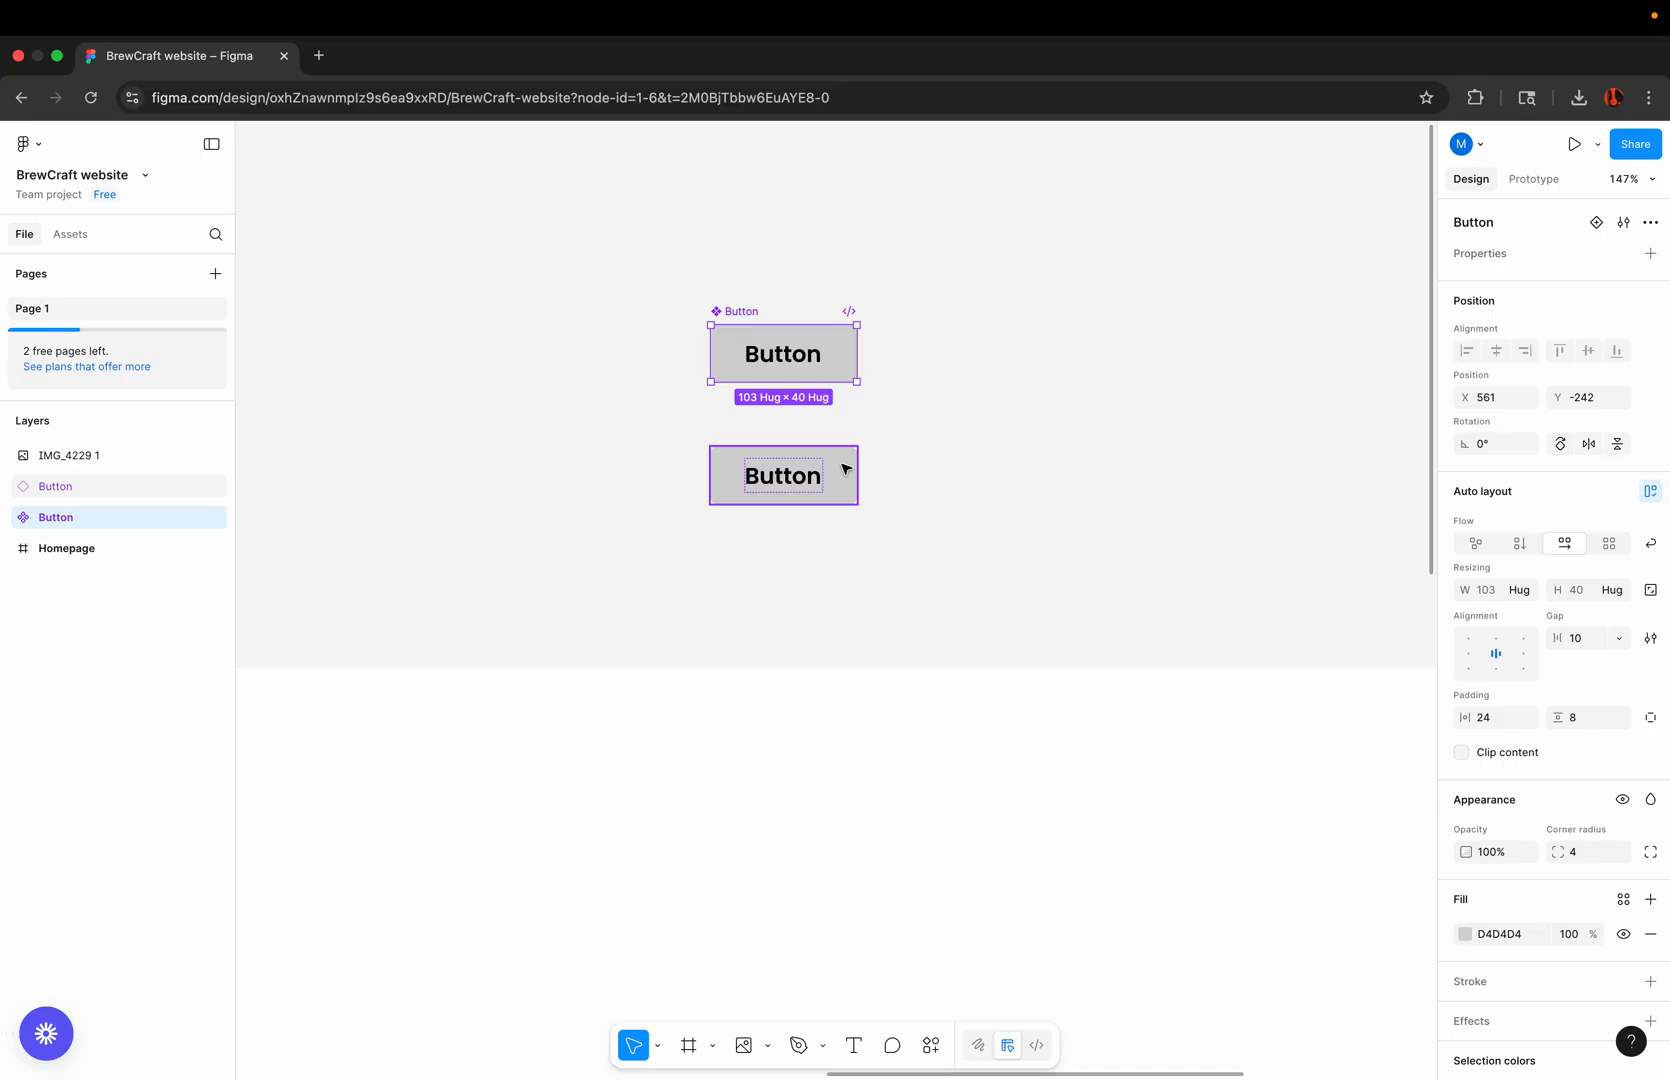
{"action": "left_click", "coordinate": [845, 345]}
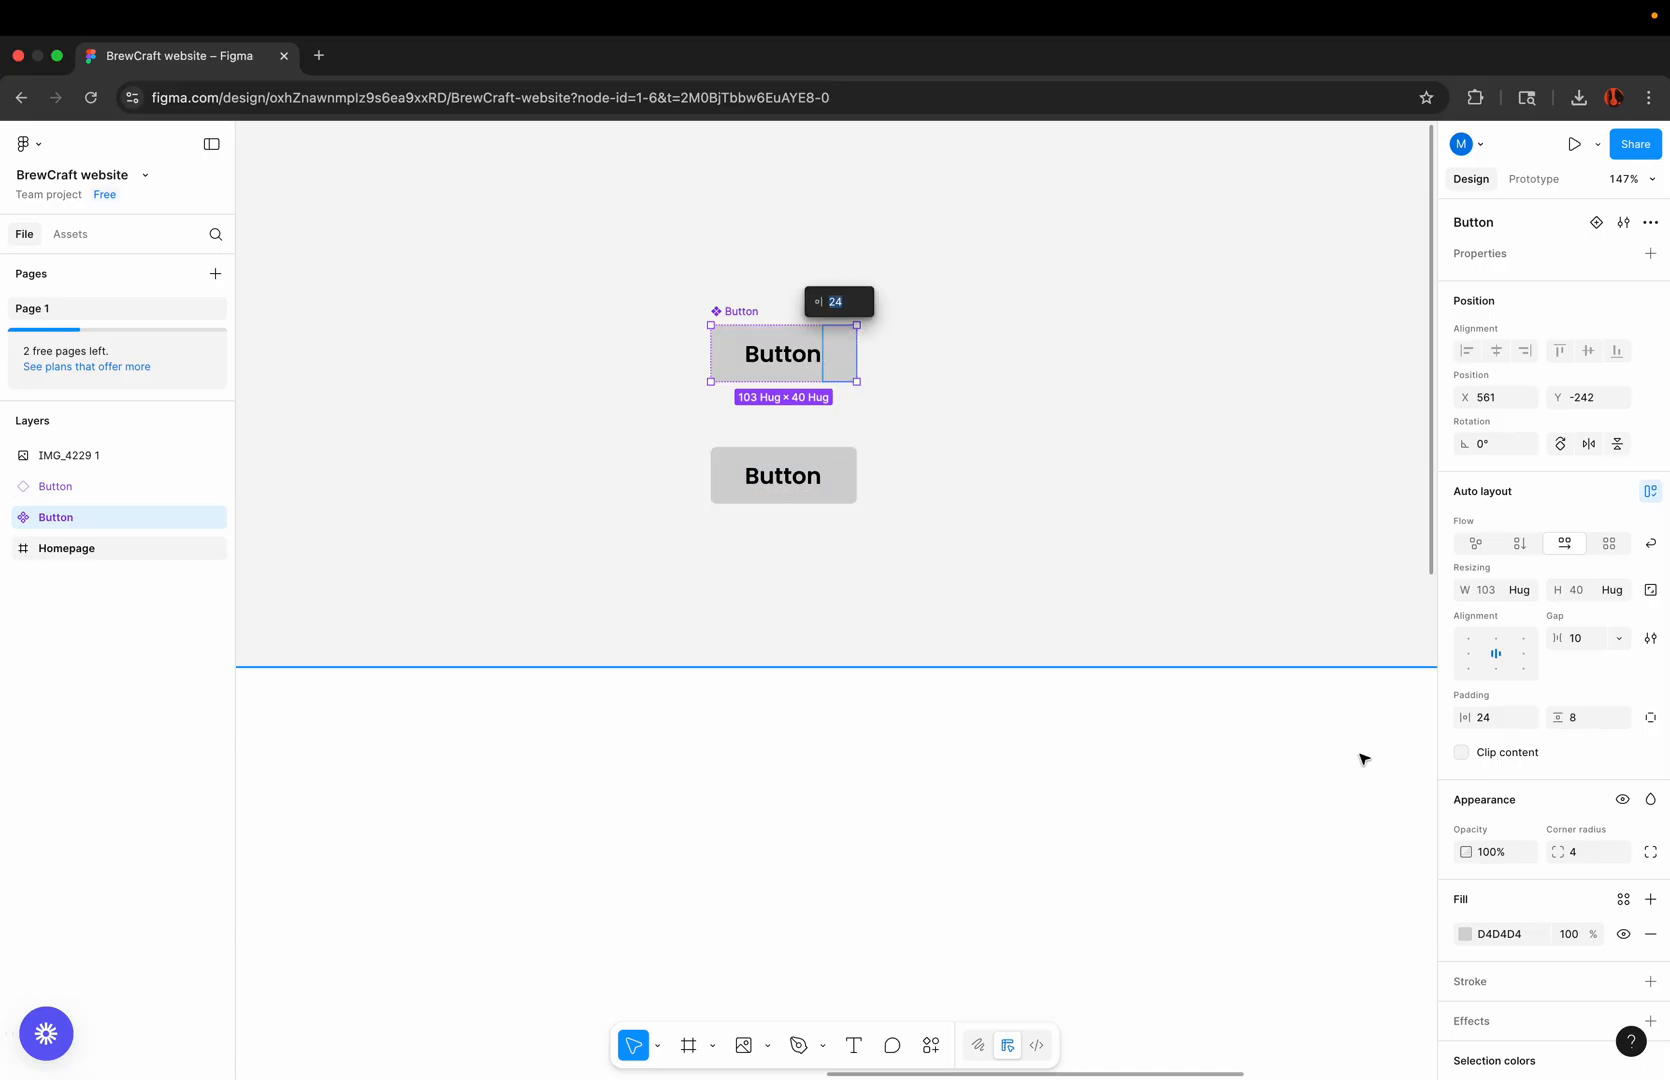
{"action": "left_click", "coordinate": [1465, 934]}
{"action": "left_click", "coordinate": [1410, 688]}
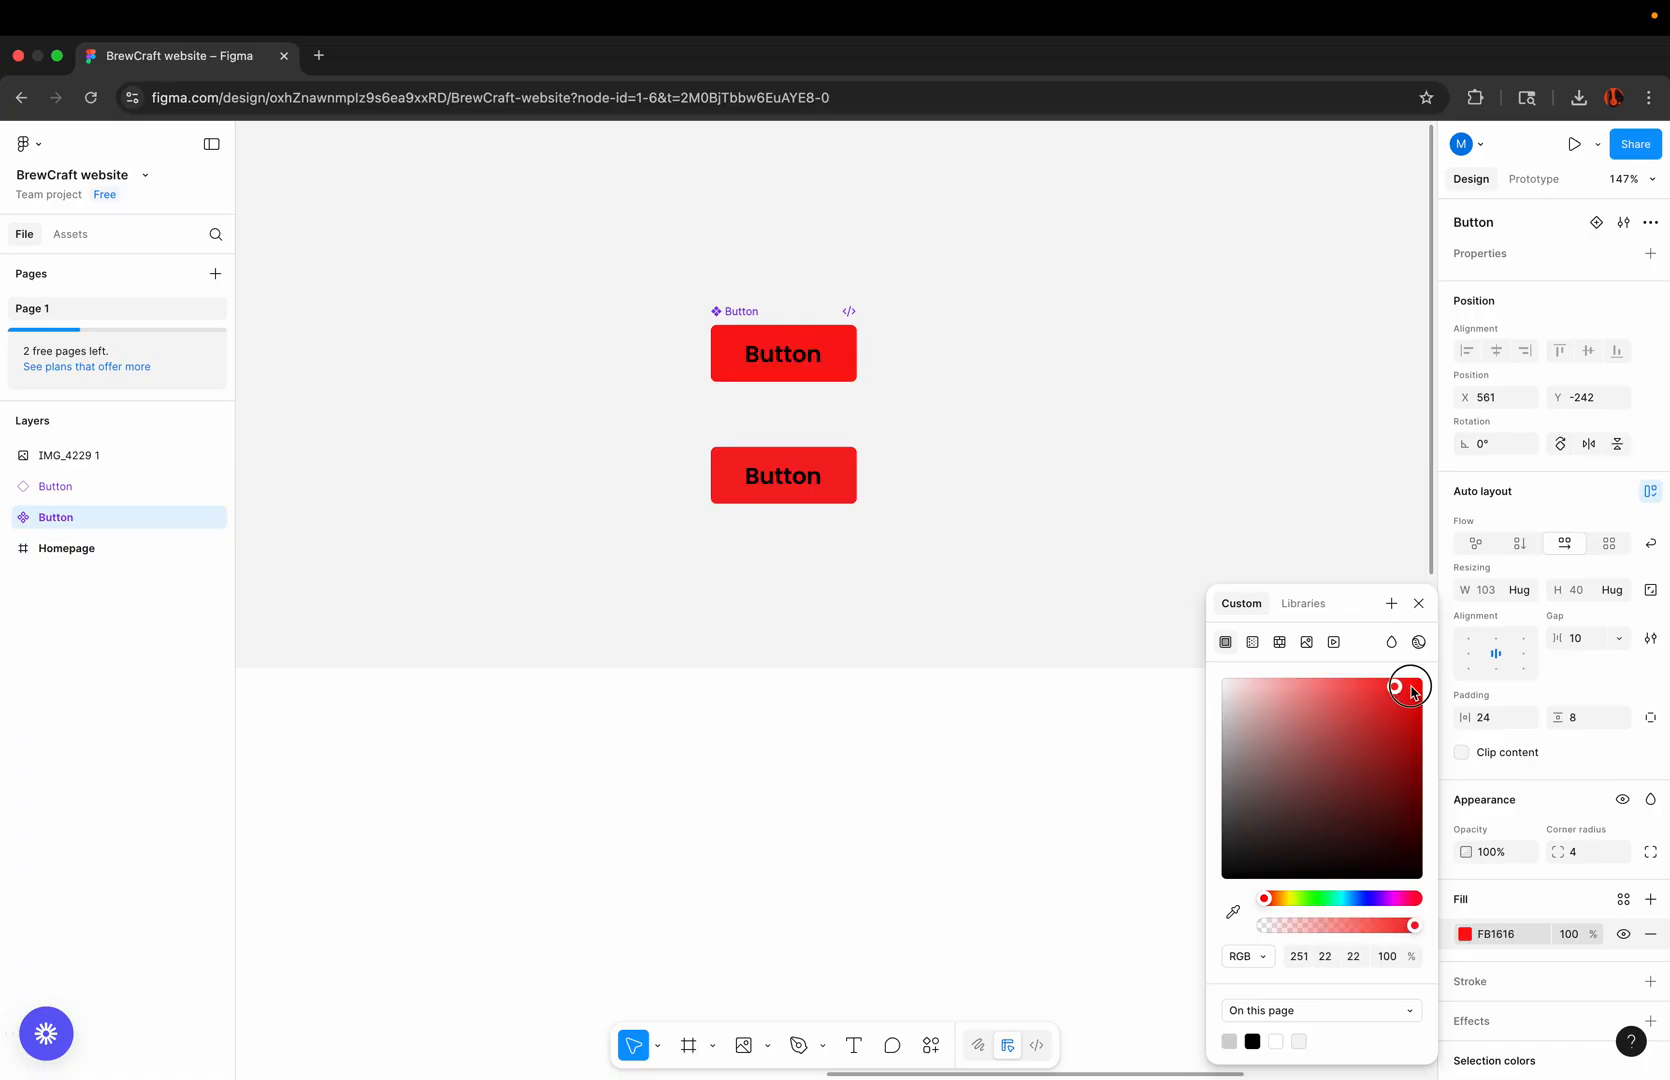
Set the main Button component's fill to the intense red FF0404
{"action": "left_click_drag", "start_coordinate": [1412, 692], "coordinate": [1421, 686]}
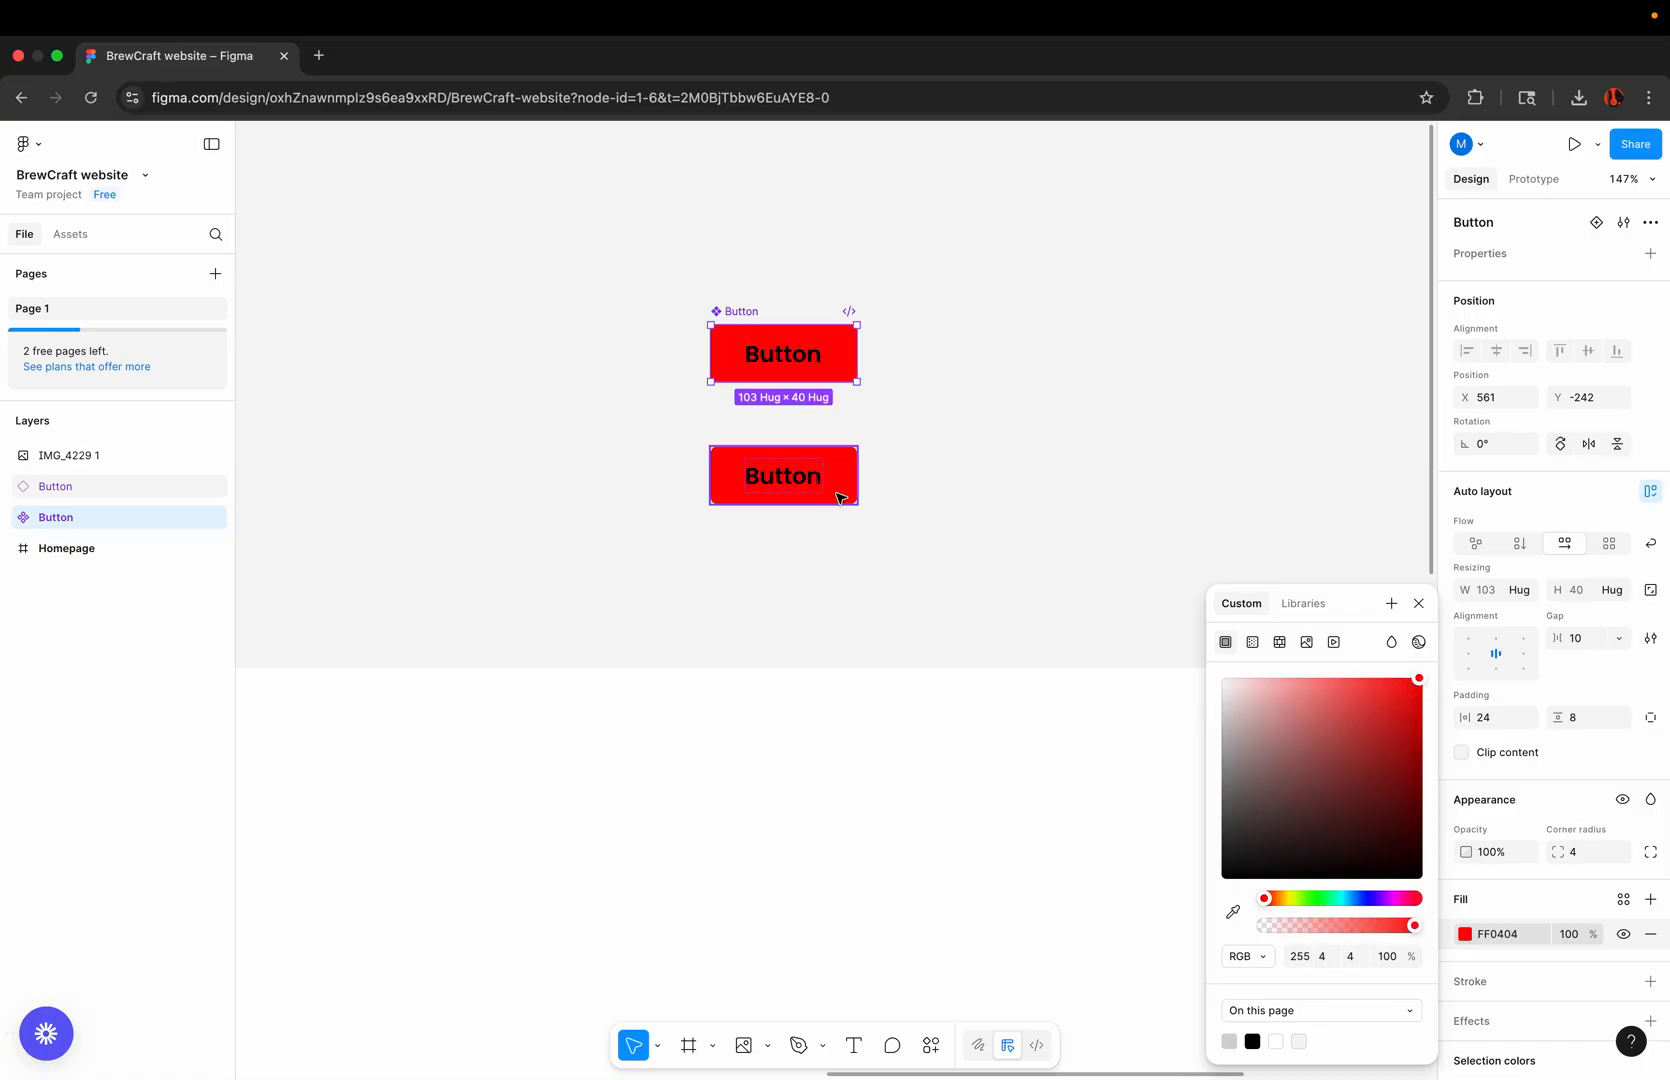
{"action": "left_click", "coordinate": [984, 444]}
Set the font size of the text inside the main Button component to 24
{"action": "left_click", "coordinate": [777, 360]}
{"action": "double_click", "coordinate": [777, 360]}
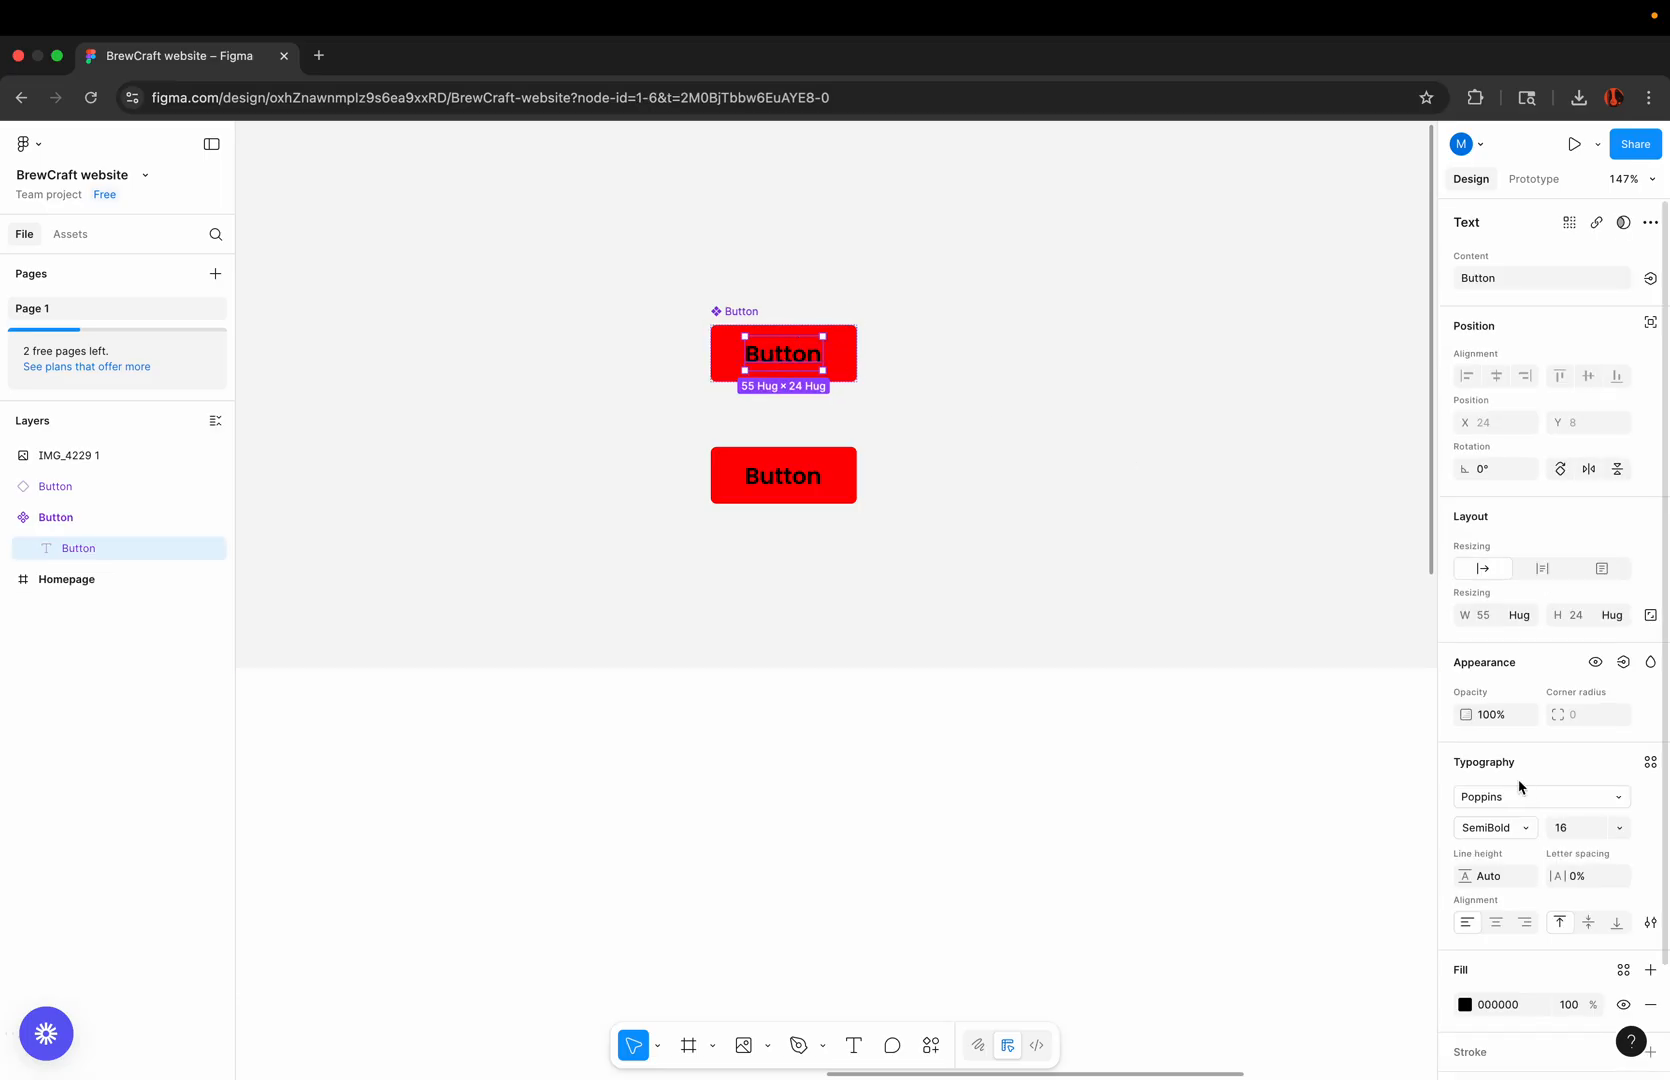
{"action": "left_click_drag", "start_coordinate": [1610, 827], "coordinate": [1432, 833]}
{"action": "type", "text": "24"}
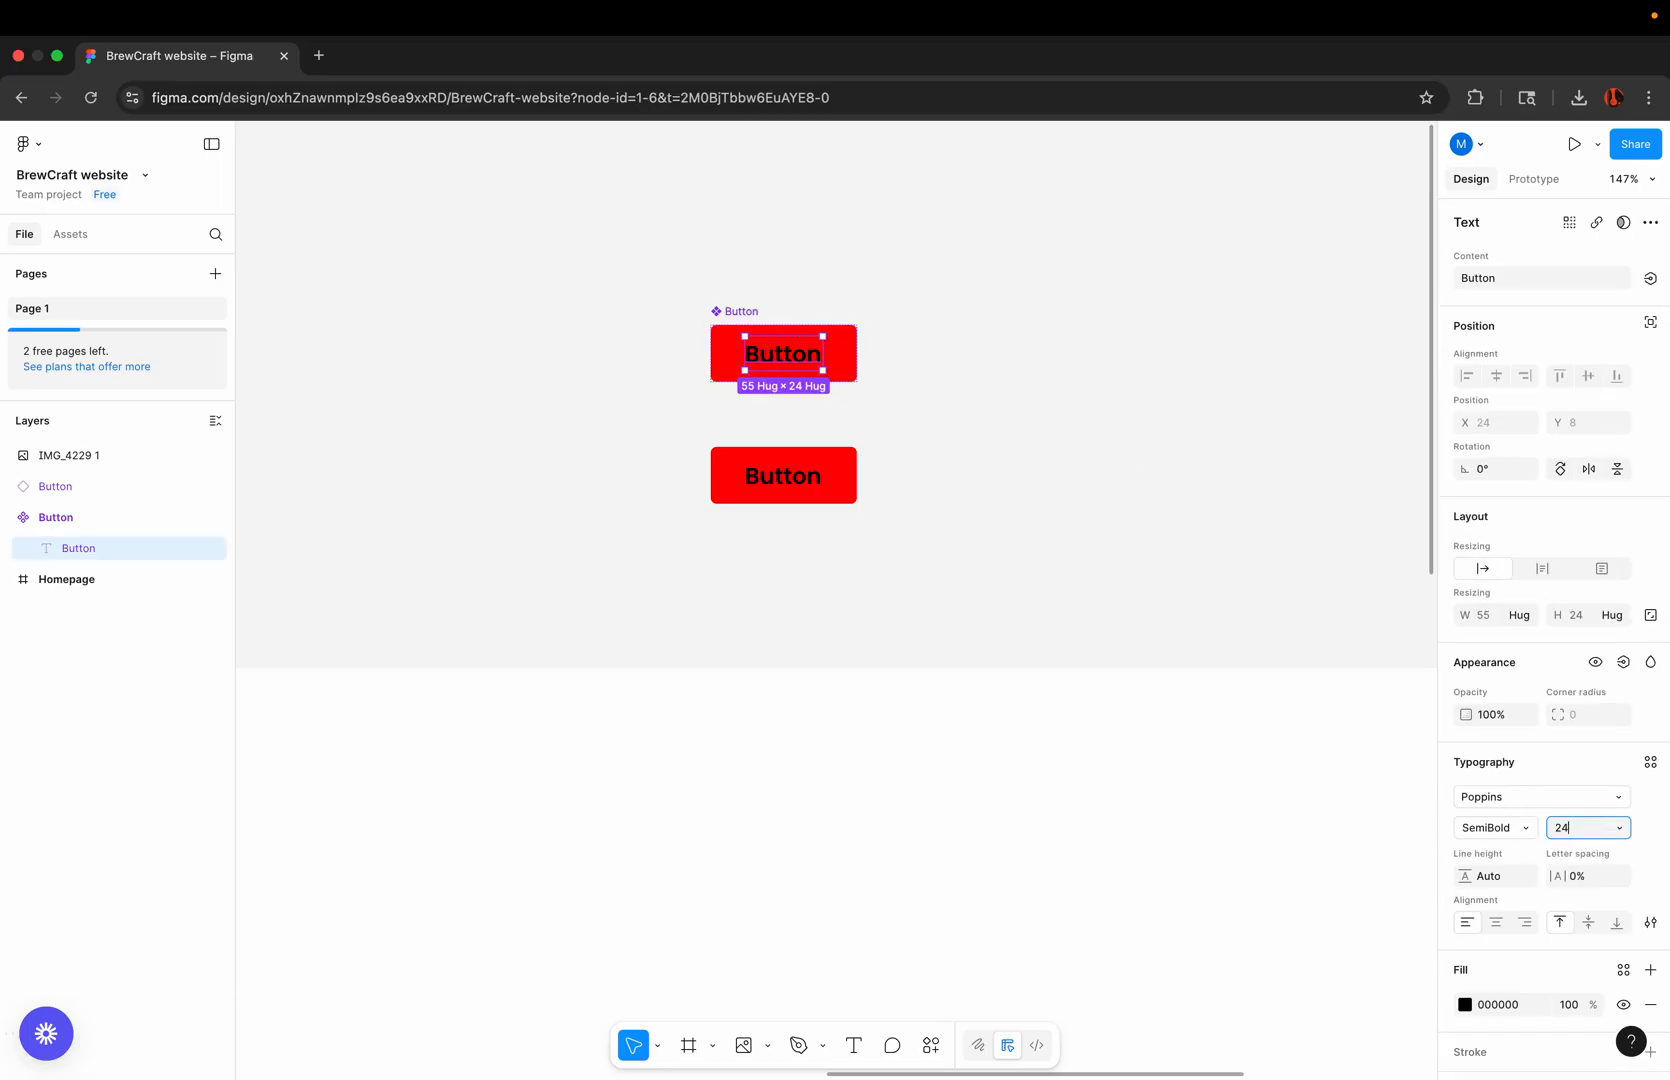
{"action": "key", "text": "Return"}
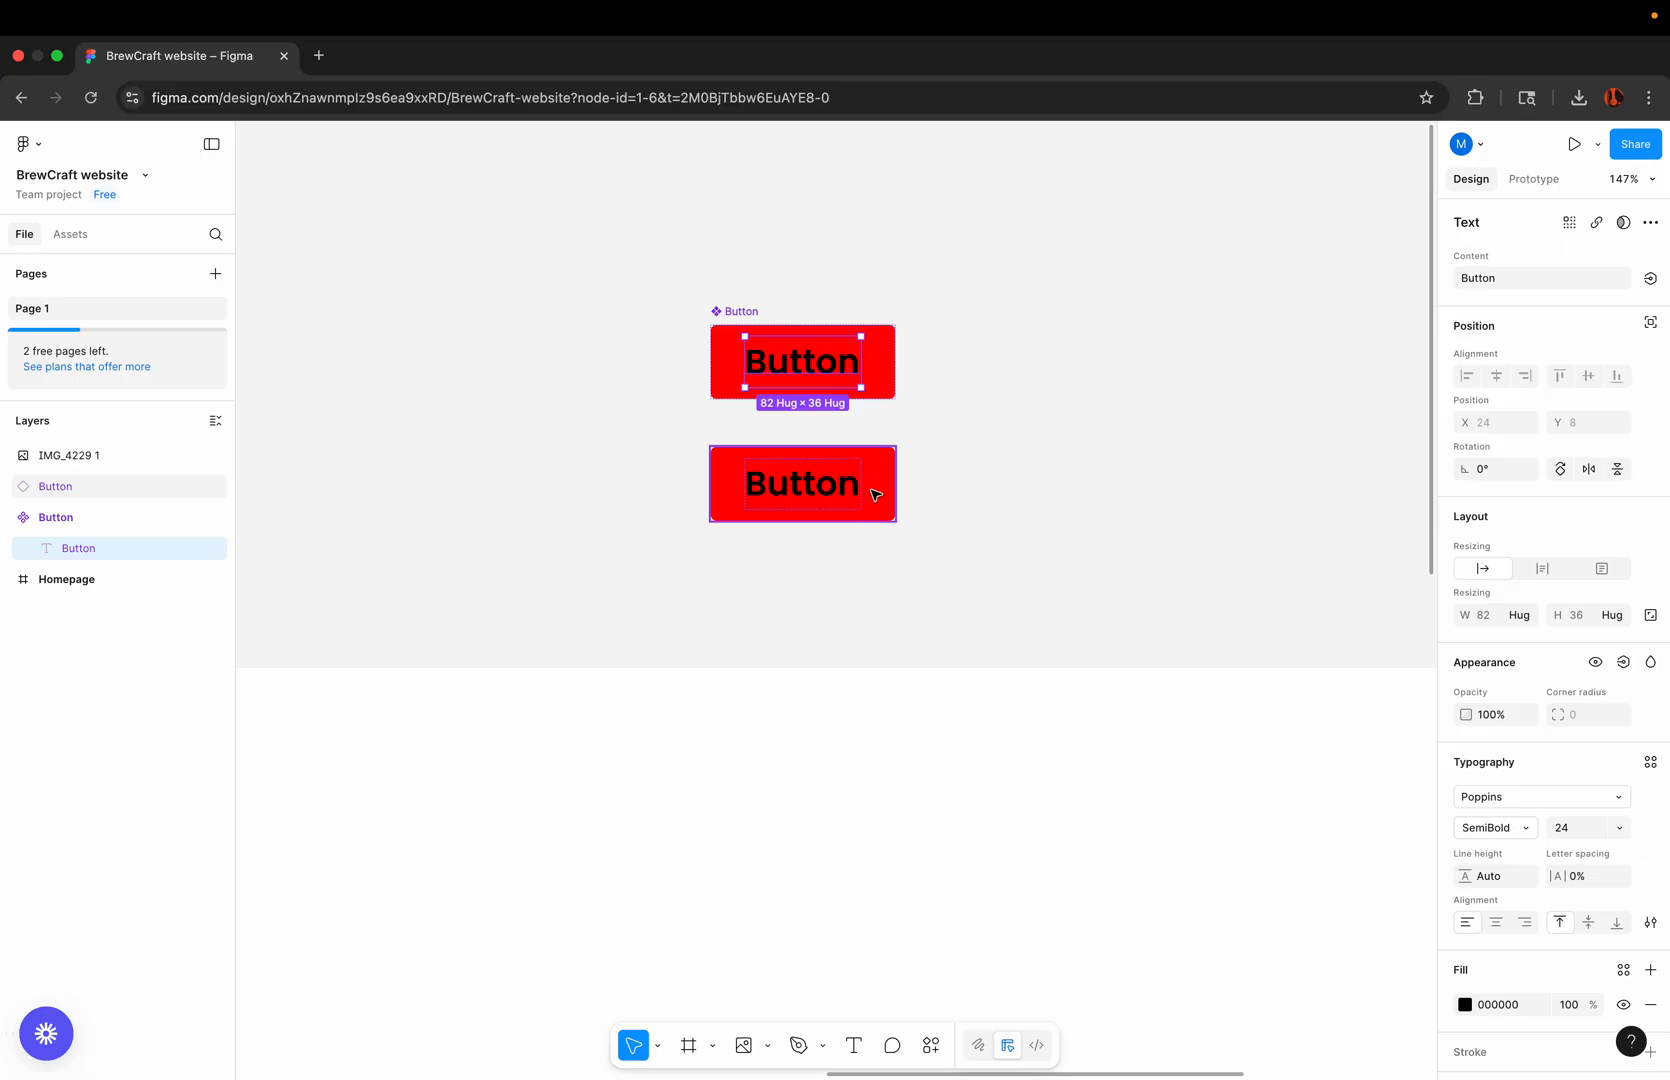
Undo the font size and red fill changes on the main Button component, then deselect it
{"action": "key", "text": "ctrl+z"}
{"action": "key", "text": "ctrl+z"}
{"action": "key", "text": "ctrl+z"}
{"action": "key", "text": "ctrl+z"}
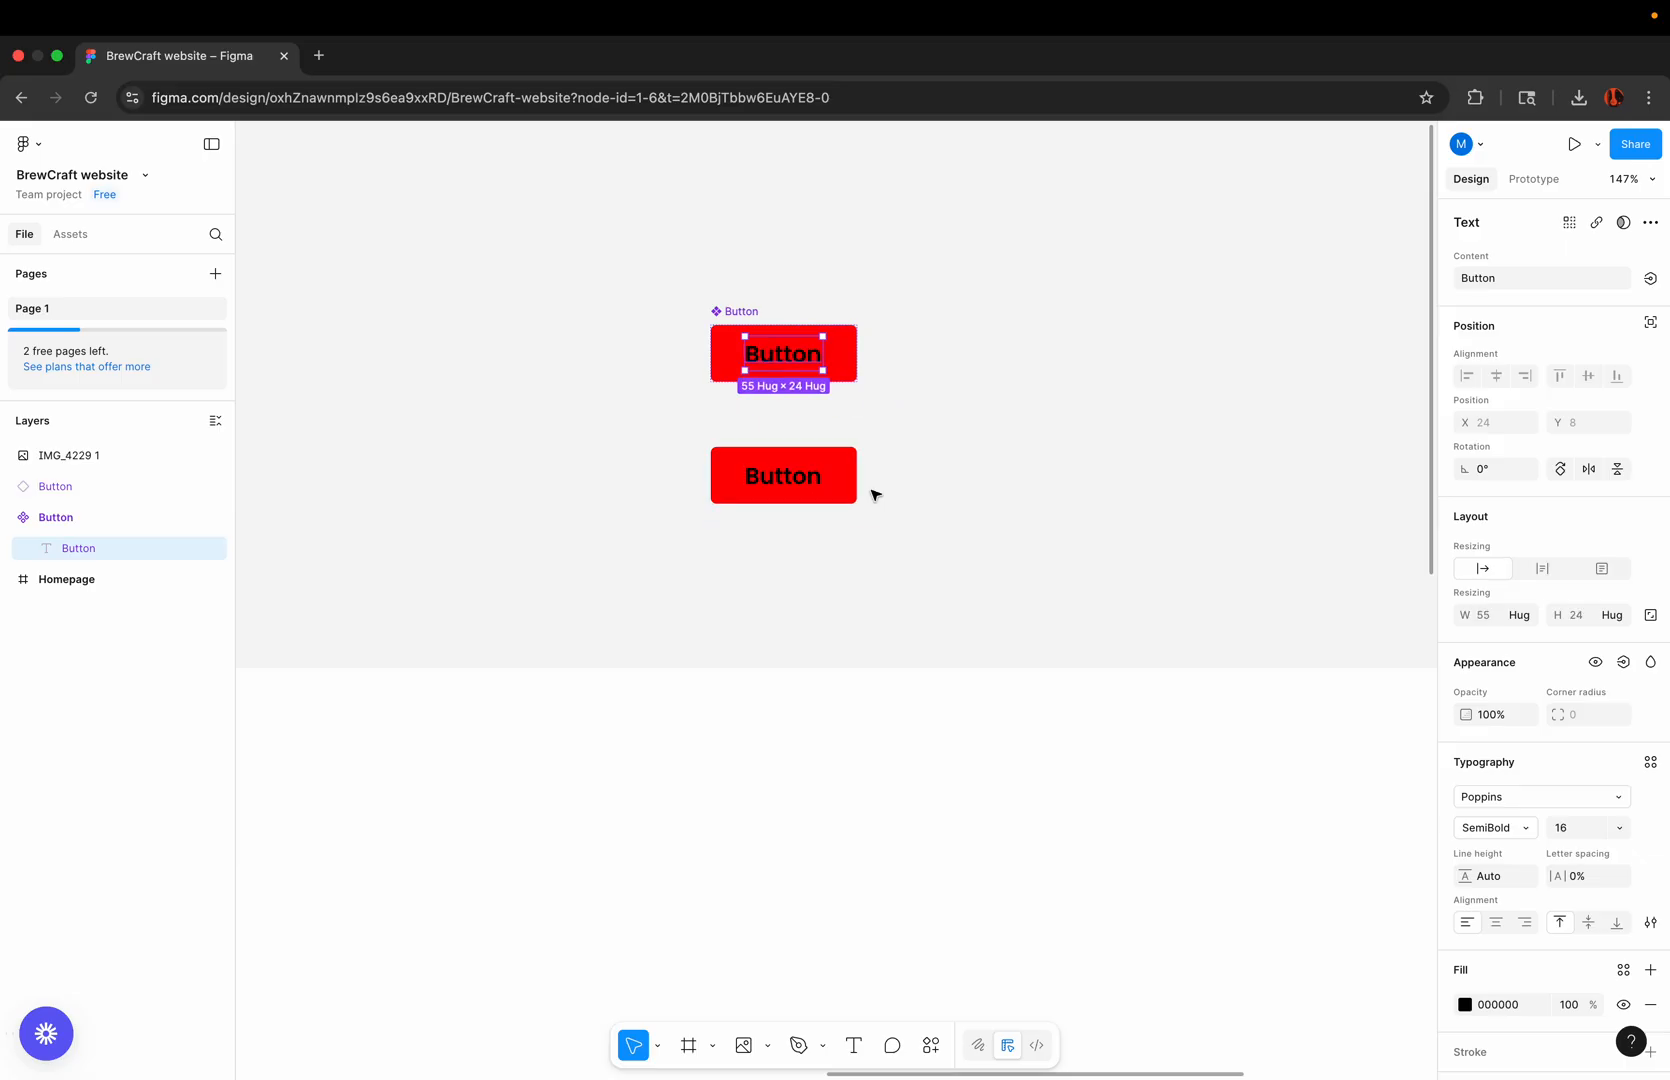
{"action": "key", "text": "ctrl+z"}
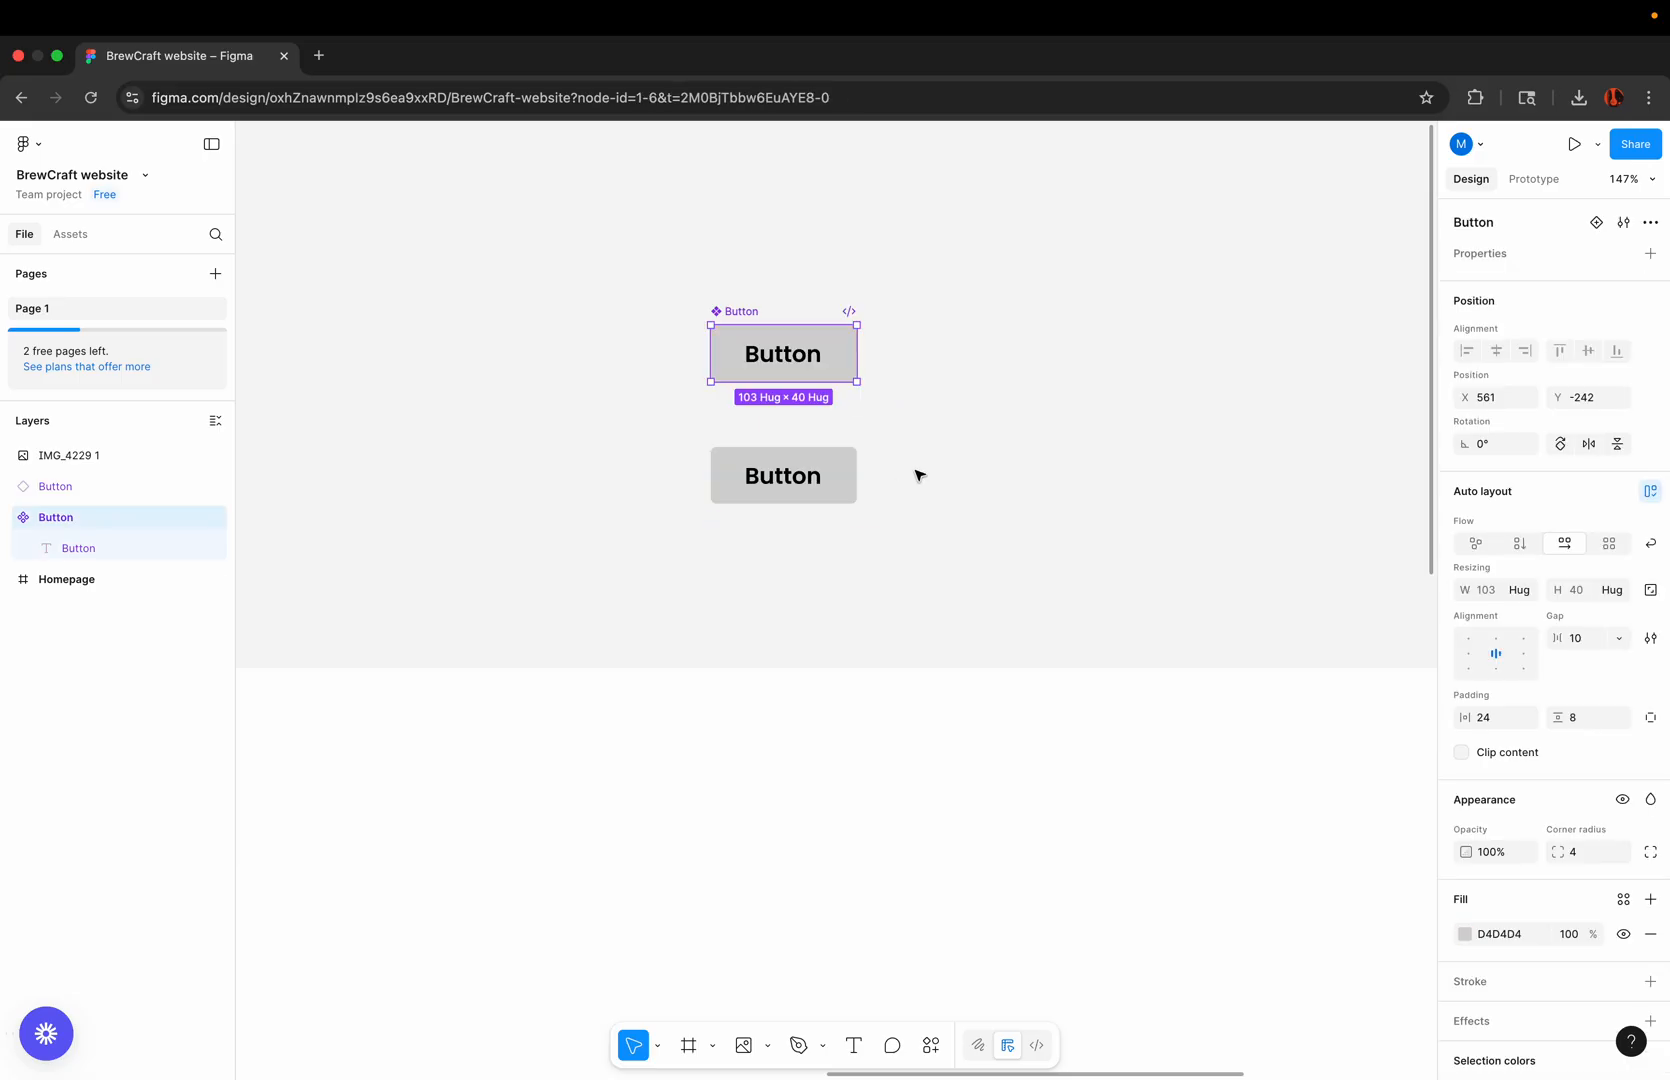
{"action": "left_click", "coordinate": [921, 472]}
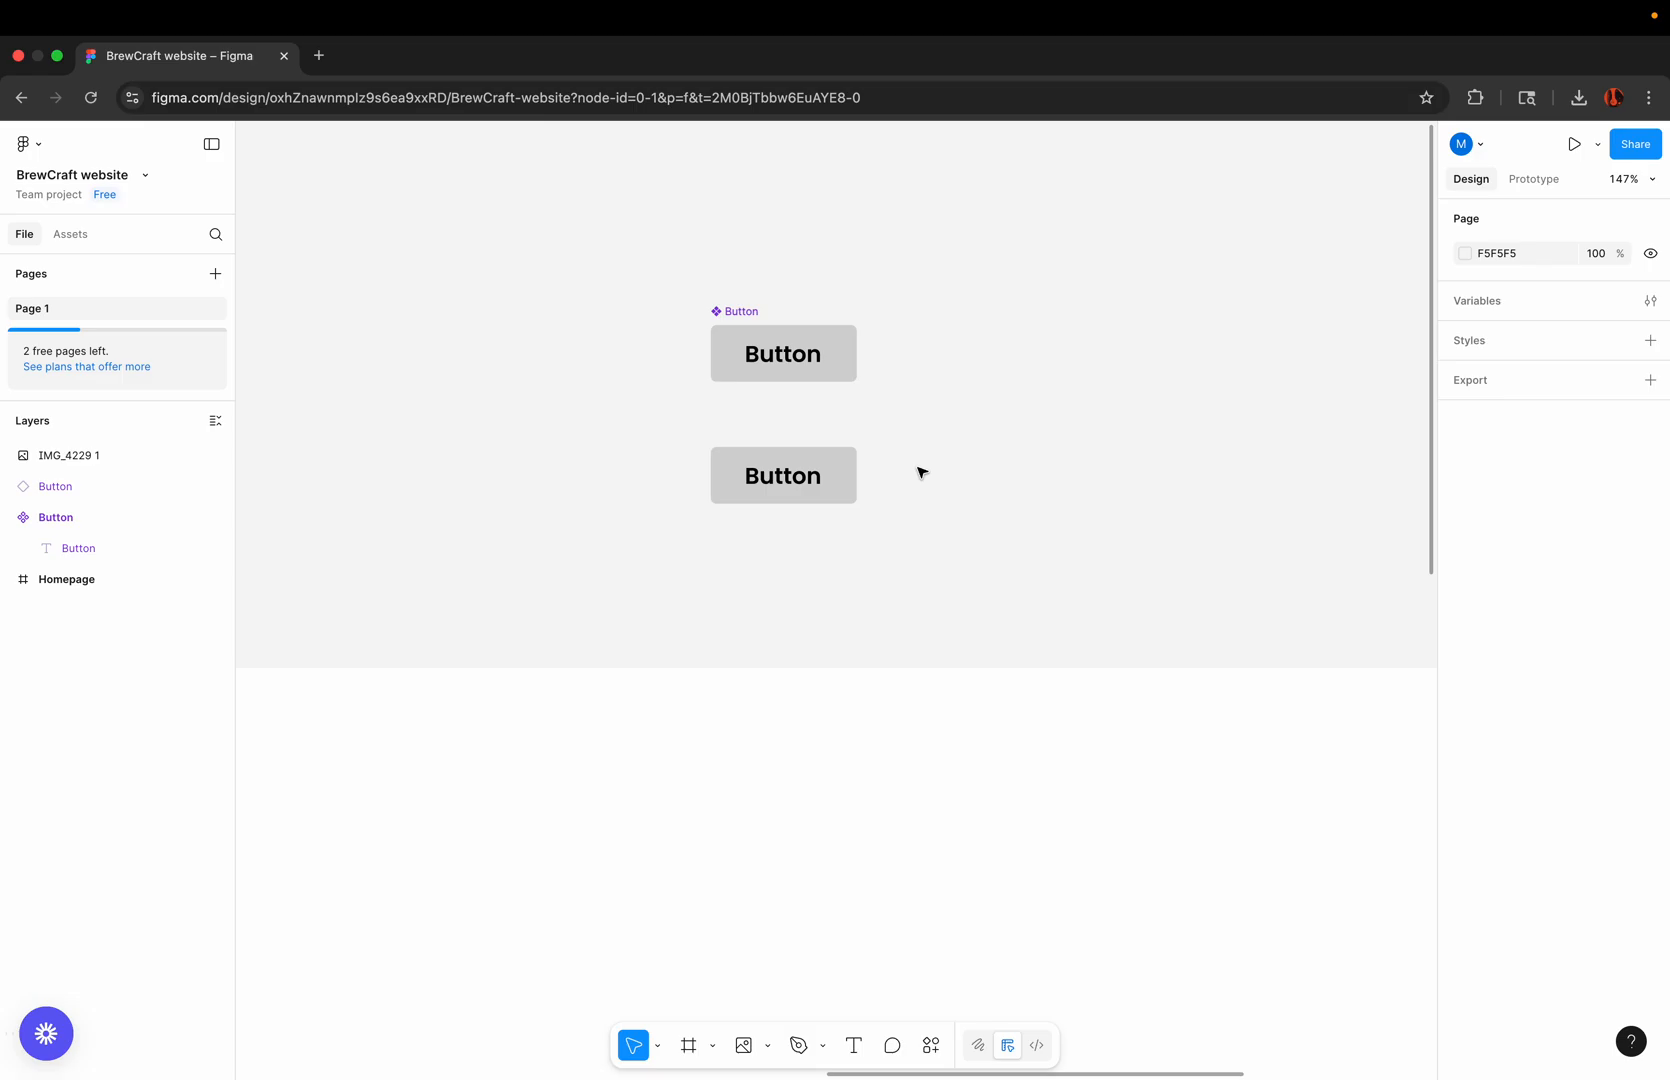
Compare the main Button component and its instance with the buttons in the hand-drawn sketch
{"action": "scroll", "coordinate": [831, 477], "scroll_direction": "down", "scroll_amount": 5}
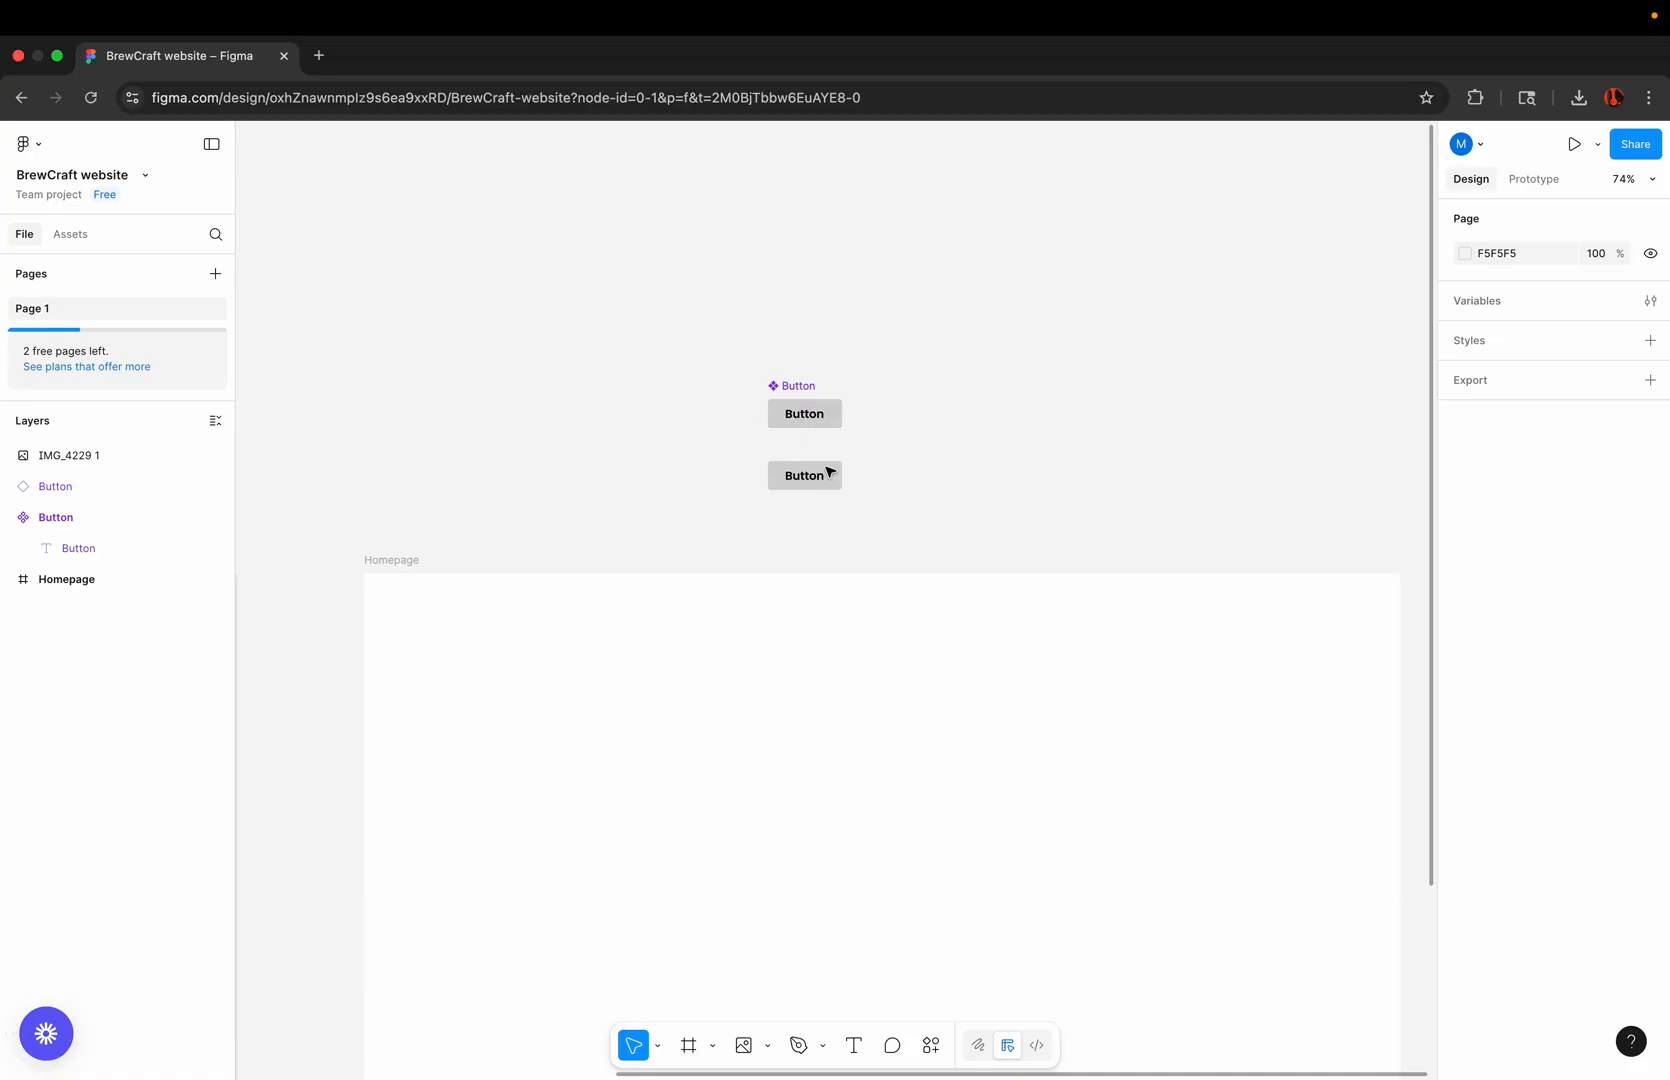
{"action": "scroll", "coordinate": [820, 440], "scroll_direction": "up", "scroll_amount": 5}
{"action": "left_click", "coordinate": [821, 397]}
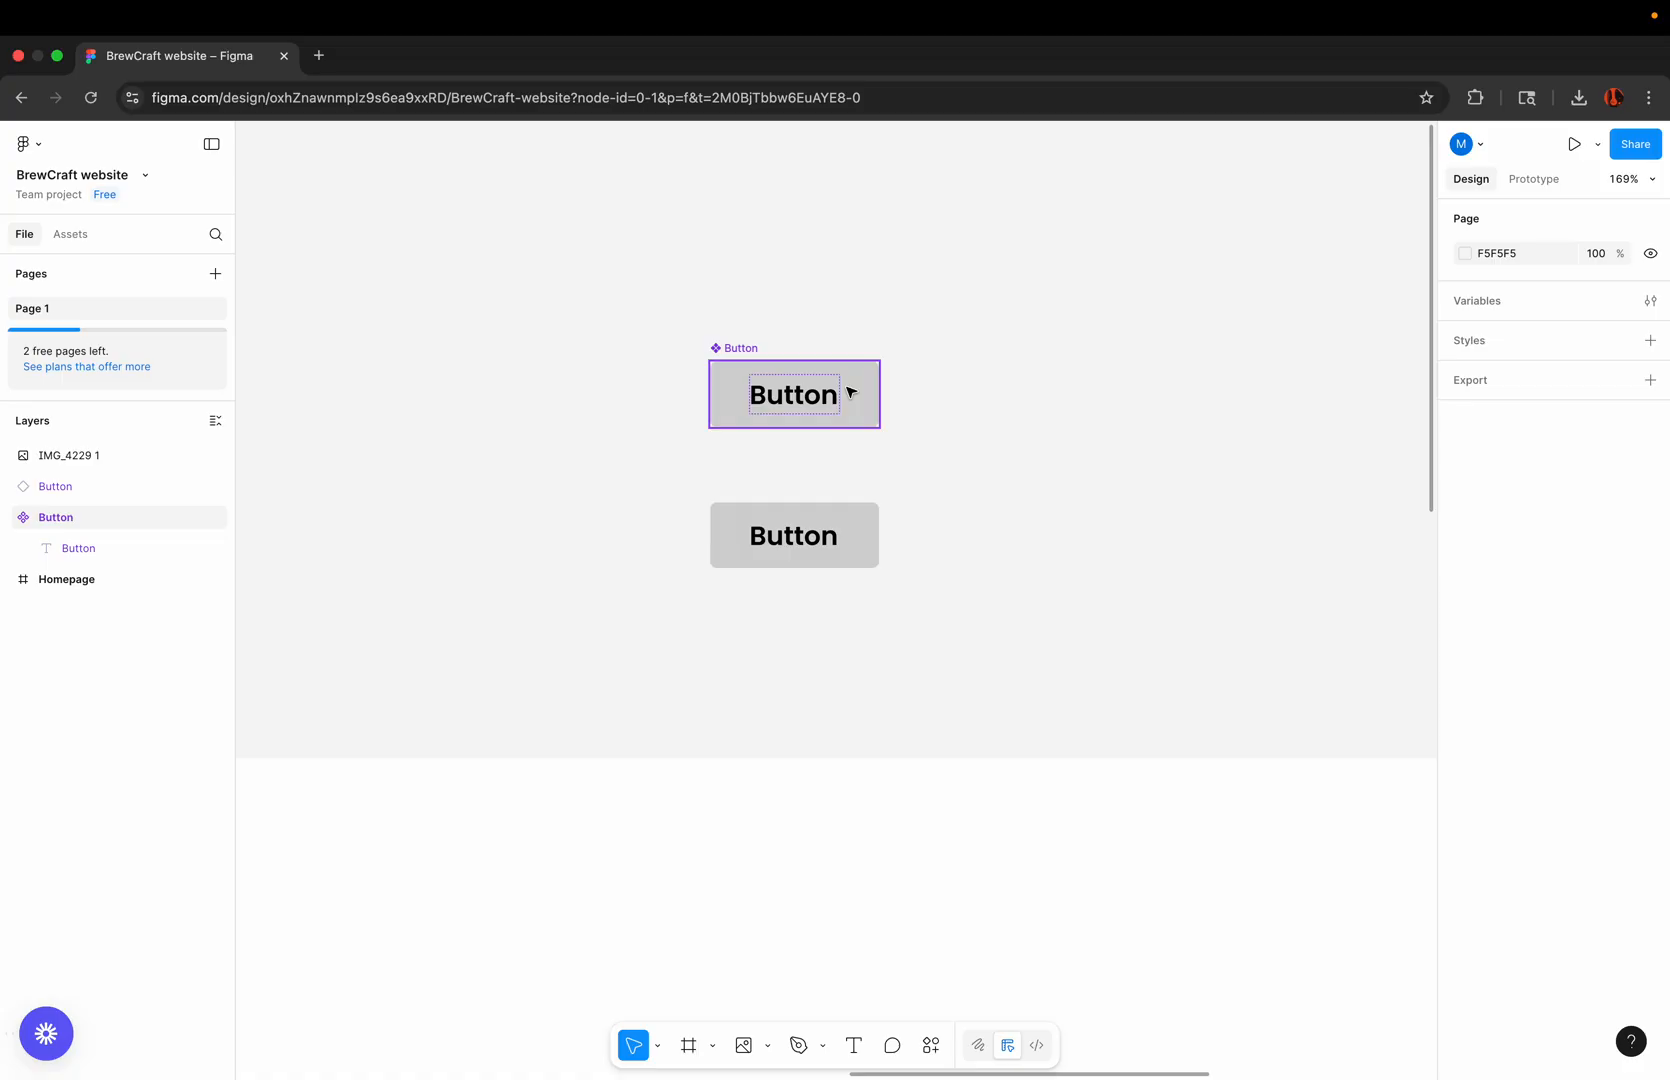
{"action": "scroll", "coordinate": [851, 392], "scroll_direction": "down", "scroll_amount": 6}
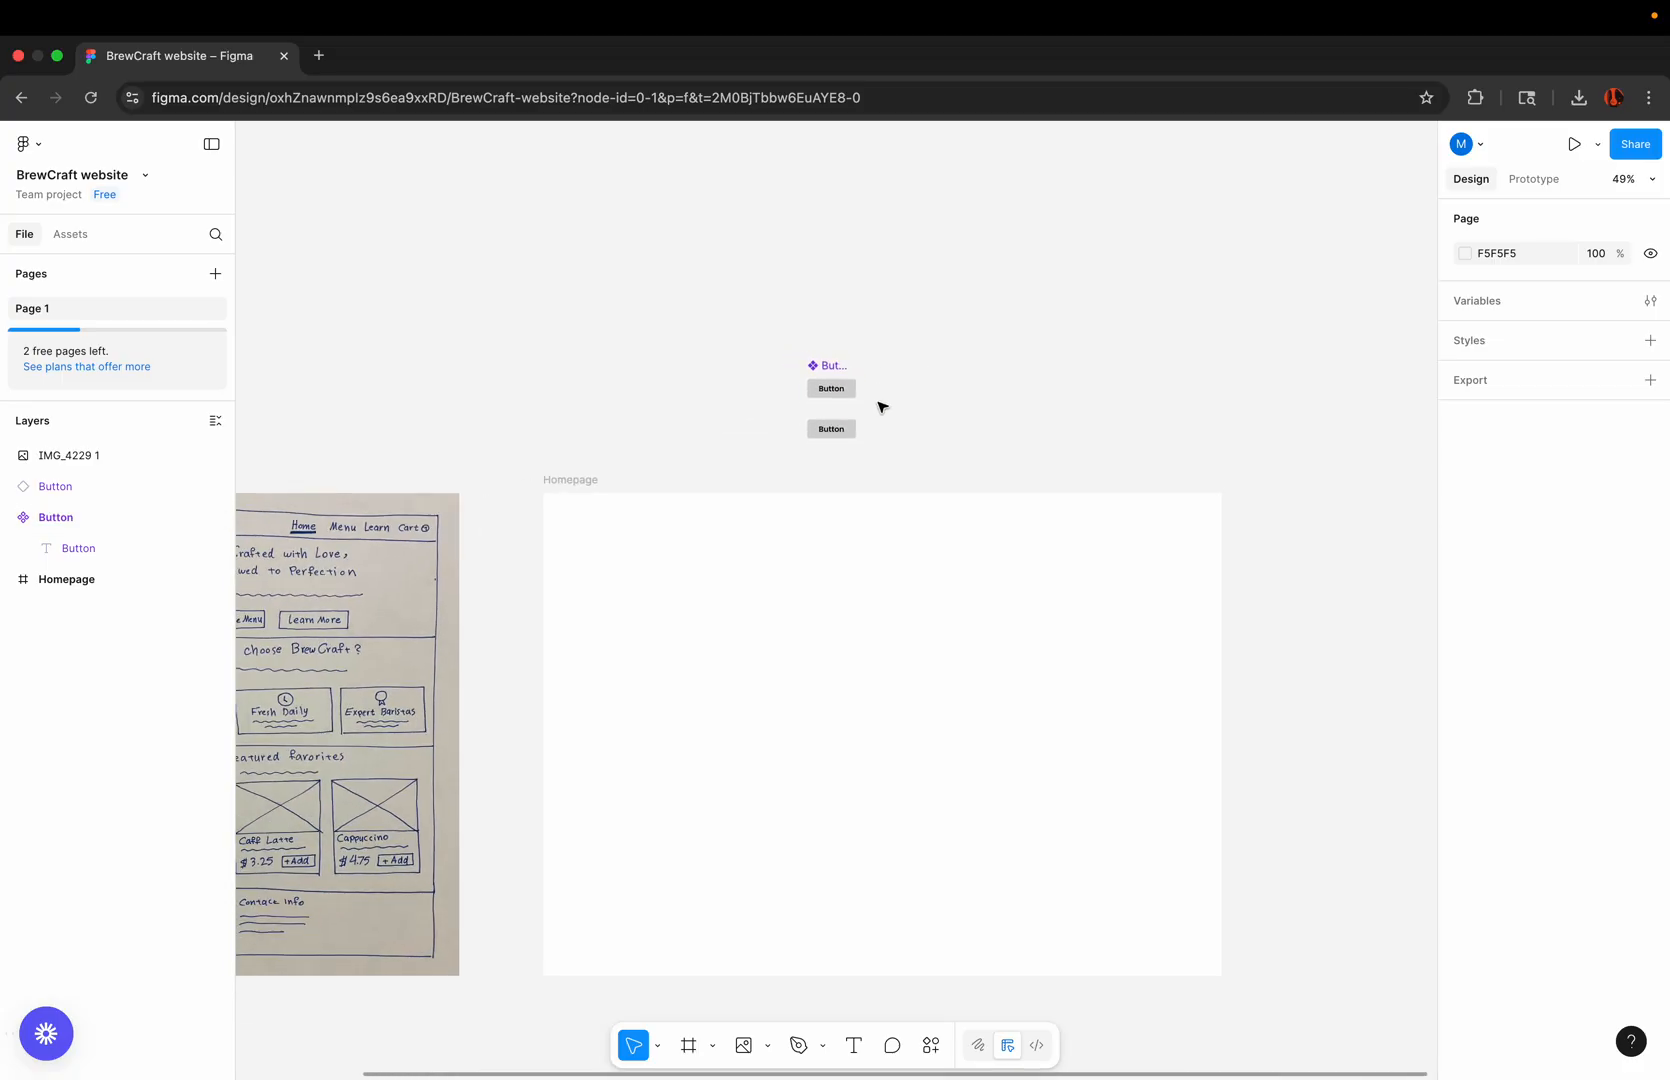
{"action": "scroll", "coordinate": [836, 425], "scroll_direction": "left", "scroll_amount": 5}
{"action": "scroll", "coordinate": [836, 425], "scroll_direction": "down", "scroll_amount": 3}
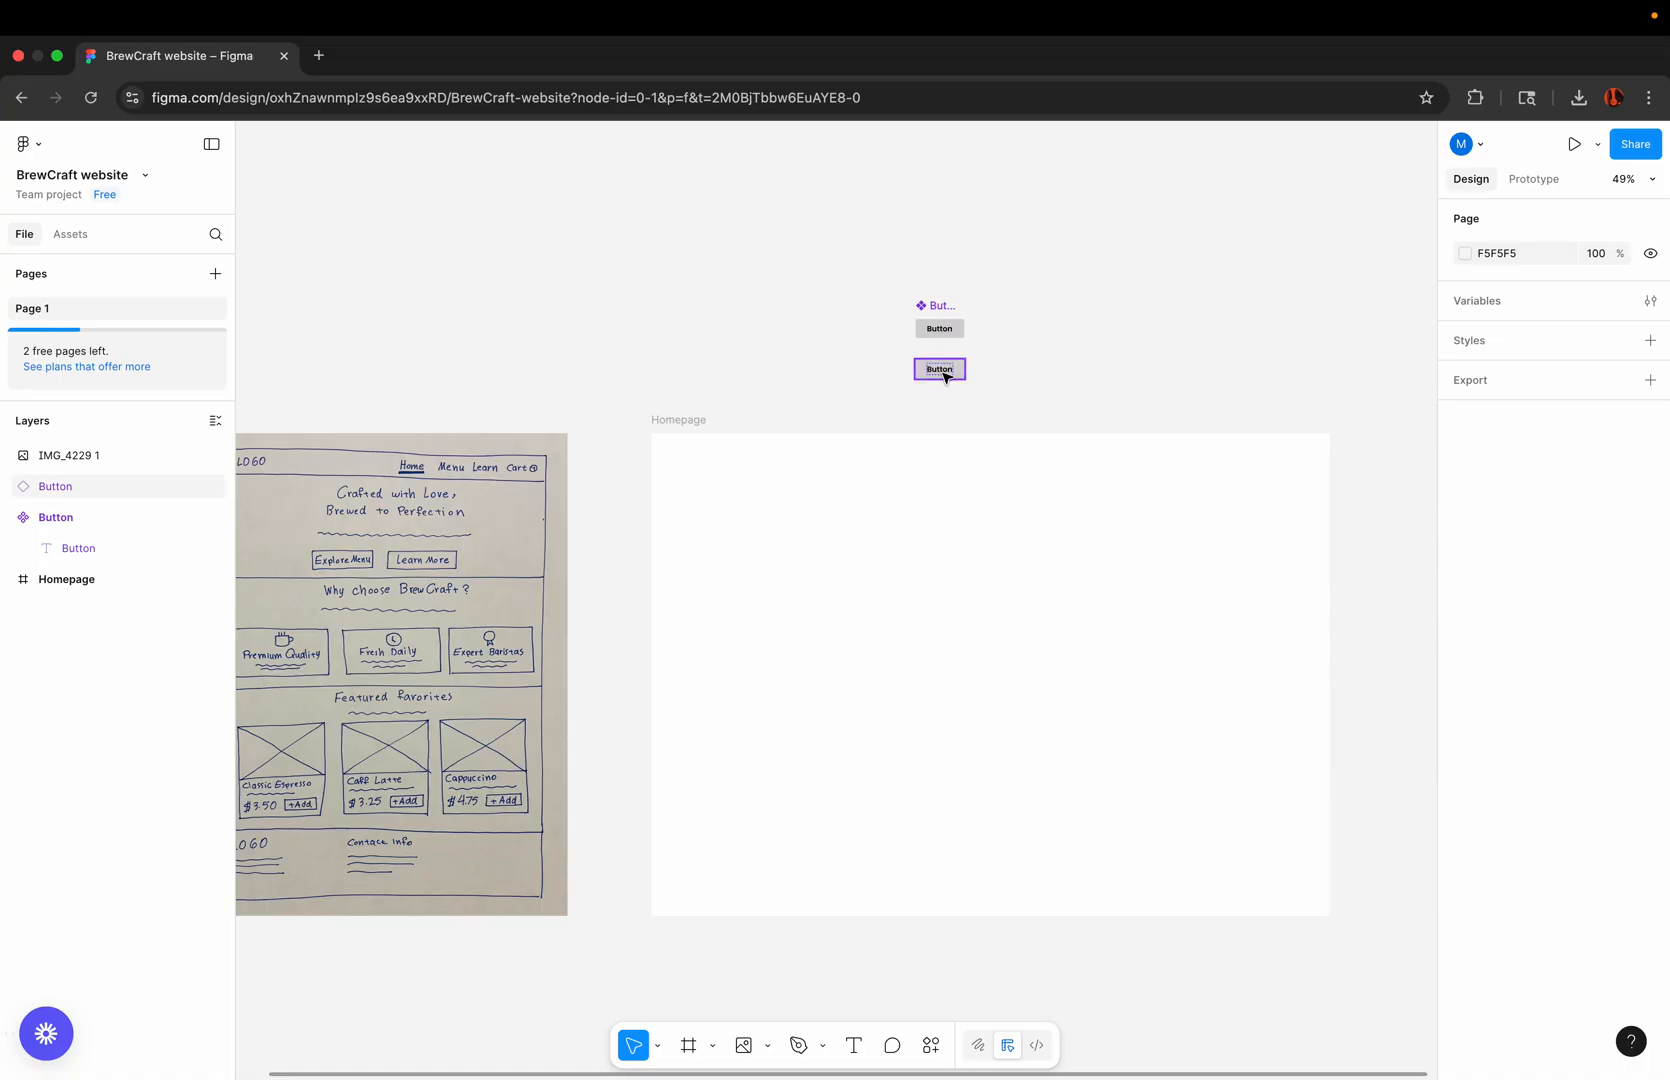
{"action": "scroll", "coordinate": [945, 375], "scroll_direction": "up", "scroll_amount": 10}
{"action": "scroll", "coordinate": [943, 376], "scroll_direction": "right", "scroll_amount": 4}
{"action": "scroll", "coordinate": [943, 376], "scroll_direction": "up", "scroll_amount": 2}
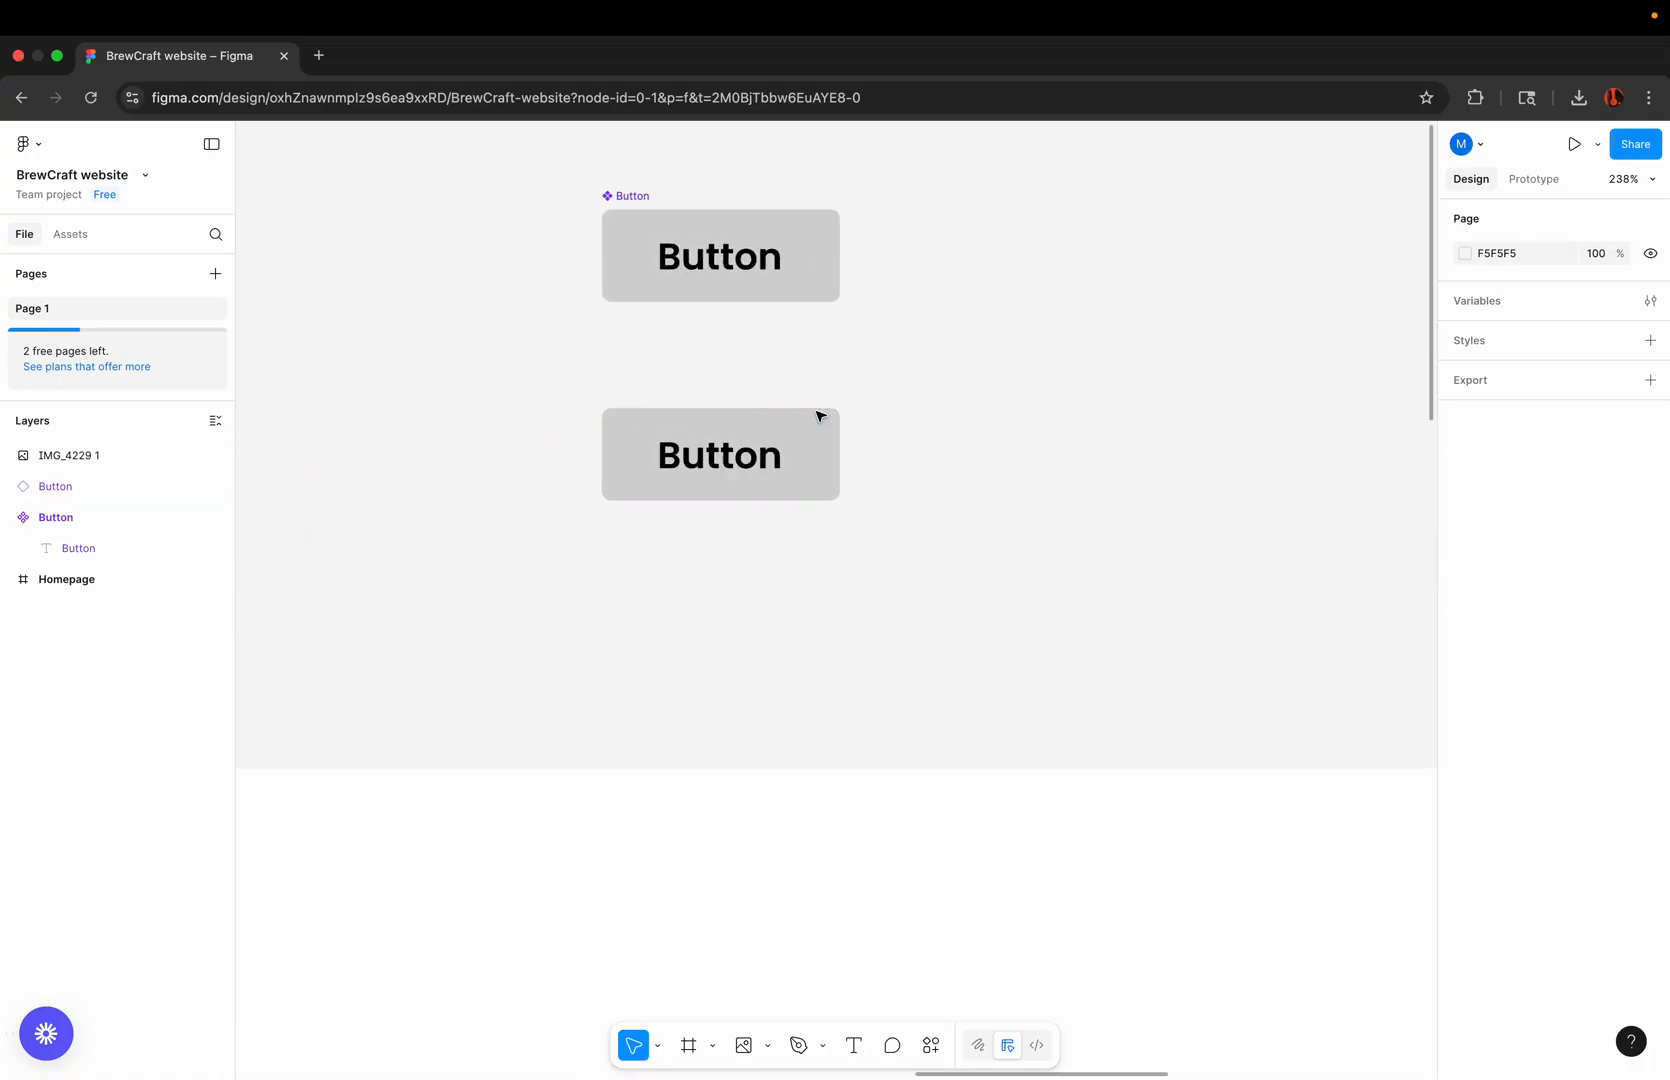
{"action": "scroll", "coordinate": [818, 415], "scroll_direction": "up", "scroll_amount": 1}
{"action": "scroll", "coordinate": [818, 415], "scroll_direction": "down", "scroll_amount": 2}
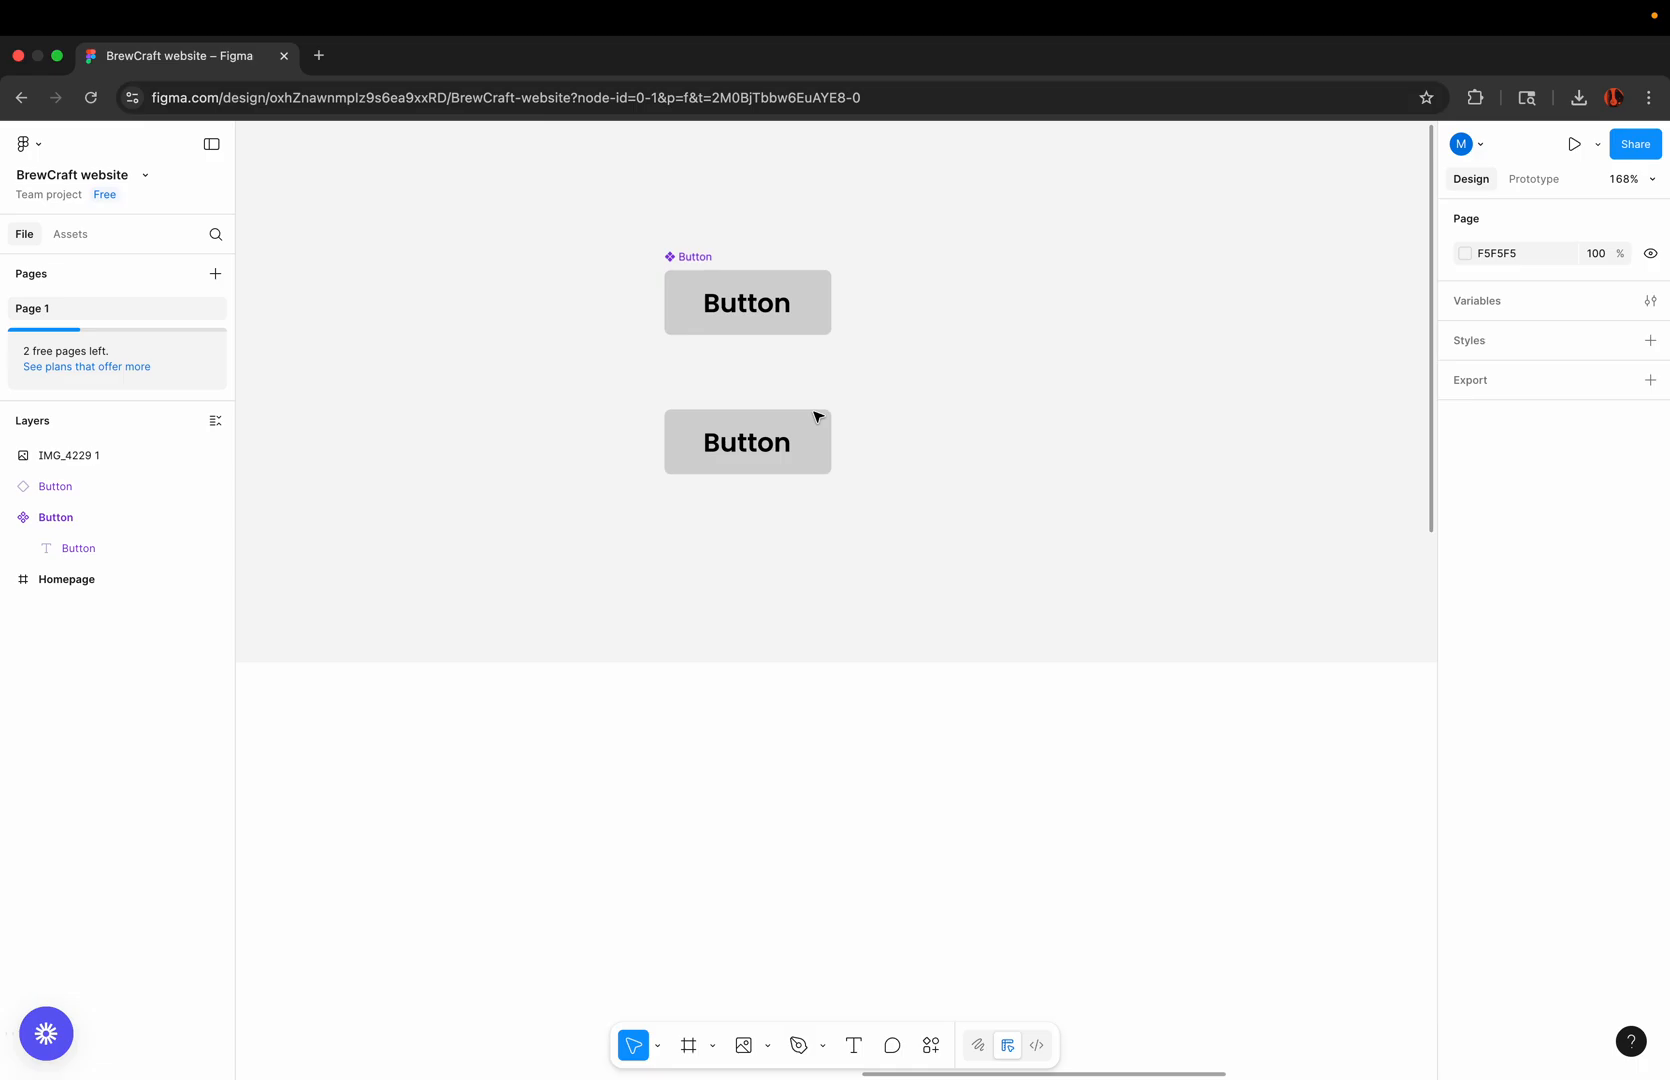
Examine the sketch's header navigation and remaining sections for other elements that could become reusable components
{"action": "scroll", "coordinate": [818, 415], "scroll_direction": "down", "scroll_amount": 6}
{"action": "scroll", "coordinate": [817, 418], "scroll_direction": "left", "scroll_amount": 3}
{"action": "scroll", "coordinate": [563, 471], "scroll_direction": "up", "scroll_amount": 2}
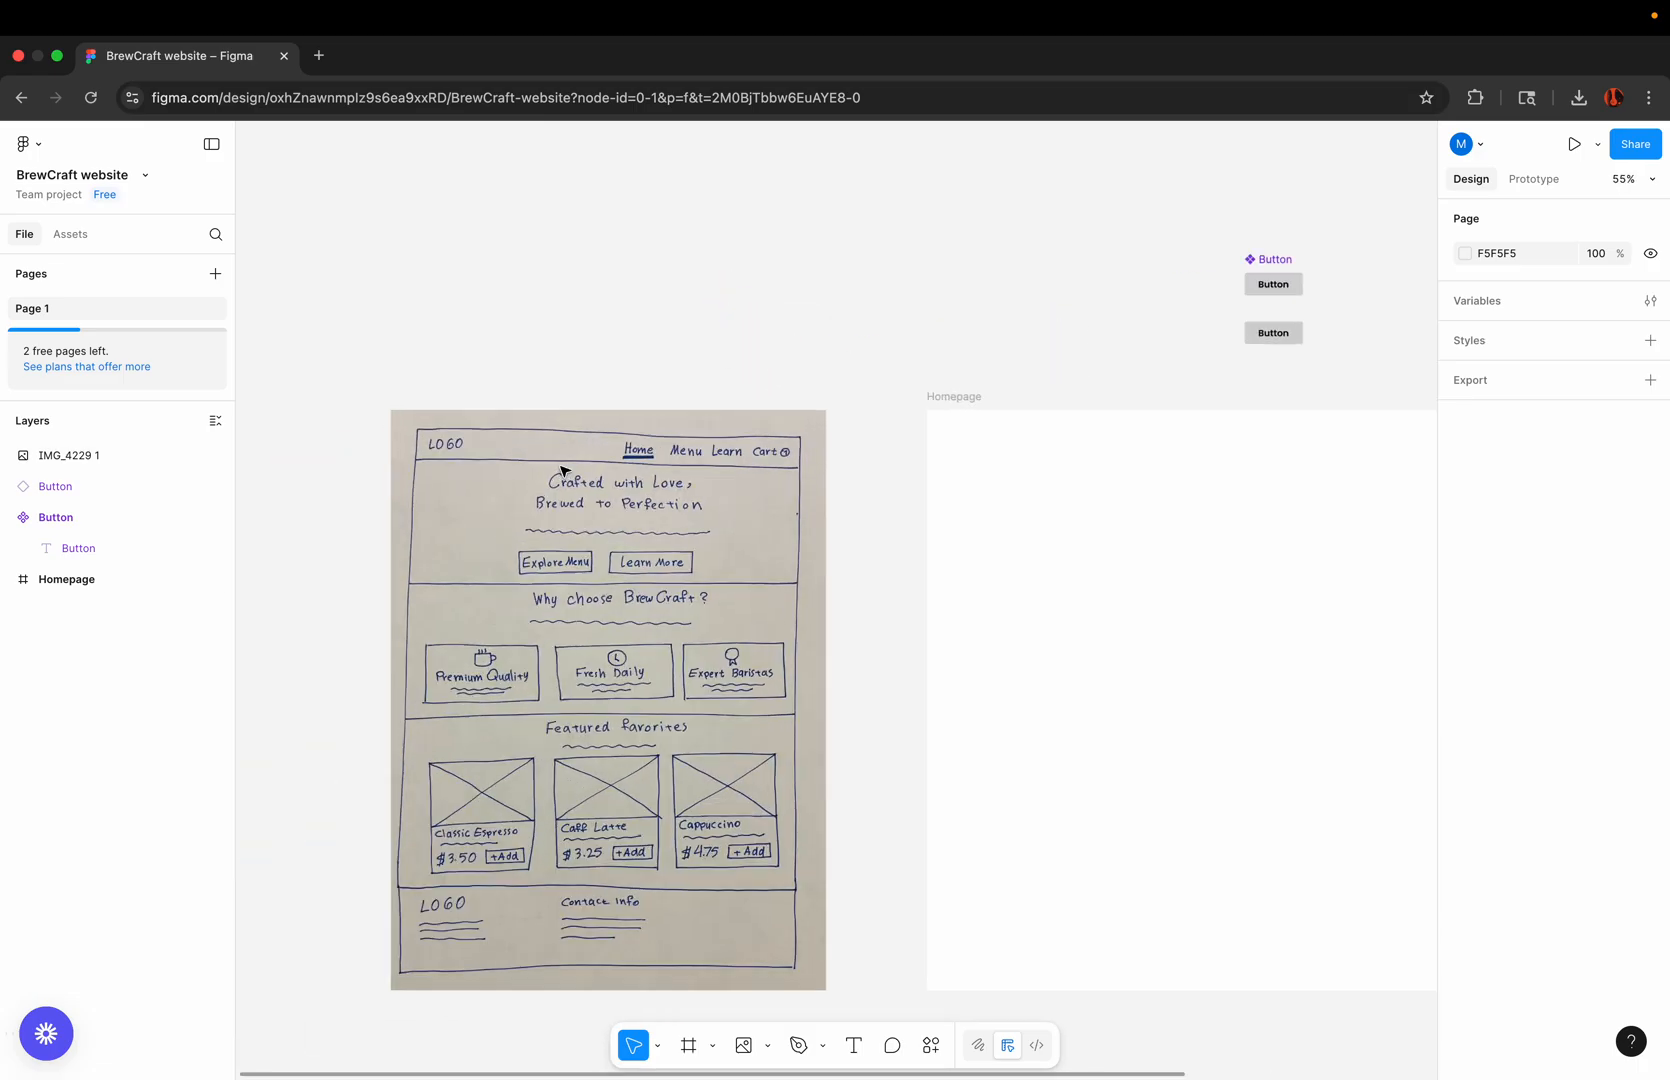
{"action": "scroll", "coordinate": [563, 471], "scroll_direction": "up", "scroll_amount": 2}
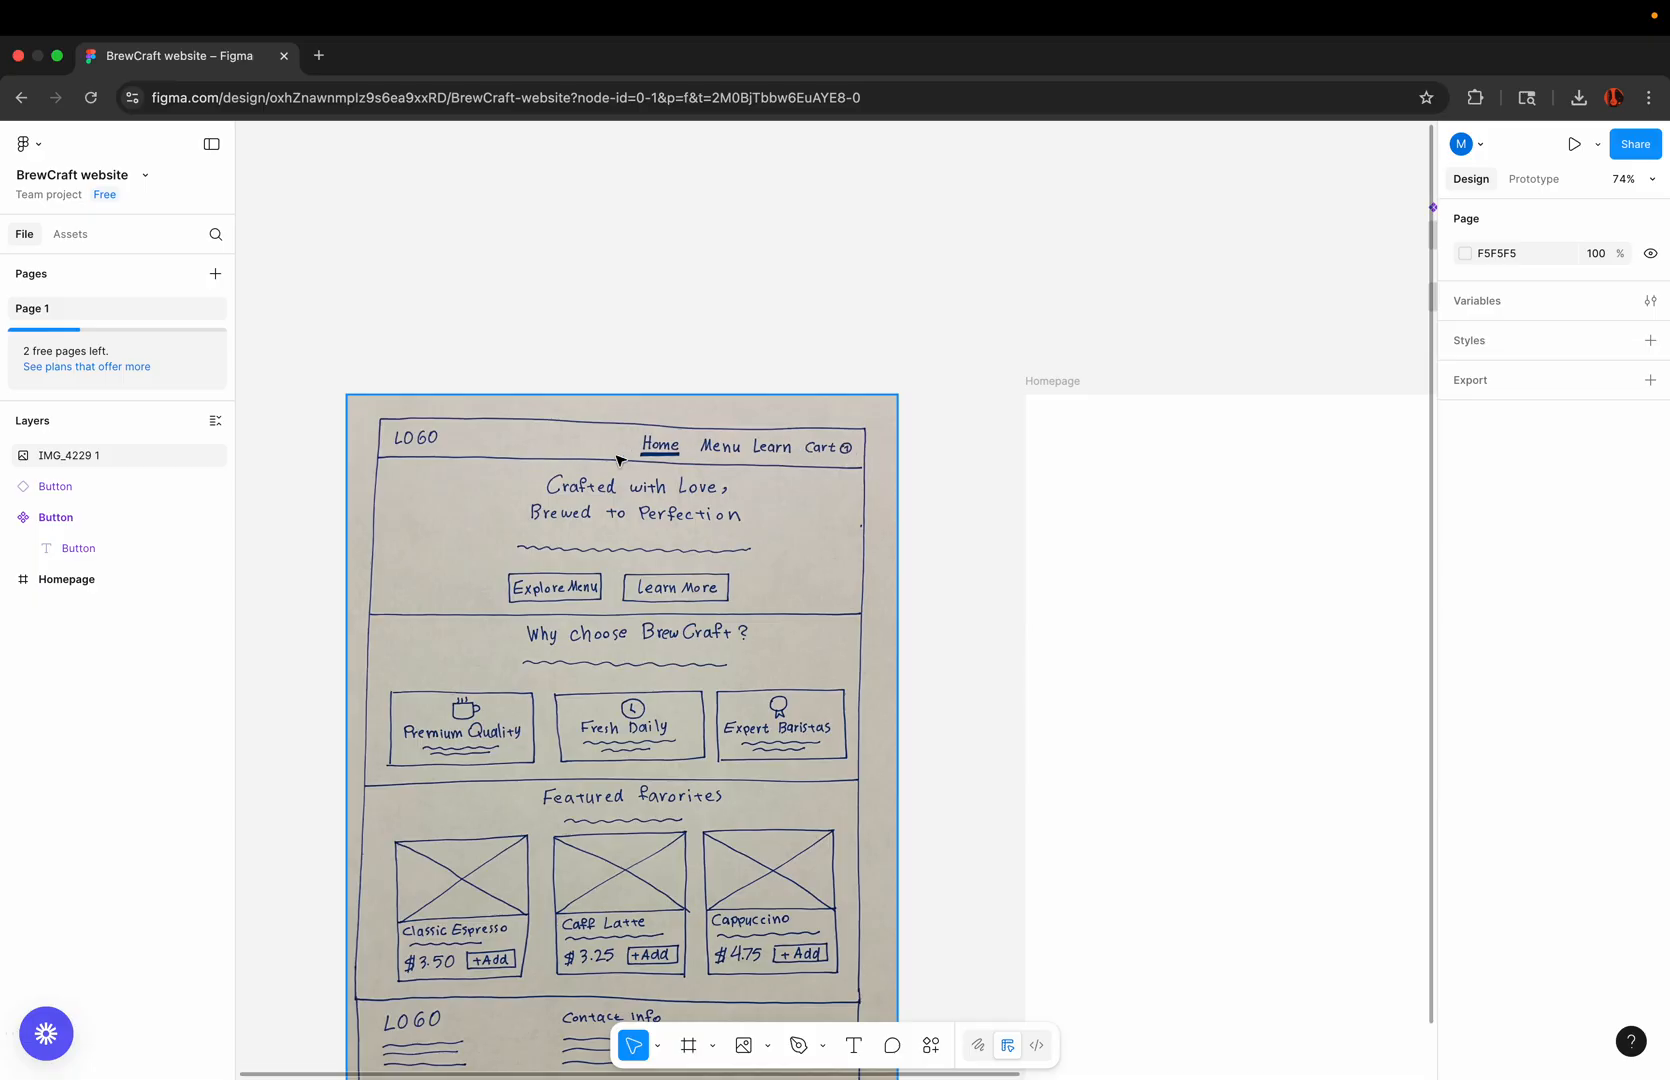
{"action": "scroll", "coordinate": [648, 452], "scroll_direction": "down", "scroll_amount": 2}
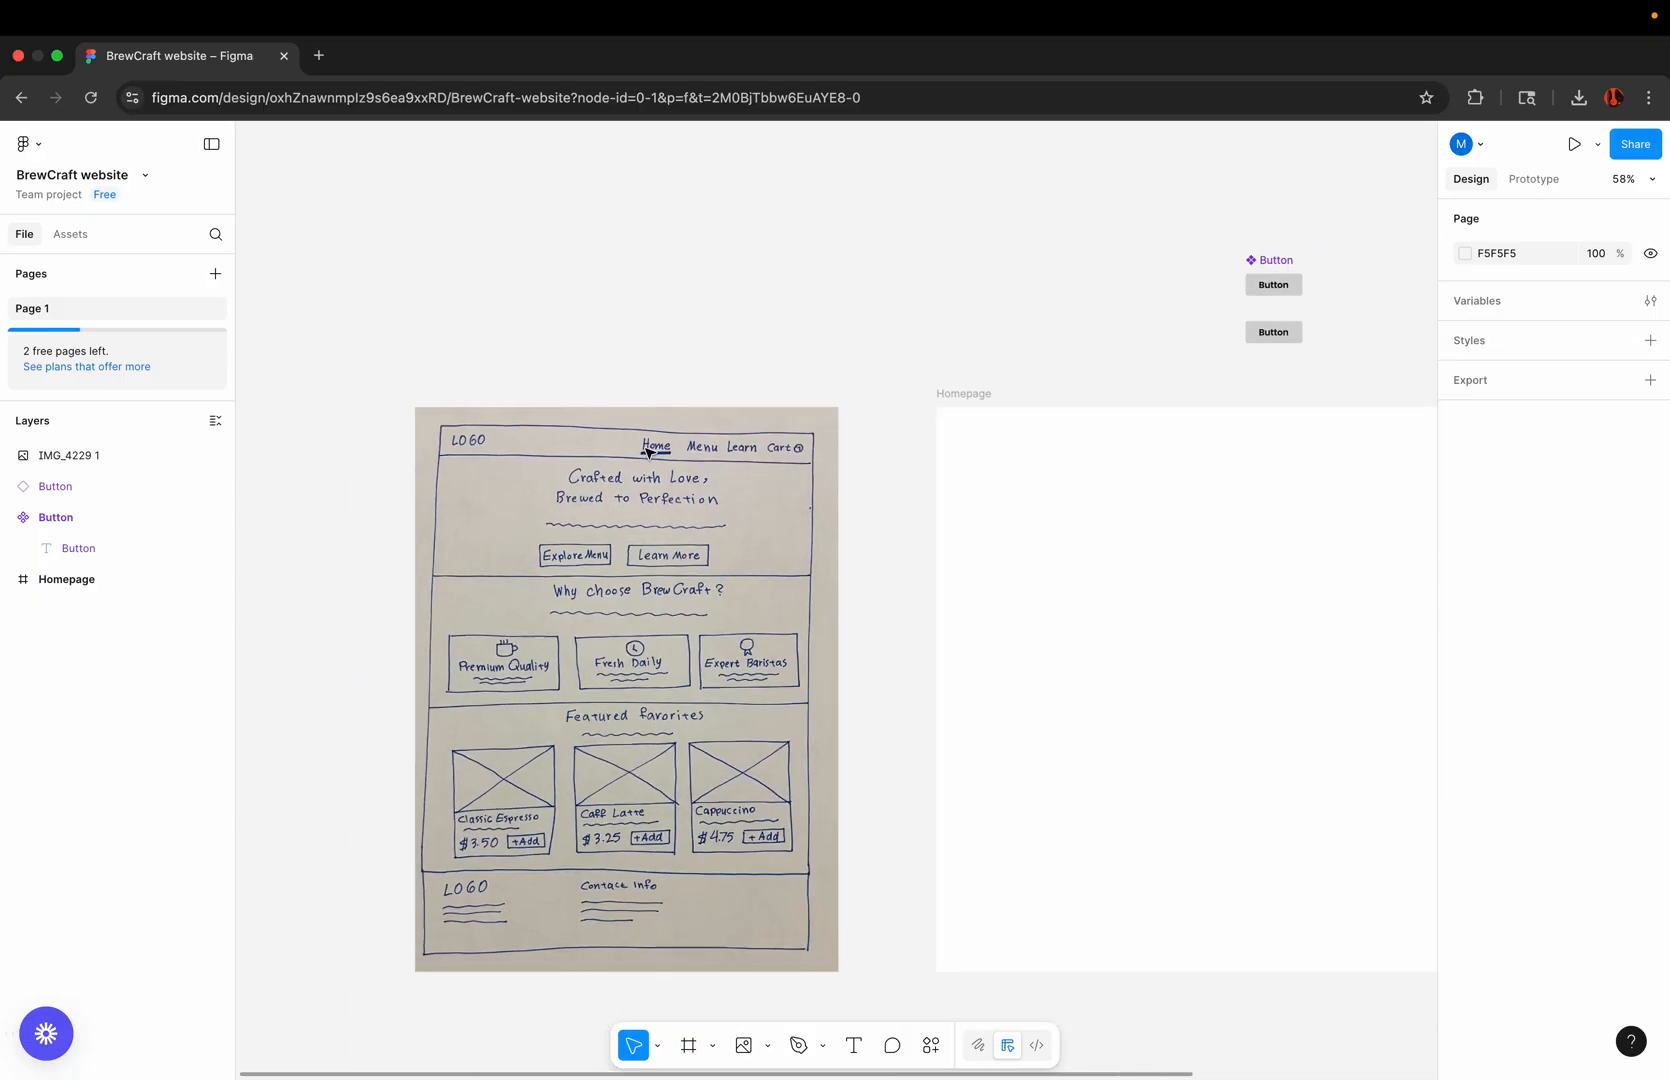
{"action": "scroll", "coordinate": [649, 451], "scroll_direction": "down", "scroll_amount": 2}
{"action": "scroll", "coordinate": [990, 378], "scroll_direction": "up", "scroll_amount": 5}
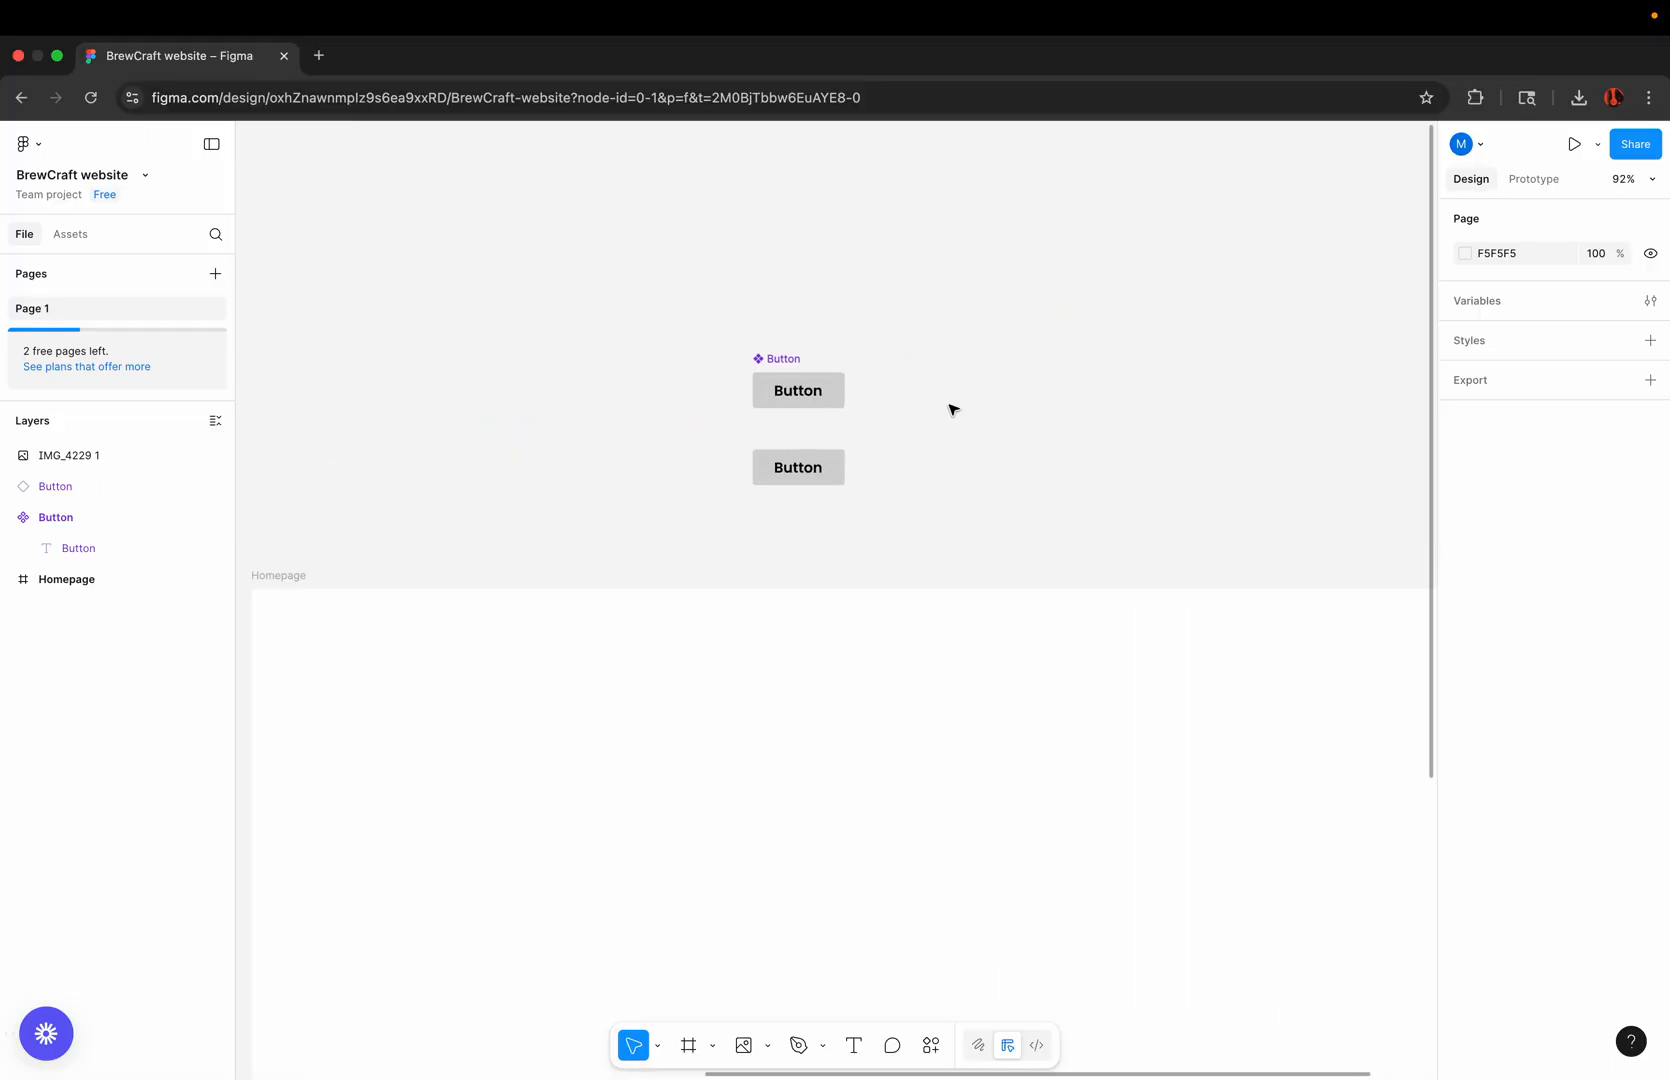